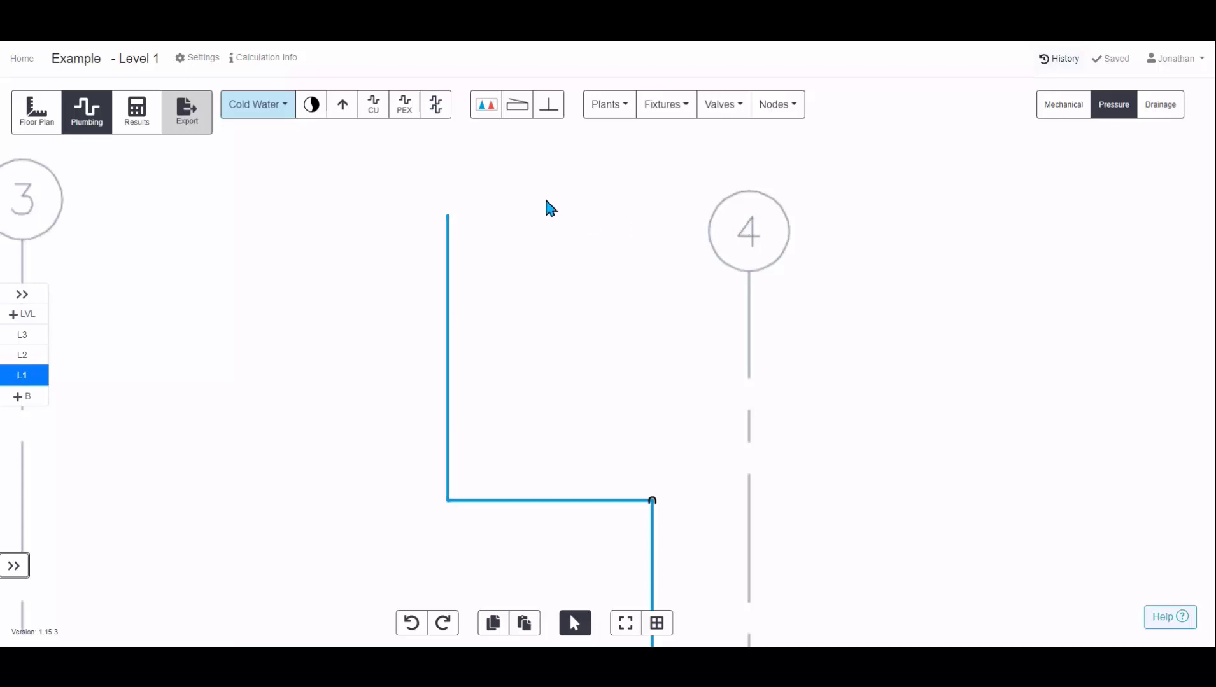
Place a Cold Water flow source near the top-left of the Level 1 plan.
{"action": "left_click", "coordinate": [312, 107]}
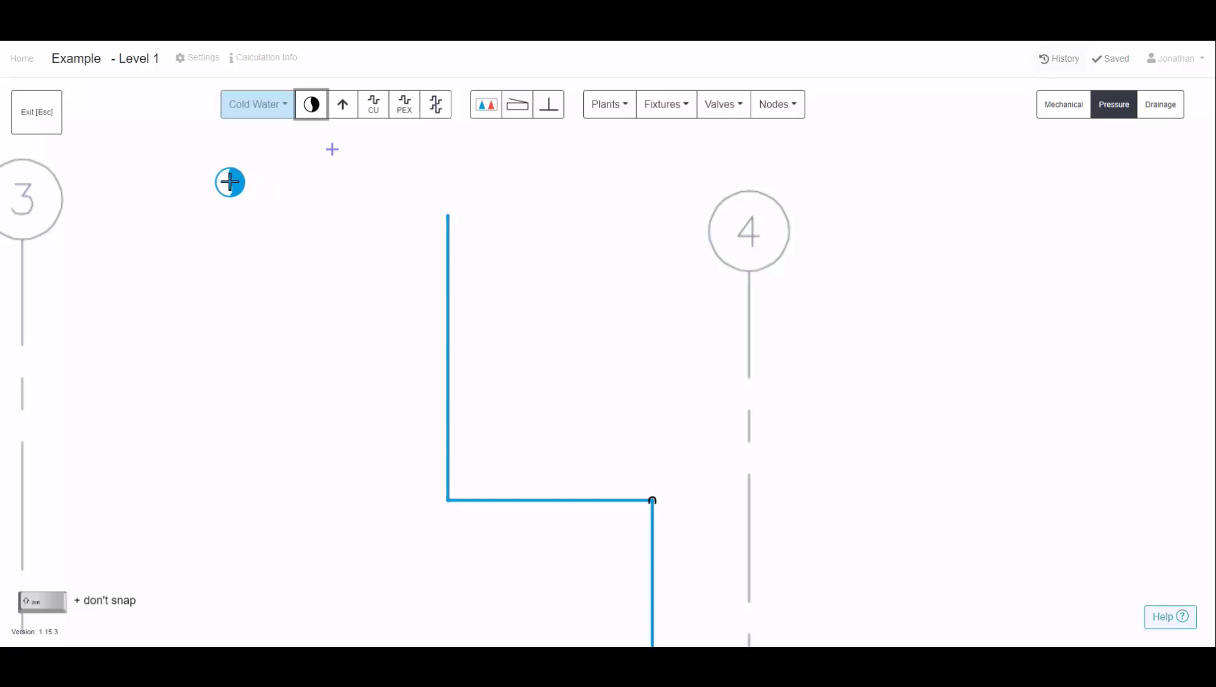
{"action": "left_click", "coordinate": [230, 183]}
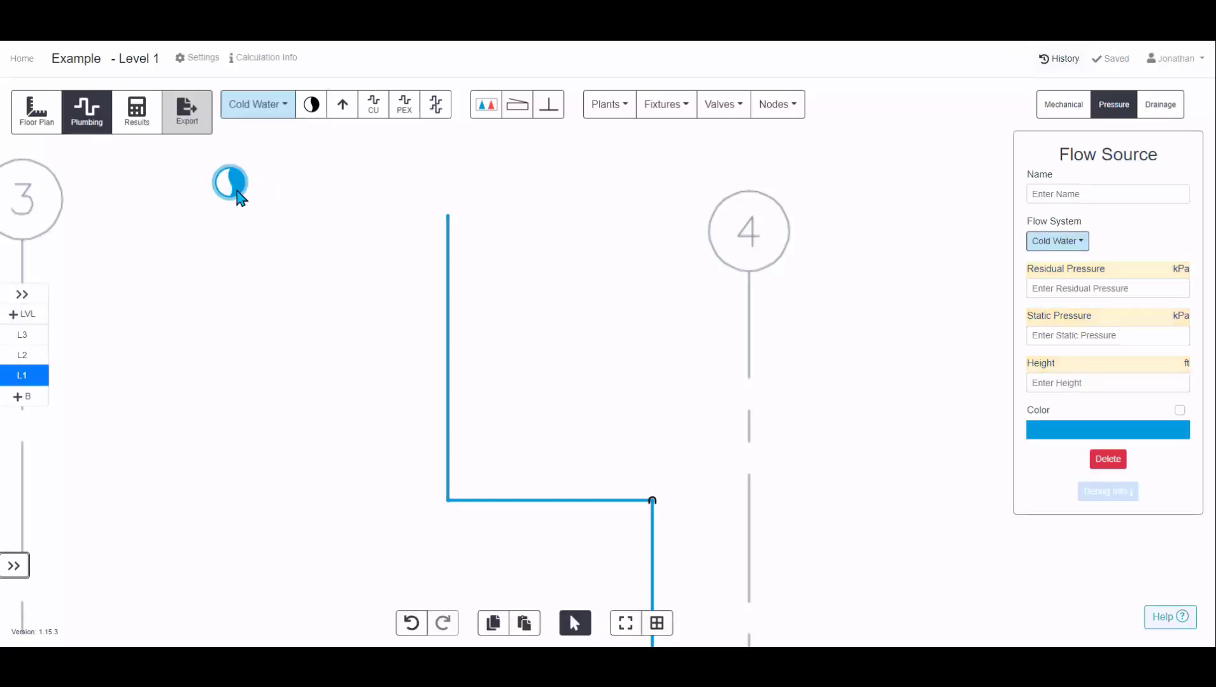
{"action": "left_click", "coordinate": [1102, 194]}
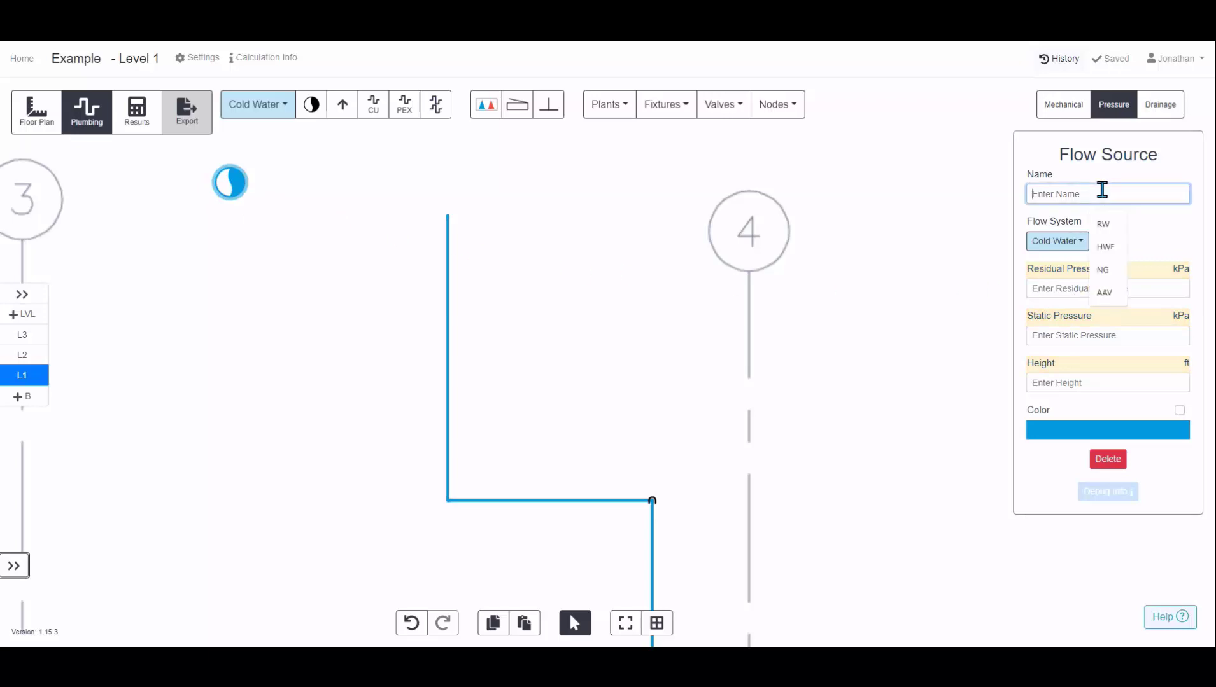
Step through the flow source's Residual Pressure, Static Pressure and Height fields.
{"action": "left_click", "coordinate": [1064, 289]}
{"action": "left_click", "coordinate": [1056, 336]}
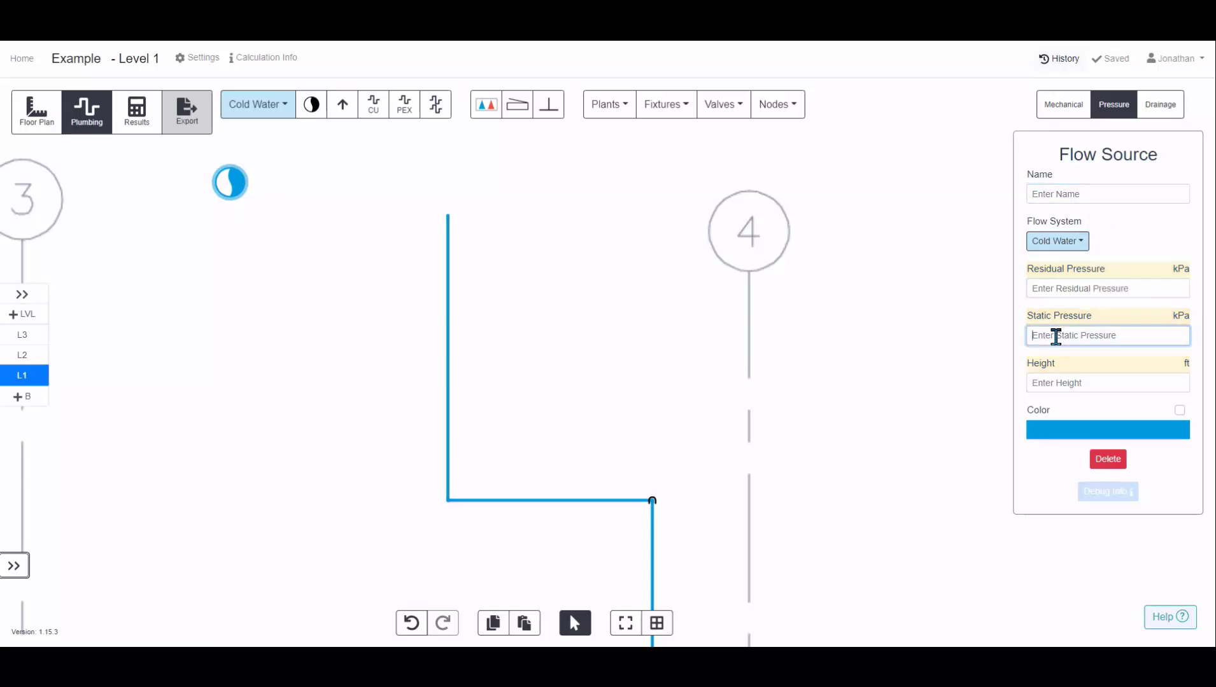
{"action": "left_click", "coordinate": [1060, 286]}
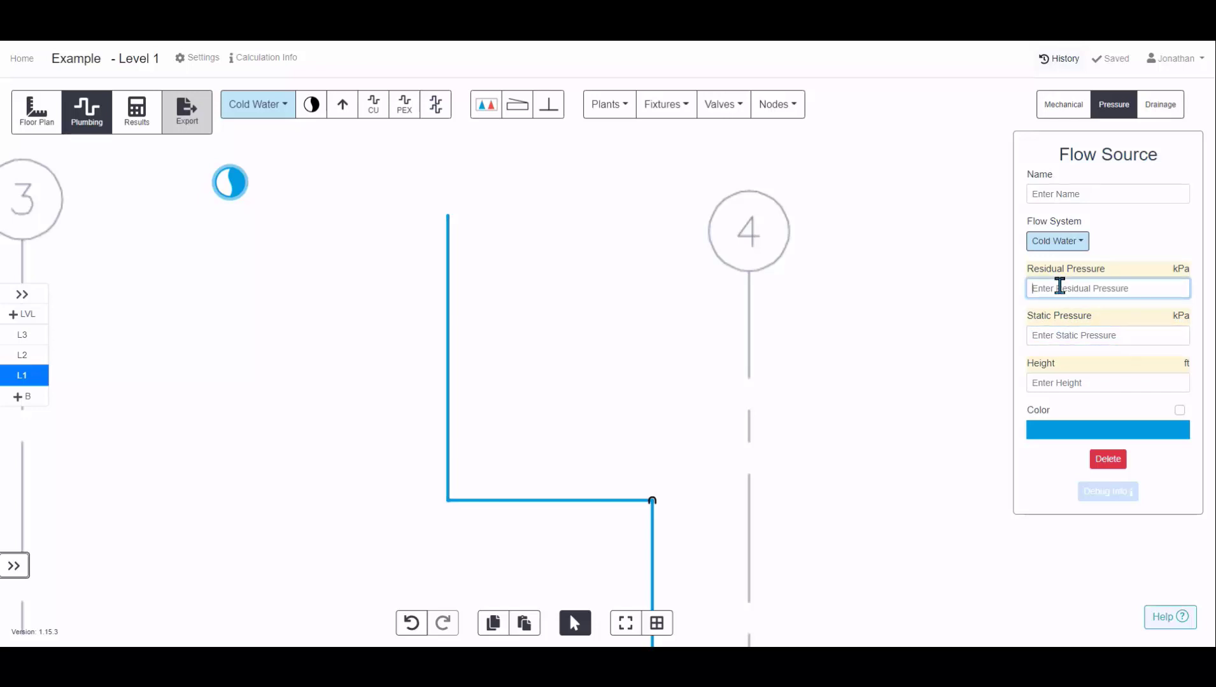
{"action": "left_click", "coordinate": [1063, 335]}
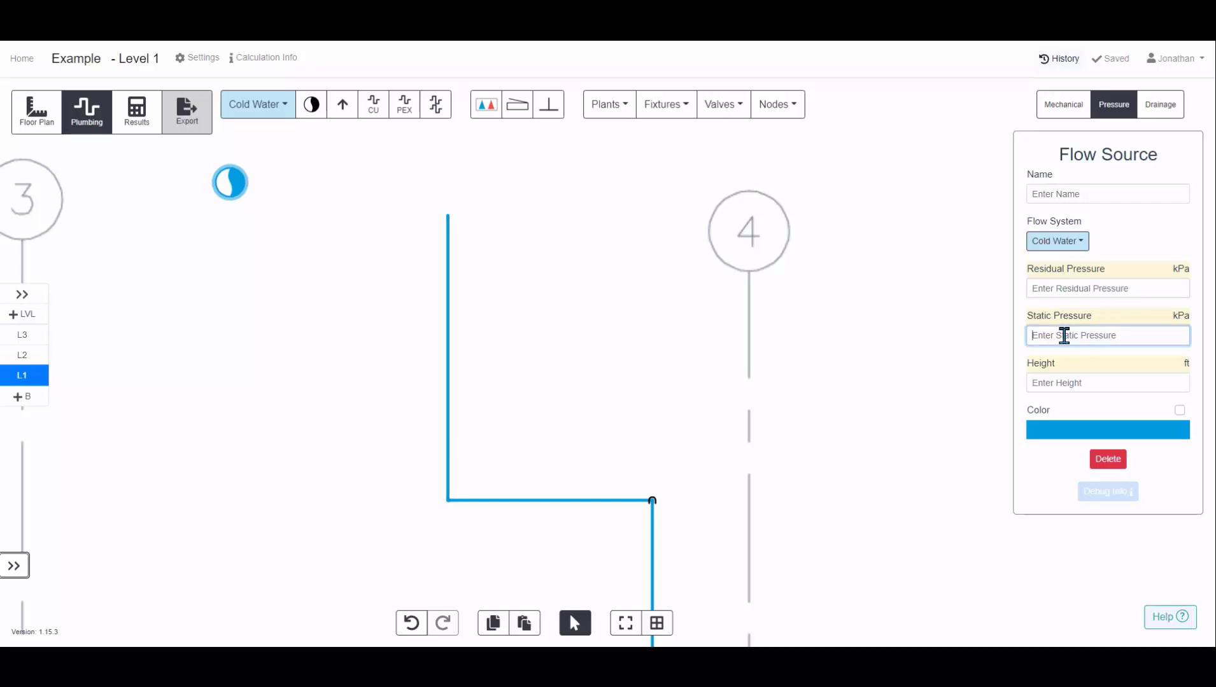
{"action": "left_click", "coordinate": [1060, 382]}
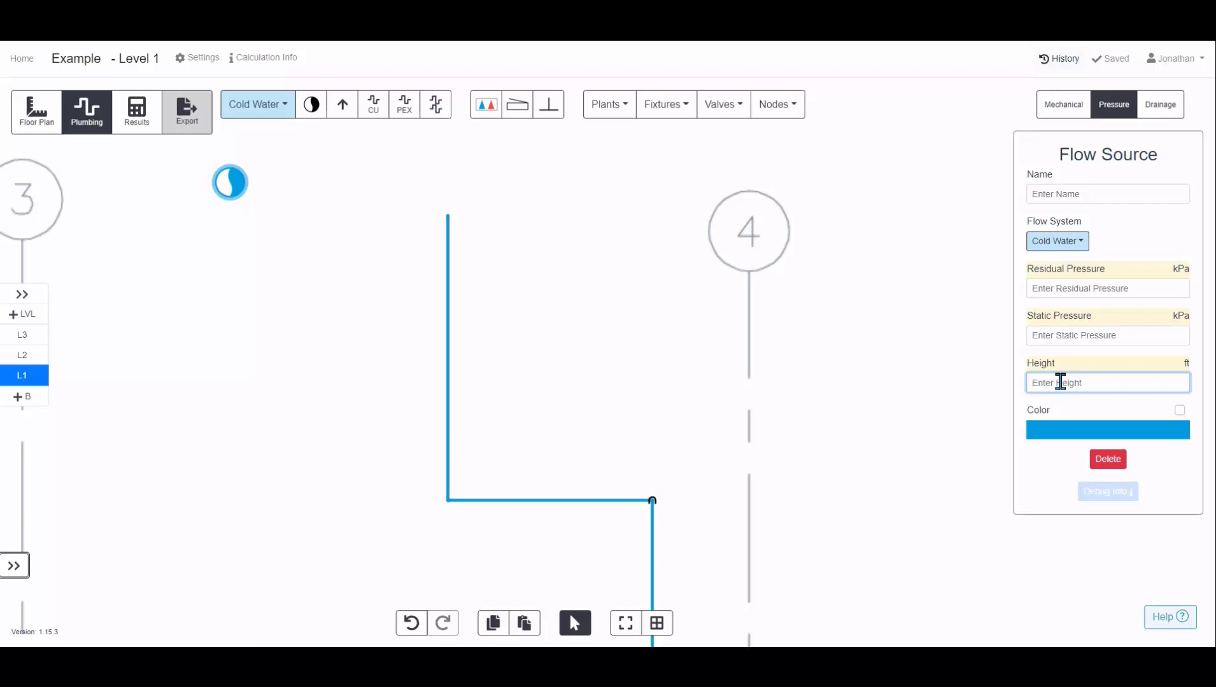
Check the floor levels and enter 40 as the flow source height.
{"action": "left_click", "coordinate": [20, 295]}
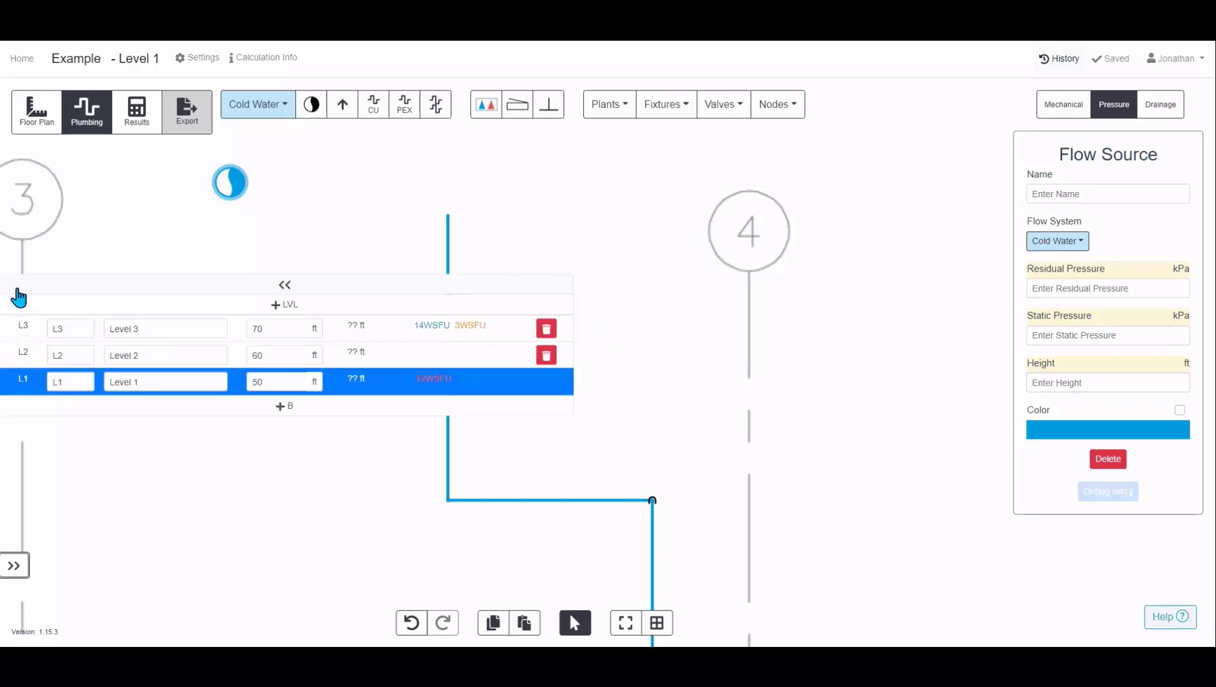
{"action": "left_click", "coordinate": [1085, 384]}
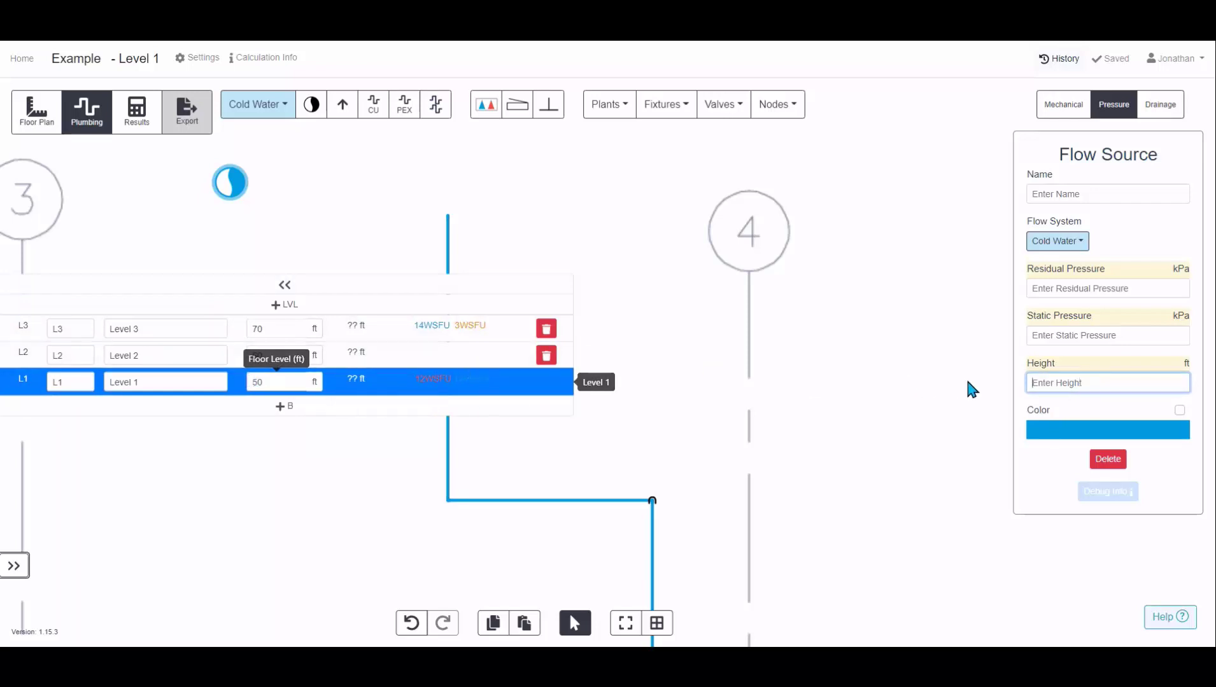
{"action": "type", "text": "40"}
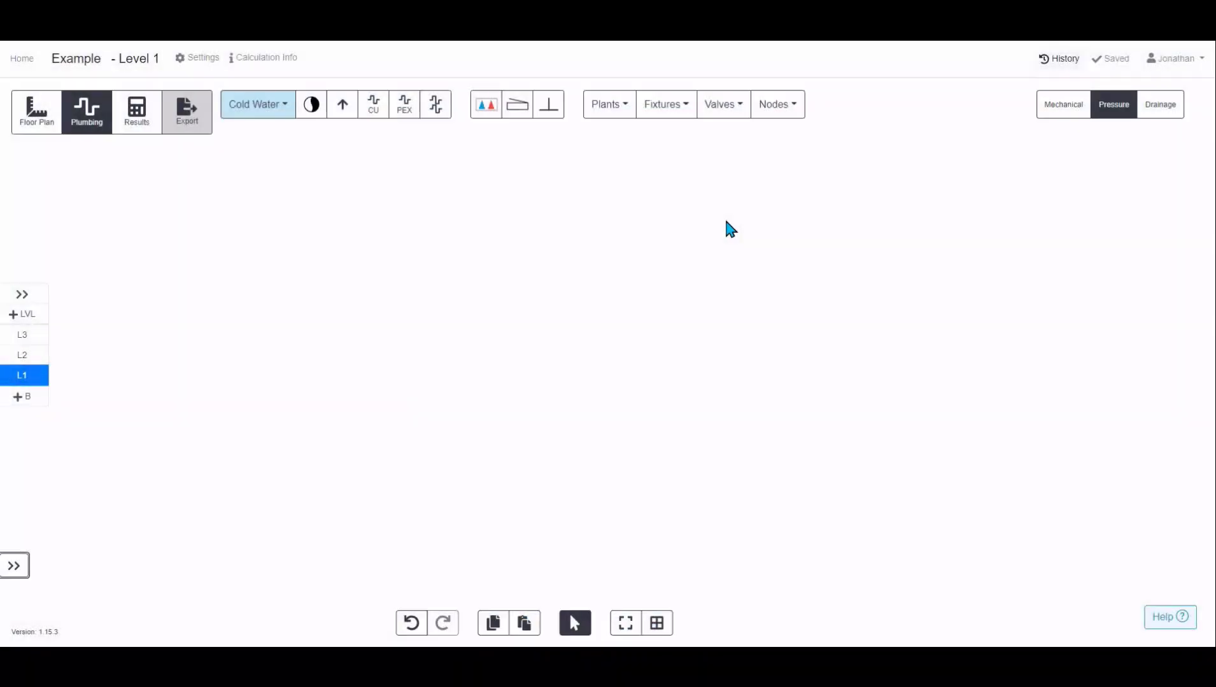
{"action": "left_click", "coordinate": [624, 114]}
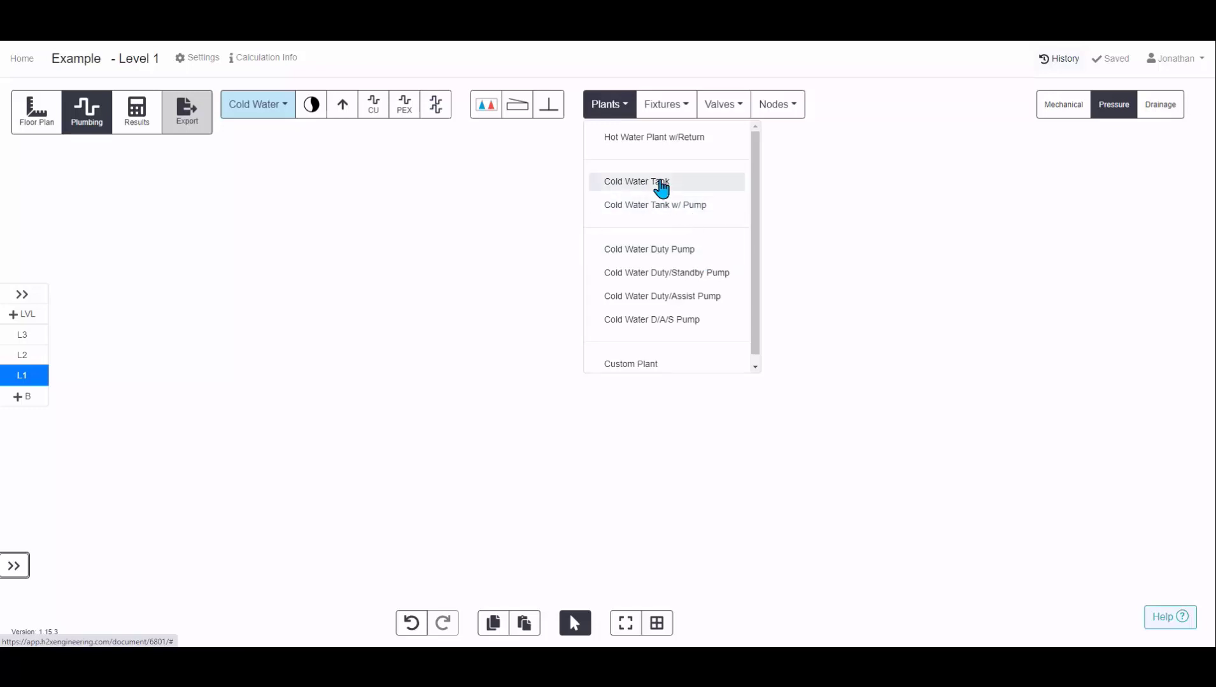
{"action": "left_click", "coordinate": [661, 187]}
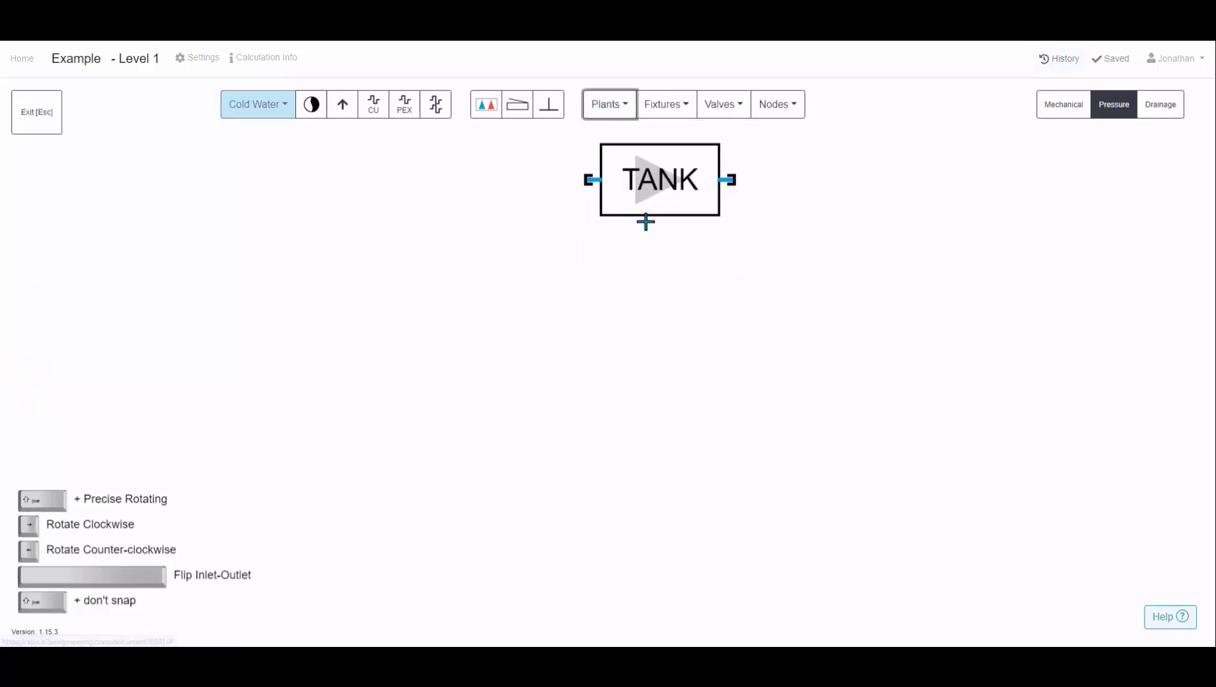
{"action": "left_click", "coordinate": [575, 309]}
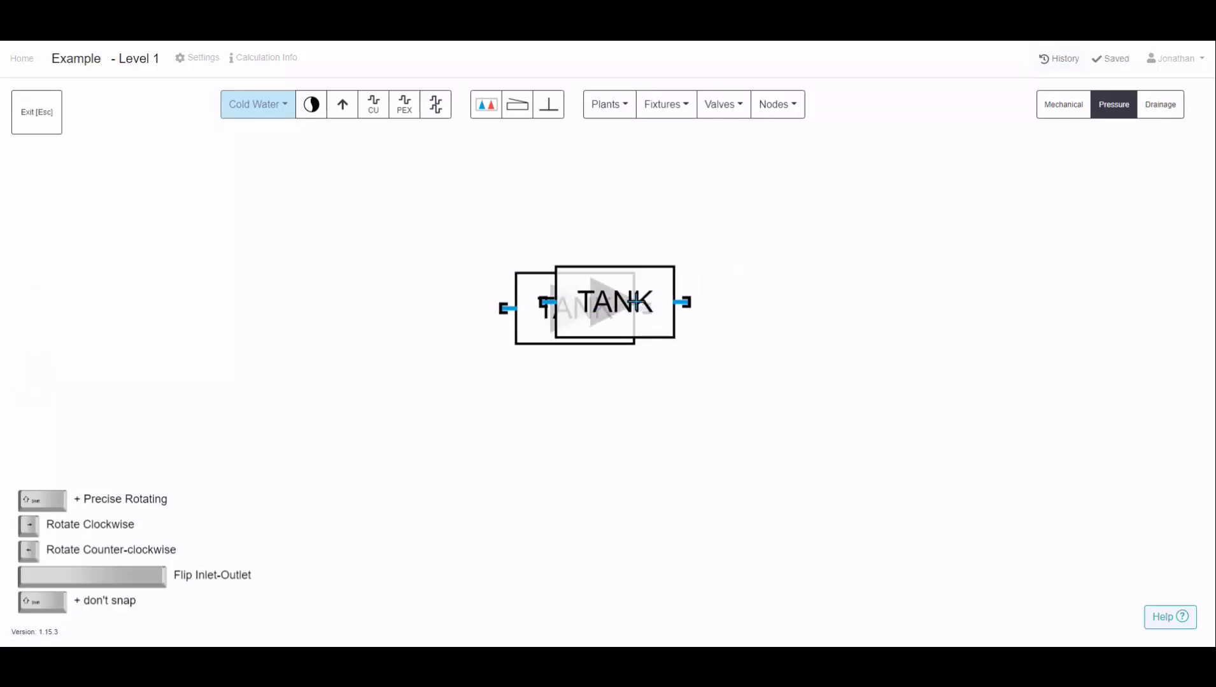
{"action": "key", "text": "Escape"}
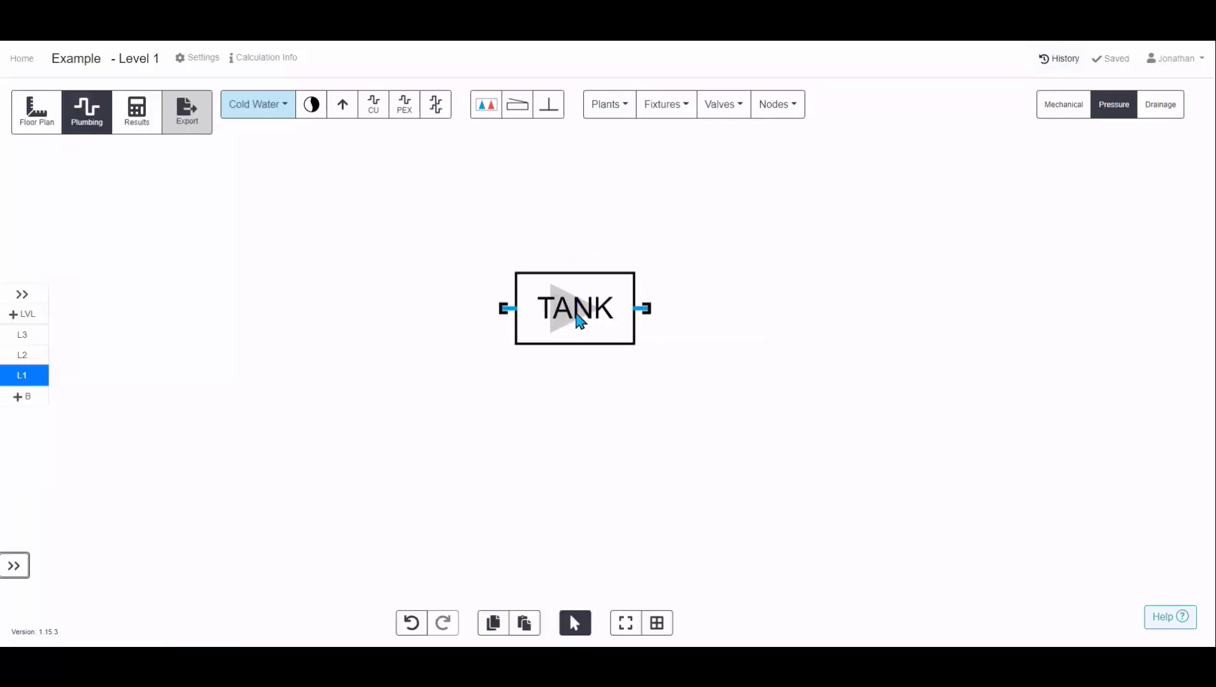
{"action": "left_click", "coordinate": [576, 323]}
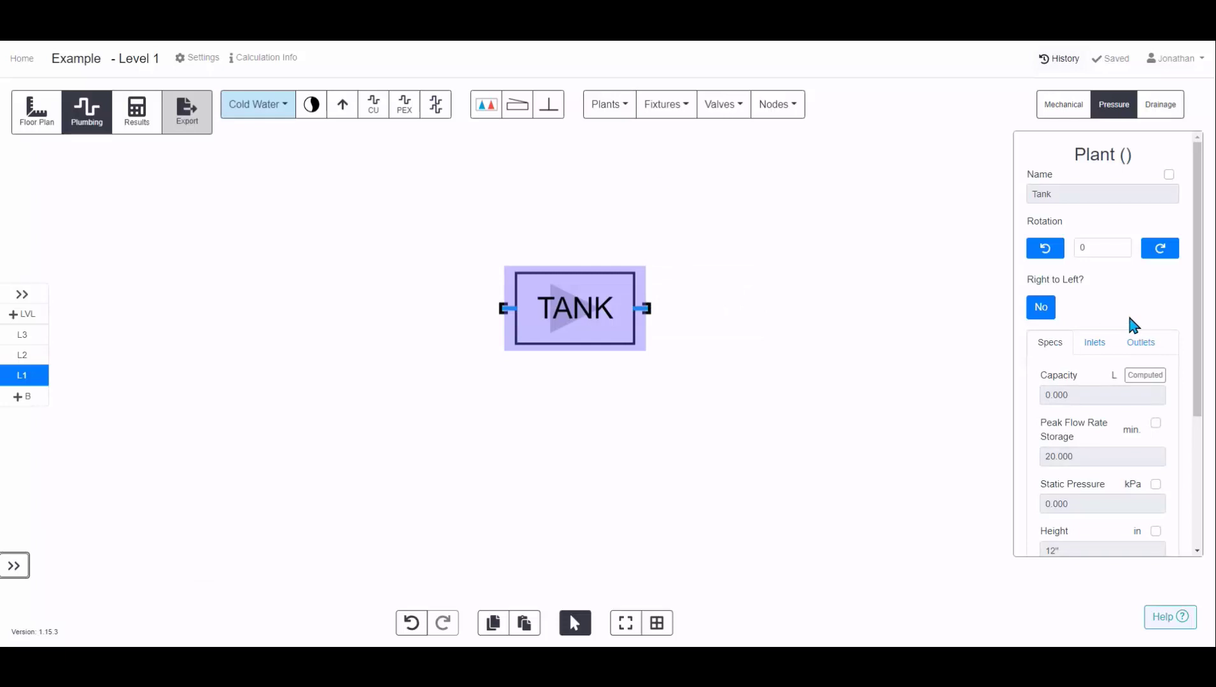
{"action": "scroll", "coordinate": [1151, 315], "scroll_direction": "down", "scroll_amount": 2}
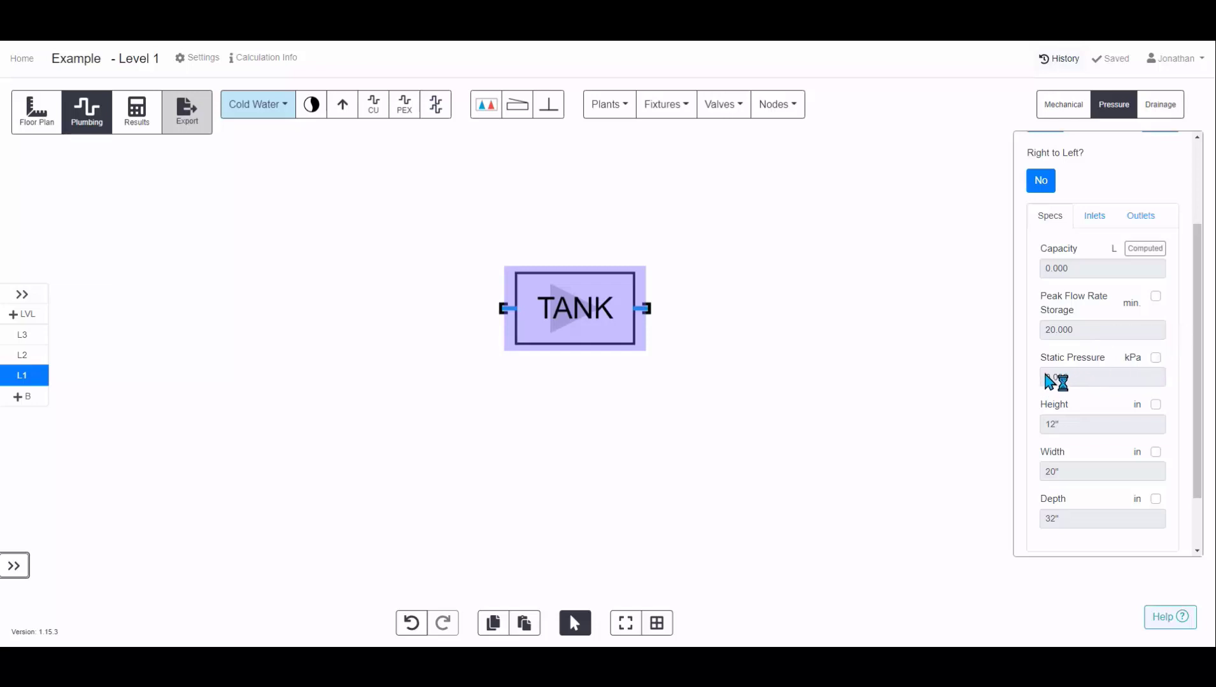
{"action": "left_click", "coordinate": [1082, 220]}
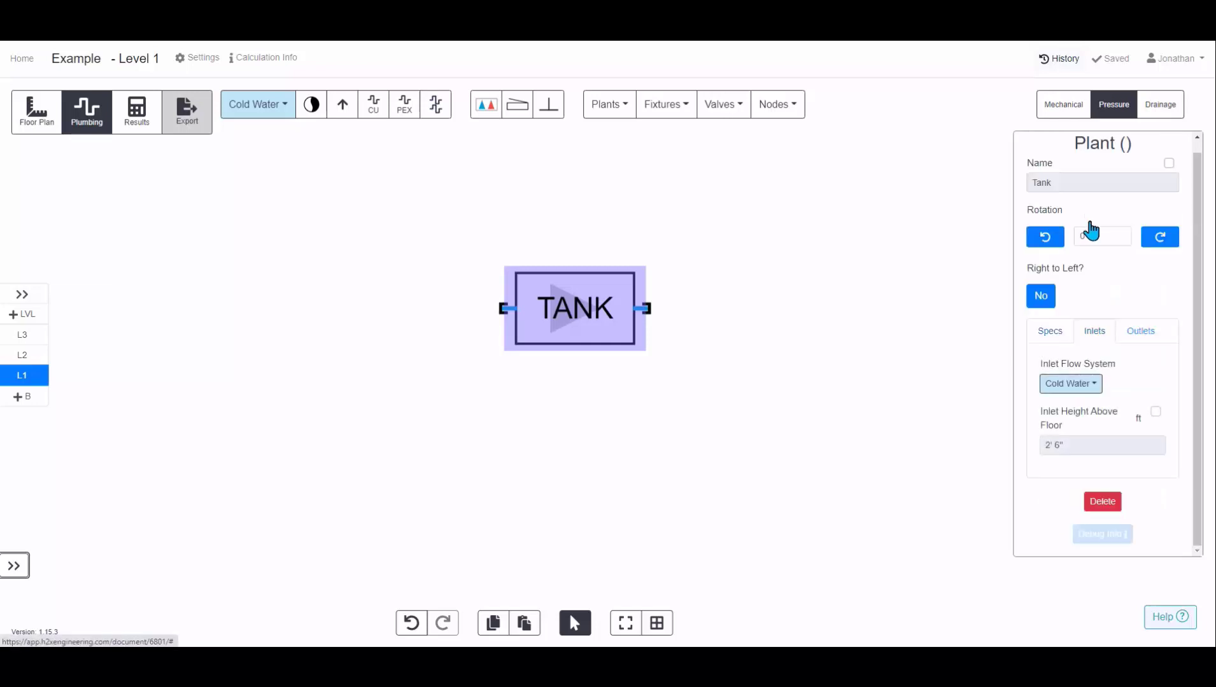
{"action": "left_click", "coordinate": [1069, 385]}
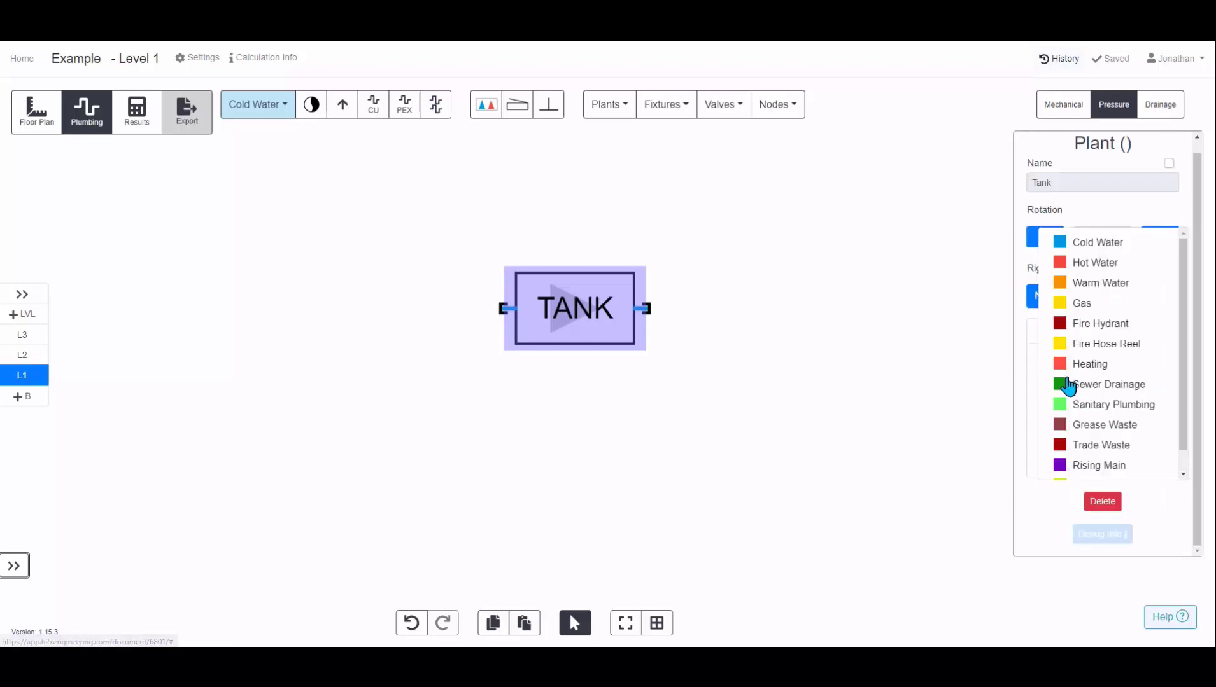
{"action": "left_click", "coordinate": [1041, 394]}
{"action": "left_click", "coordinate": [1132, 338]}
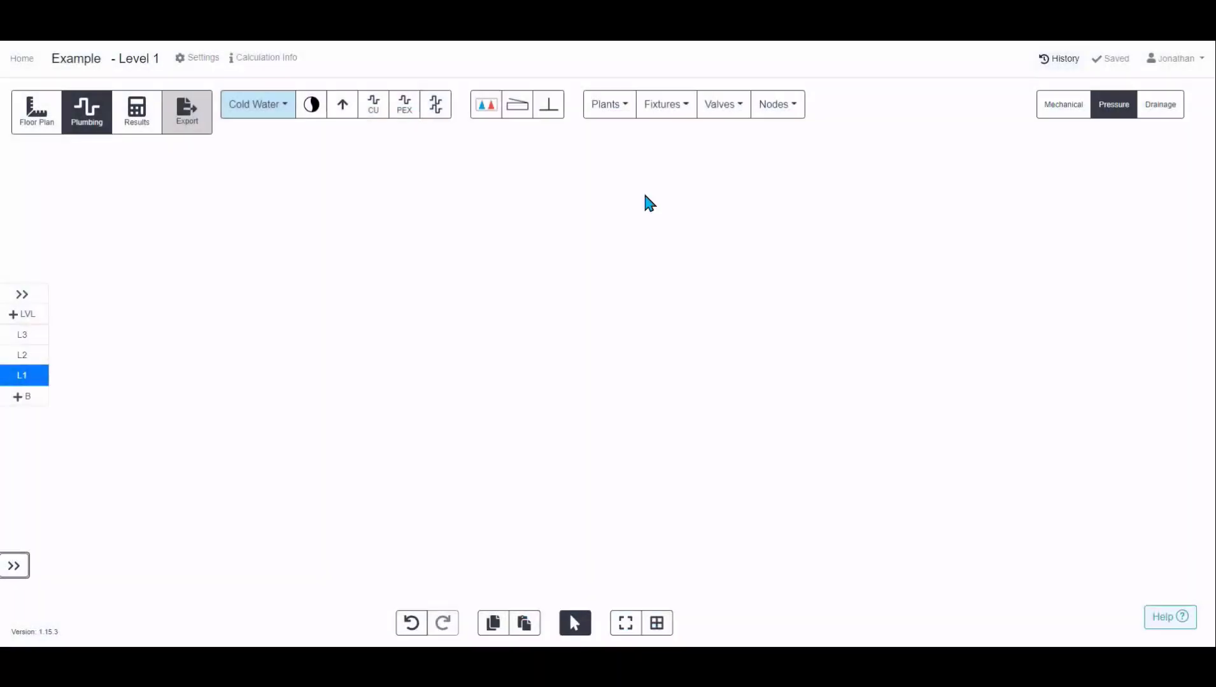
{"action": "left_click", "coordinate": [623, 119]}
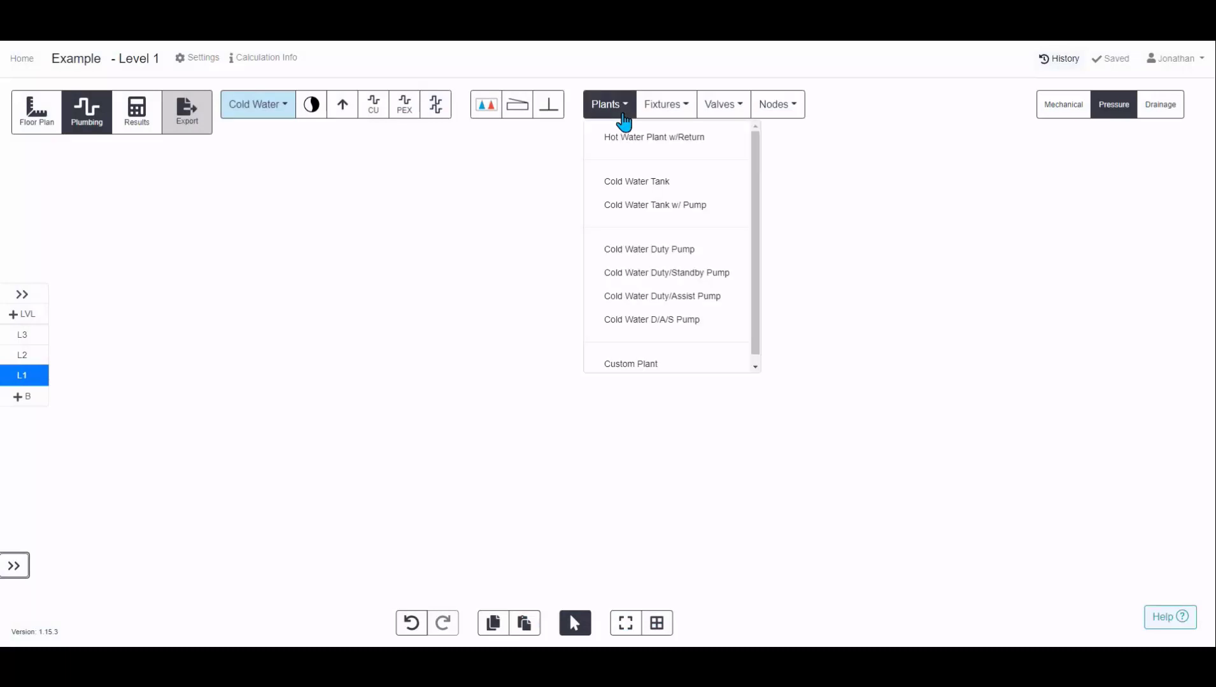
{"action": "left_click", "coordinate": [716, 273]}
{"action": "left_click", "coordinate": [561, 305]}
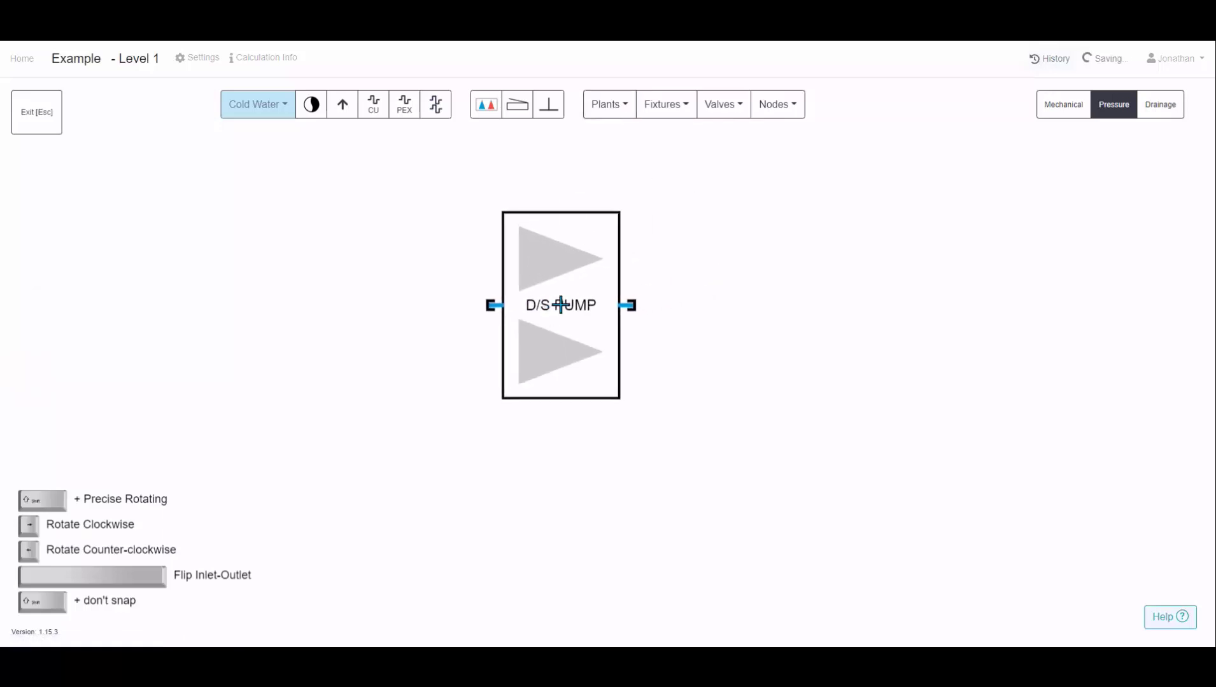
{"action": "key", "text": "Escape"}
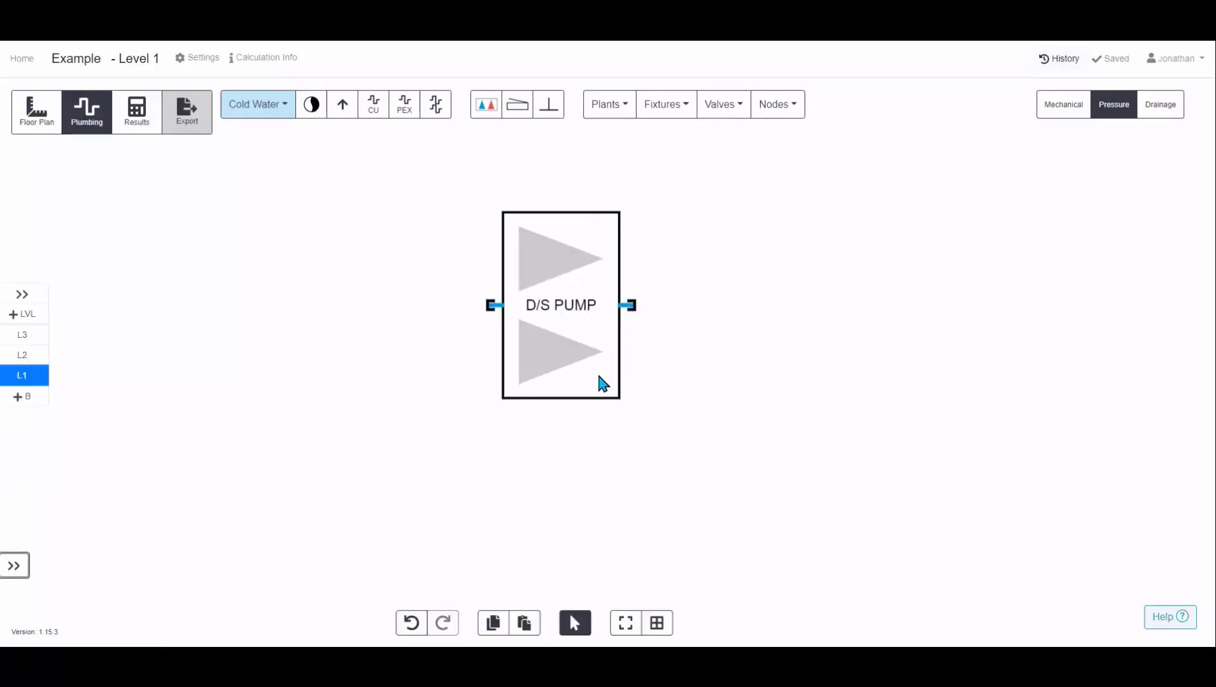
{"action": "left_click", "coordinate": [597, 358]}
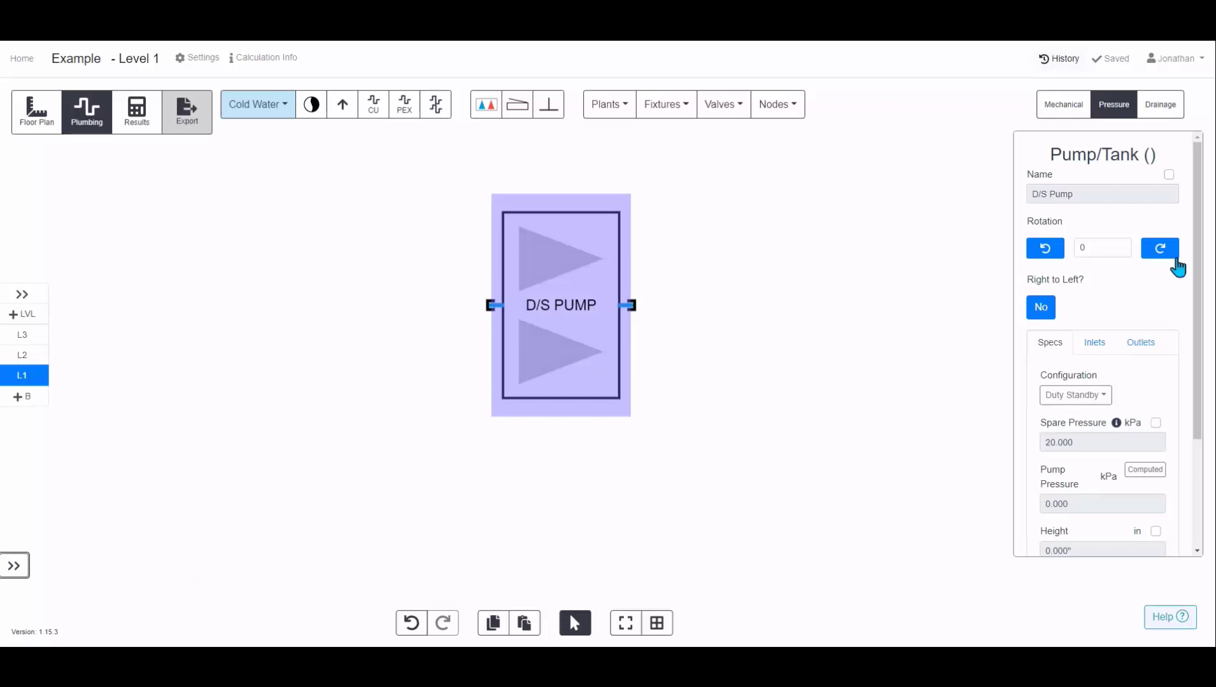
{"action": "left_click_drag", "start_coordinate": [1196, 304], "coordinate": [1197, 376]}
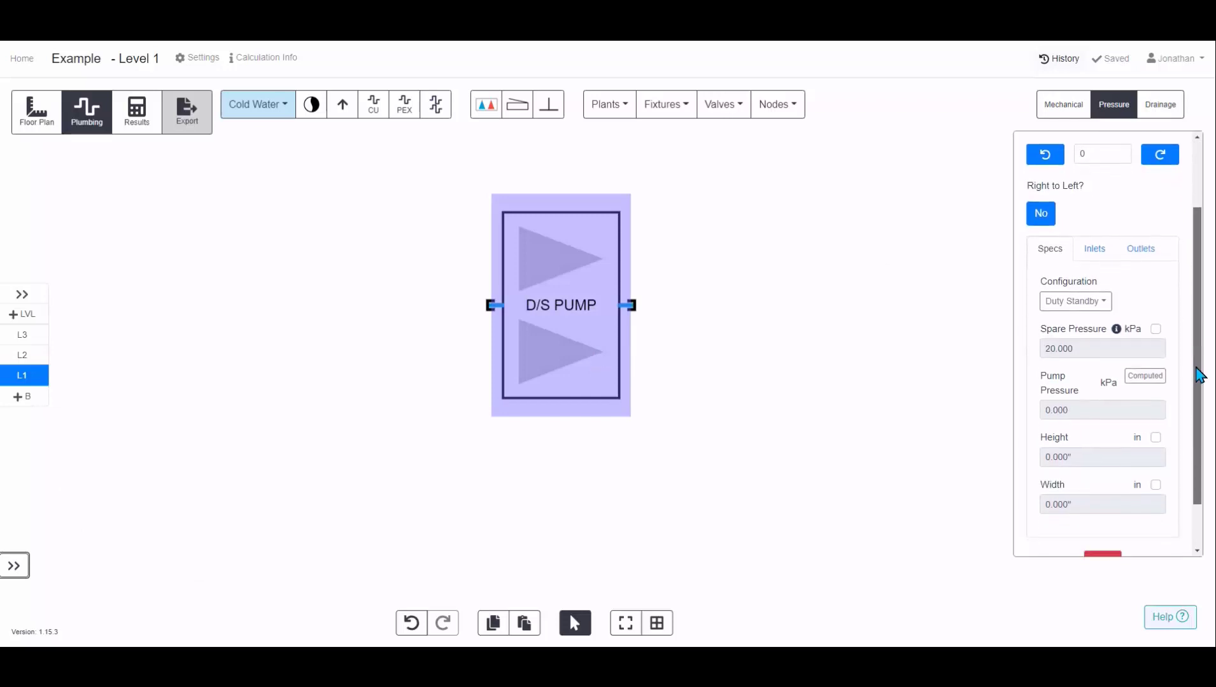
{"action": "left_click", "coordinate": [1085, 291]}
{"action": "left_click", "coordinate": [1142, 272]}
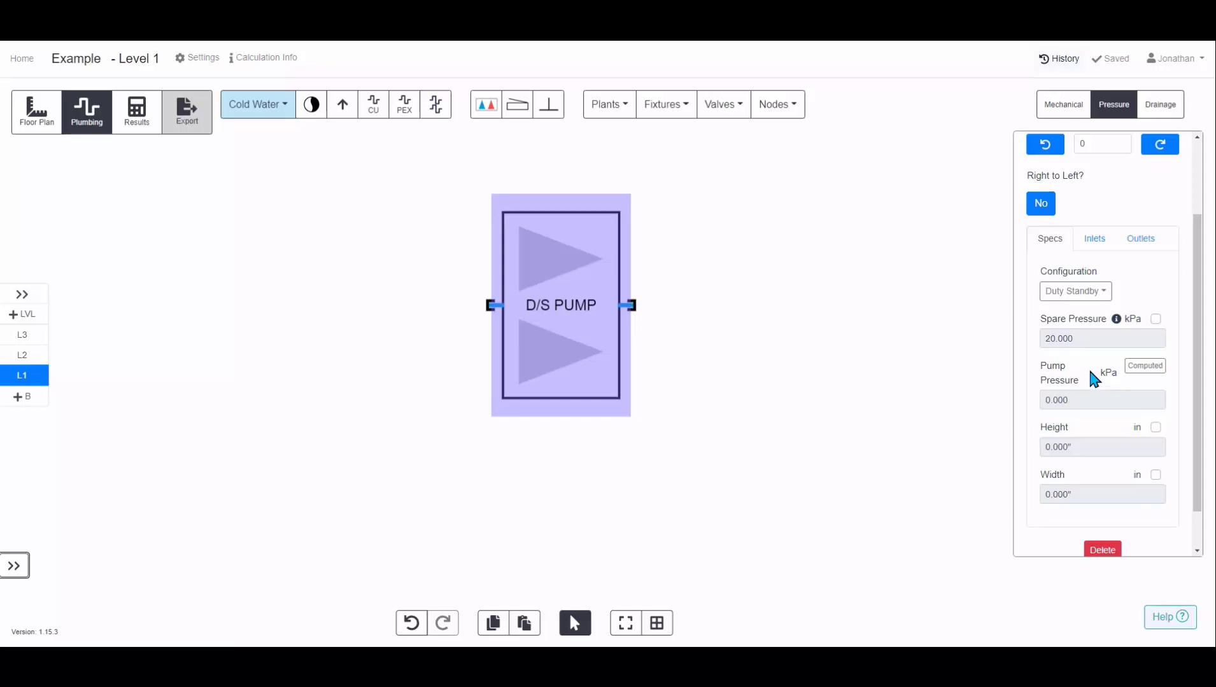
{"action": "mouse_move", "coordinate": [1117, 320]}
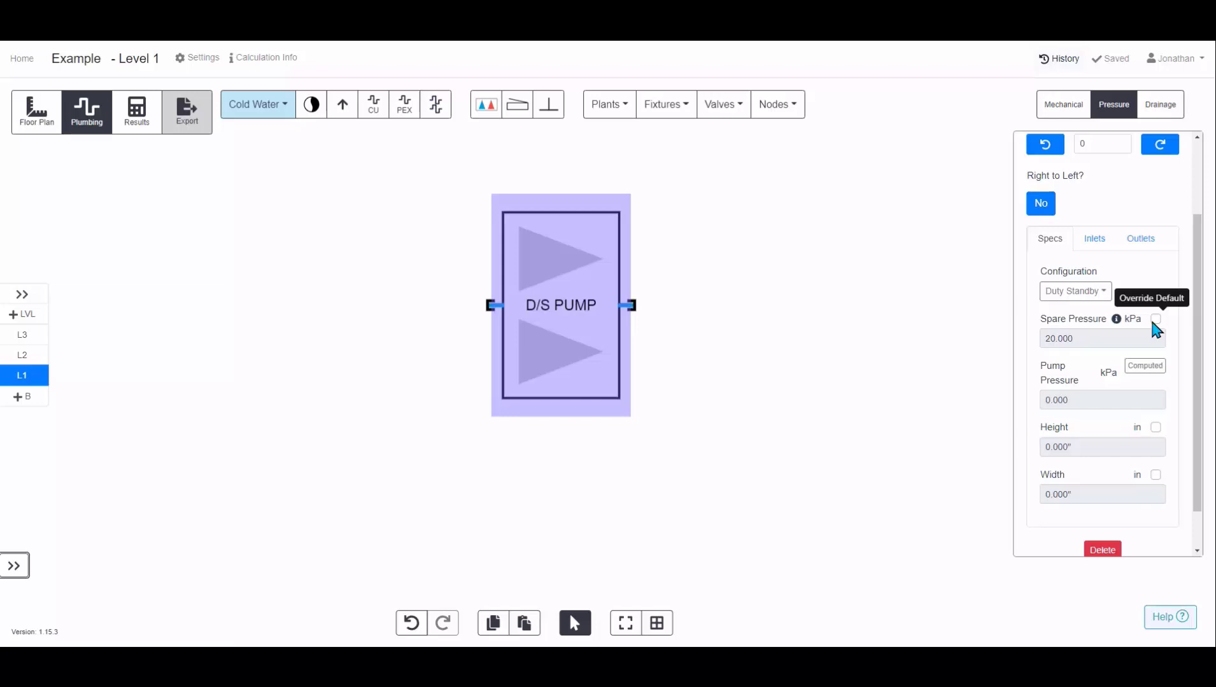
{"action": "left_click", "coordinate": [1090, 241]}
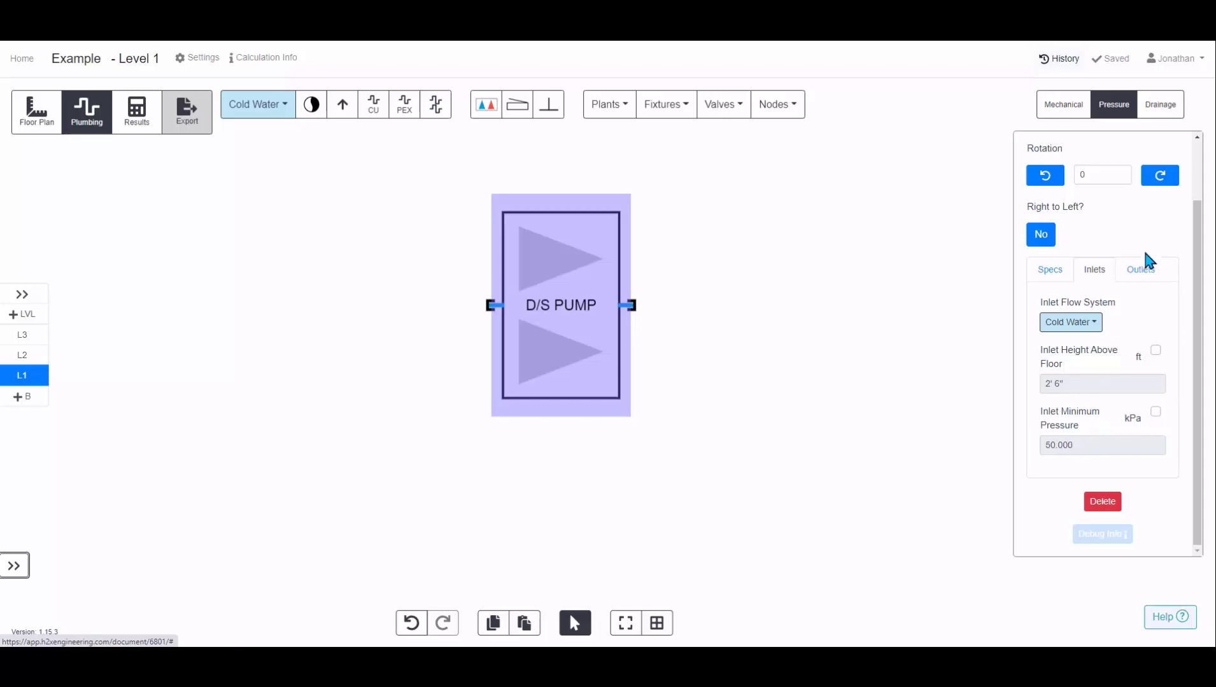
{"action": "left_click", "coordinate": [1139, 273]}
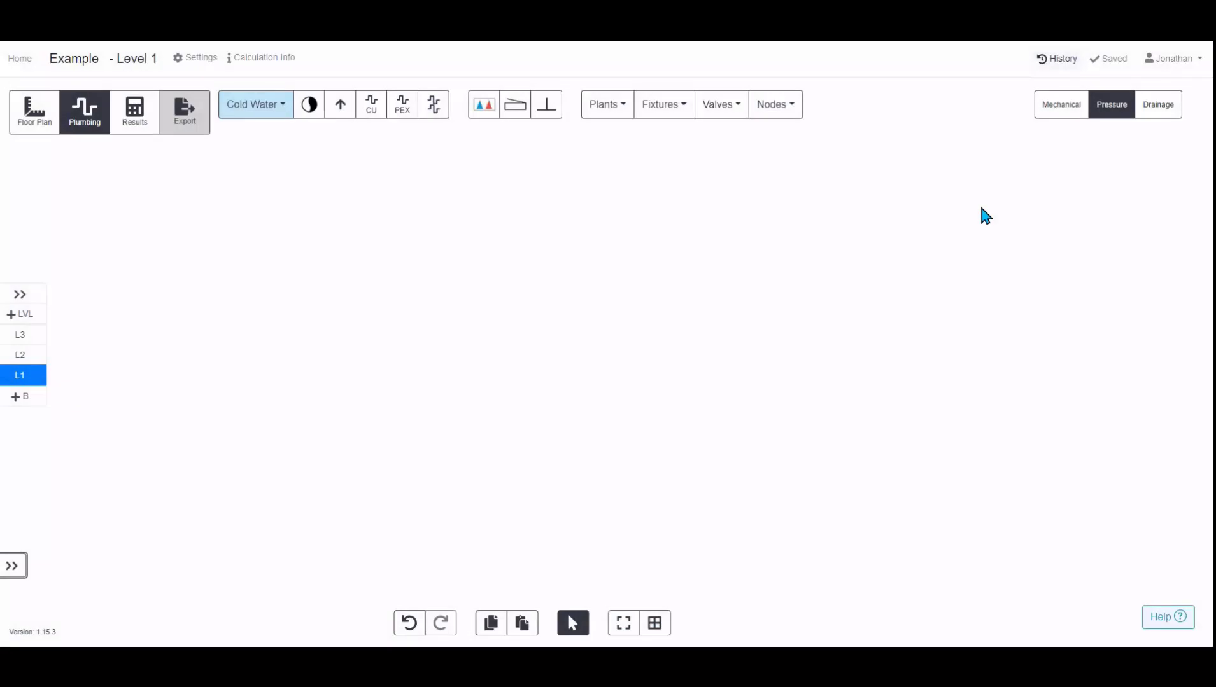
Place a Hot Water Plant w/Return on the Level 1 plan and select it.
{"action": "left_click", "coordinate": [603, 109]}
{"action": "left_click", "coordinate": [688, 145]}
{"action": "left_click", "coordinate": [646, 312]}
{"action": "key", "text": "Escape"}
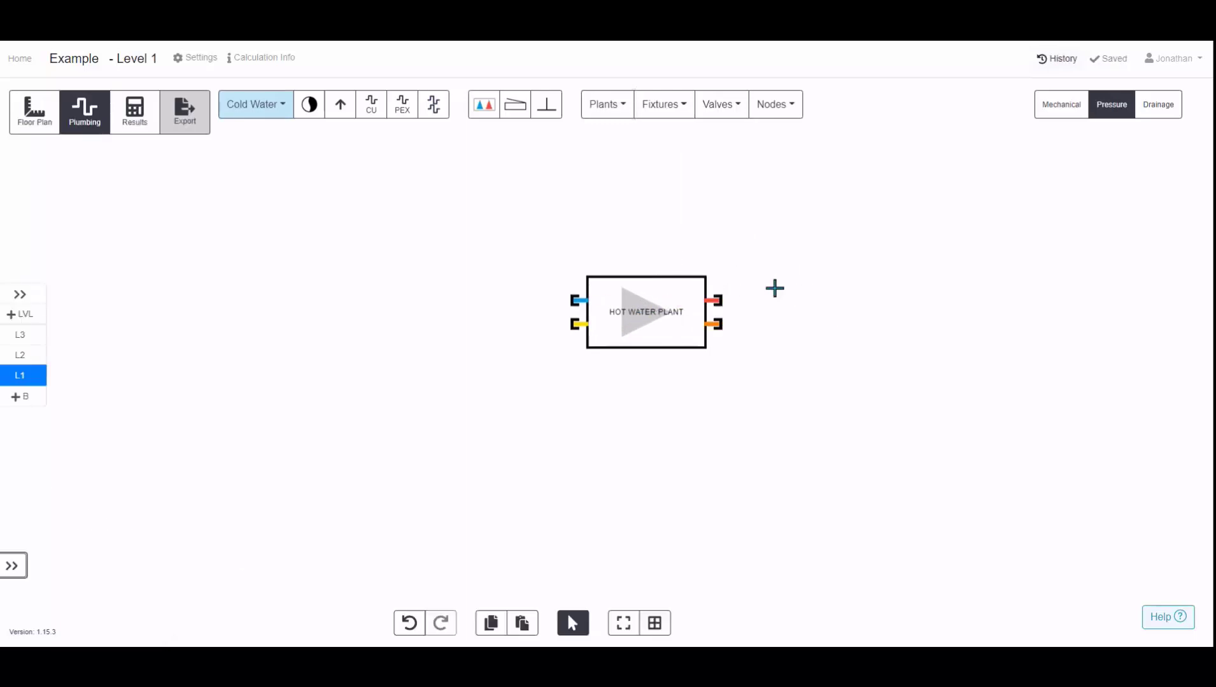
{"action": "left_click", "coordinate": [694, 342]}
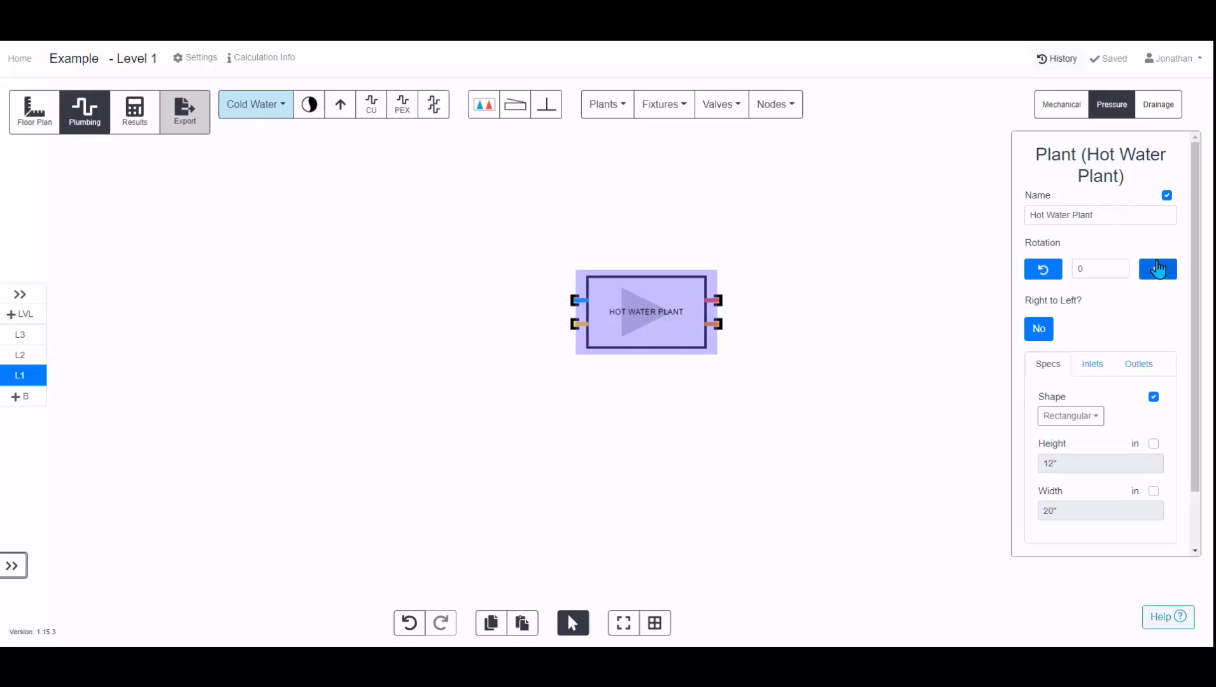
Keep the plant left-to-right and rectangular, and view its Cold Water inlet settings.
{"action": "scroll", "coordinate": [627, 319], "scroll_direction": "up", "scroll_amount": 2}
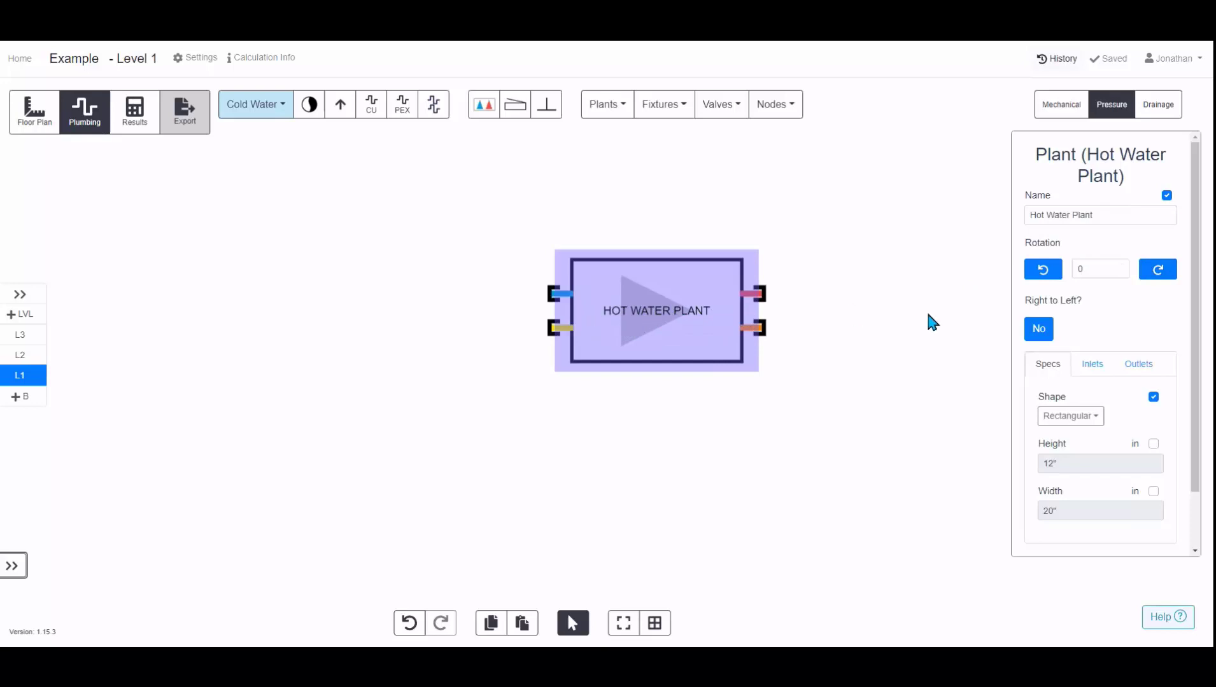
{"action": "left_click", "coordinate": [1044, 338]}
{"action": "scroll", "coordinate": [1124, 301], "scroll_direction": "down", "scroll_amount": 1}
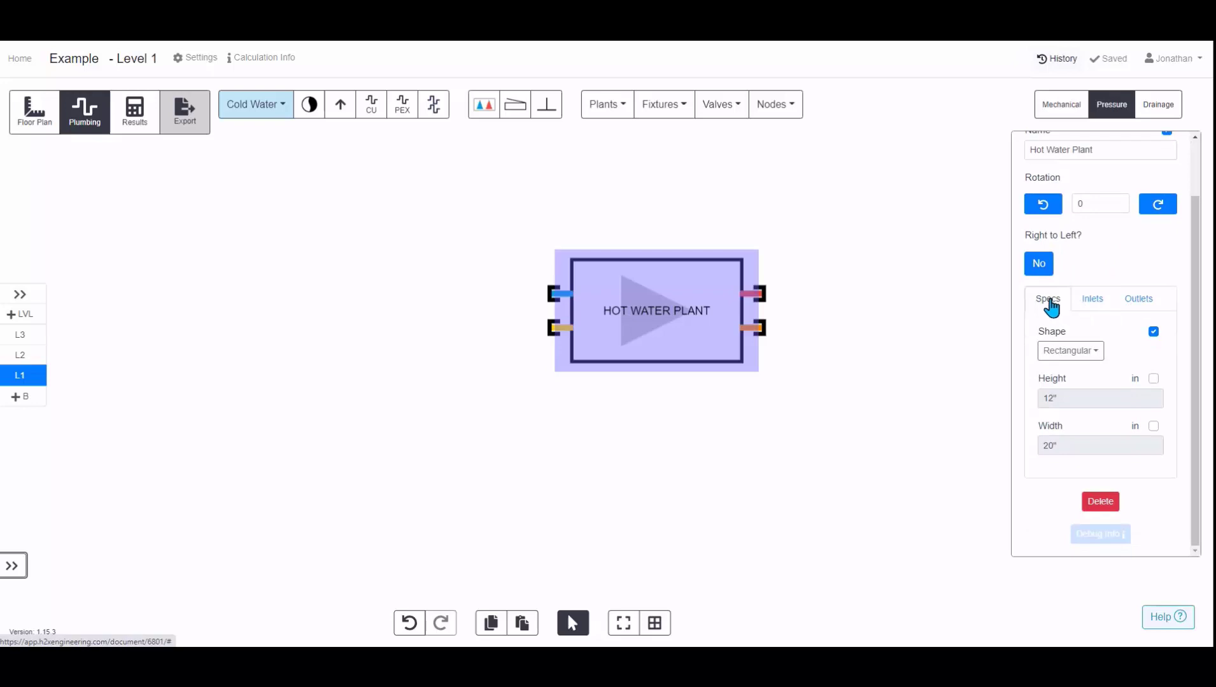
{"action": "left_click", "coordinate": [1062, 351]}
{"action": "left_click", "coordinate": [1085, 399]}
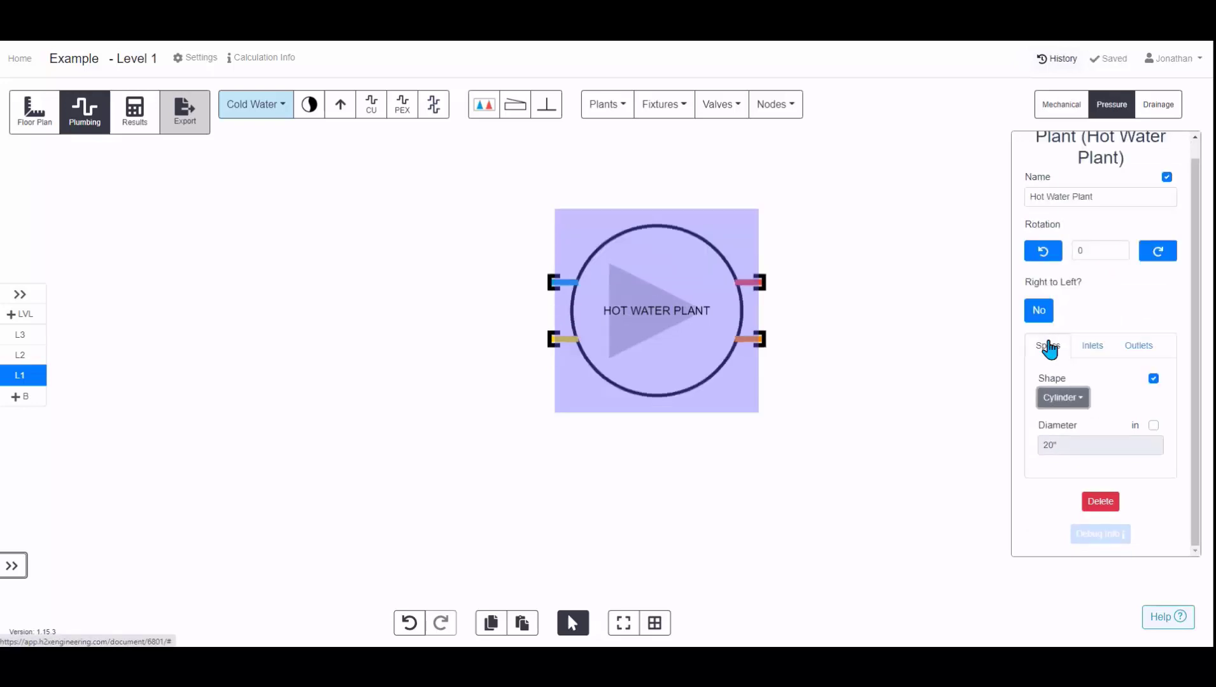
{"action": "left_click", "coordinate": [1074, 401]}
{"action": "left_click", "coordinate": [1080, 421]}
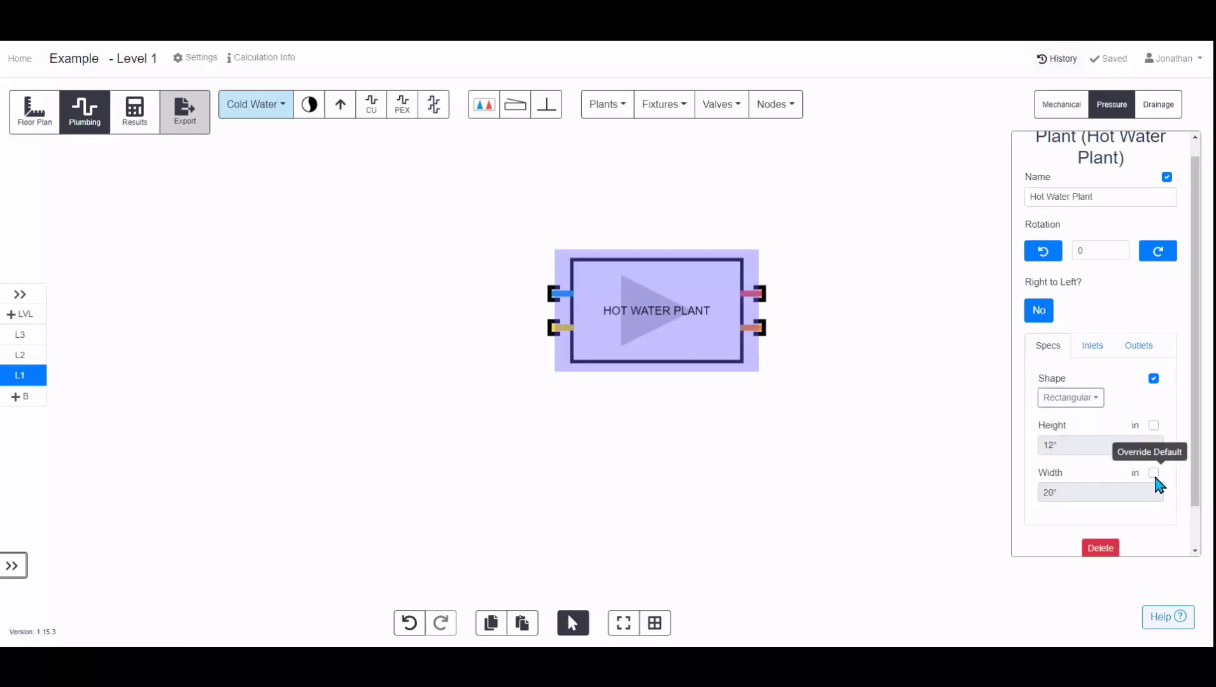
{"action": "left_click", "coordinate": [1097, 349]}
{"action": "left_click_drag", "start_coordinate": [1197, 307], "coordinate": [1192, 394]}
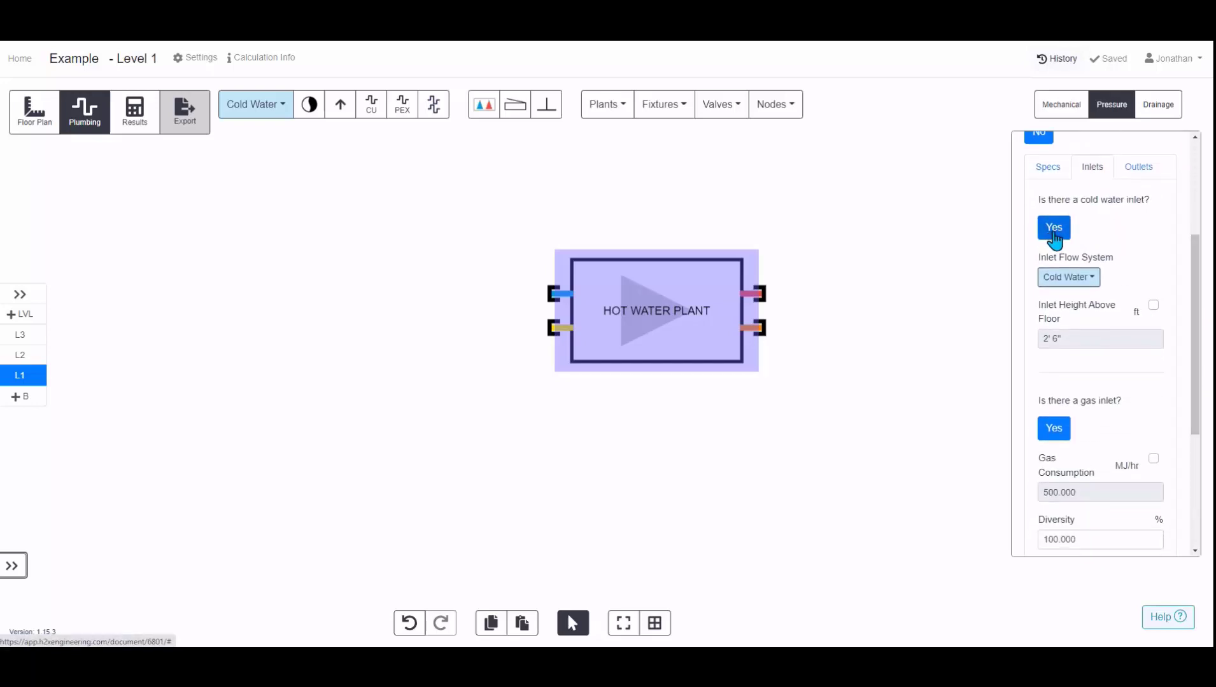
{"action": "left_click", "coordinate": [1075, 277]}
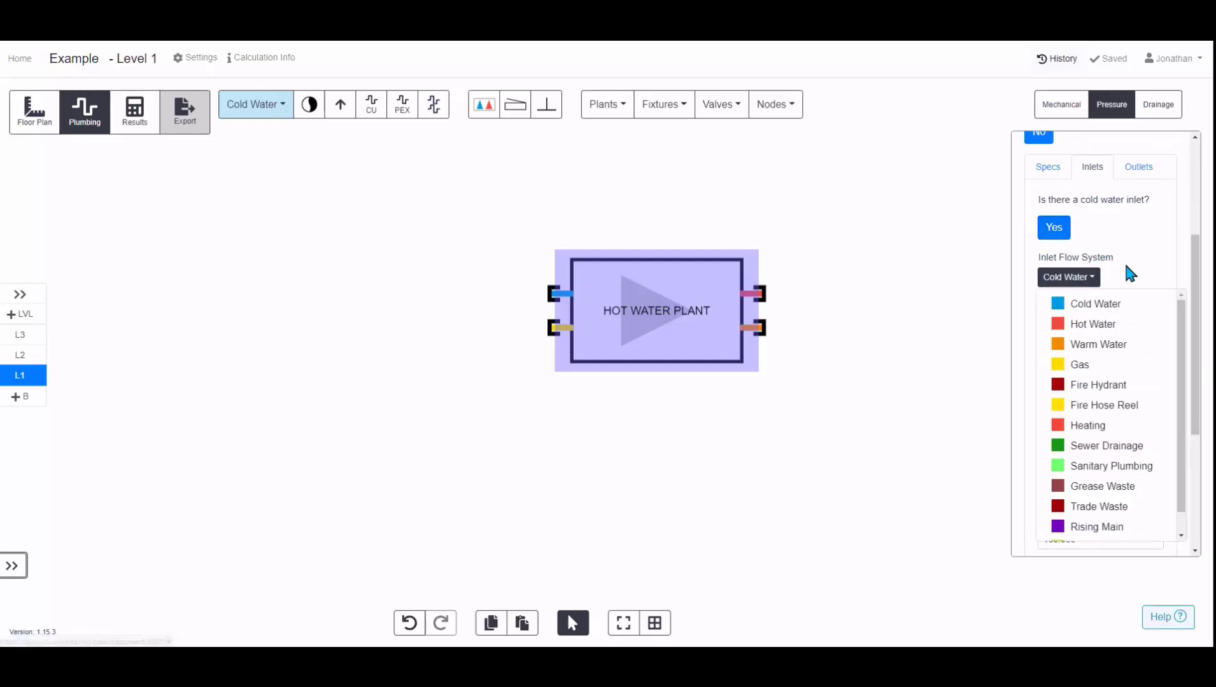
{"action": "left_click", "coordinate": [1123, 259]}
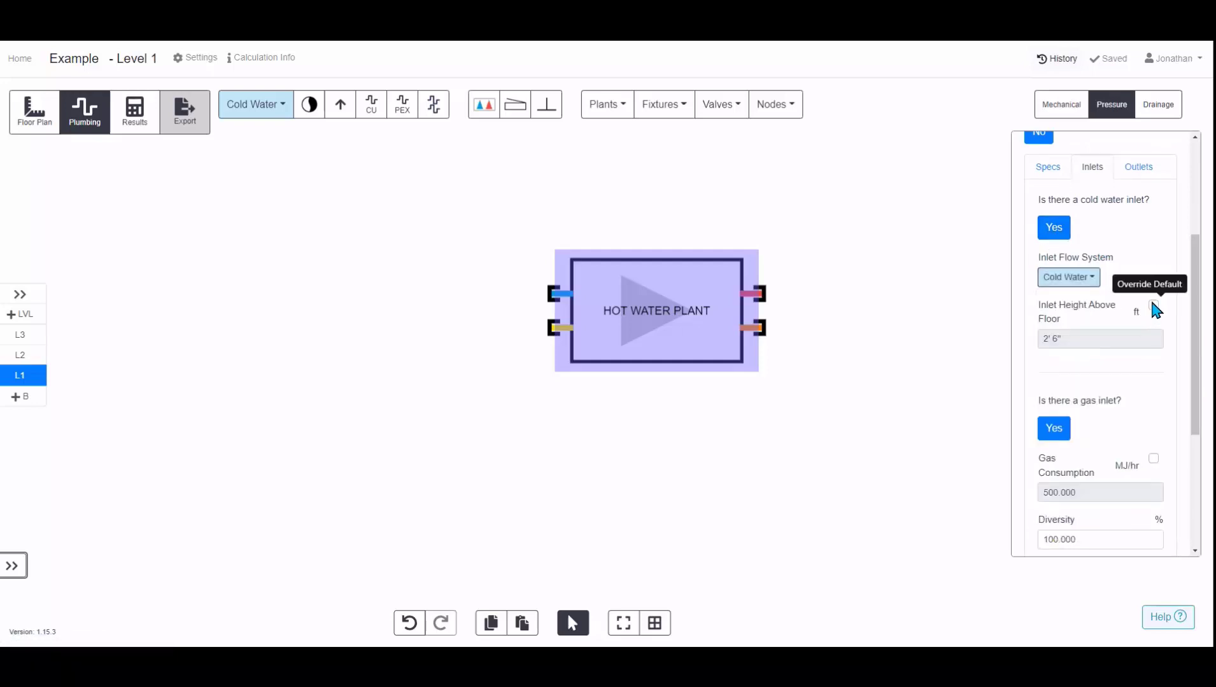
{"action": "scroll", "coordinate": [1156, 310], "scroll_direction": "down", "scroll_amount": 2}
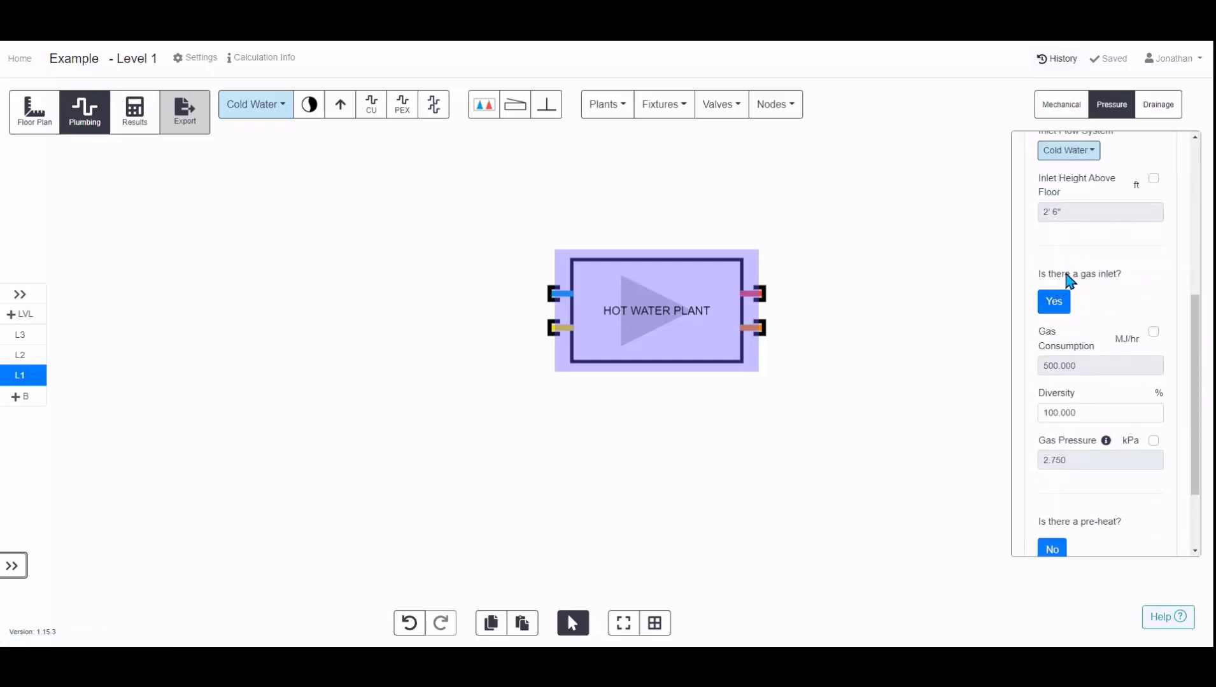
{"action": "left_click", "coordinate": [1053, 310]}
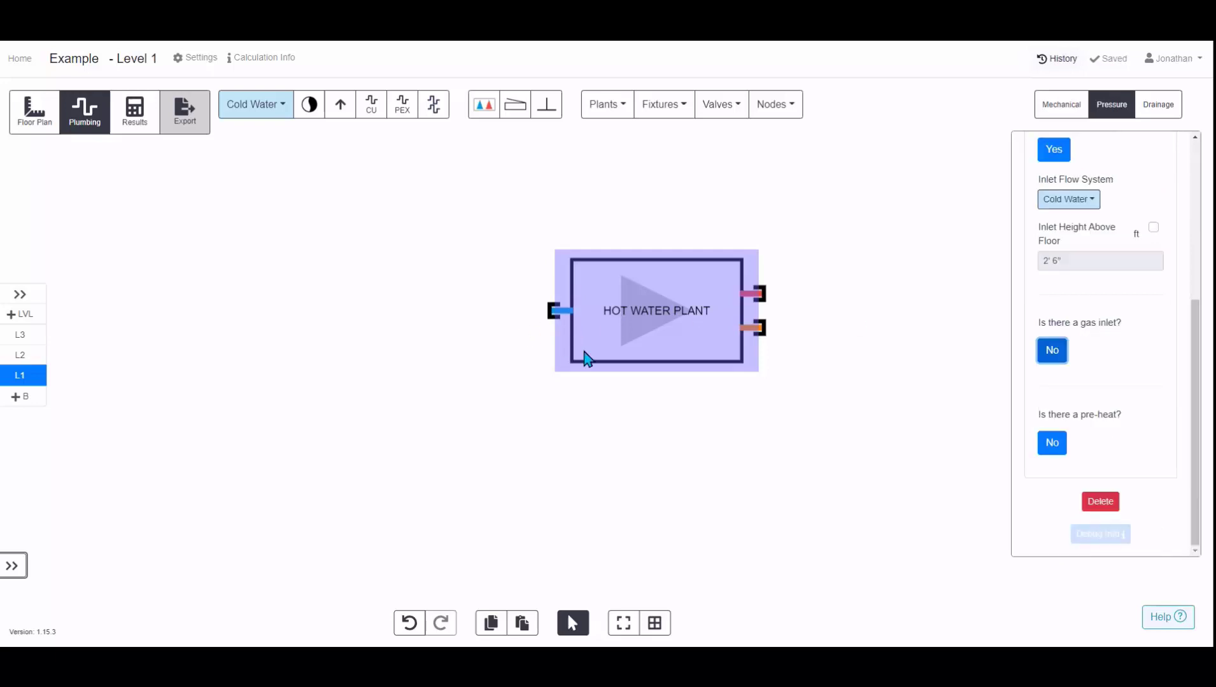
{"action": "left_click", "coordinate": [1054, 351]}
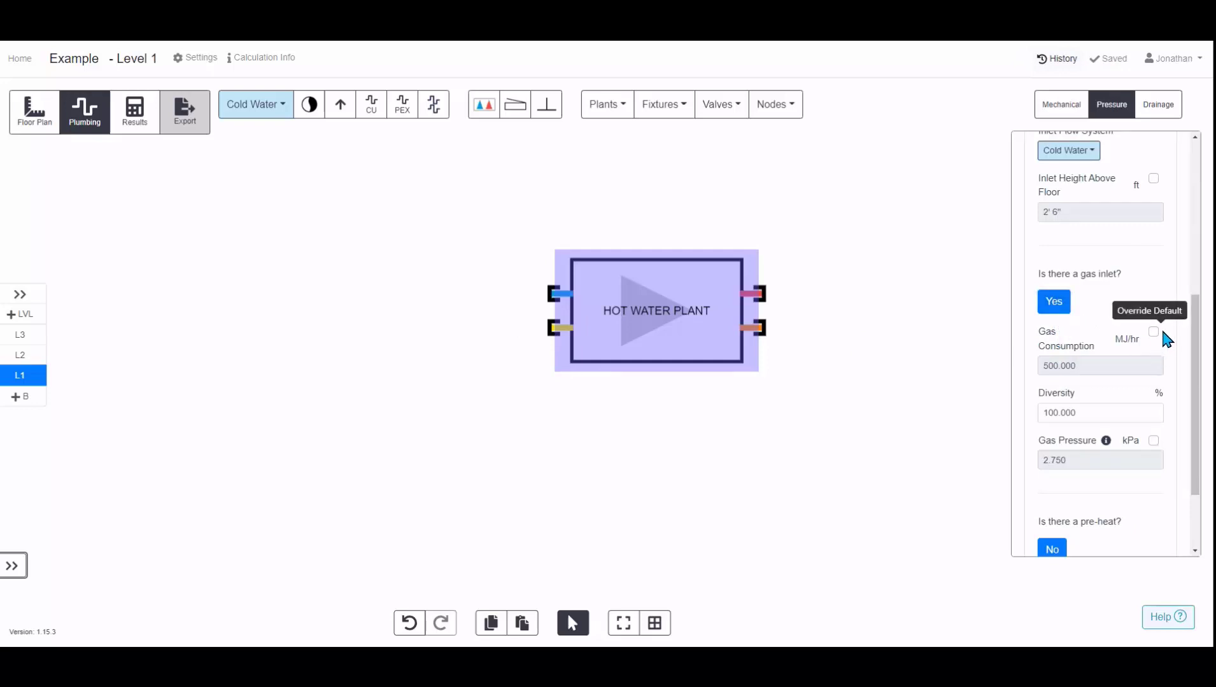
{"action": "scroll", "coordinate": [1146, 412], "scroll_direction": "down", "scroll_amount": 3}
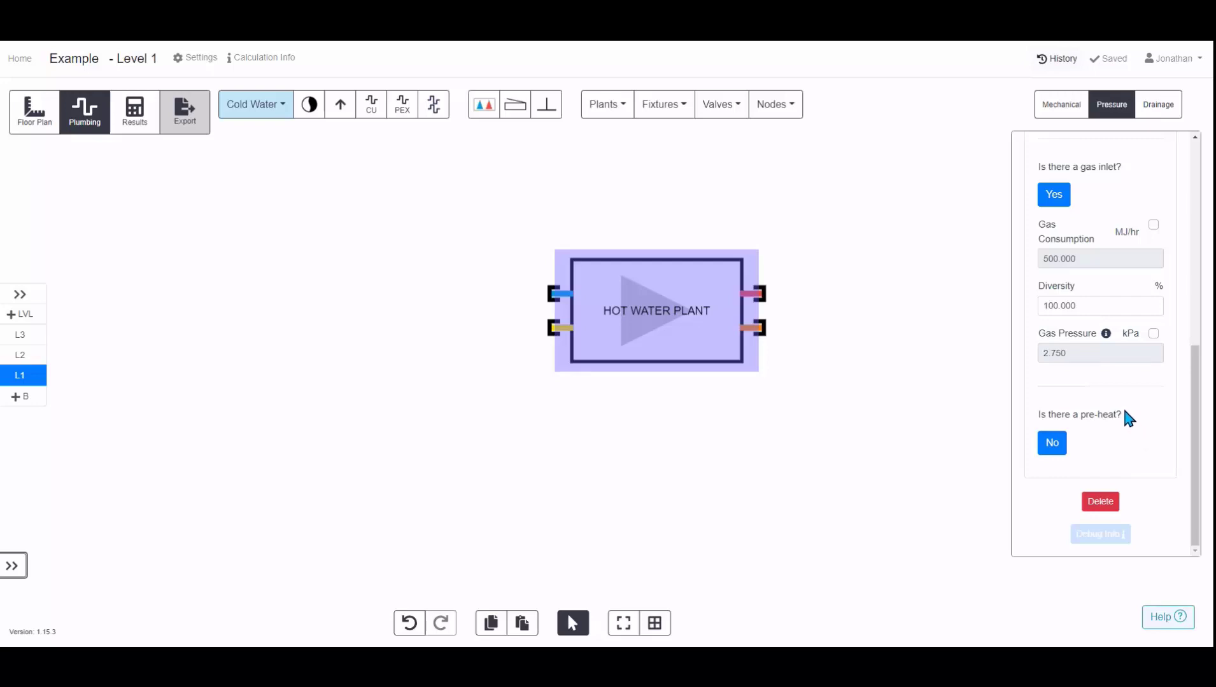
{"action": "scroll", "coordinate": [1126, 393], "scroll_direction": "up", "scroll_amount": 5}
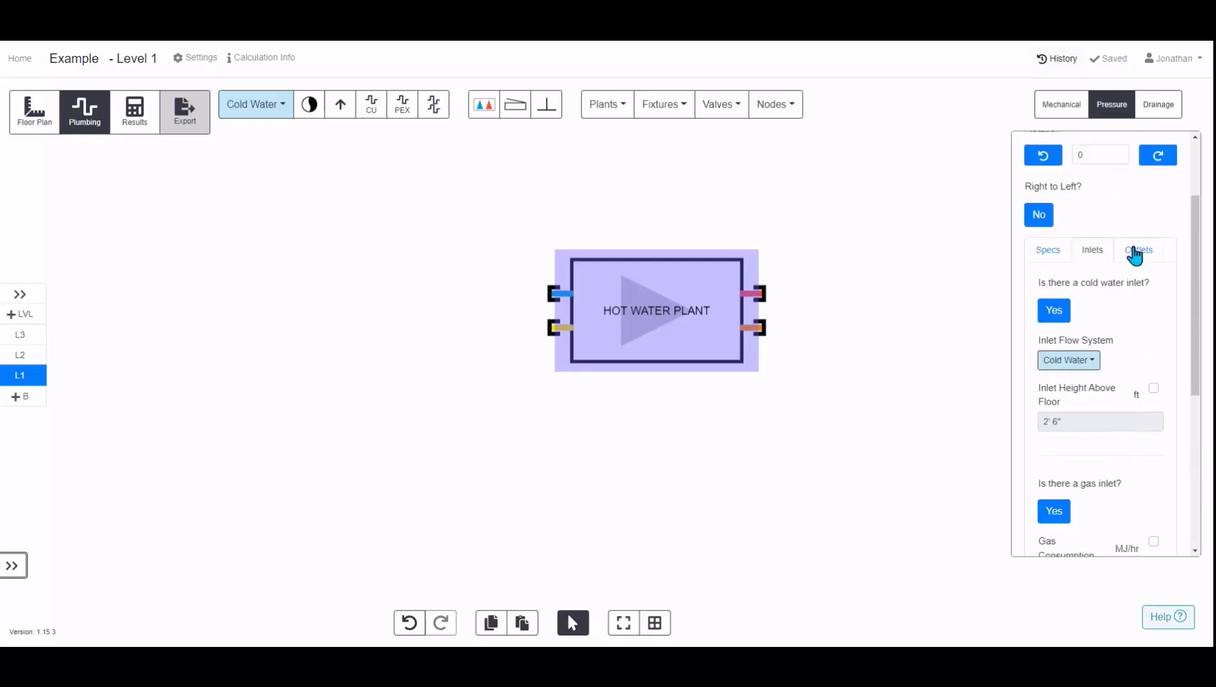
{"action": "left_click", "coordinate": [1137, 251]}
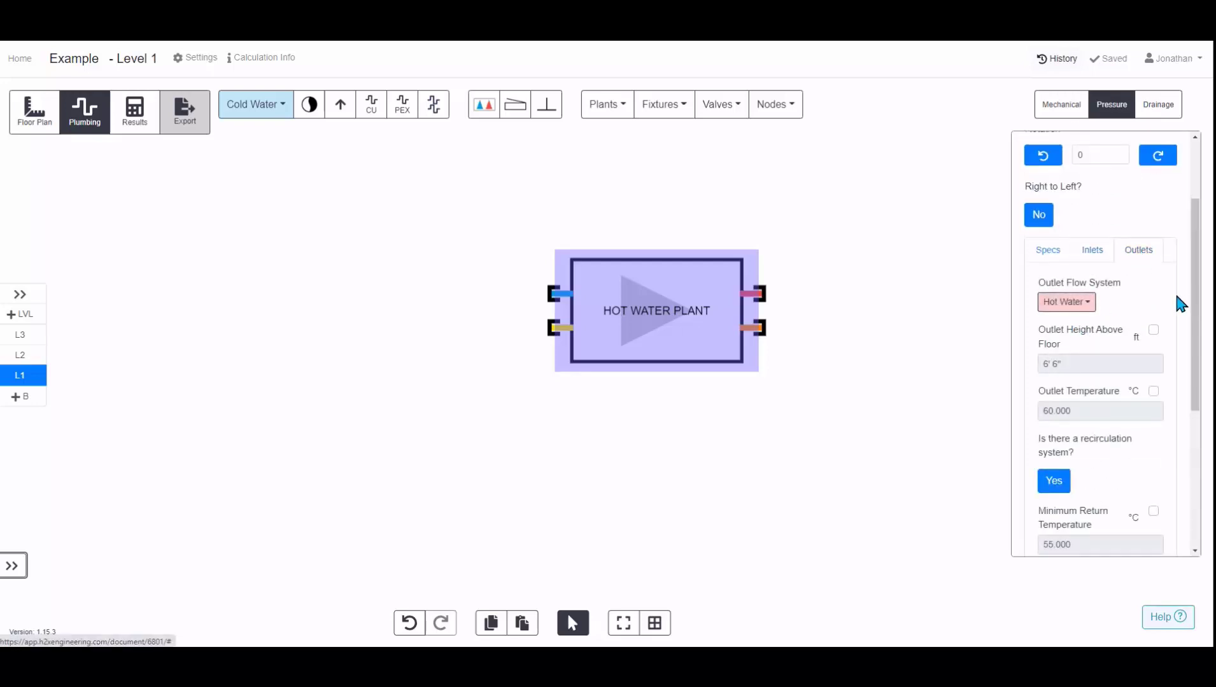
Keep Hot Water as the plant's outlet system with recirculation left enabled.
{"action": "scroll", "coordinate": [1189, 315], "scroll_direction": "down", "scroll_amount": 1}
{"action": "left_click", "coordinate": [1076, 253]}
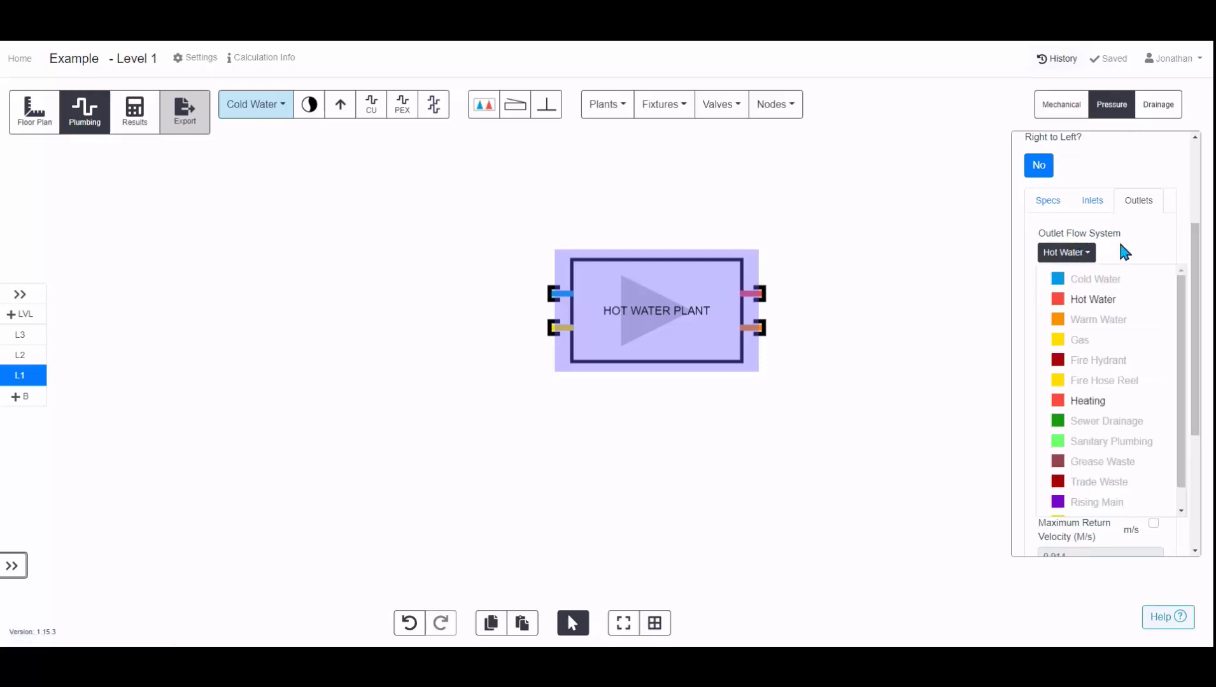
{"action": "left_click", "coordinate": [1126, 250]}
{"action": "scroll", "coordinate": [1139, 255], "scroll_direction": "down", "scroll_amount": 1}
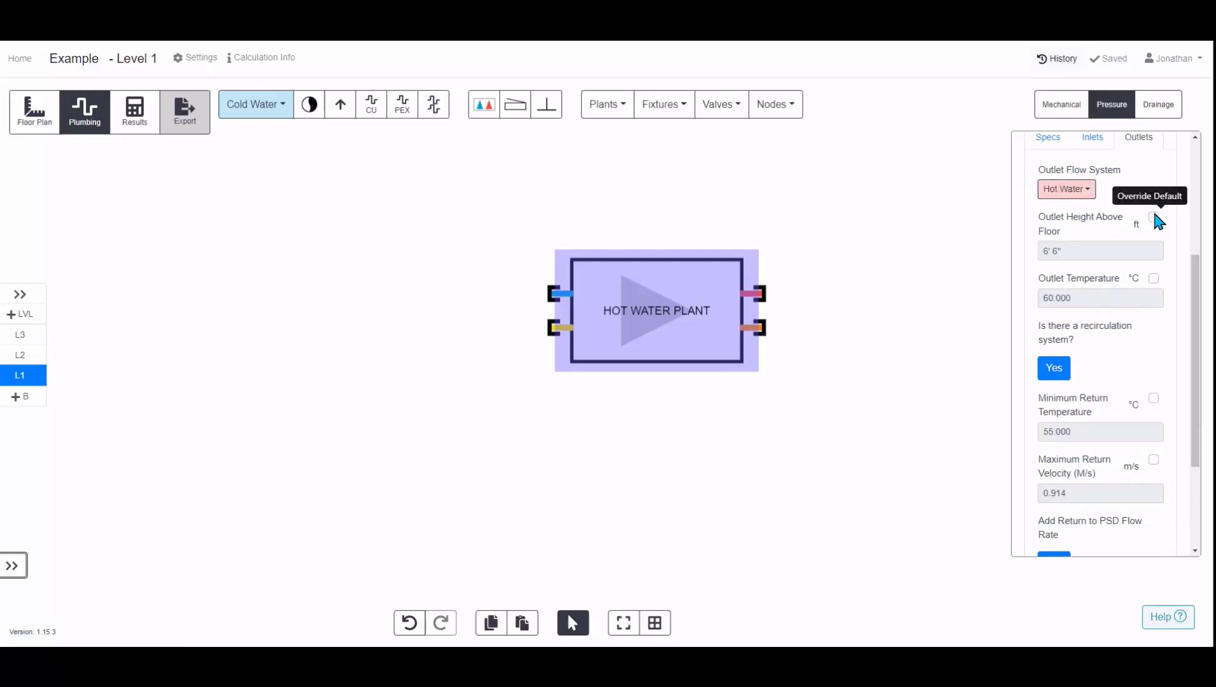
{"action": "scroll", "coordinate": [1157, 226], "scroll_direction": "down", "scroll_amount": 1}
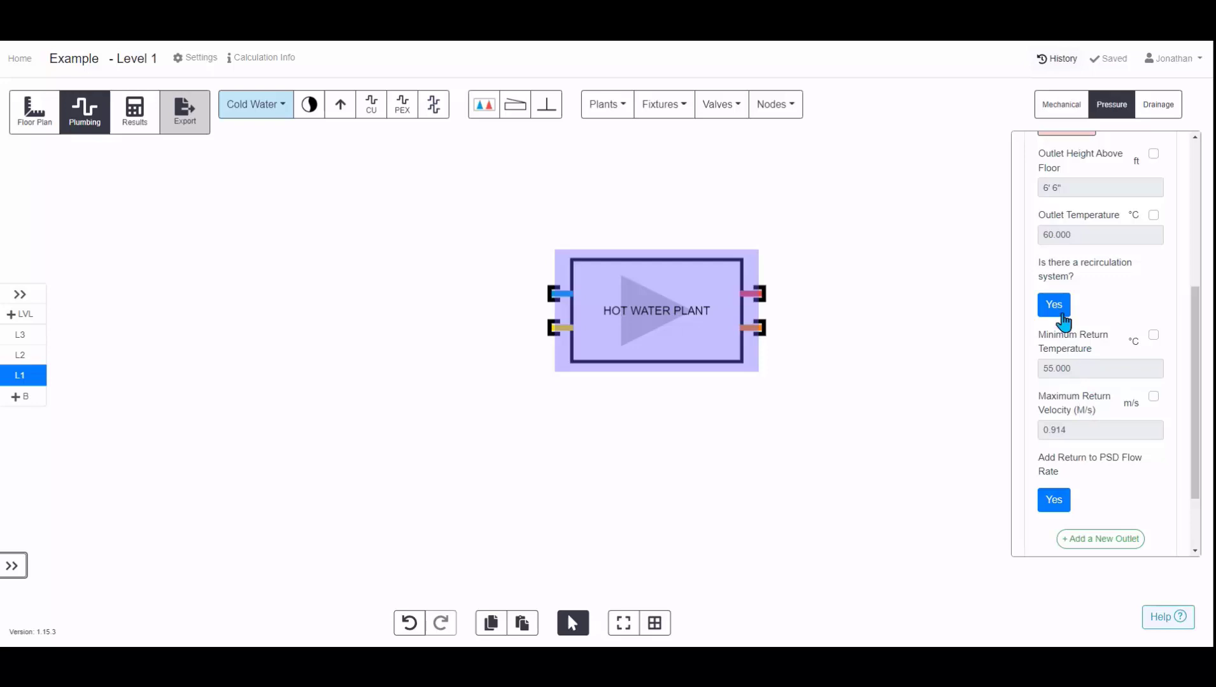
{"action": "scroll", "coordinate": [1061, 318], "scroll_direction": "up", "scroll_amount": 1}
{"action": "left_click", "coordinate": [1058, 370]}
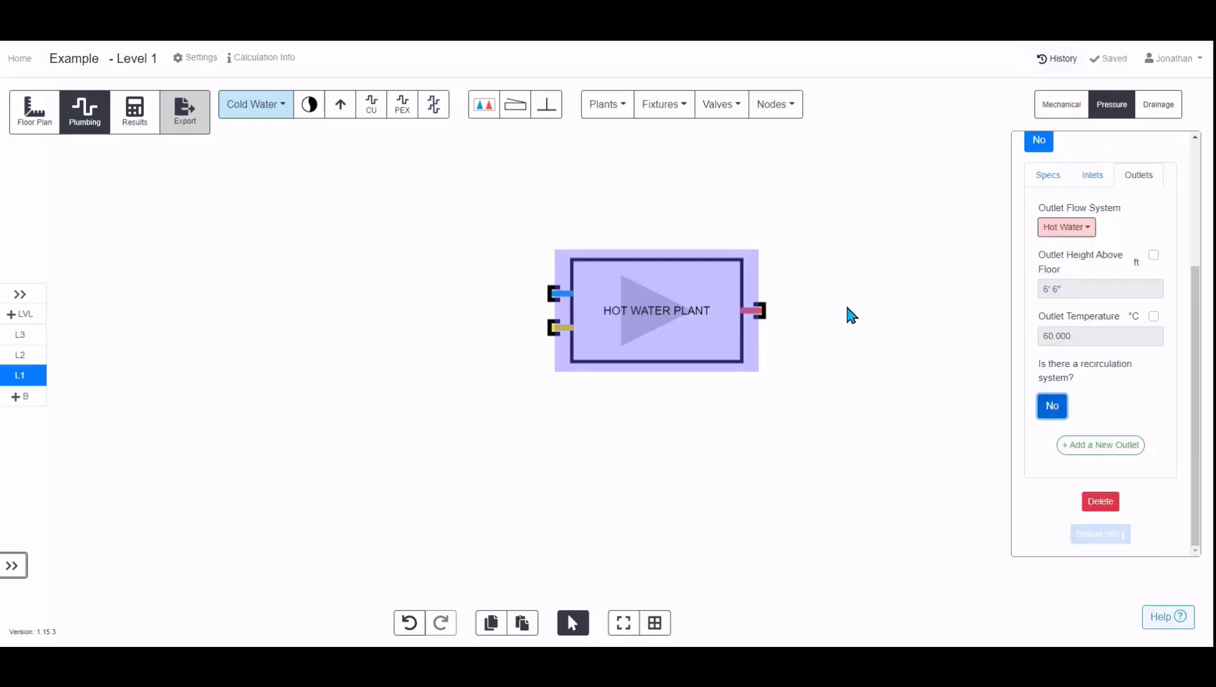
{"action": "left_click", "coordinate": [1065, 417]}
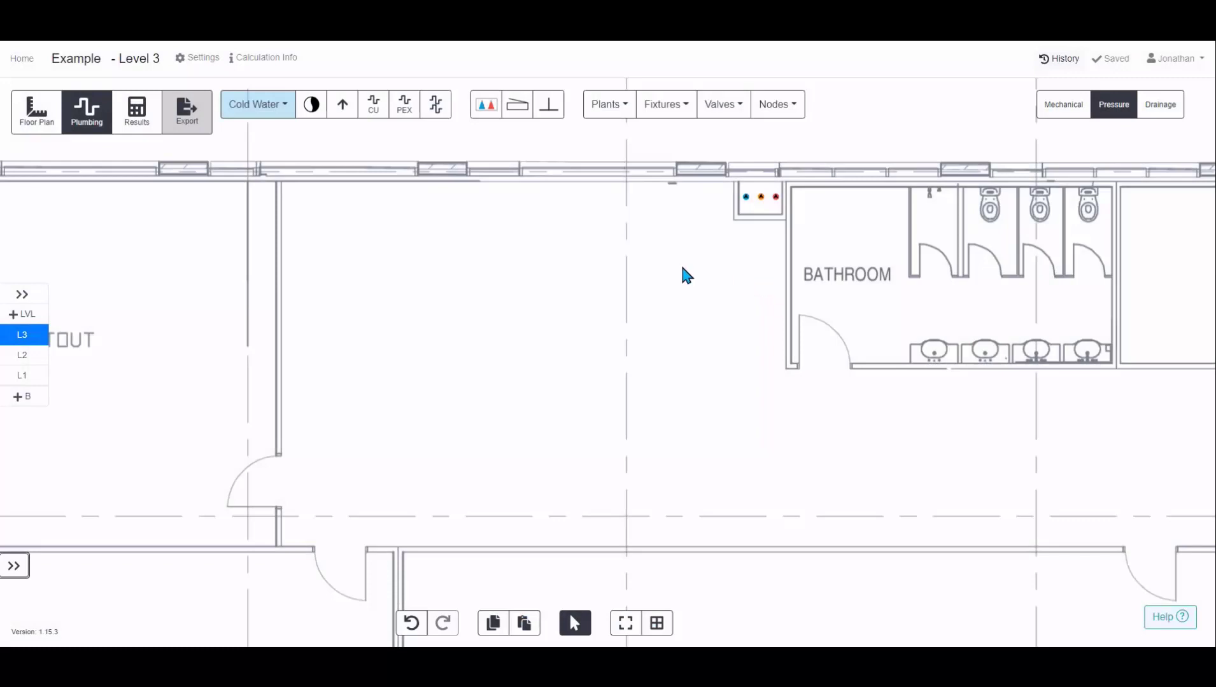
Show the Level 3 plan and pick the copper reticulation pipe tool.
{"action": "left_click", "coordinate": [374, 108]}
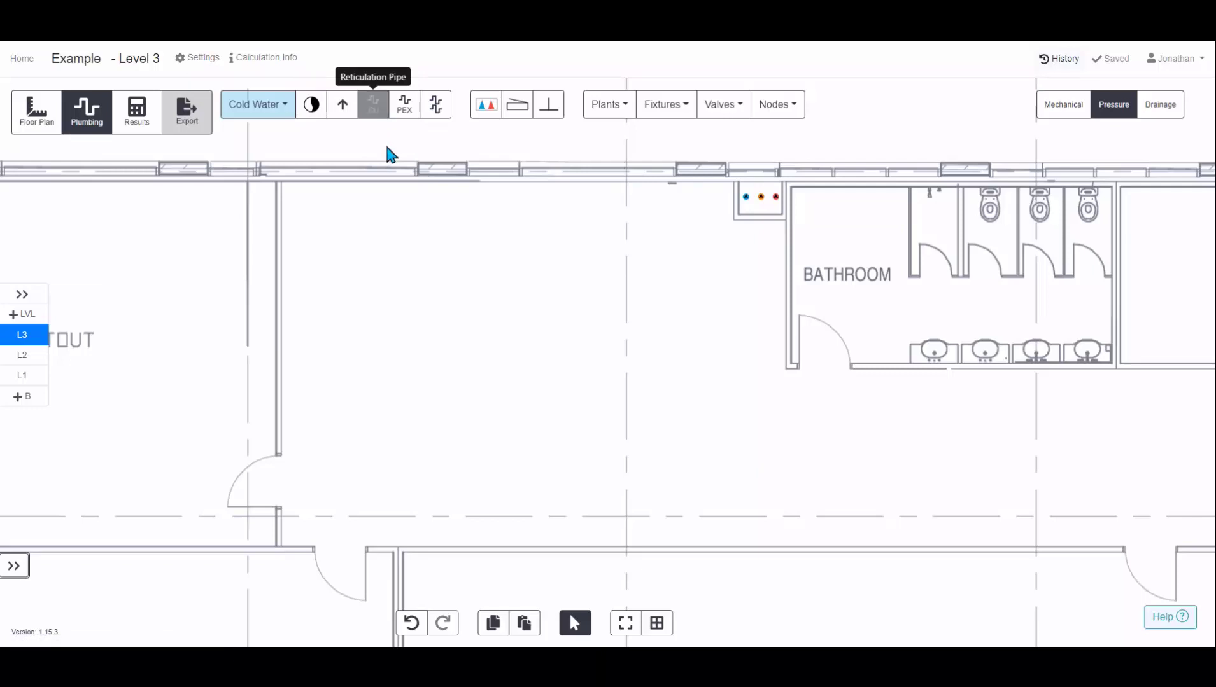
{"action": "left_click", "coordinate": [374, 107]}
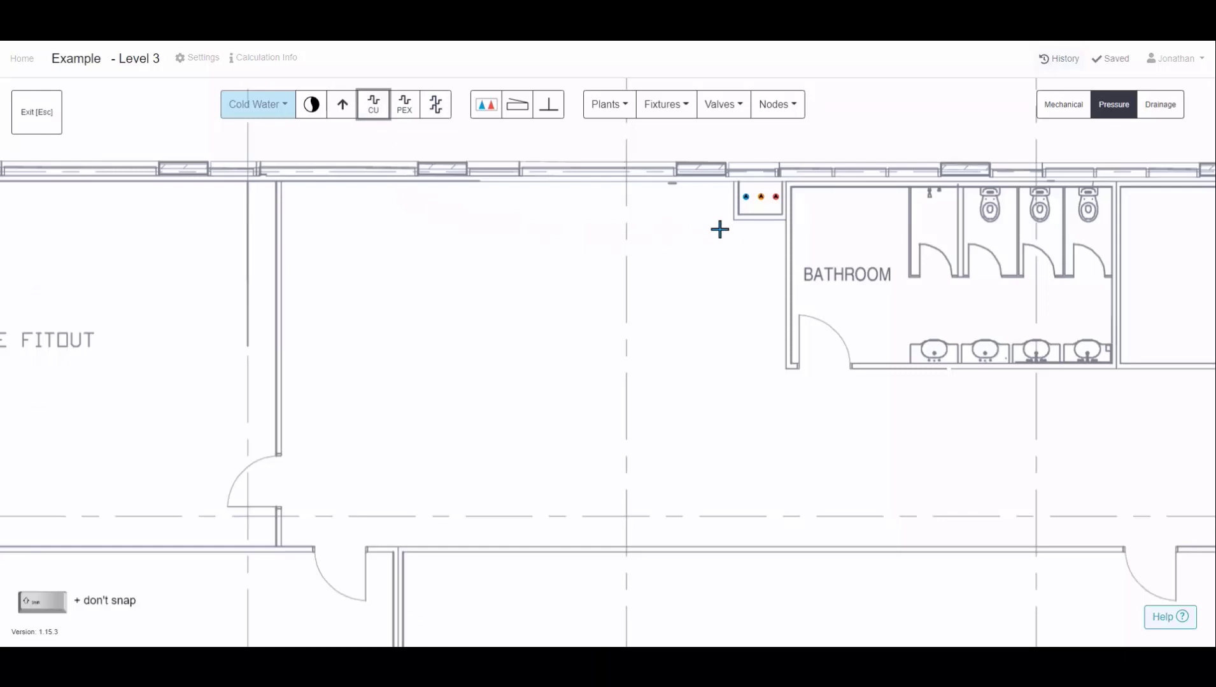
Draw a 9' Cold Water copper pipe from the blue node leftward through several right-angle bends.
{"action": "scroll", "coordinate": [704, 211], "scroll_direction": "up", "scroll_amount": 3}
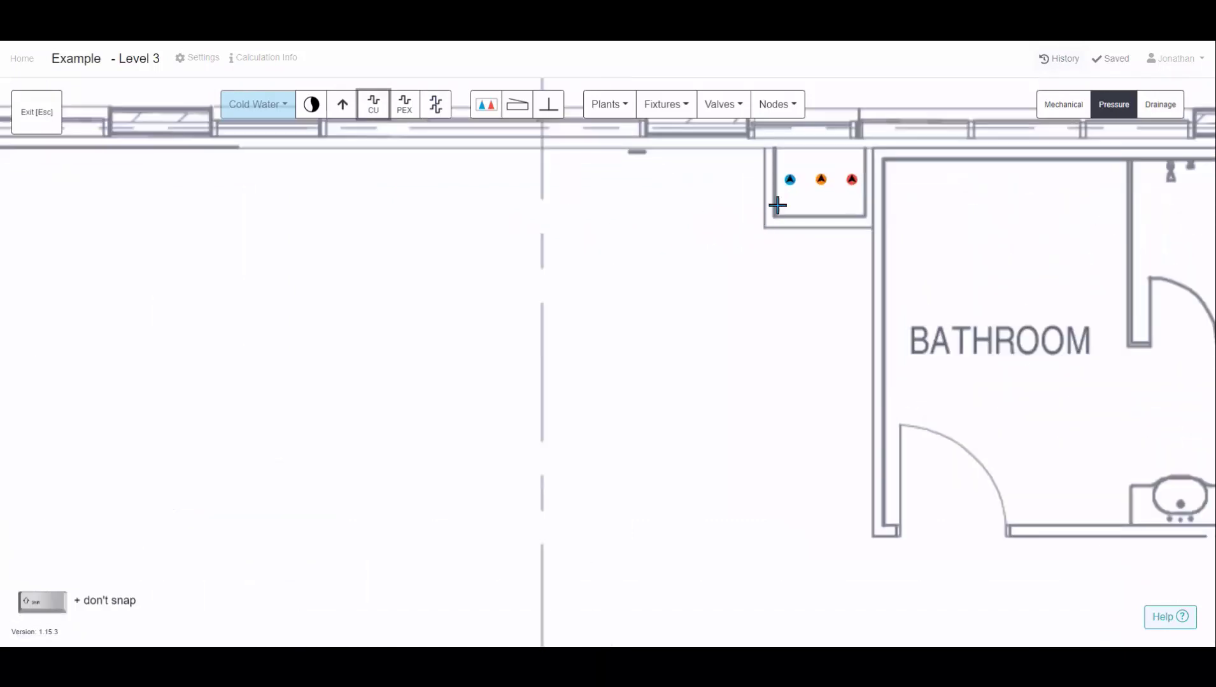
{"action": "scroll", "coordinate": [789, 180], "scroll_direction": "up", "scroll_amount": 4}
{"action": "left_click", "coordinate": [790, 179]}
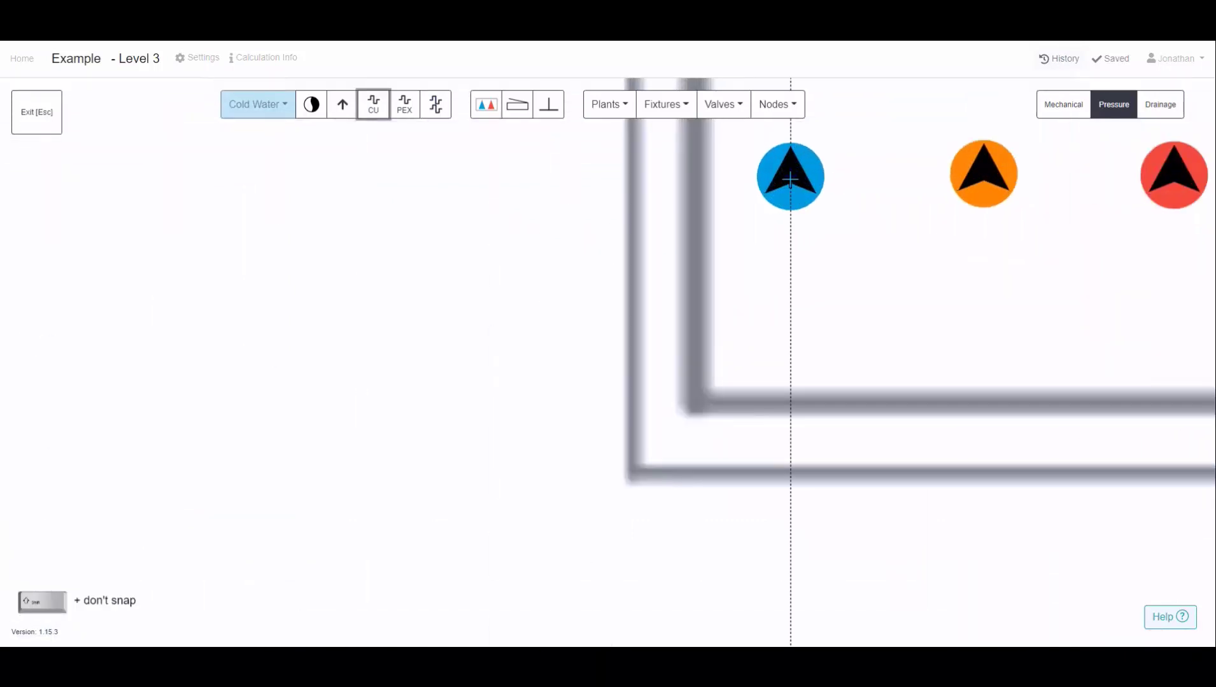
{"action": "scroll", "coordinate": [796, 247], "scroll_direction": "down", "scroll_amount": 5}
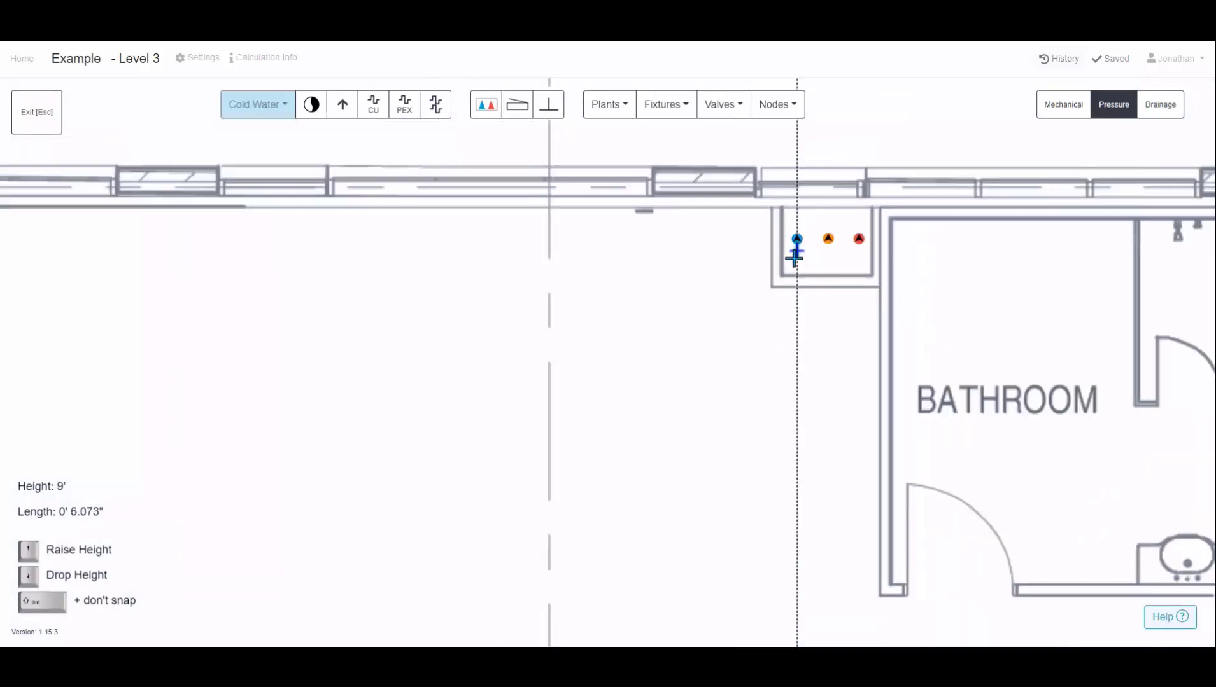
{"action": "left_click", "coordinate": [641, 239]}
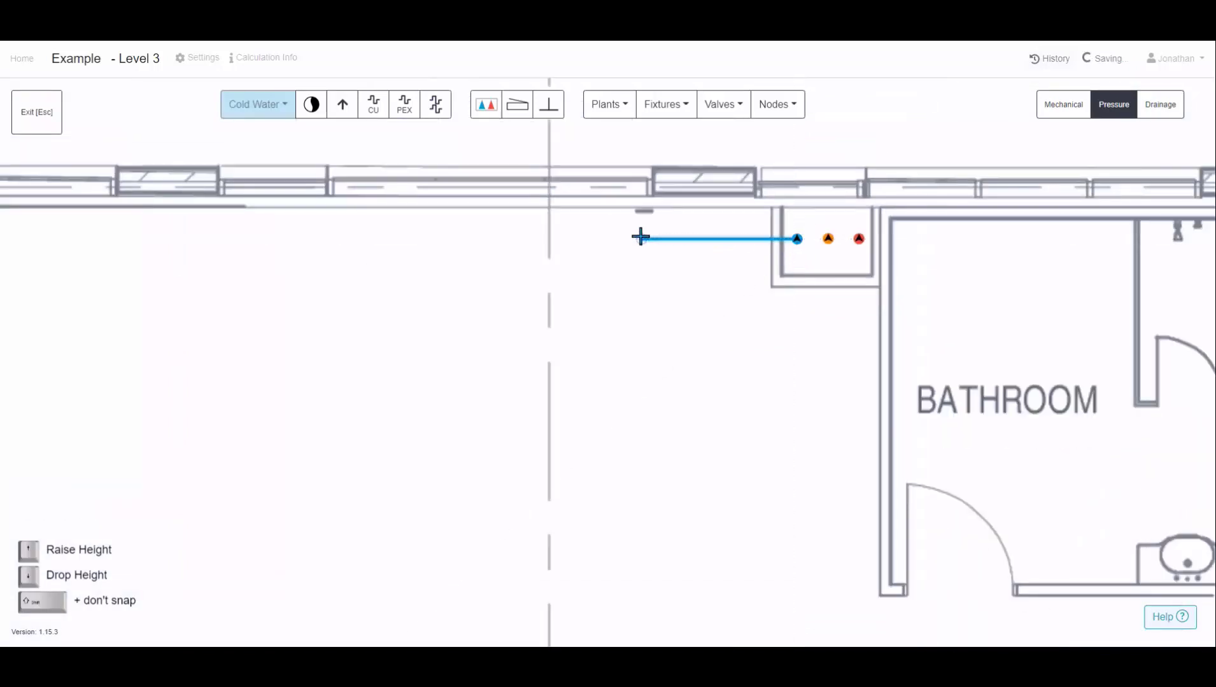
{"action": "left_click", "coordinate": [641, 304]}
{"action": "left_click", "coordinate": [492, 304]}
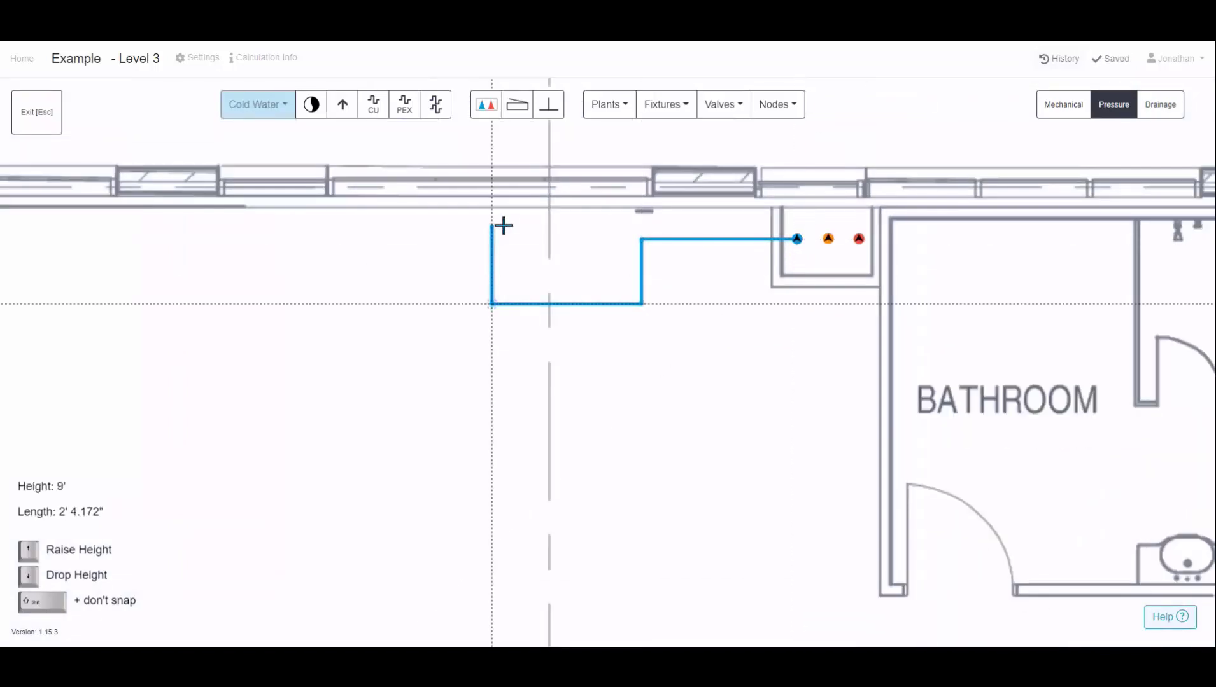
{"action": "left_click", "coordinate": [492, 225]}
{"action": "left_click", "coordinate": [343, 230]}
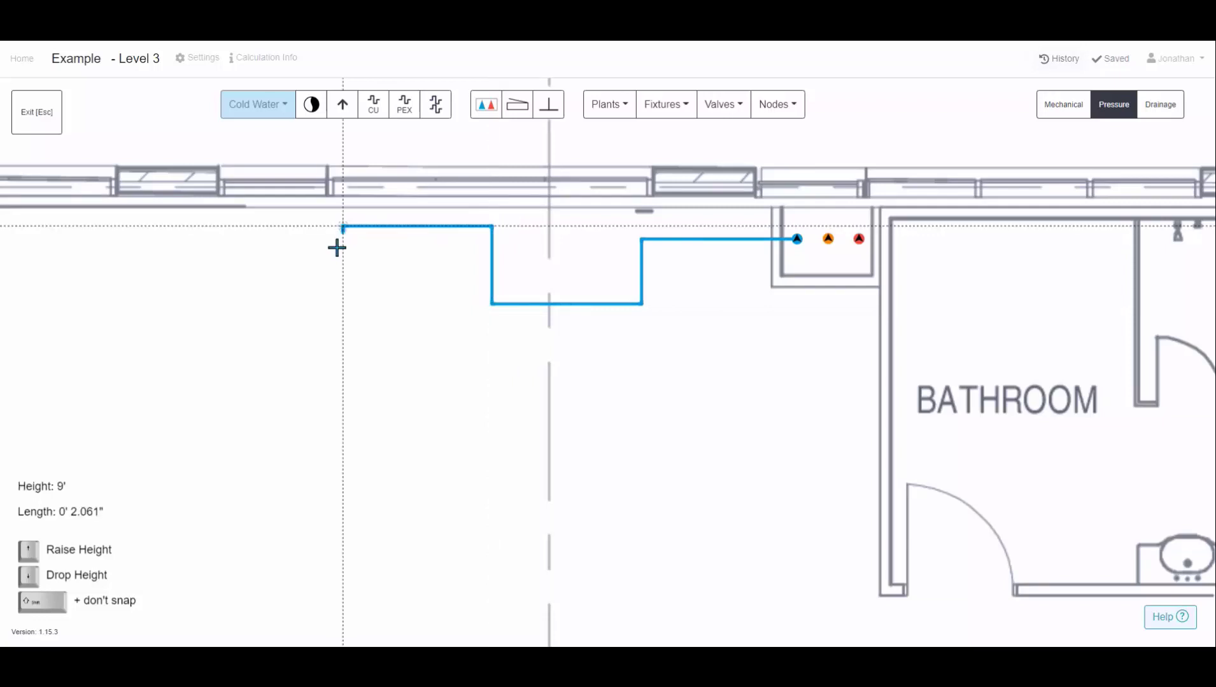
{"action": "left_click", "coordinate": [323, 385]}
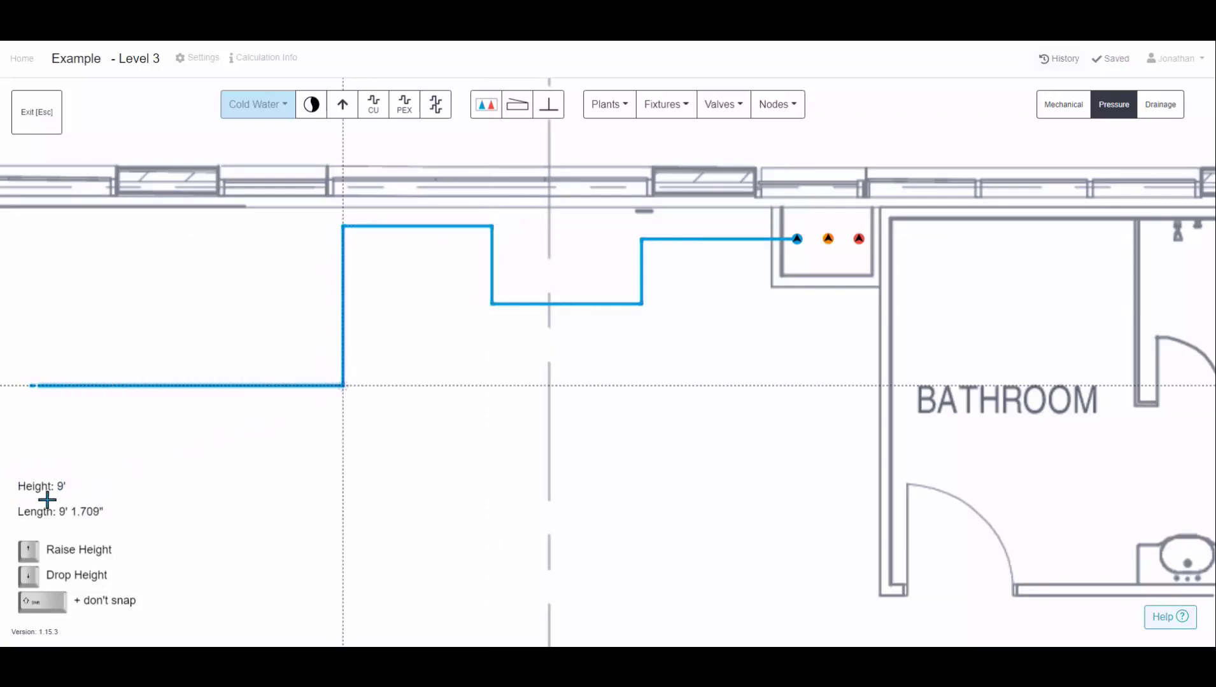
{"action": "right_click_drag", "start_coordinate": [68, 491], "coordinate": [135, 486]}
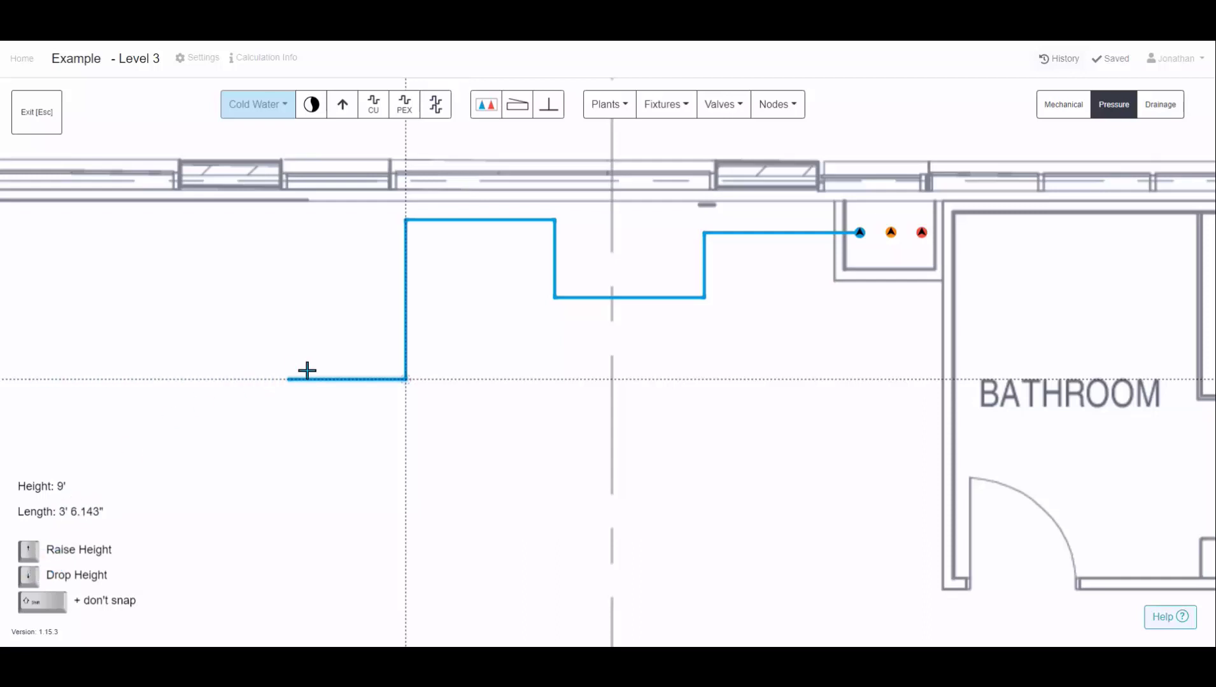
{"action": "scroll", "coordinate": [307, 370], "scroll_direction": "up", "scroll_amount": 5}
Raise the pipe height to 9' 10" and run the pipe upward from the corner.
{"action": "key", "text": "Up"}
{"action": "key", "text": "Up"}
{"action": "scroll", "coordinate": [493, 393], "scroll_direction": "up", "scroll_amount": 3}
{"action": "scroll", "coordinate": [494, 391], "scroll_direction": "down", "scroll_amount": 2}
{"action": "key", "text": "Up"}
{"action": "key", "text": "Up"}
{"action": "key", "text": "Up"}
{"action": "left_click", "coordinate": [163, 386]}
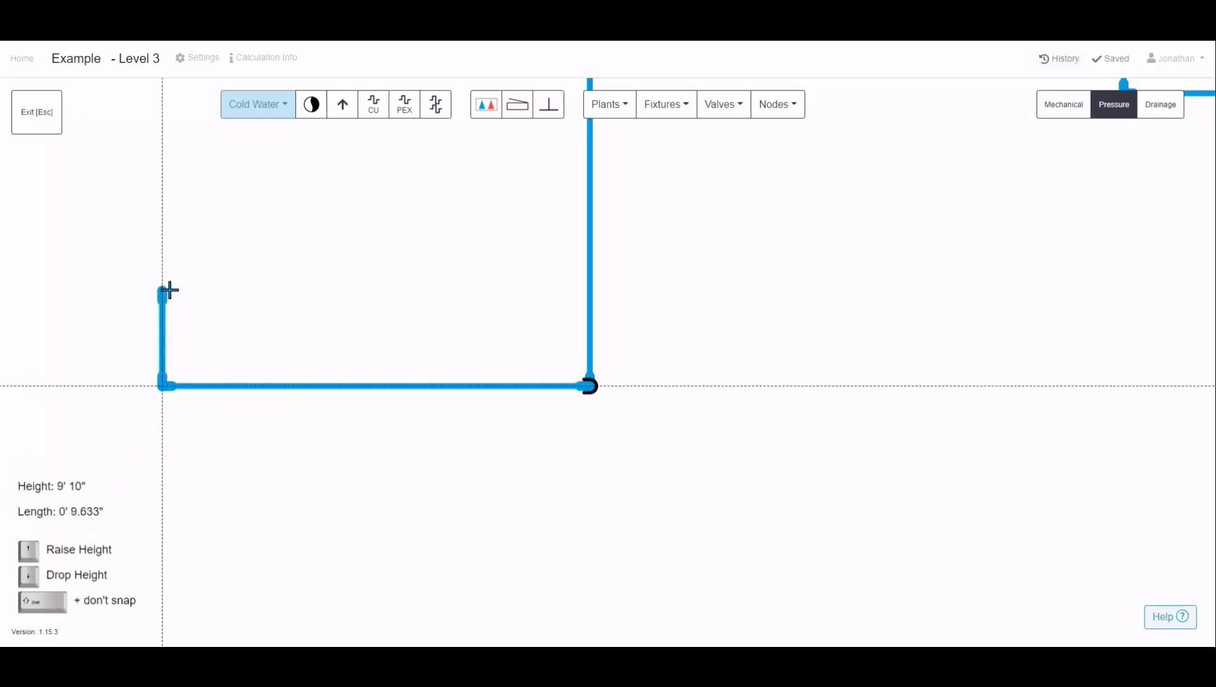
{"action": "key", "text": "Down"}
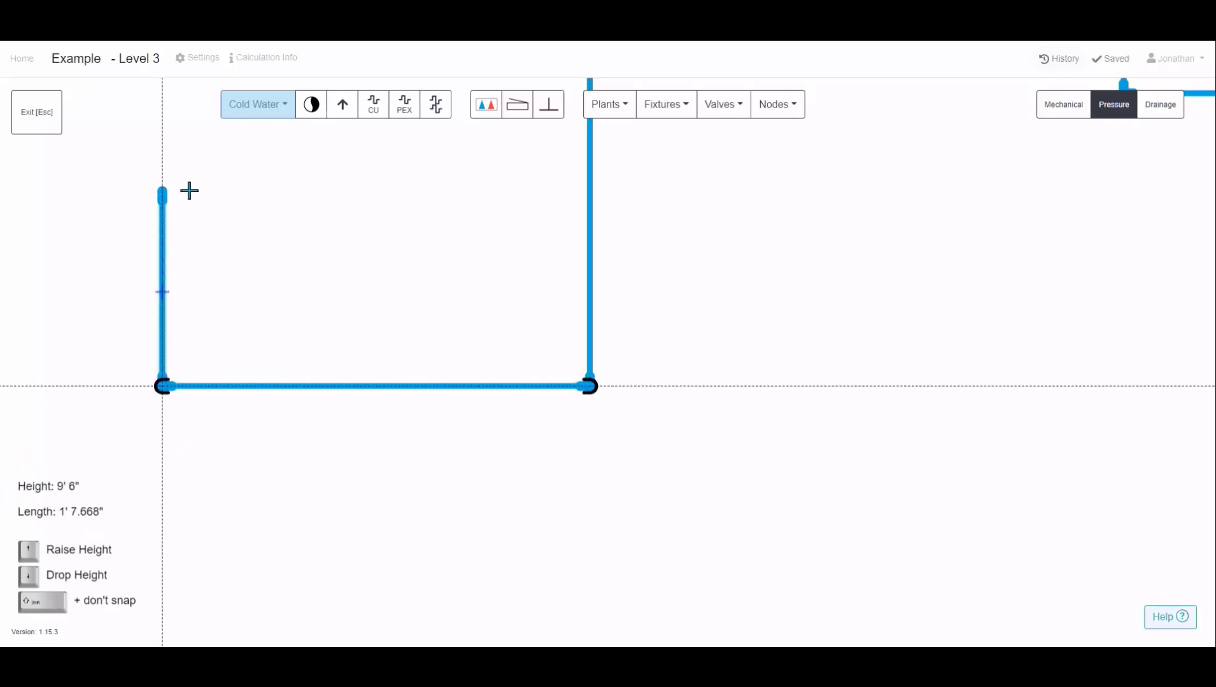
{"action": "left_click", "coordinate": [189, 191]}
Continue the pipe through an angled jog into a long horizontal run leftward, then finish.
{"action": "scroll", "coordinate": [204, 191], "scroll_direction": "down", "scroll_amount": 3}
{"action": "left_click_drag", "start_coordinate": [214, 190], "coordinate": [523, 252]}
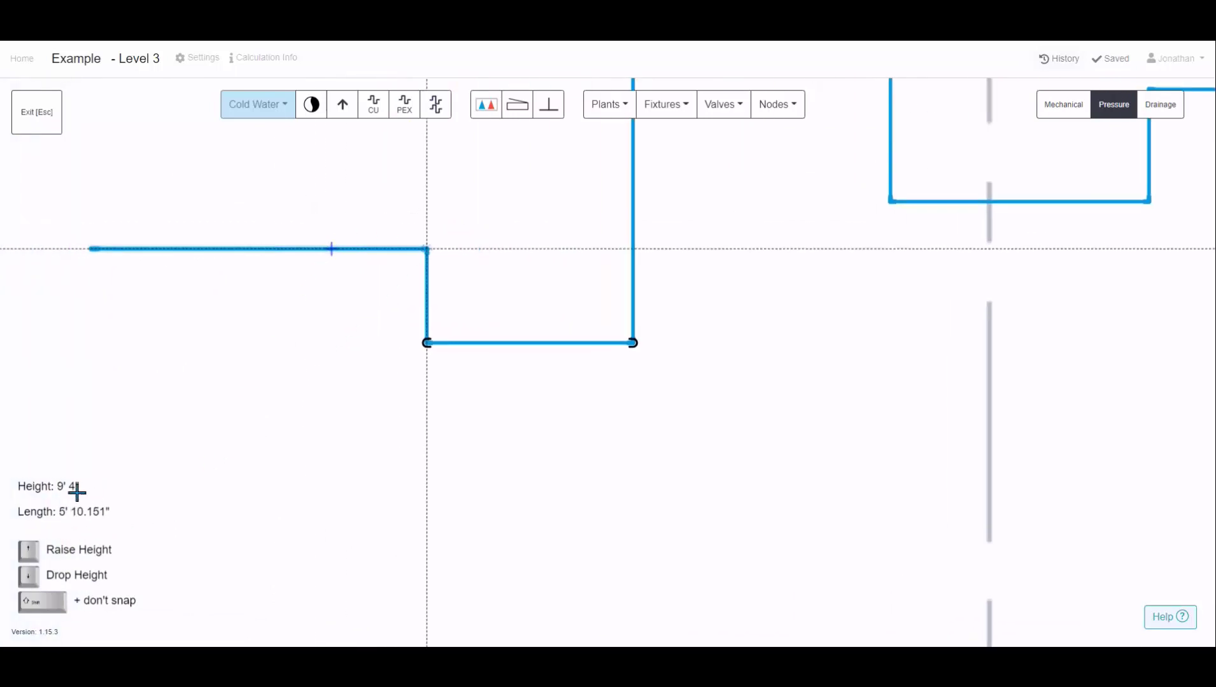
{"action": "left_click_drag", "start_coordinate": [247, 296], "coordinate": [453, 311]}
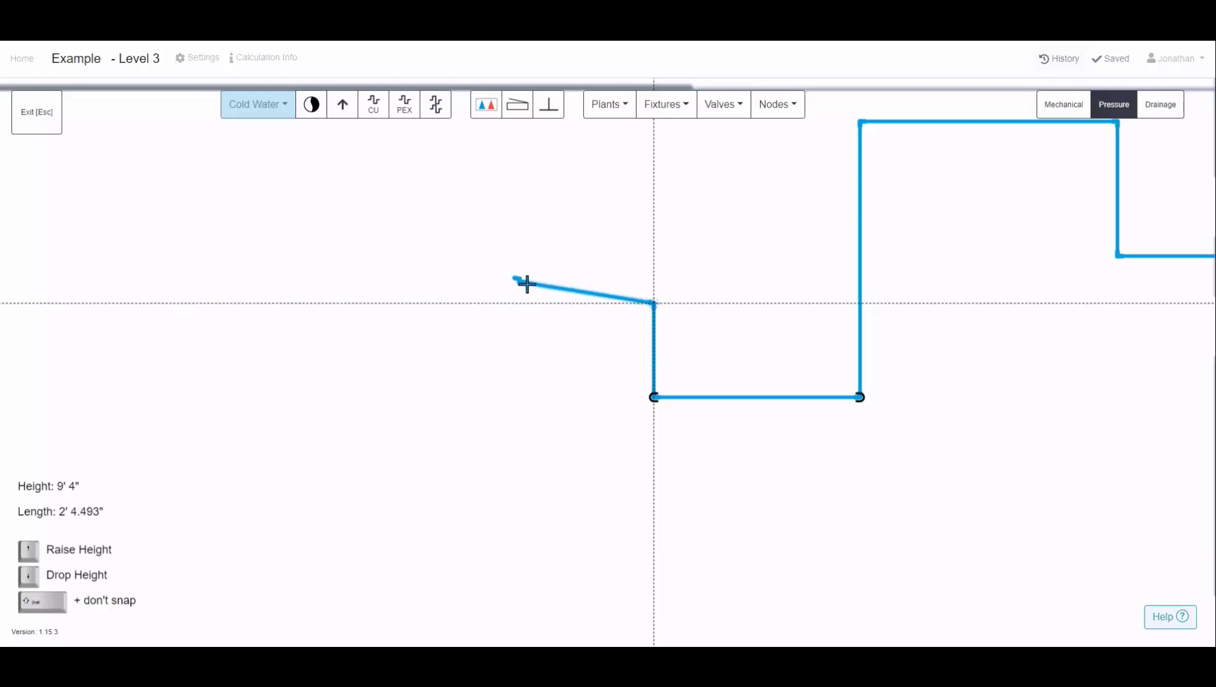
{"action": "left_click", "coordinate": [516, 285]}
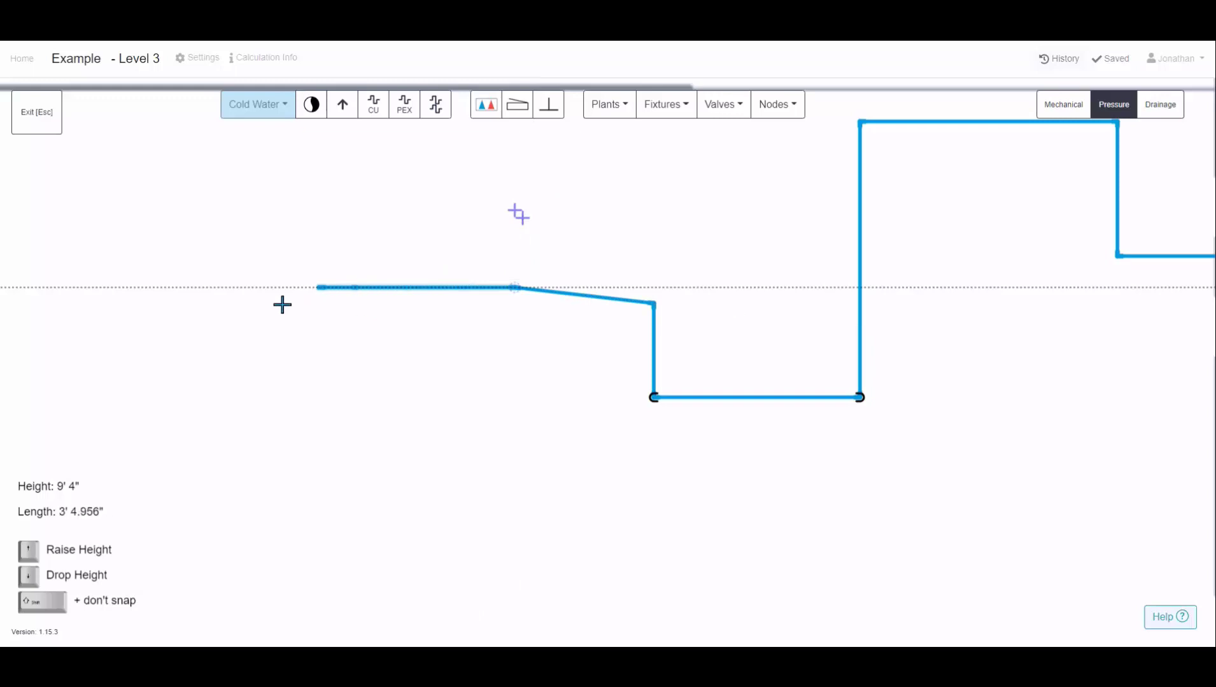
{"action": "left_click", "coordinate": [234, 307]}
{"action": "key", "text": "Escape"}
{"action": "scroll", "coordinate": [532, 305], "scroll_direction": "up", "scroll_amount": 3}
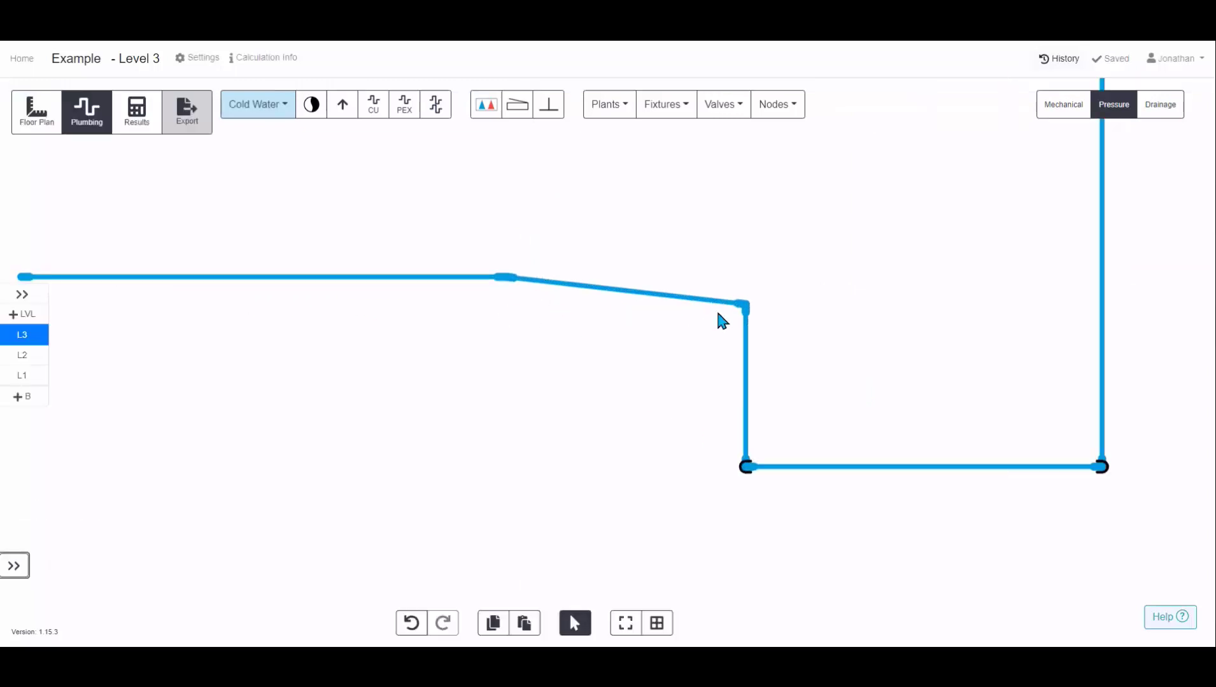
Move the pipe corner to straighten the angled run and select the left pipes.
{"action": "scroll", "coordinate": [509, 283], "scroll_direction": "down", "scroll_amount": 3}
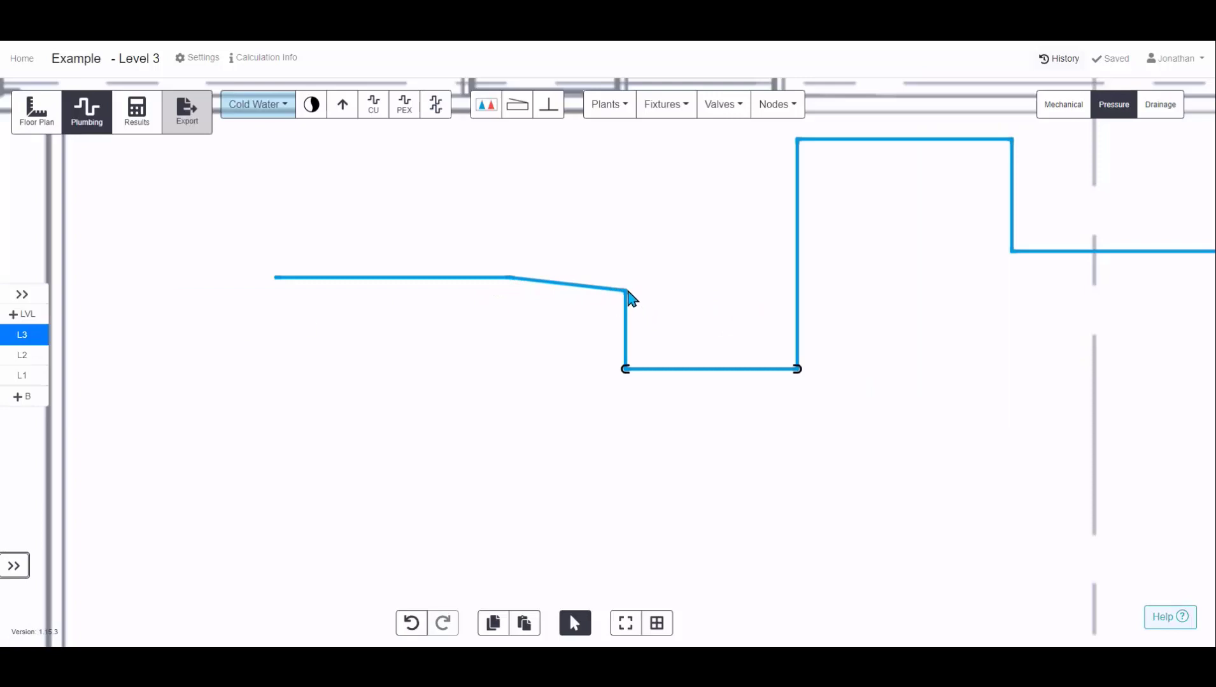
{"action": "left_click_drag", "start_coordinate": [626, 291], "coordinate": [528, 282]}
{"action": "left_click", "coordinate": [621, 299]}
{"action": "left_click", "coordinate": [564, 296]}
{"action": "scroll", "coordinate": [564, 296], "scroll_direction": "down", "scroll_amount": 2}
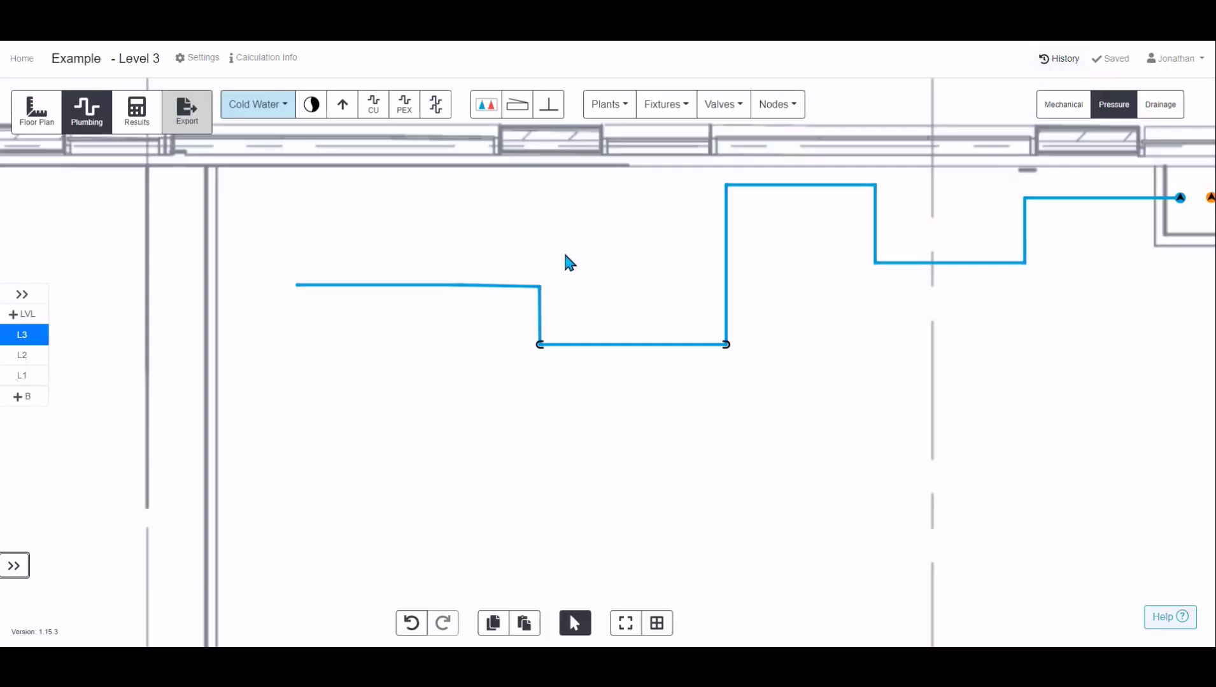
{"action": "left_click_drag", "start_coordinate": [564, 259], "coordinate": [402, 314]}
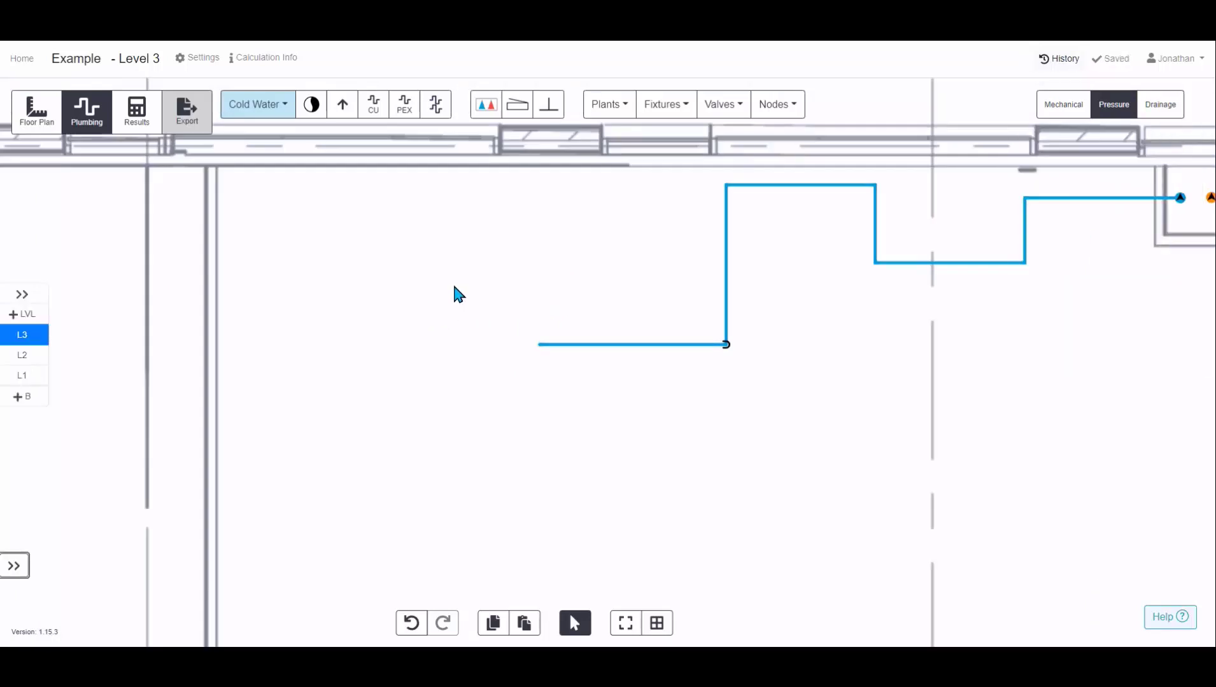
Redraw the left end as a square-cornered loop and nudge its segments into place.
{"action": "key", "text": "c"}
{"action": "left_click", "coordinate": [539, 280]}
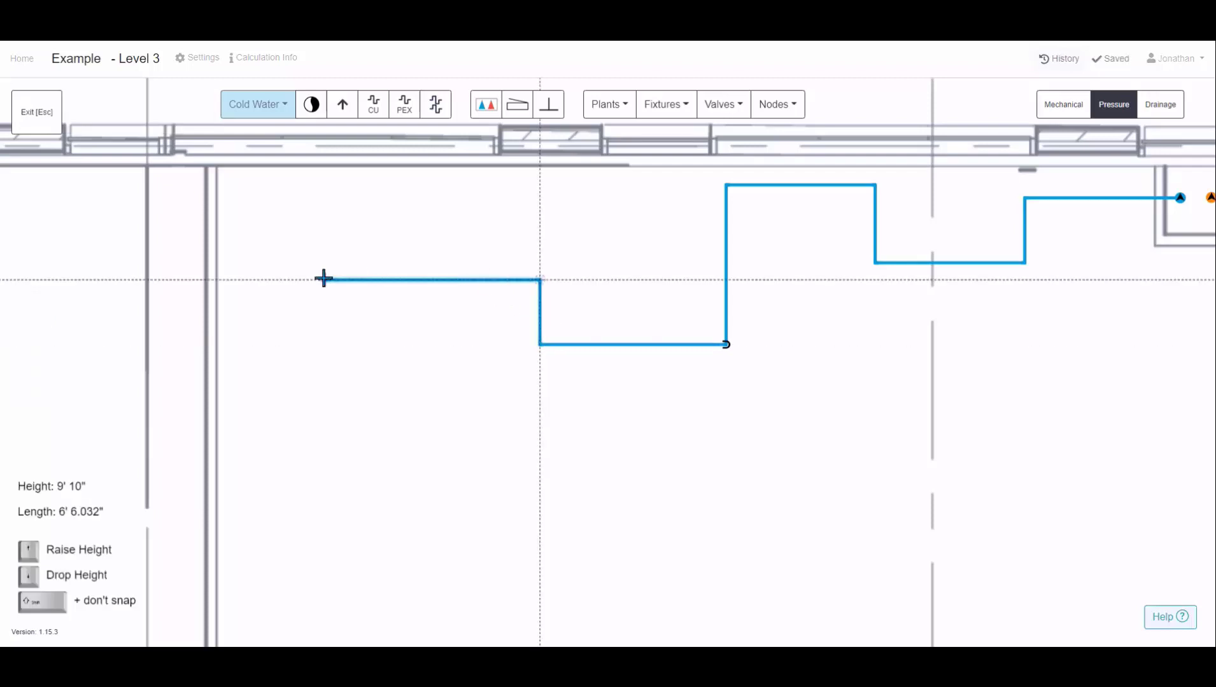
{"action": "left_click", "coordinate": [324, 380]}
{"action": "left_click", "coordinate": [484, 380]}
{"action": "key", "text": "Escape"}
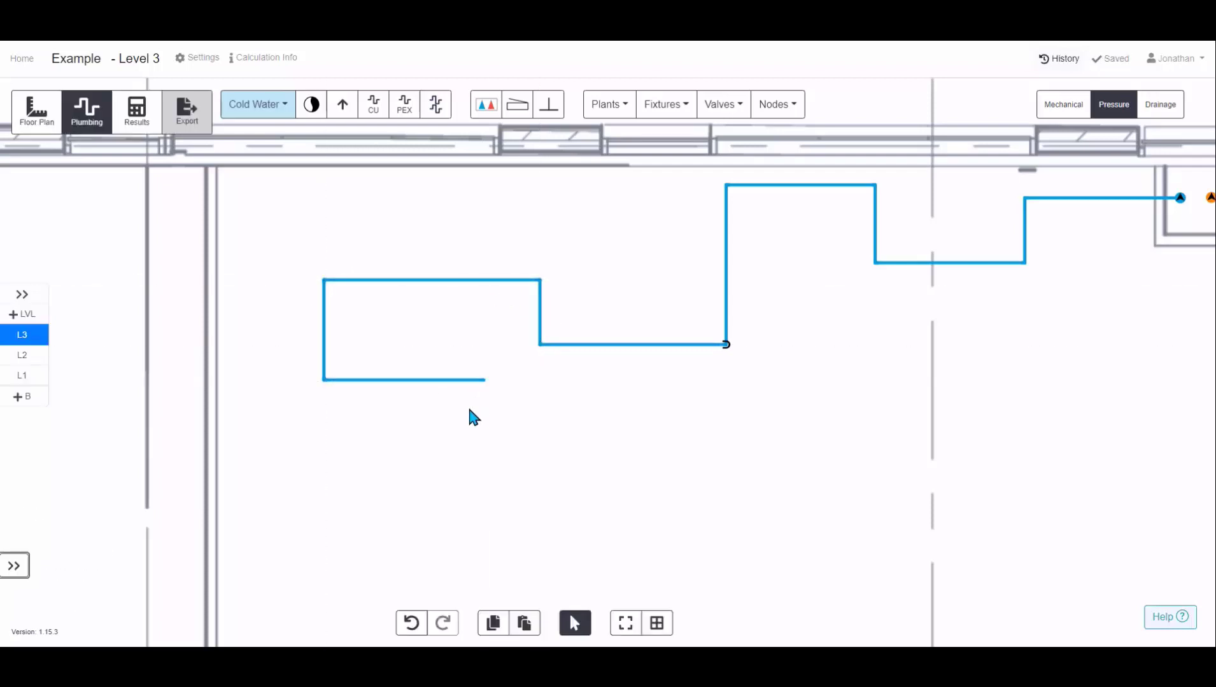
{"action": "scroll", "coordinate": [381, 376], "scroll_direction": "down", "scroll_amount": 3}
{"action": "left_click_drag", "start_coordinate": [365, 368], "coordinate": [451, 303]}
{"action": "left_click_drag", "start_coordinate": [467, 362], "coordinate": [482, 345]}
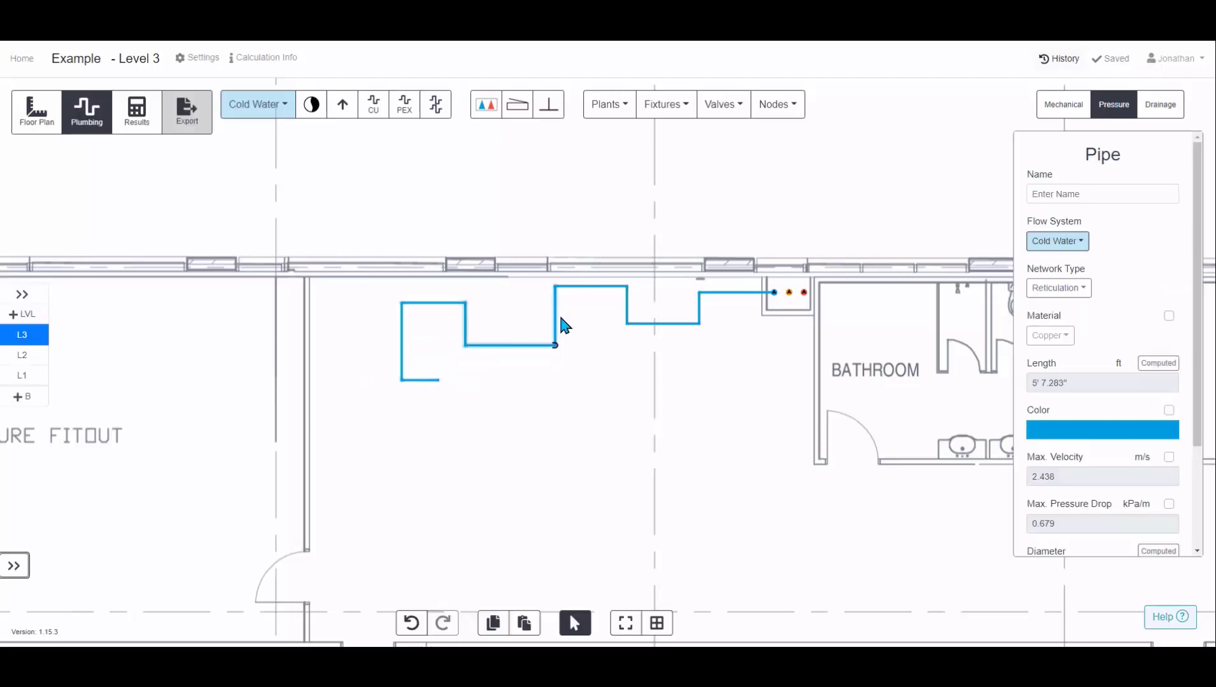
Set the short cold water pipe's height above floor to 8'.
{"action": "left_click_drag", "start_coordinate": [600, 288], "coordinate": [607, 294]}
{"action": "scroll", "coordinate": [649, 338], "scroll_direction": "up", "scroll_amount": 3}
{"action": "left_click", "coordinate": [660, 321]}
{"action": "scroll", "coordinate": [1160, 395], "scroll_direction": "down", "scroll_amount": 3}
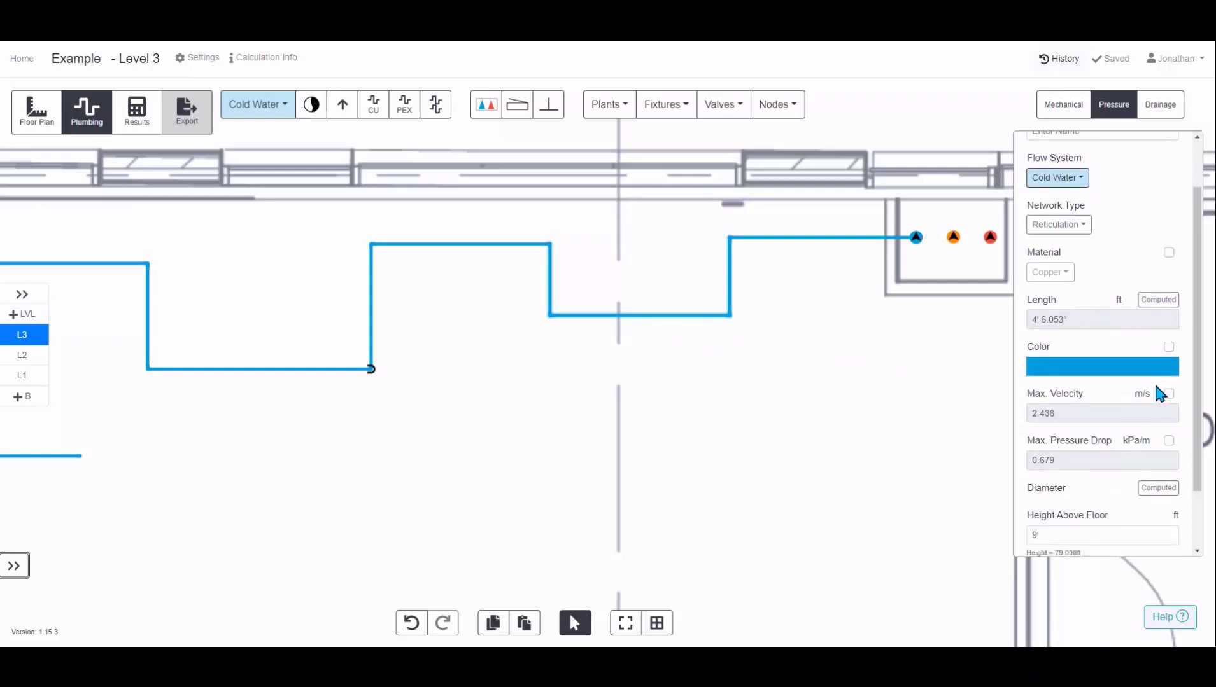
{"action": "double_click", "coordinate": [1036, 456]}
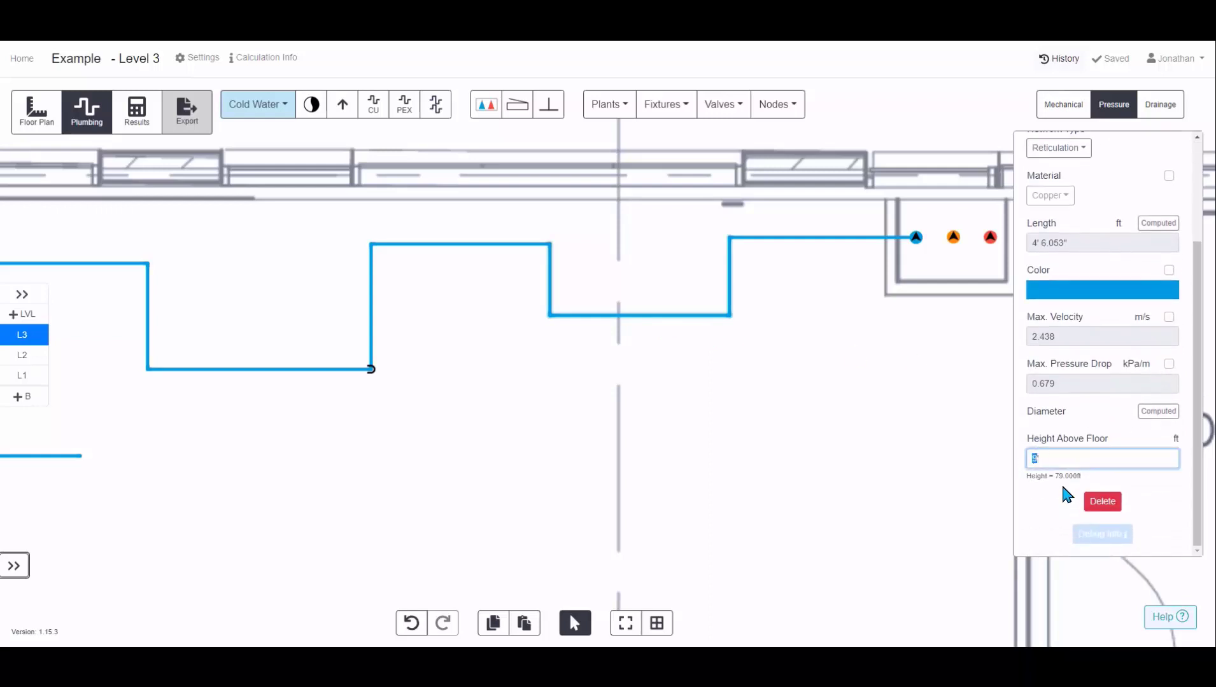
{"action": "left_click", "coordinate": [632, 350]}
Override the short pipe's material to Stainless Steel and its diameter to 2".
{"action": "left_click", "coordinate": [733, 290]}
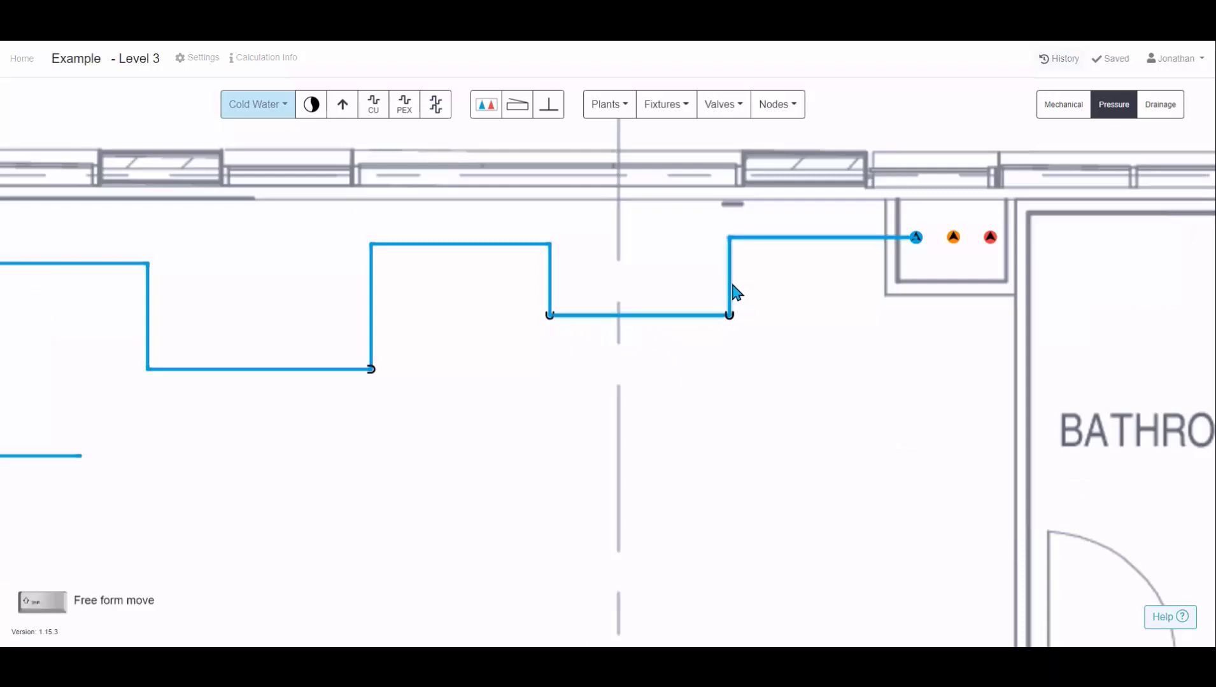
{"action": "scroll", "coordinate": [1077, 397], "scroll_direction": "down", "scroll_amount": 3}
{"action": "left_click", "coordinate": [646, 322]}
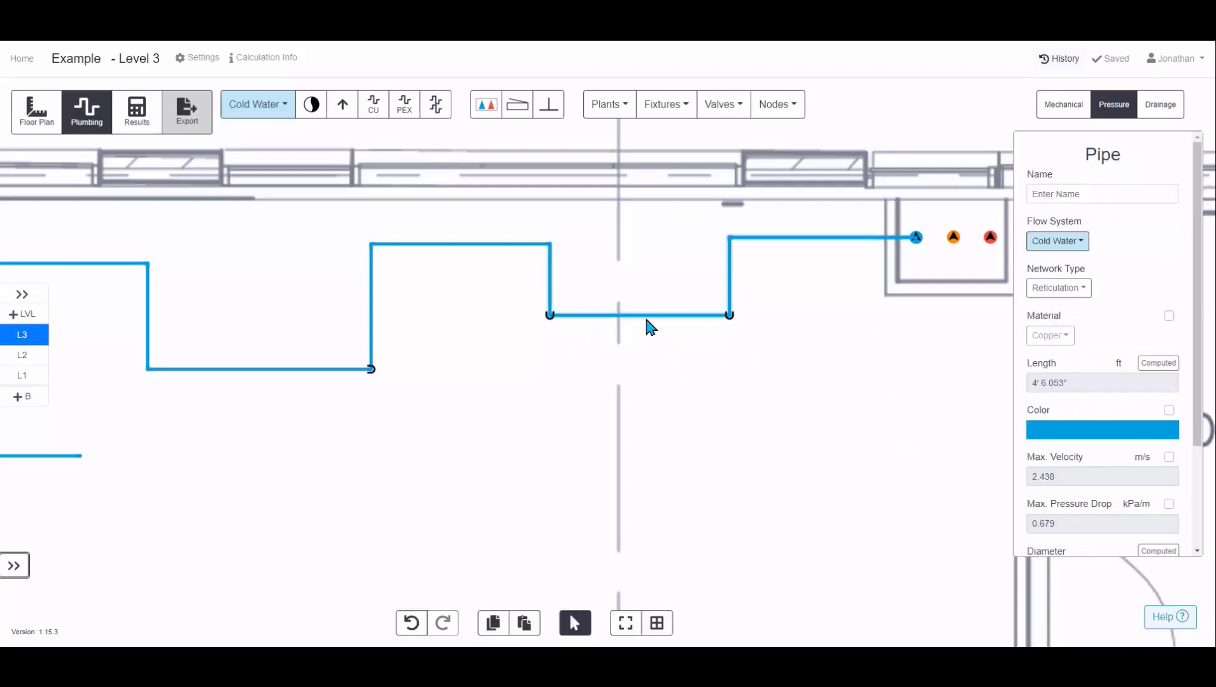
{"action": "scroll", "coordinate": [611, 323], "scroll_direction": "up", "scroll_amount": 4}
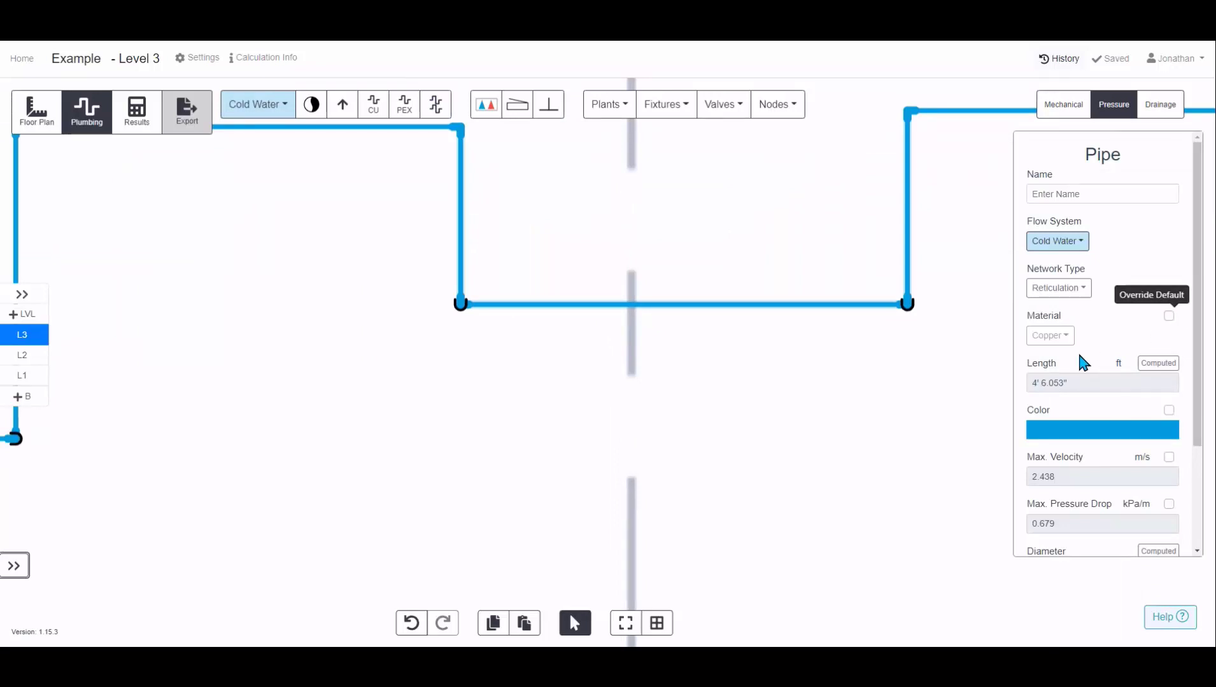
{"action": "left_click", "coordinate": [1169, 316]}
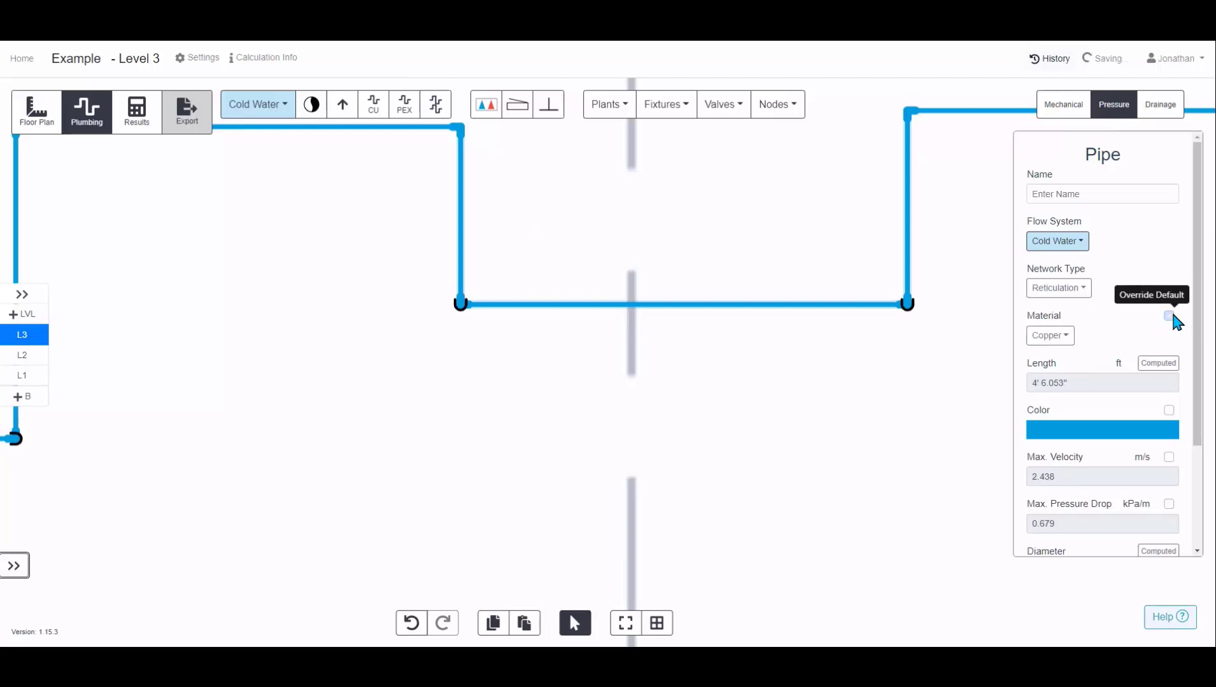
{"action": "left_click", "coordinate": [1049, 336]}
{"action": "left_click", "coordinate": [1075, 465]}
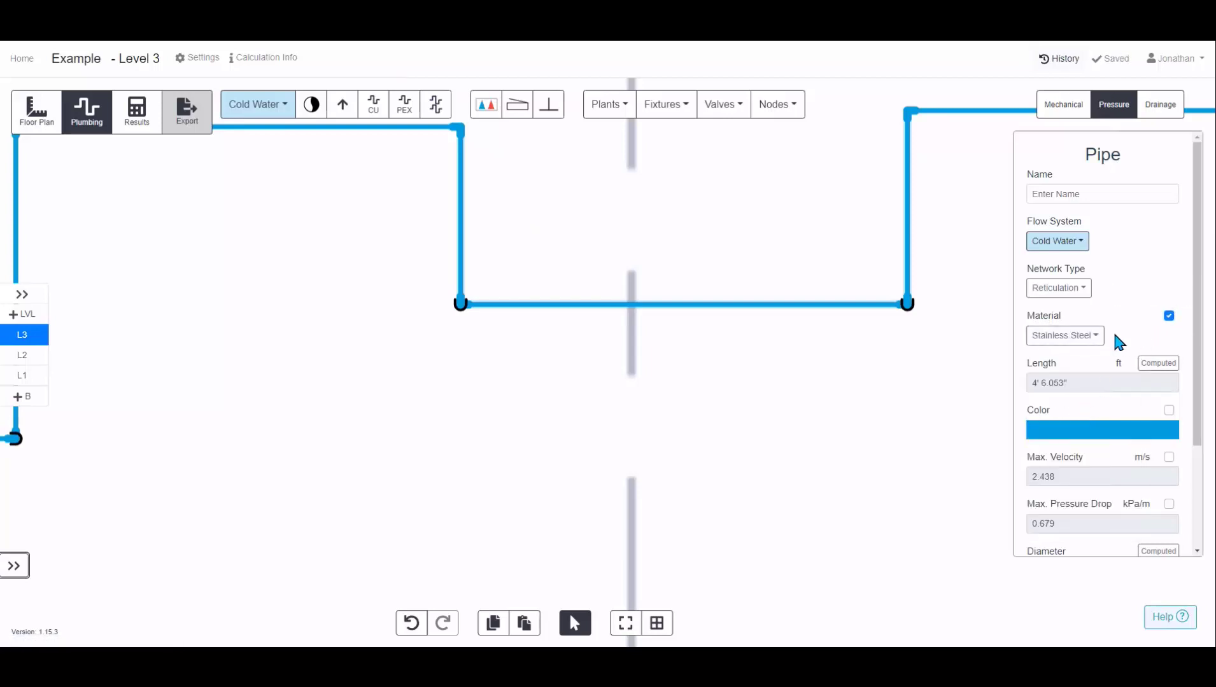
{"action": "scroll", "coordinate": [1113, 337], "scroll_direction": "down", "scroll_amount": 2}
{"action": "left_click", "coordinate": [1158, 411]}
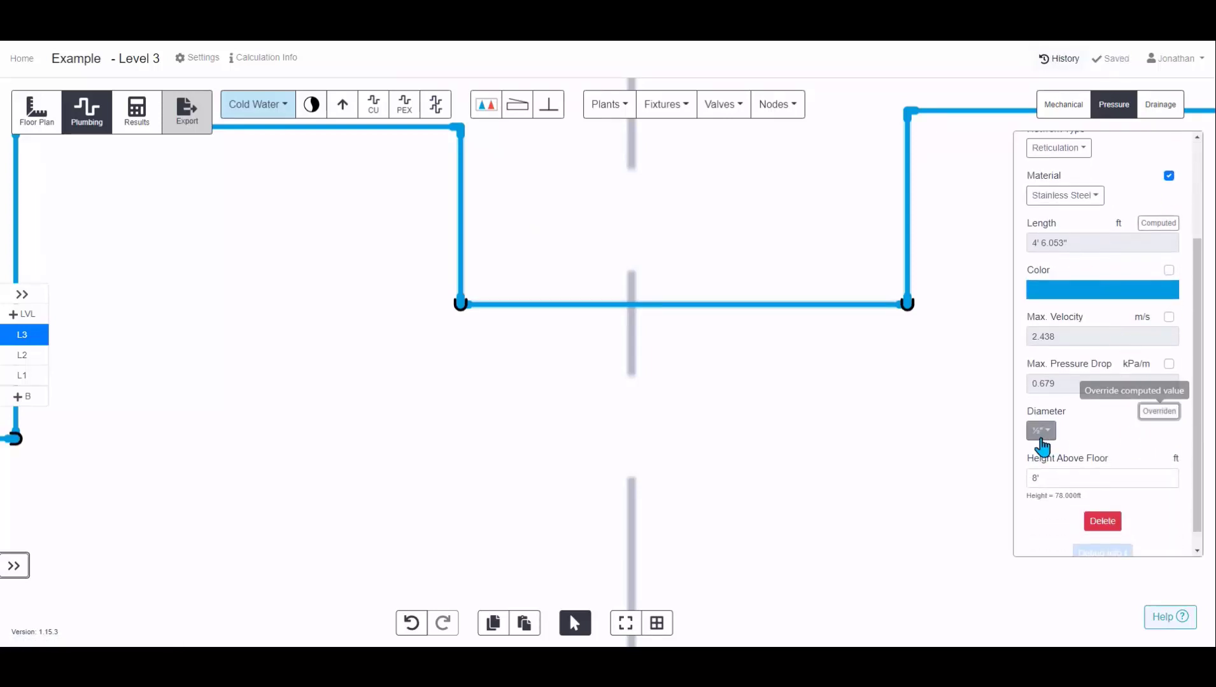
{"action": "left_click", "coordinate": [1040, 430]}
{"action": "left_click", "coordinate": [1071, 325]}
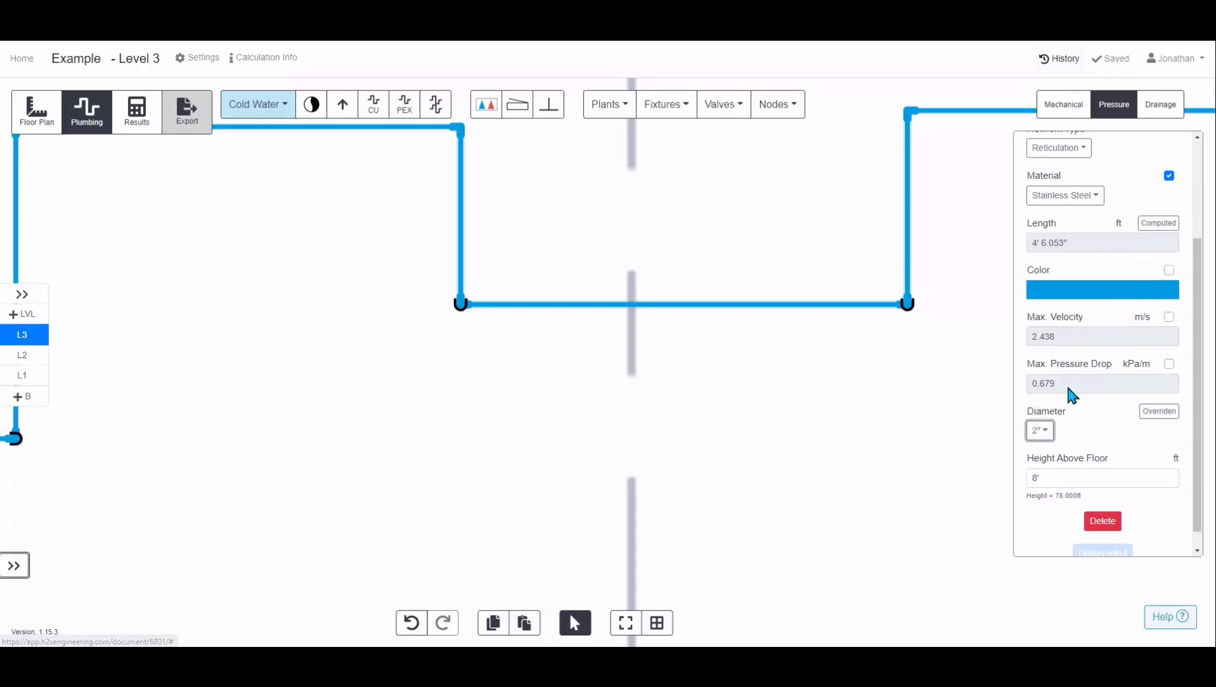
{"action": "left_click", "coordinate": [914, 436]}
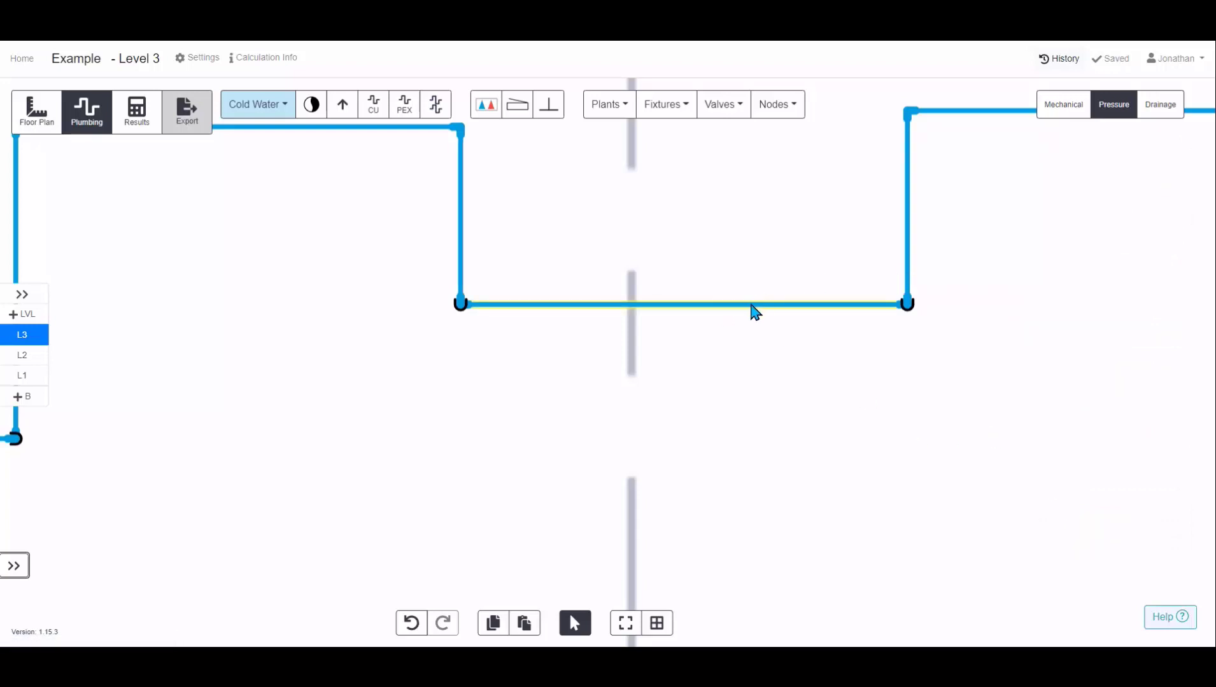
Recheck the stainless pipe's properties and frame the whole route and bathroom.
{"action": "left_click", "coordinate": [716, 308]}
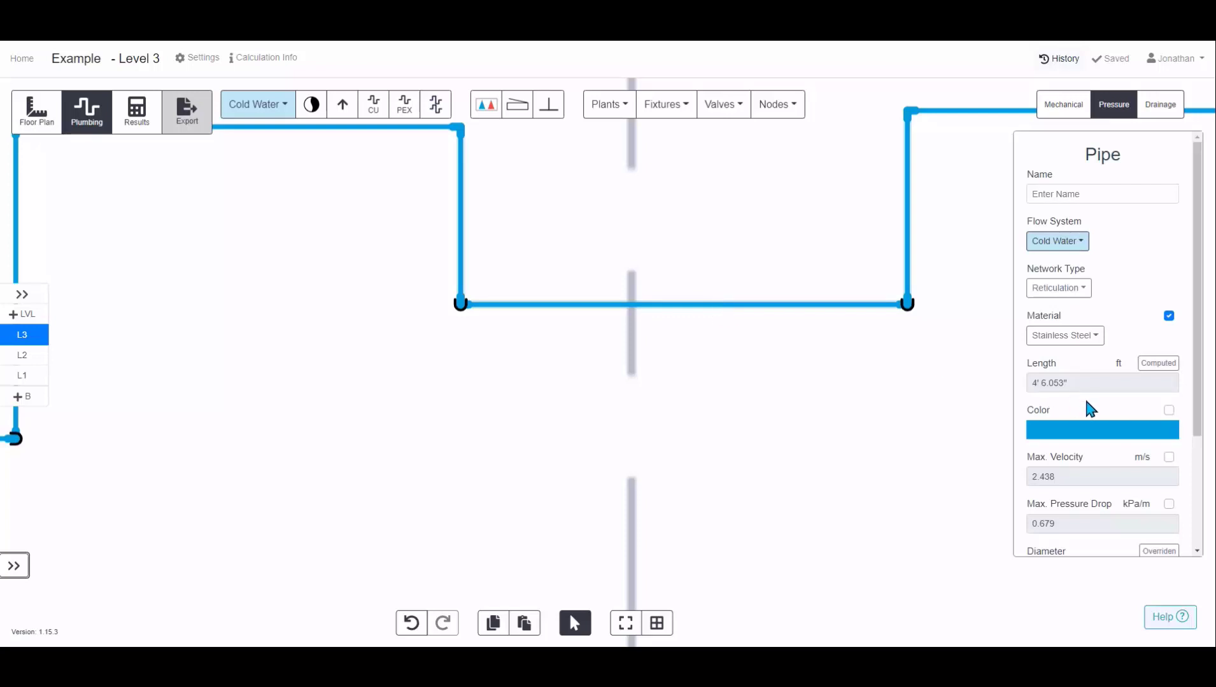
{"action": "scroll", "coordinate": [1085, 407], "scroll_direction": "down", "scroll_amount": 2}
{"action": "left_click", "coordinate": [875, 440]}
{"action": "scroll", "coordinate": [876, 426], "scroll_direction": "down", "scroll_amount": 3}
{"action": "left_click_drag", "start_coordinate": [896, 413], "coordinate": [710, 332]}
{"action": "scroll", "coordinate": [799, 317], "scroll_direction": "down", "scroll_amount": 1}
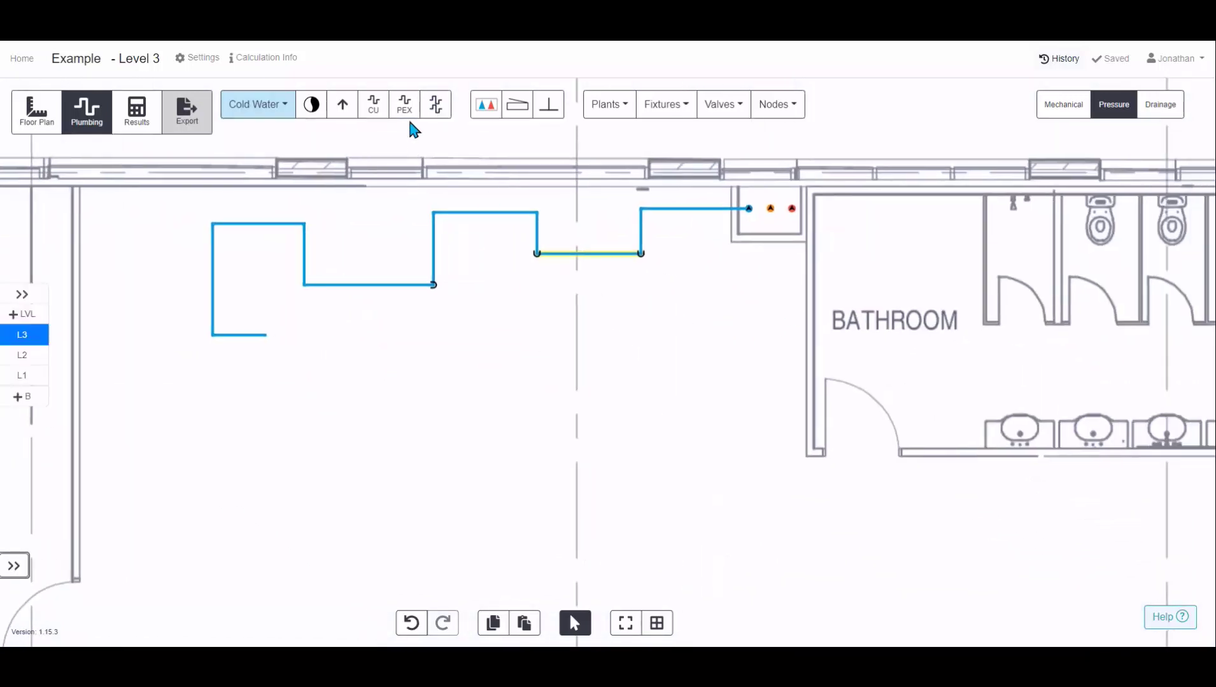
Draw a PEX connection pipe from the cold water run with two bends.
{"action": "left_click", "coordinate": [408, 114]}
{"action": "left_click", "coordinate": [373, 285]}
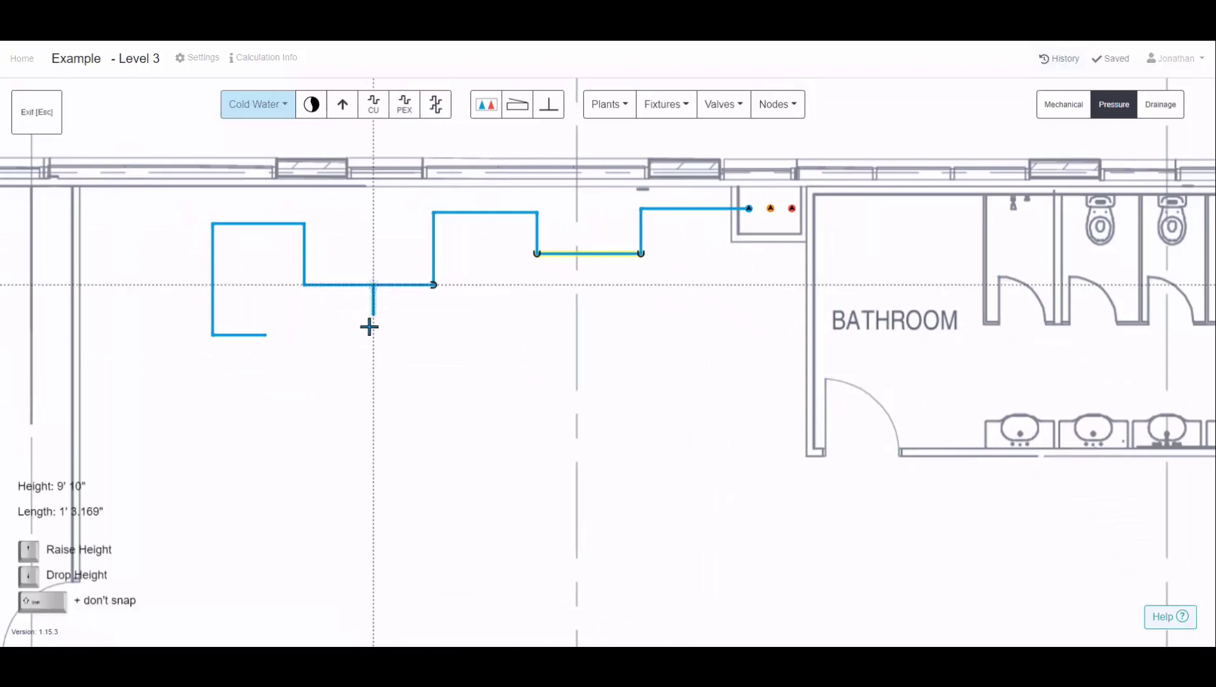
{"action": "left_click", "coordinate": [475, 334]}
{"action": "left_click", "coordinate": [531, 272]}
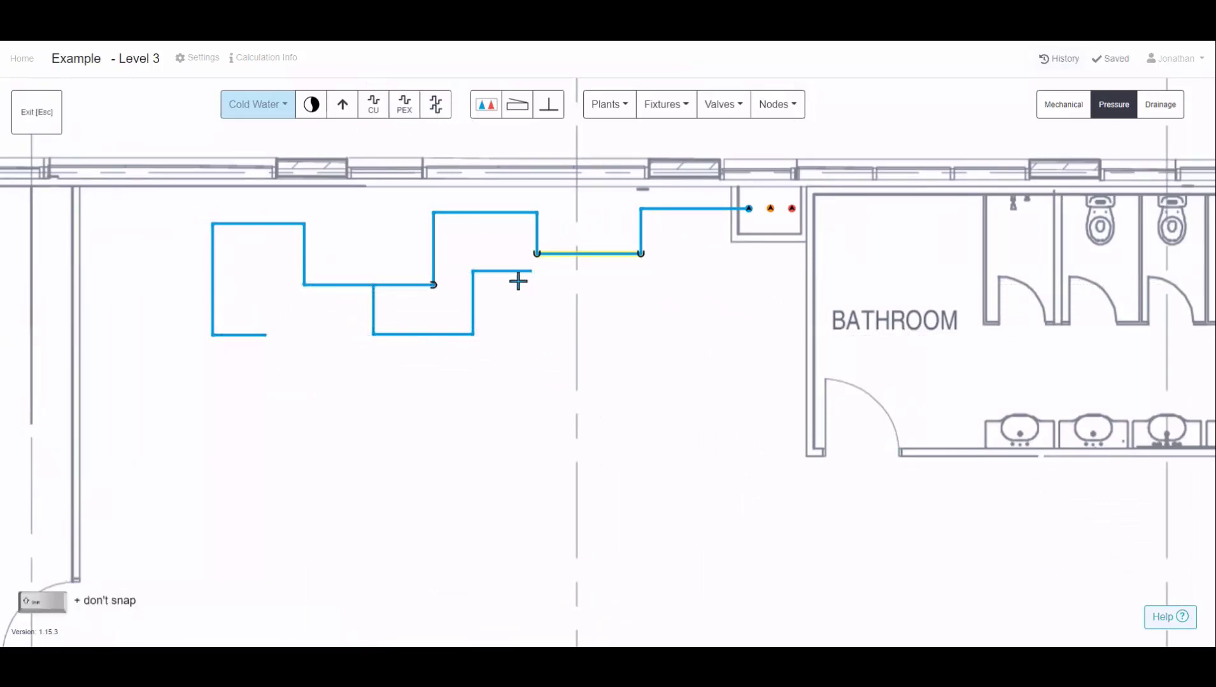
{"action": "key", "text": "Escape"}
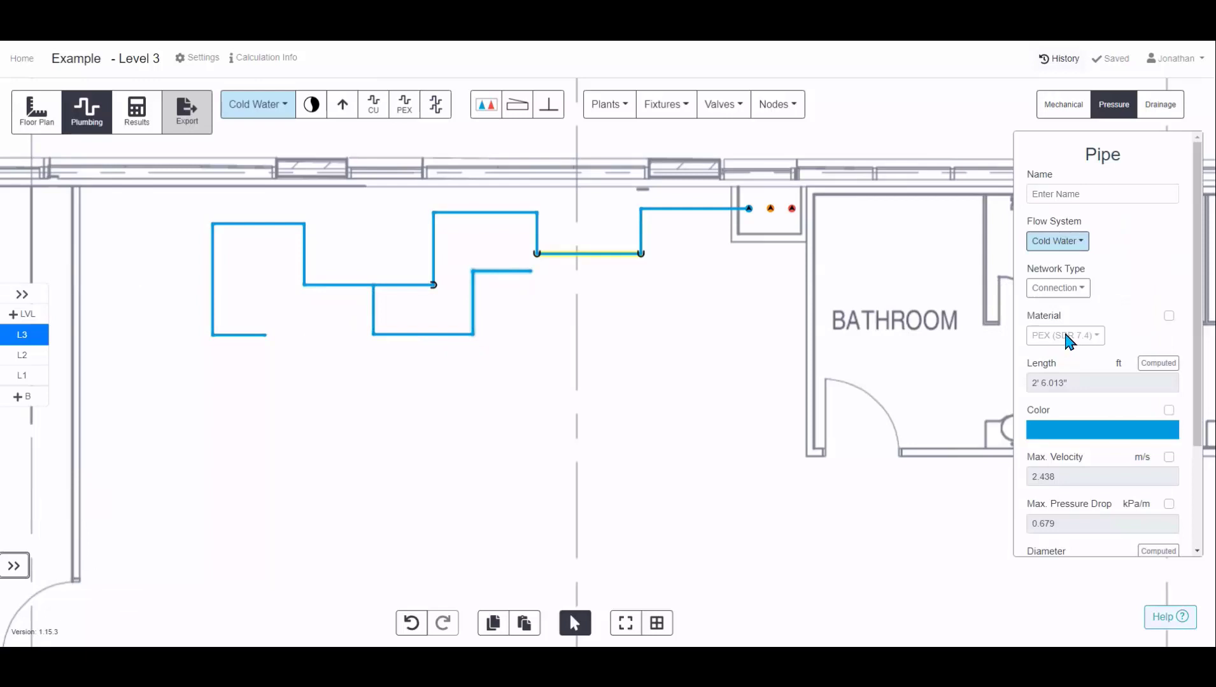
Inspect the top pipe run's properties.
{"action": "scroll", "coordinate": [1069, 341], "scroll_direction": "down", "scroll_amount": 2}
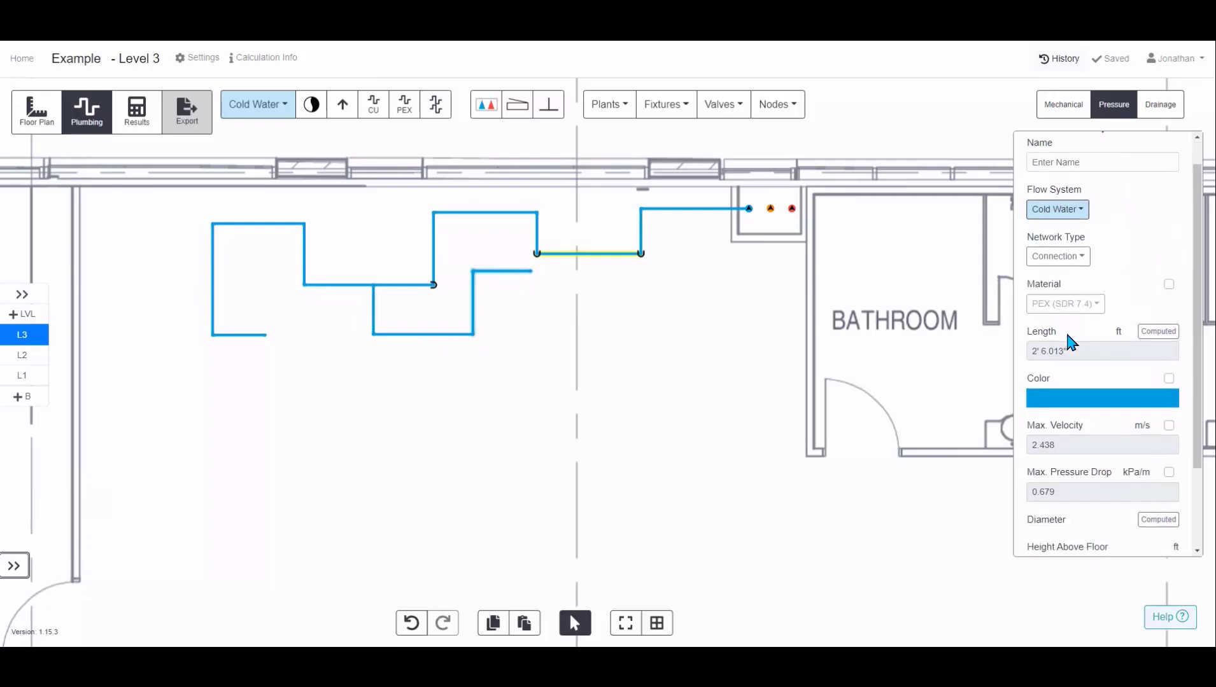
{"action": "left_click", "coordinate": [513, 216]}
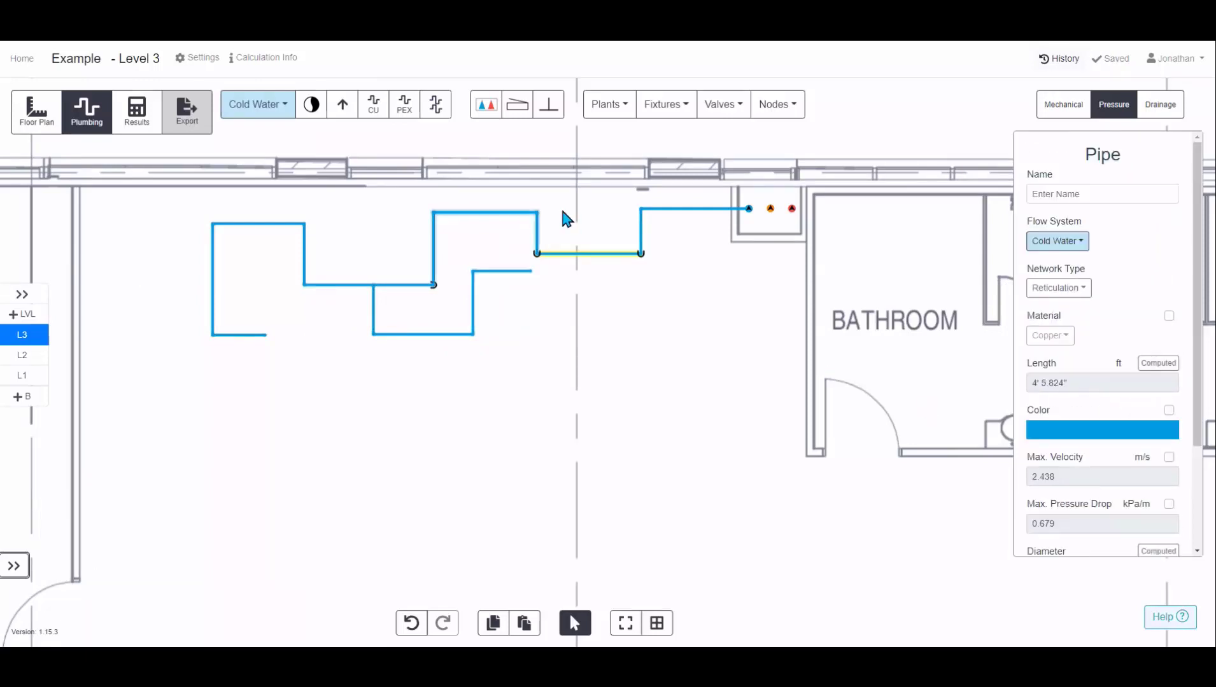
{"action": "left_click", "coordinate": [630, 400]}
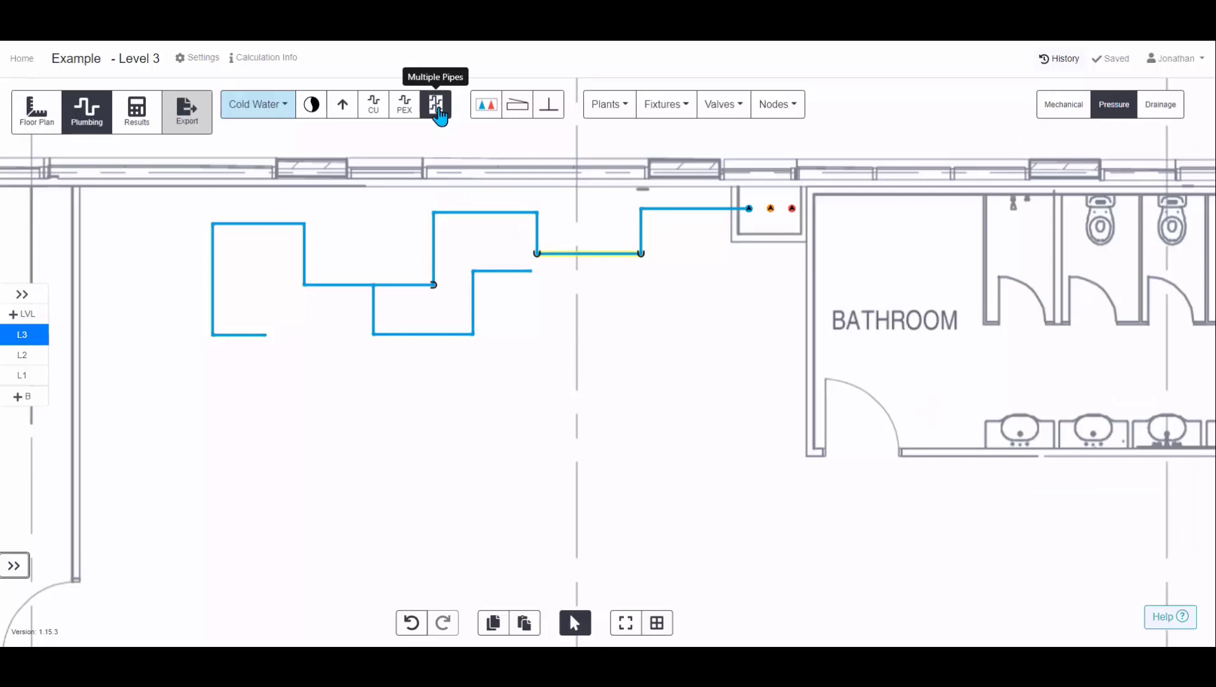
Draw parallel cold, warm and hot pipes down from the source nodes and along the corridor.
{"action": "left_click", "coordinate": [436, 105]}
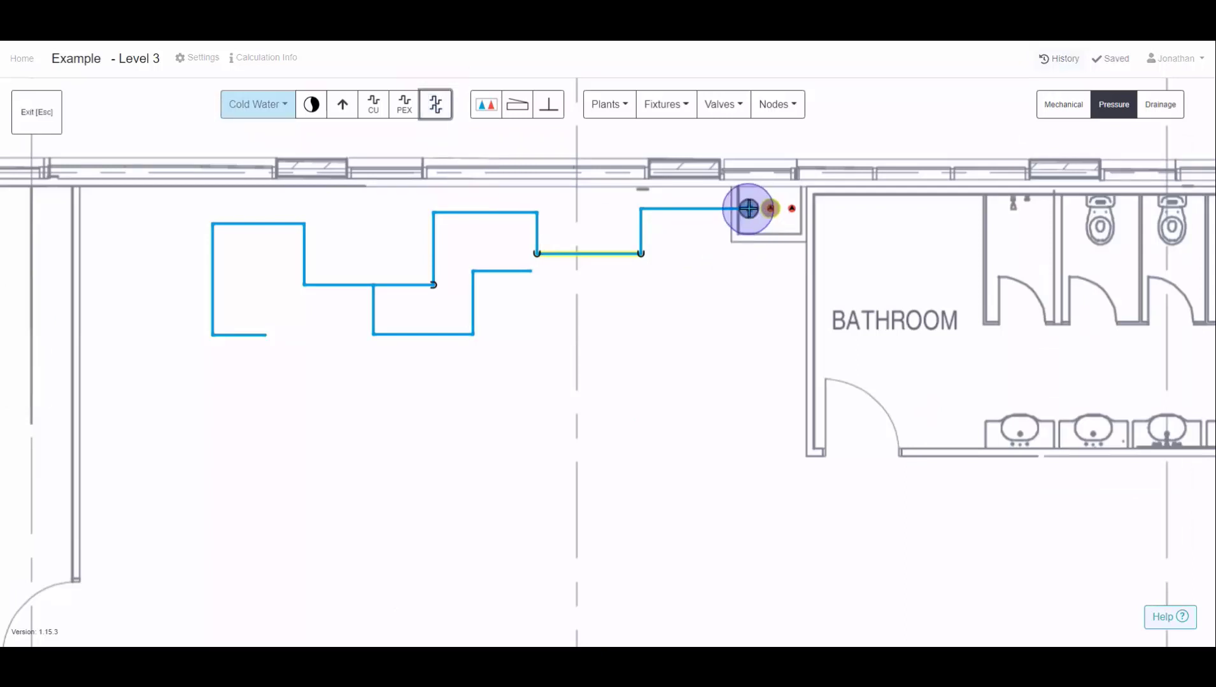
{"action": "scroll", "coordinate": [749, 208], "scroll_direction": "up", "scroll_amount": 3}
{"action": "scroll", "coordinate": [748, 208], "scroll_direction": "down", "scroll_amount": 1}
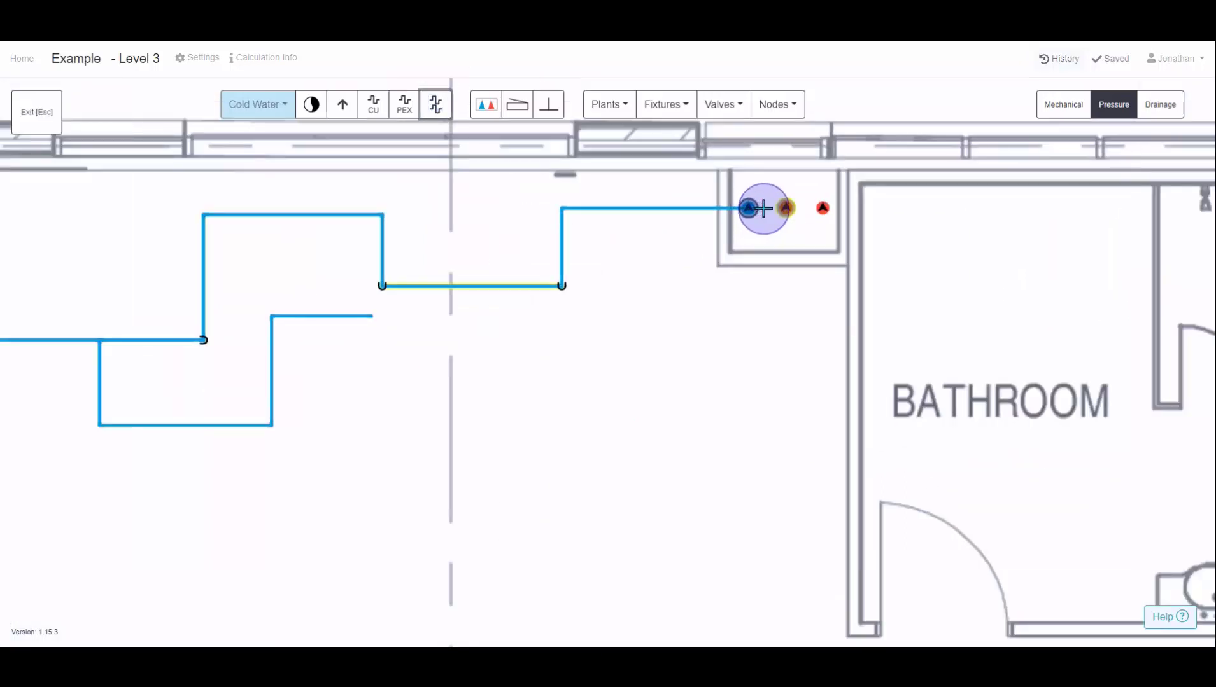
{"action": "scroll", "coordinate": [763, 208], "scroll_direction": "down", "scroll_amount": 2}
{"action": "scroll", "coordinate": [763, 208], "scroll_direction": "up", "scroll_amount": 1}
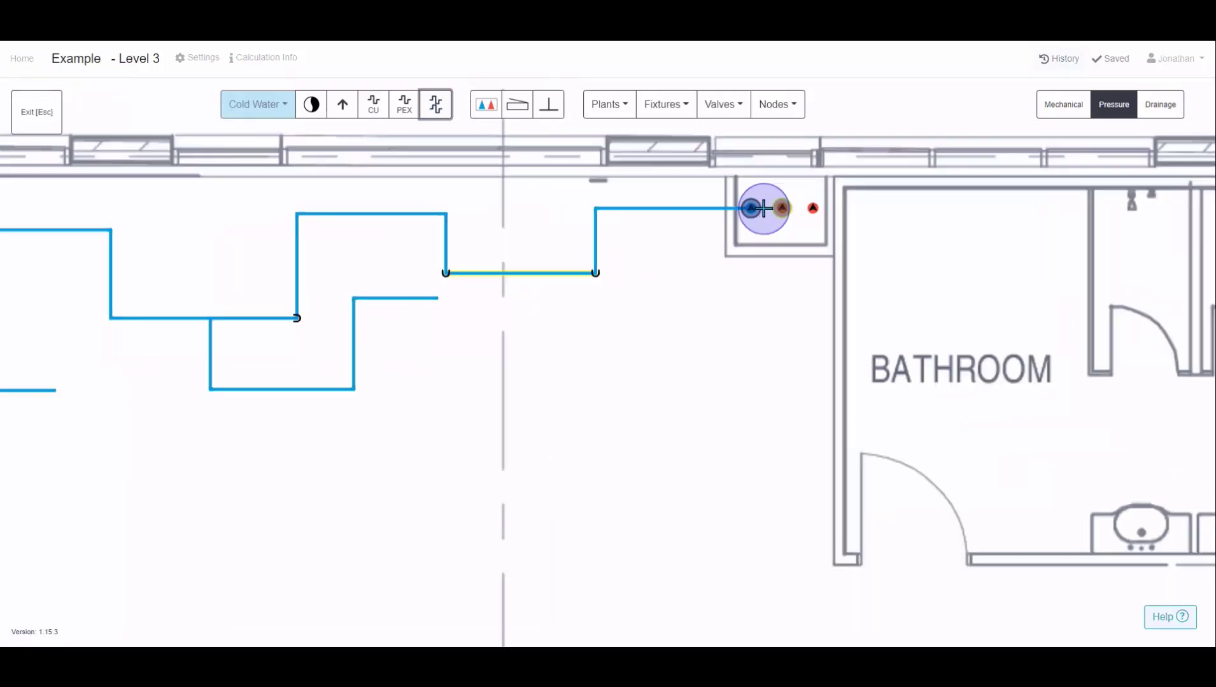
{"action": "scroll", "coordinate": [764, 208], "scroll_direction": "down", "scroll_amount": 3}
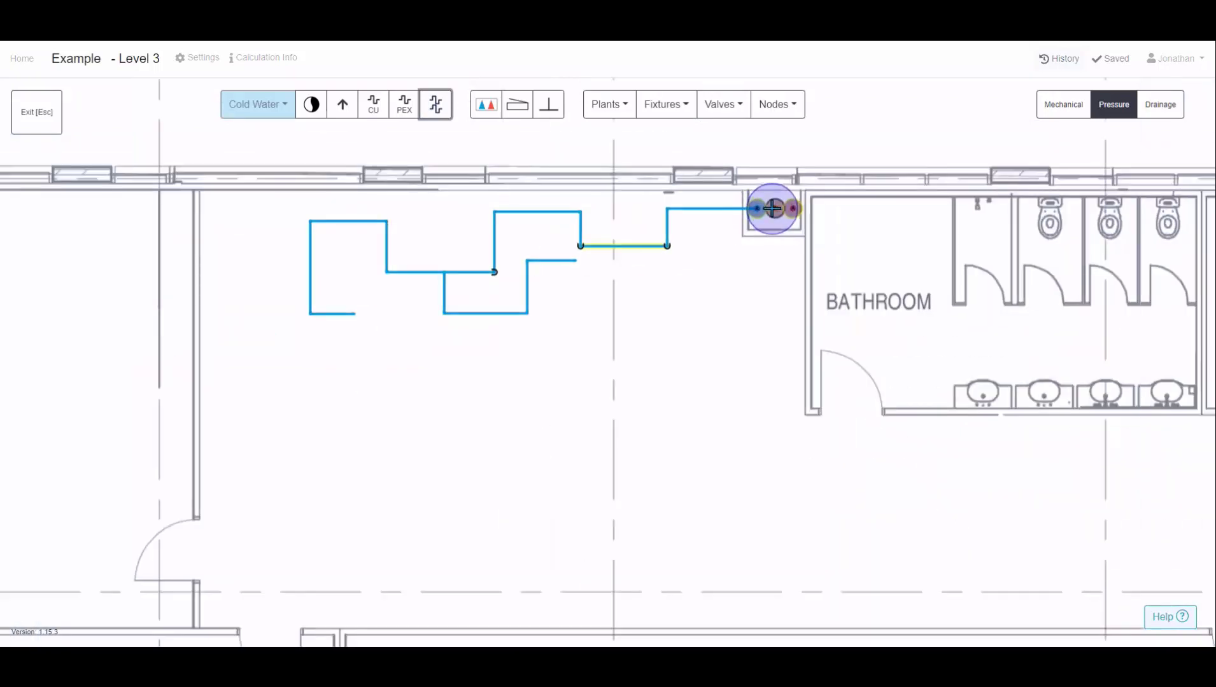
{"action": "left_click", "coordinate": [772, 208]}
{"action": "middle_click_drag", "start_coordinate": [776, 405], "coordinate": [587, 294]}
{"action": "scroll", "coordinate": [586, 294], "scroll_direction": "down", "scroll_amount": 1}
{"action": "left_click", "coordinate": [578, 340]}
{"action": "scroll", "coordinate": [686, 339], "scroll_direction": "down", "scroll_amount": 2}
{"action": "middle_click_drag", "start_coordinate": [949, 342], "coordinate": [705, 271]}
{"action": "scroll", "coordinate": [705, 271], "scroll_direction": "down", "scroll_amount": 1}
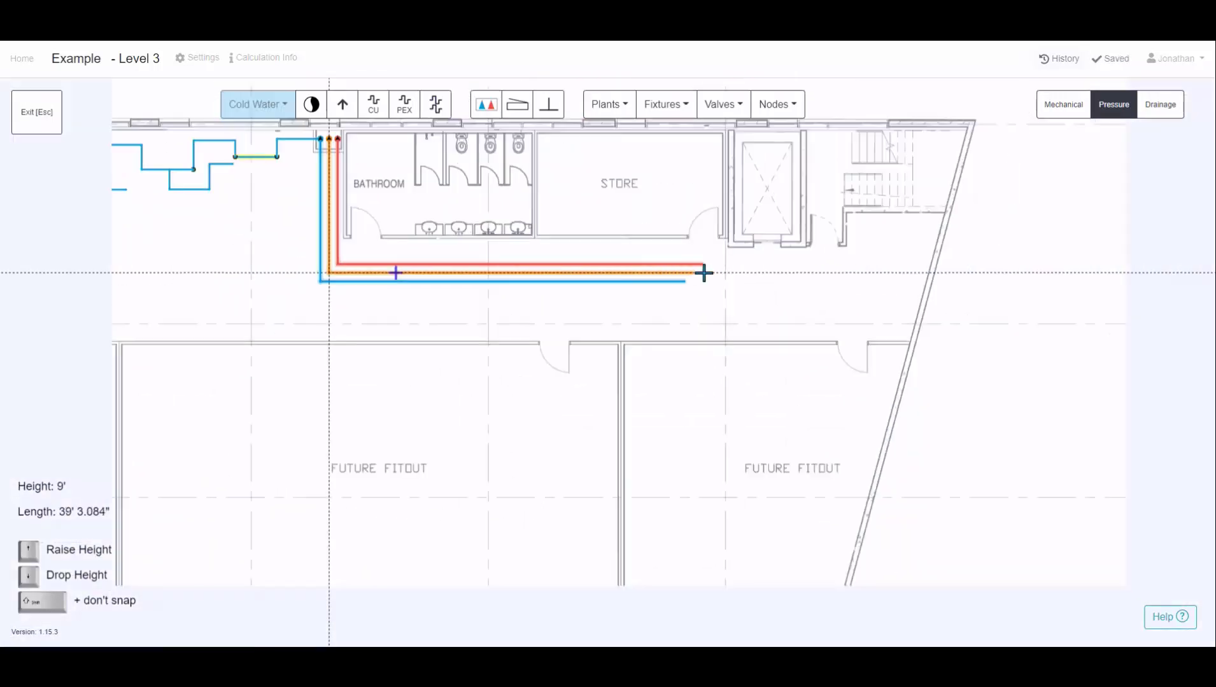
{"action": "double_click", "coordinate": [869, 284]}
Continue the three pipes back to the left and turn them up near the west door.
{"action": "left_click", "coordinate": [870, 284]}
{"action": "left_click", "coordinate": [869, 316]}
{"action": "middle_click_drag", "start_coordinate": [433, 300], "coordinate": [851, 303]}
{"action": "left_click", "coordinate": [526, 311]}
{"action": "scroll", "coordinate": [529, 261], "scroll_direction": "up", "scroll_amount": 2}
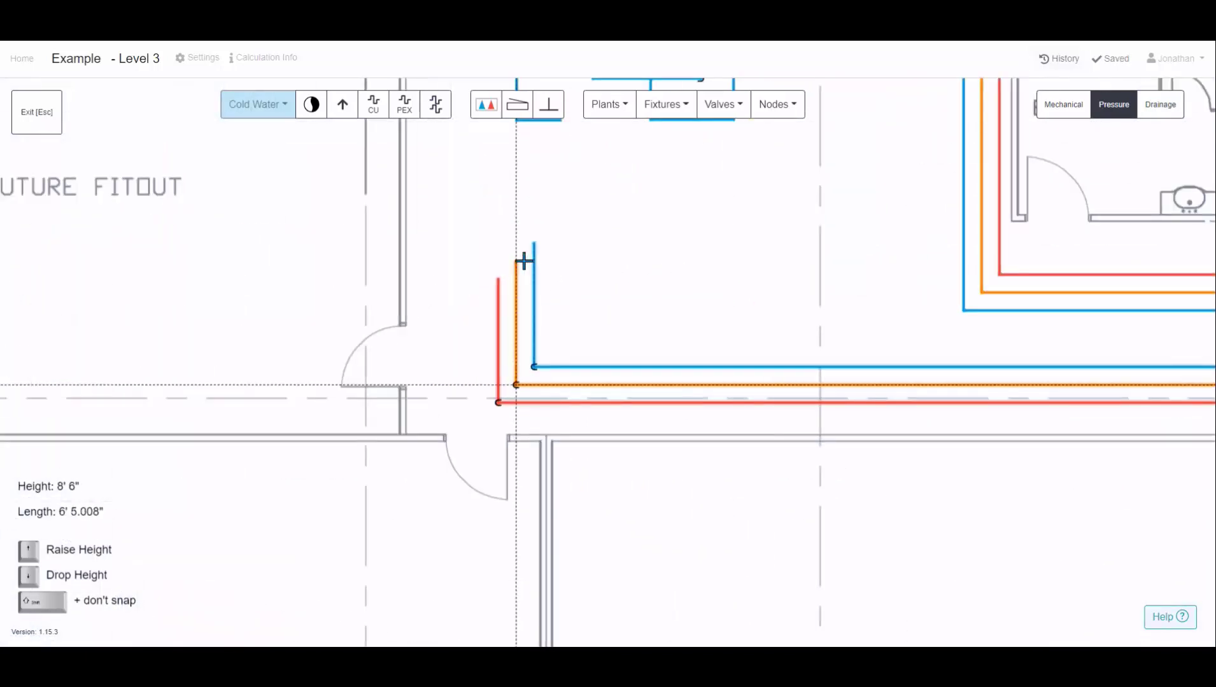
{"action": "double_click", "coordinate": [523, 261]}
{"action": "key", "text": "Escape"}
Nudge the lower blue run slightly up and the red vertical pipe slightly left.
{"action": "scroll", "coordinate": [719, 282], "scroll_direction": "down", "scroll_amount": 5}
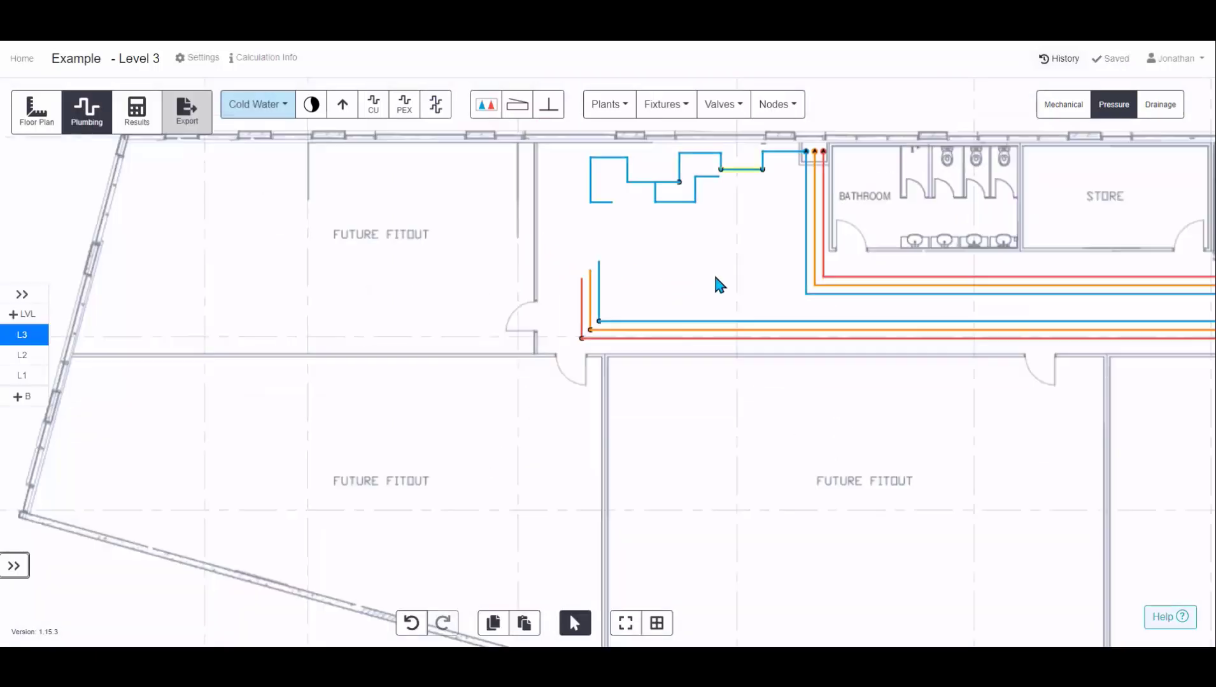
{"action": "middle_click_drag", "start_coordinate": [719, 282], "coordinate": [502, 276]}
{"action": "left_click_drag", "start_coordinate": [776, 322], "coordinate": [774, 347]}
{"action": "left_click_drag", "start_coordinate": [375, 325], "coordinate": [361, 315]}
{"action": "left_click", "coordinate": [591, 351]}
{"action": "scroll", "coordinate": [495, 315], "scroll_direction": "up", "scroll_amount": 2}
{"action": "scroll", "coordinate": [495, 315], "scroll_direction": "up", "scroll_amount": 2}
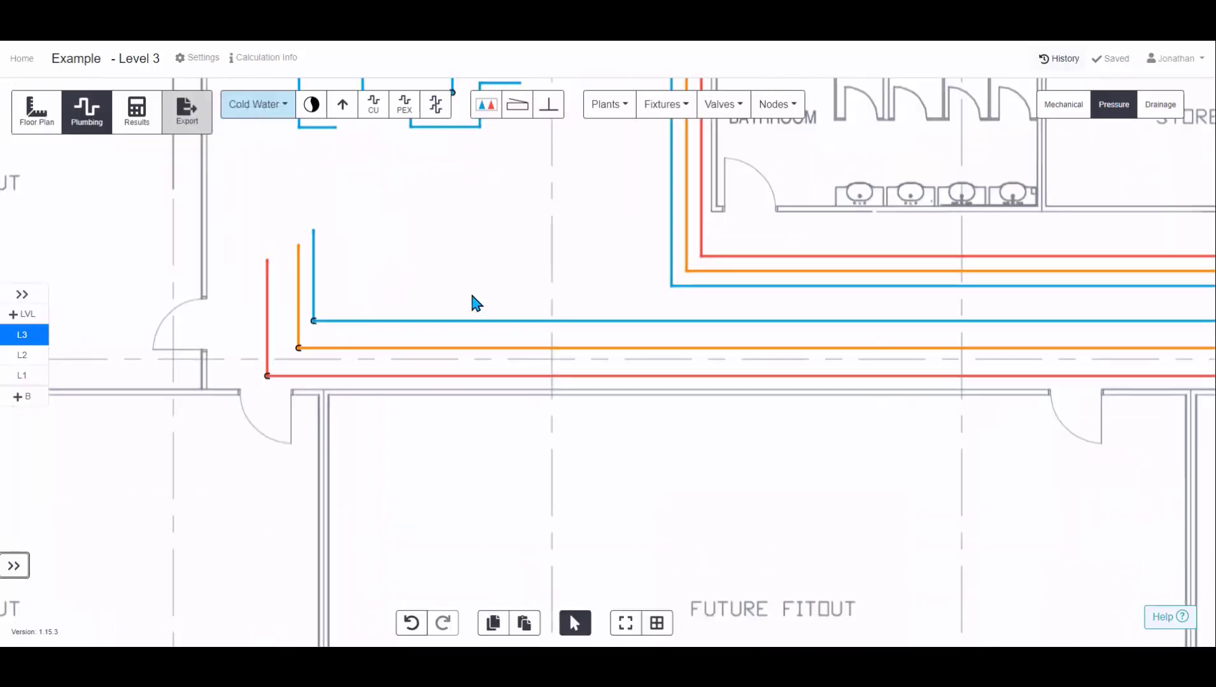
{"action": "left_click_drag", "start_coordinate": [458, 263], "coordinate": [529, 370]}
Place a cold water duty/standby pump, remove a stray blue segment and reposition the pipe's top end.
{"action": "left_click", "coordinate": [608, 105]}
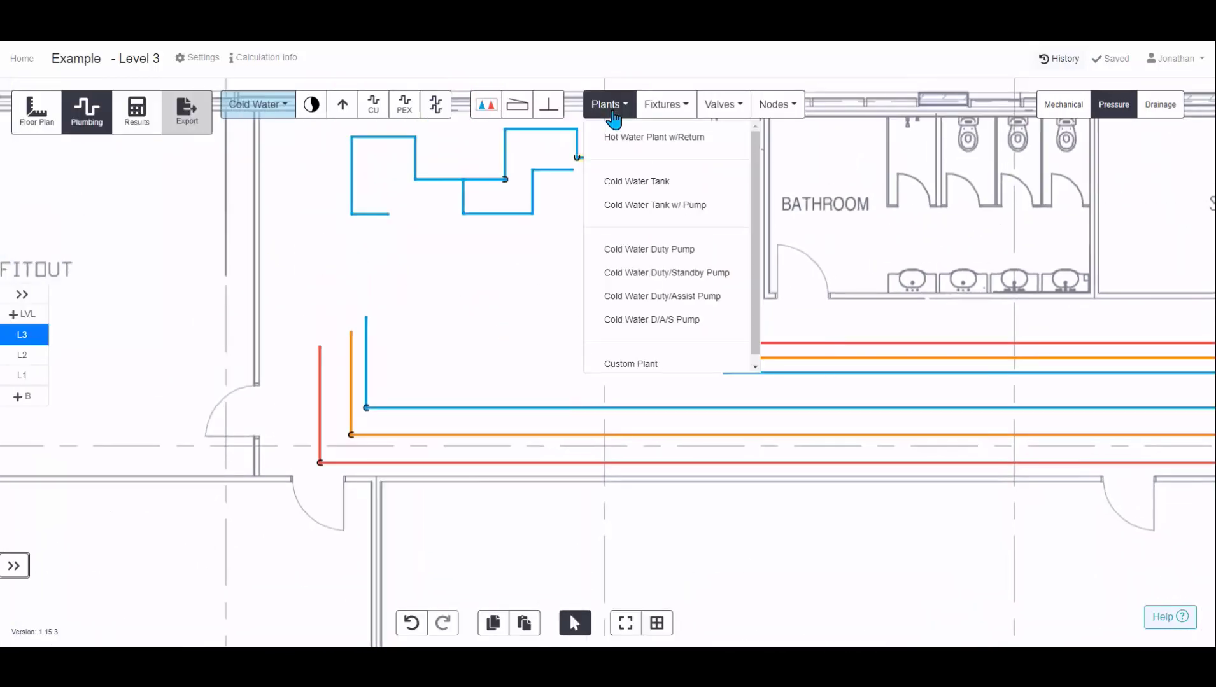
{"action": "left_click", "coordinate": [689, 274]}
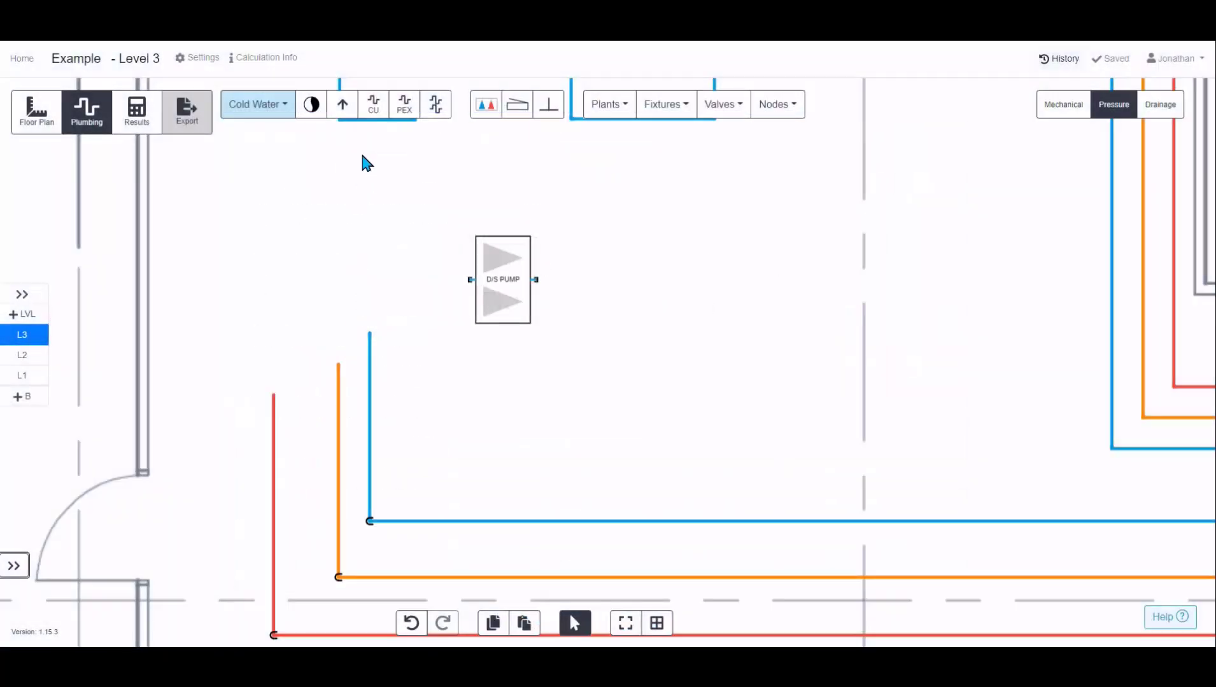
{"action": "left_click", "coordinate": [373, 105]}
{"action": "left_click", "coordinate": [369, 332]}
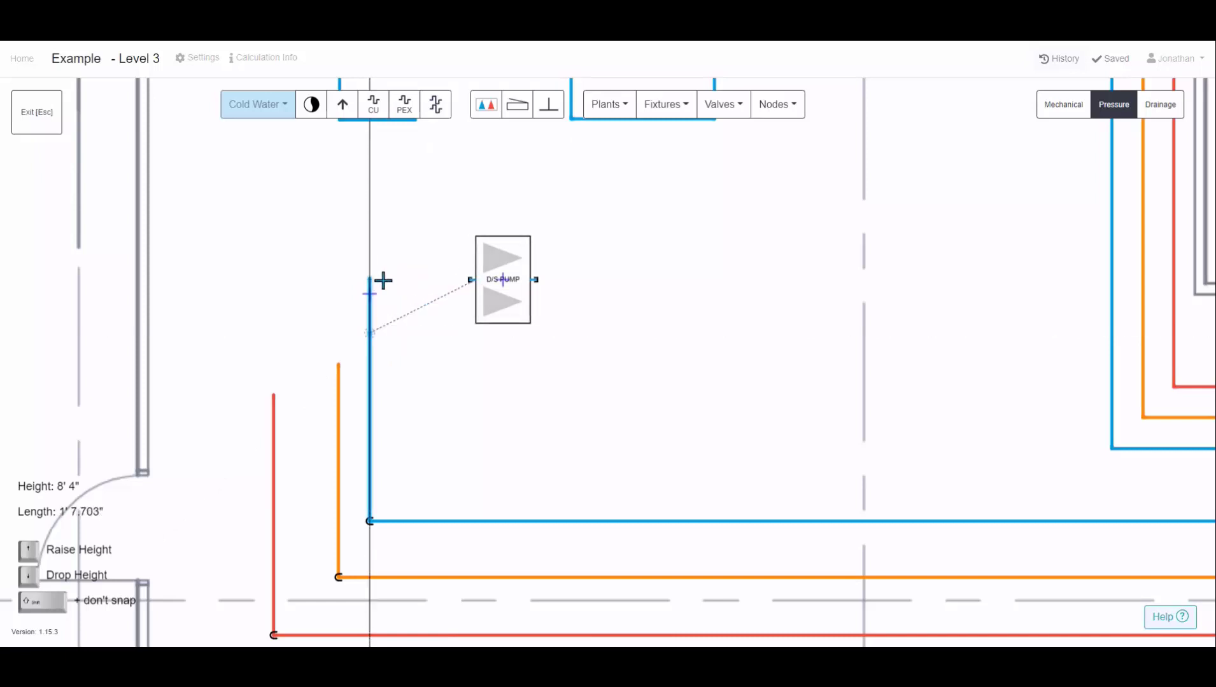
{"action": "scroll", "coordinate": [370, 280], "scroll_direction": "up", "scroll_amount": 3}
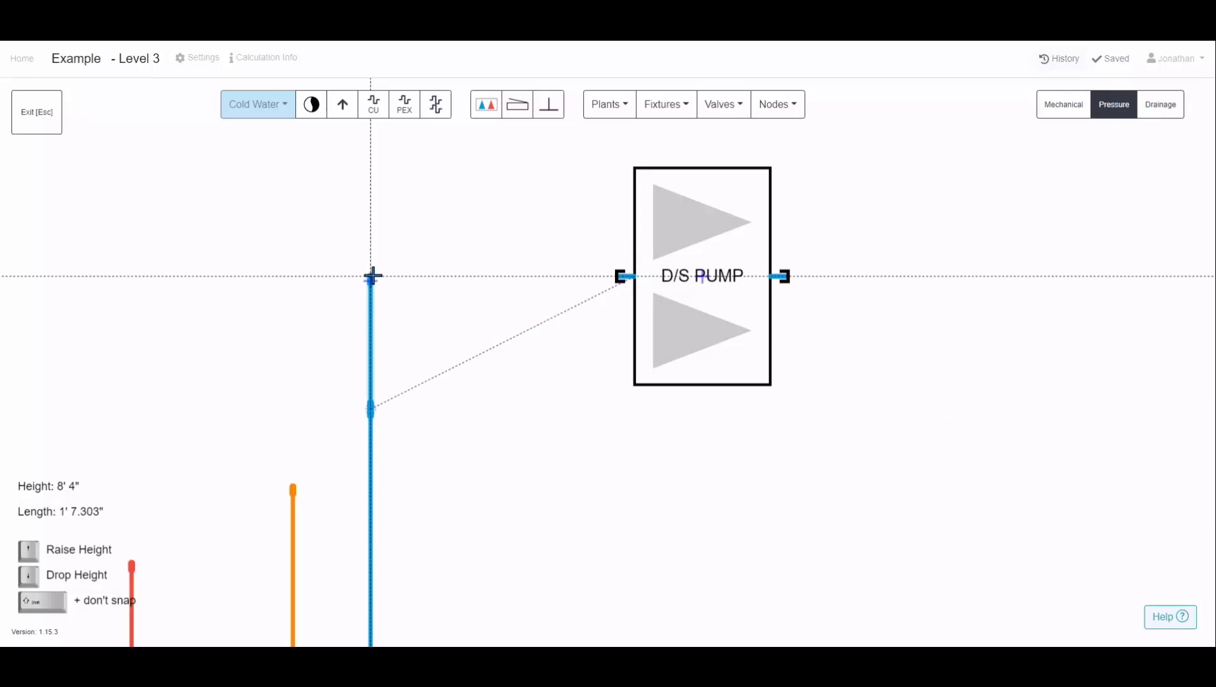
{"action": "left_click", "coordinate": [372, 277]}
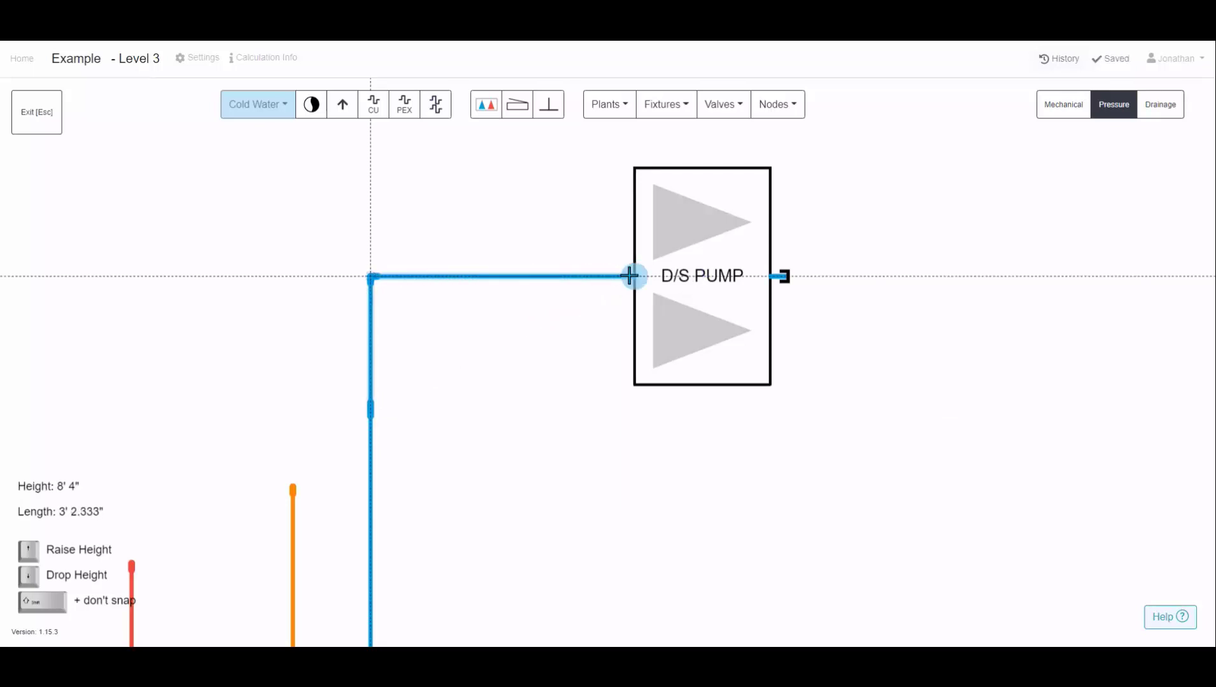
{"action": "key", "text": "Escape"}
{"action": "scroll", "coordinate": [374, 318], "scroll_direction": "down", "scroll_amount": 2}
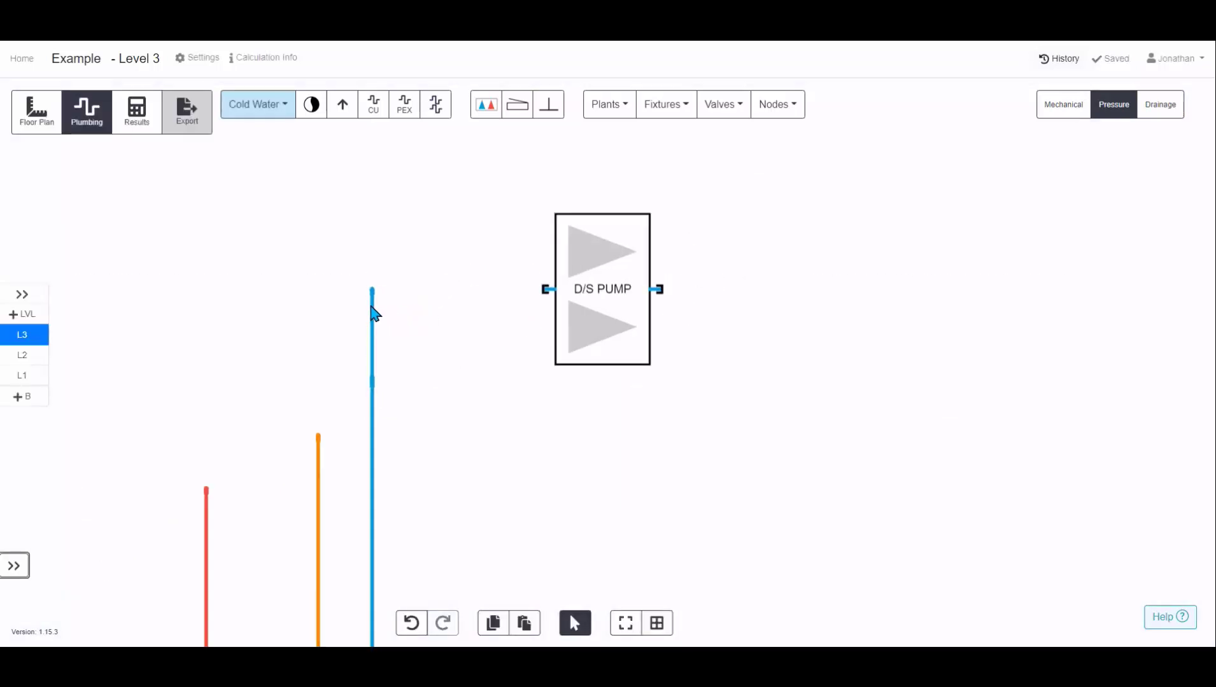
{"action": "left_click", "coordinate": [375, 309]}
{"action": "key", "text": "Delete"}
{"action": "left_click_drag", "start_coordinate": [373, 383], "coordinate": [429, 411]}
{"action": "left_click", "coordinate": [475, 424]}
Run a cold water riser to pump height, join it to the pump inlet, and delete the extra stub.
{"action": "key", "text": "p"}
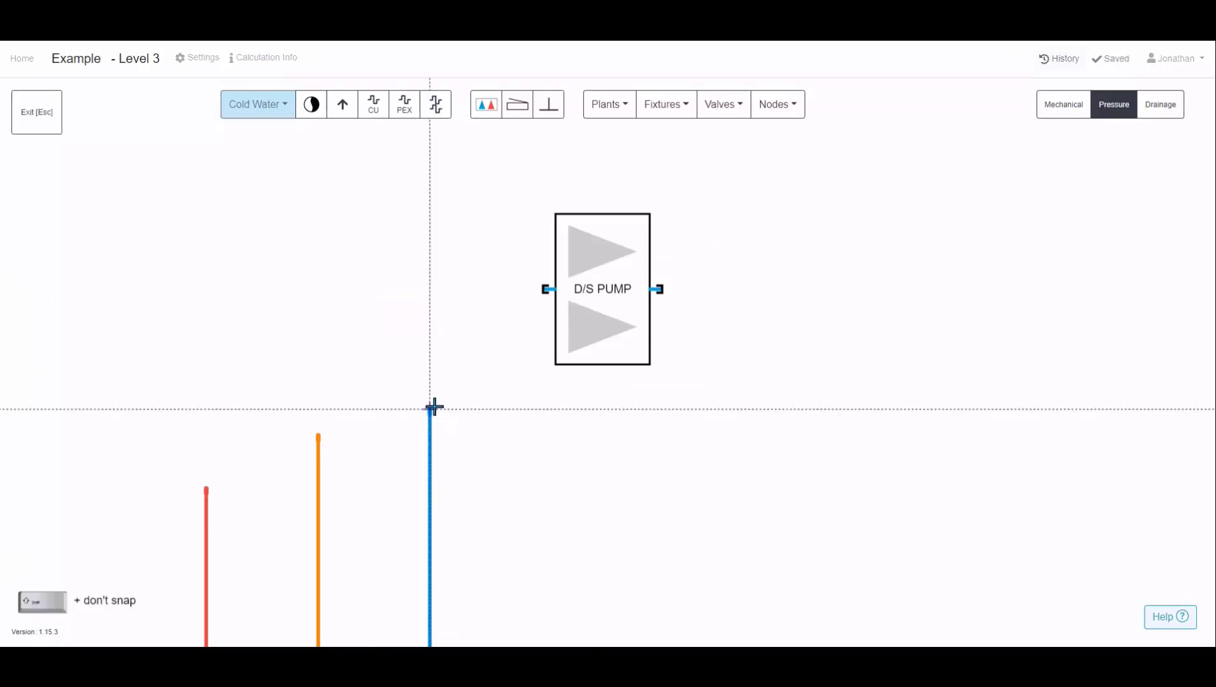
{"action": "left_click", "coordinate": [431, 408]}
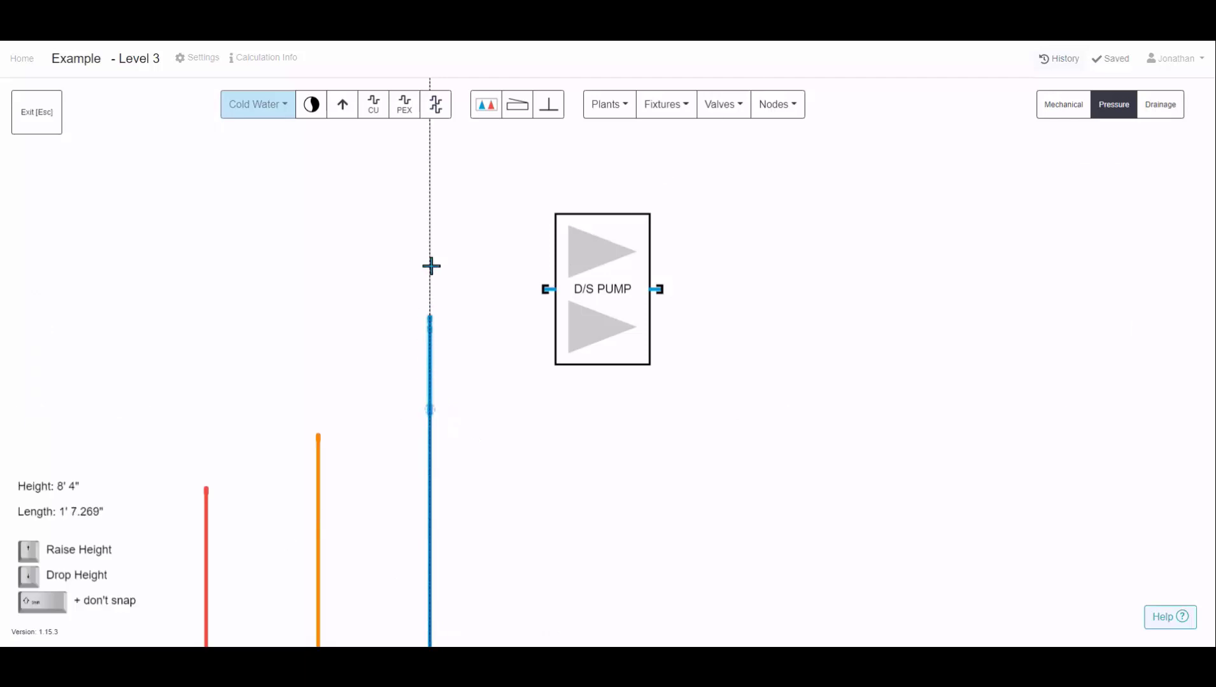
{"action": "left_click", "coordinate": [444, 199]}
{"action": "left_click", "coordinate": [542, 289]}
{"action": "left_click", "coordinate": [430, 289]}
{"action": "key", "text": "Escape"}
{"action": "key", "text": "Escape"}
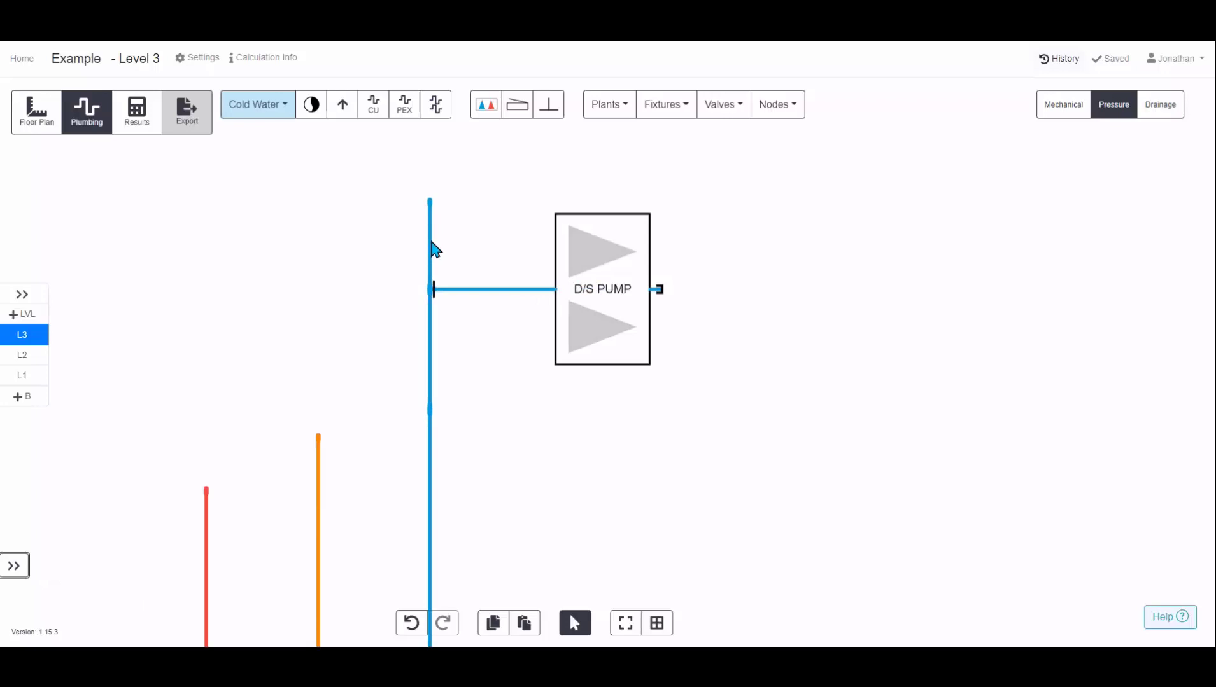
{"action": "left_click", "coordinate": [431, 245]}
{"action": "key", "text": "Delete"}
{"action": "scroll", "coordinate": [541, 357], "scroll_direction": "down", "scroll_amount": 3}
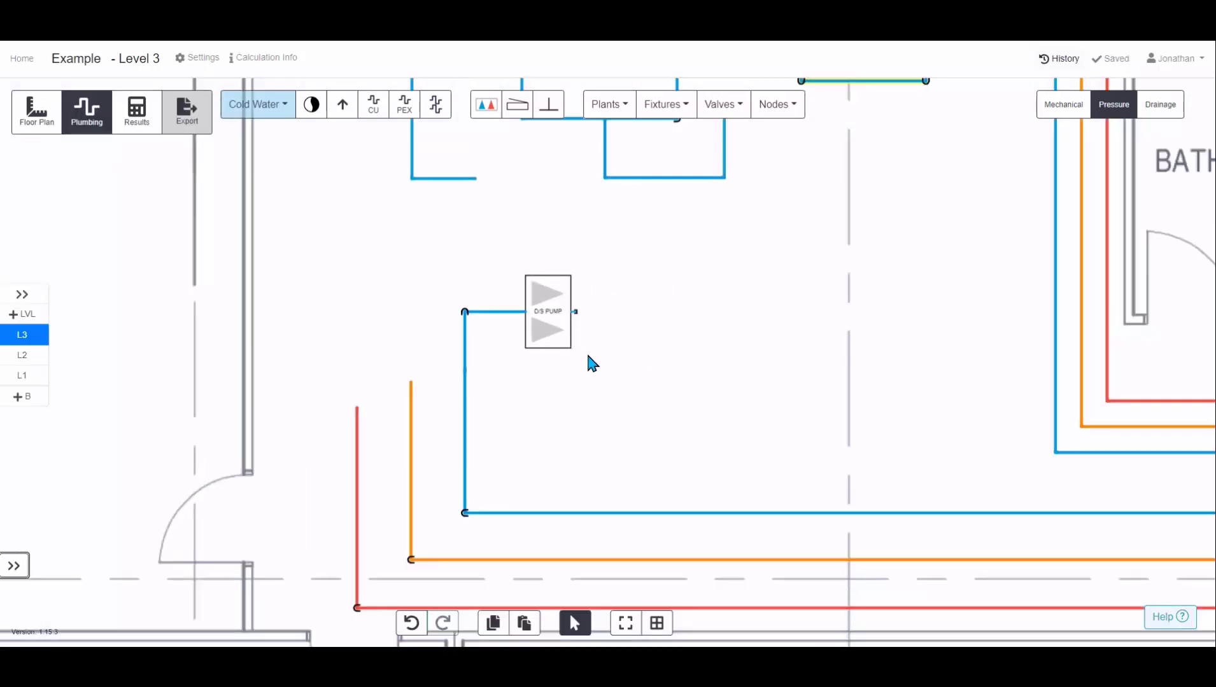
Place a WC to the right of the pump.
{"action": "left_click", "coordinate": [651, 103]}
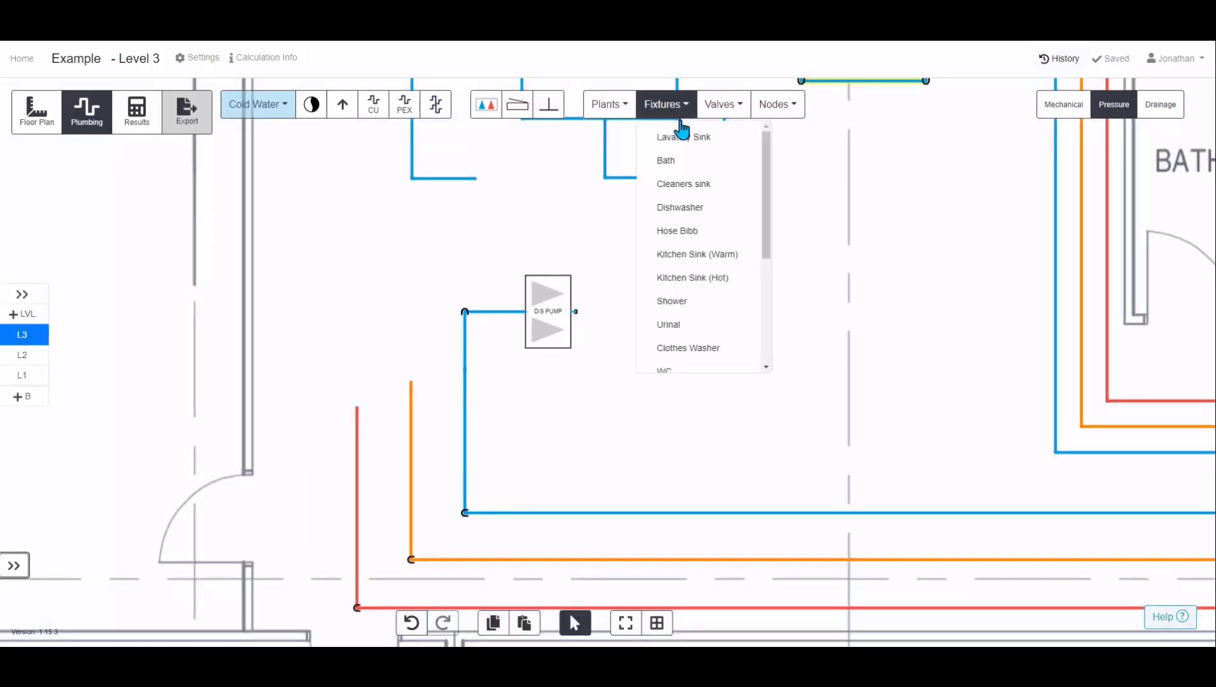
{"action": "left_click", "coordinate": [687, 373]}
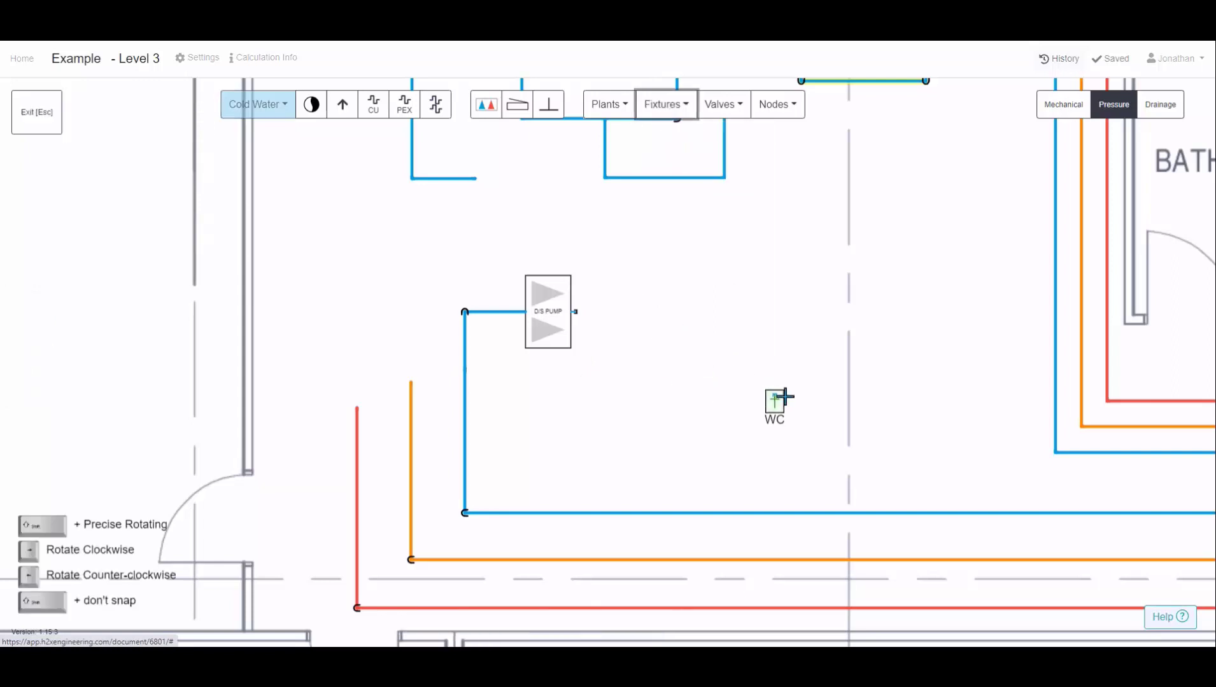
{"action": "left_click", "coordinate": [816, 408]}
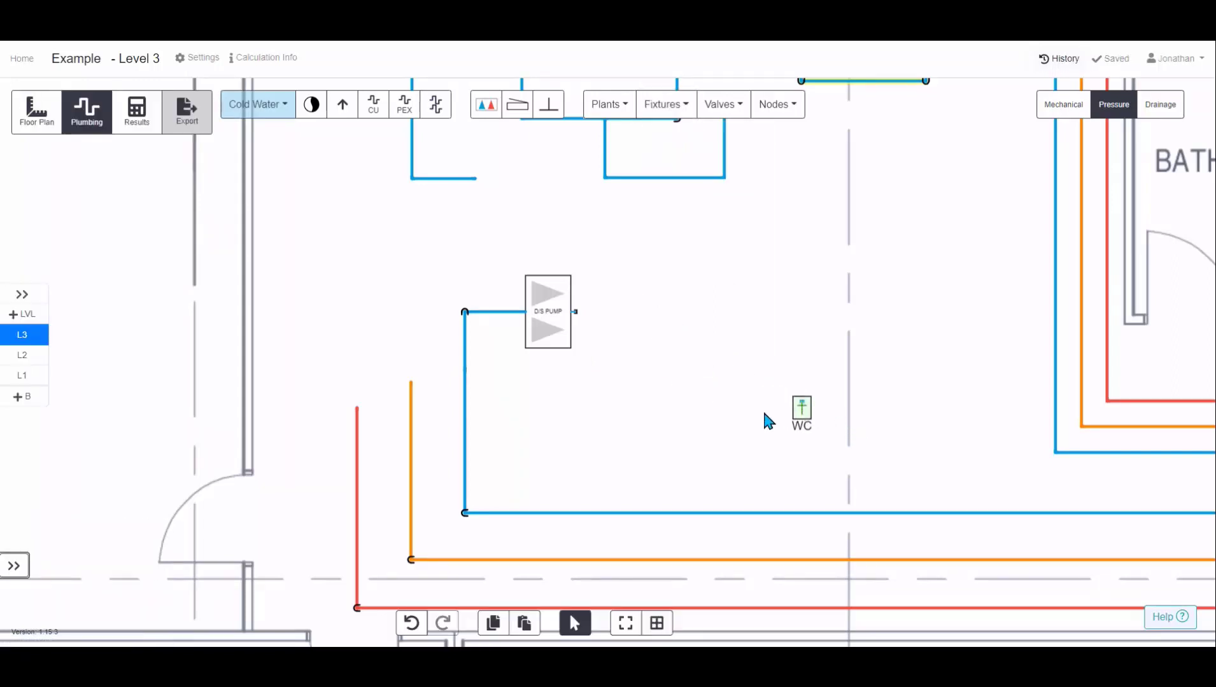
Branch the cold pipe up and across to the WC inlet, deleting the stub past the WC.
{"action": "left_click", "coordinate": [741, 513]}
{"action": "scroll", "coordinate": [751, 408], "scroll_direction": "up", "scroll_amount": 3}
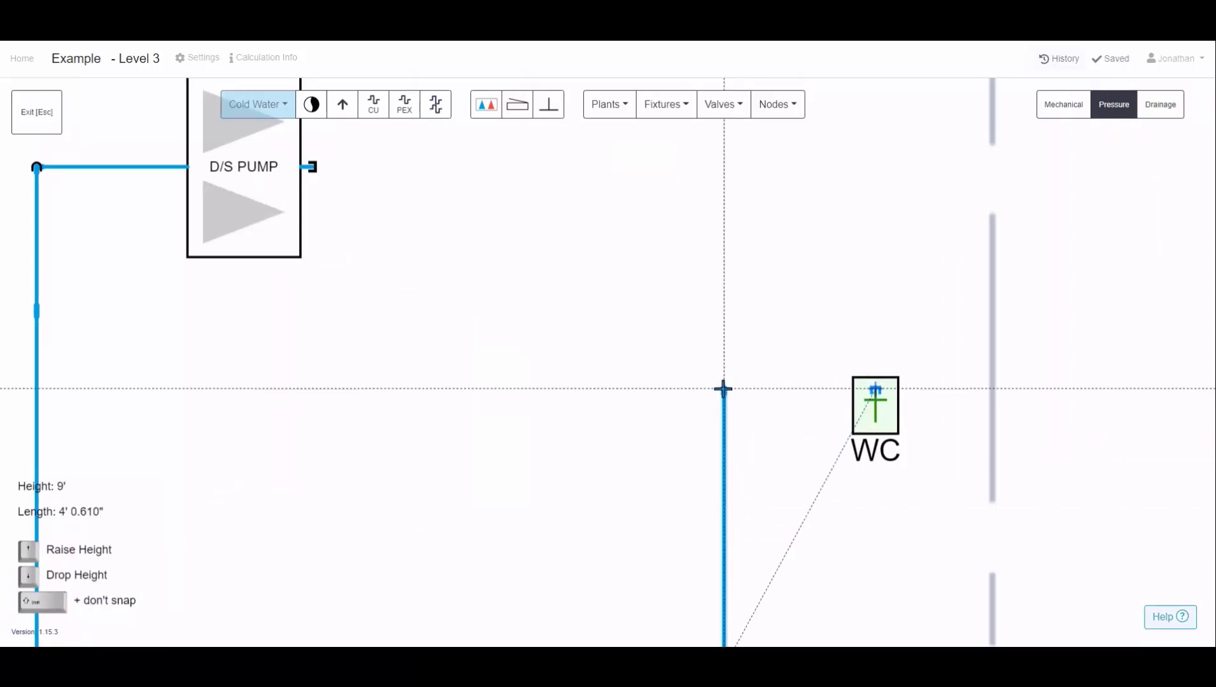
{"action": "left_click", "coordinate": [723, 350]}
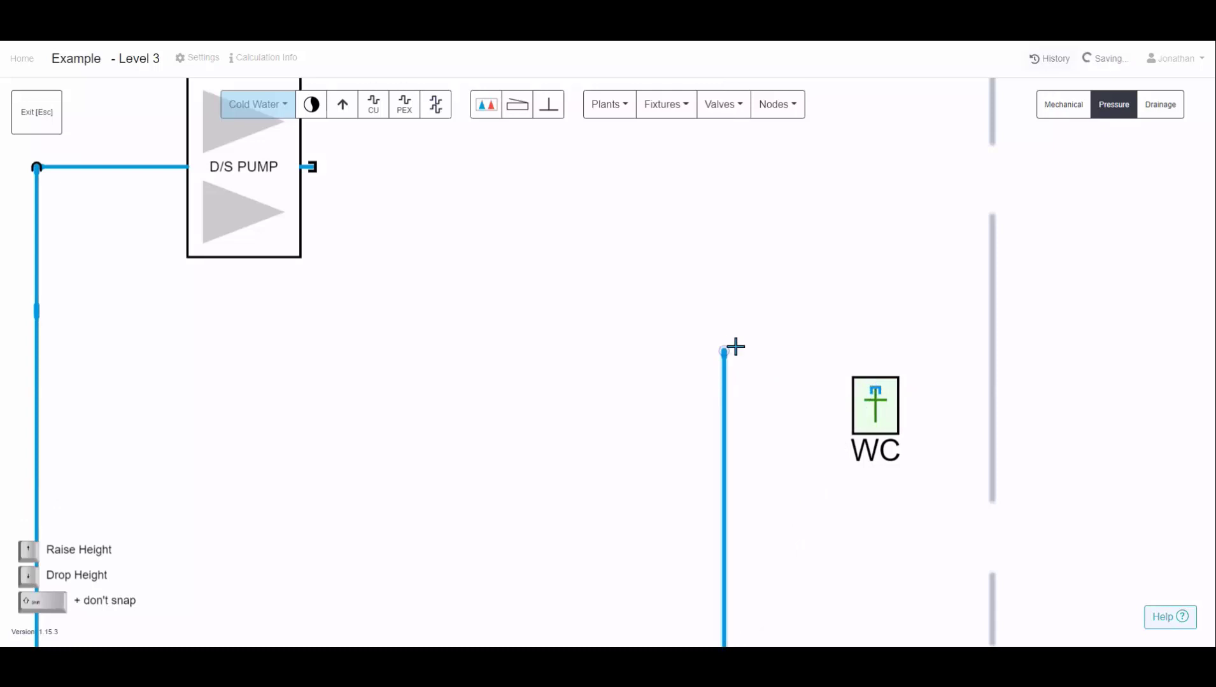
{"action": "left_click", "coordinate": [980, 339]}
{"action": "left_click", "coordinate": [875, 387]}
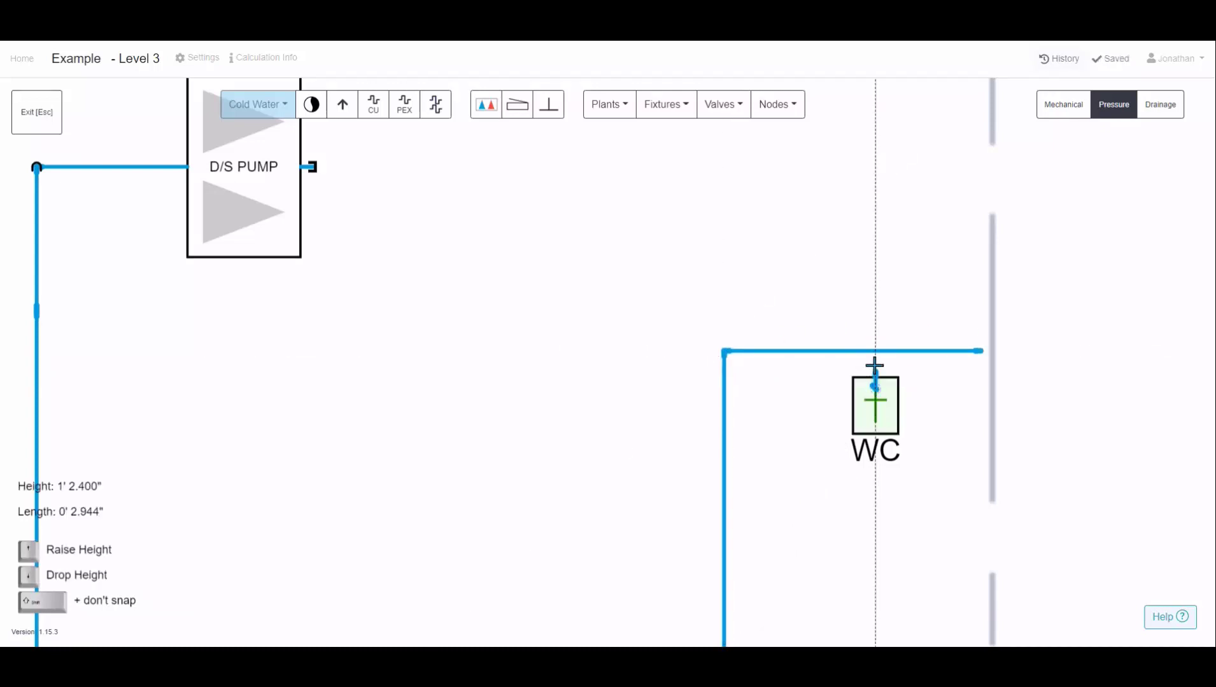
{"action": "left_click", "coordinate": [875, 355]}
{"action": "key", "text": "Escape"}
{"action": "left_click", "coordinate": [928, 355]}
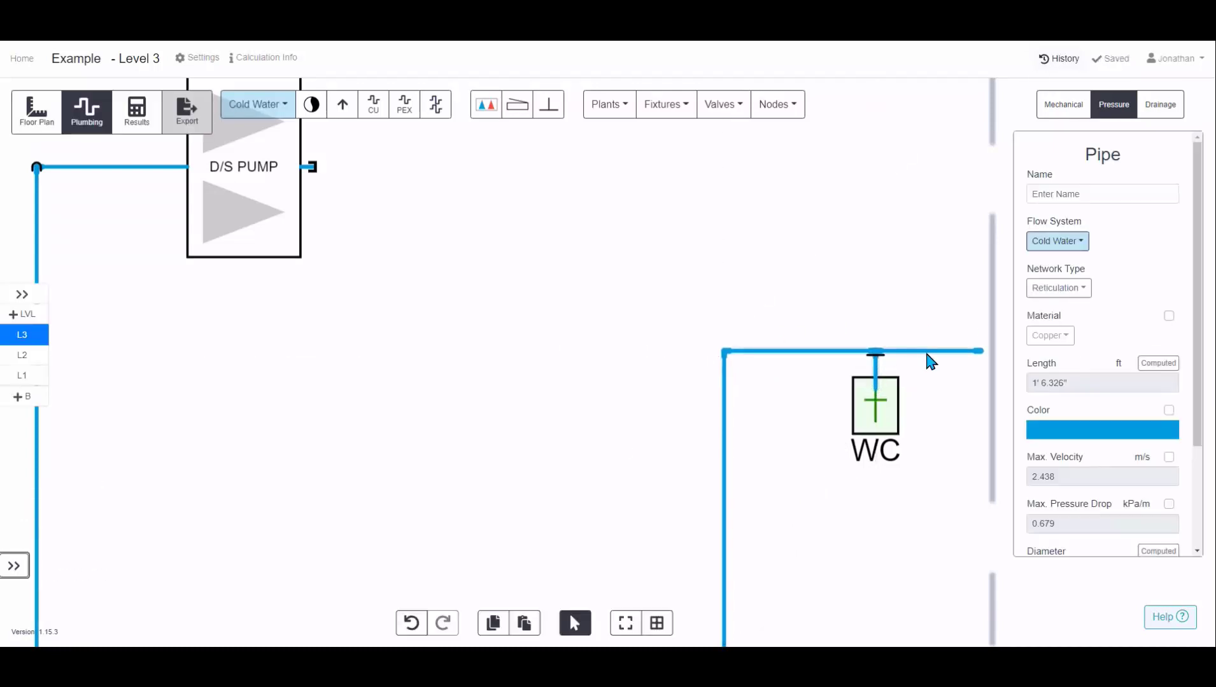
{"action": "key", "text": "Delete"}
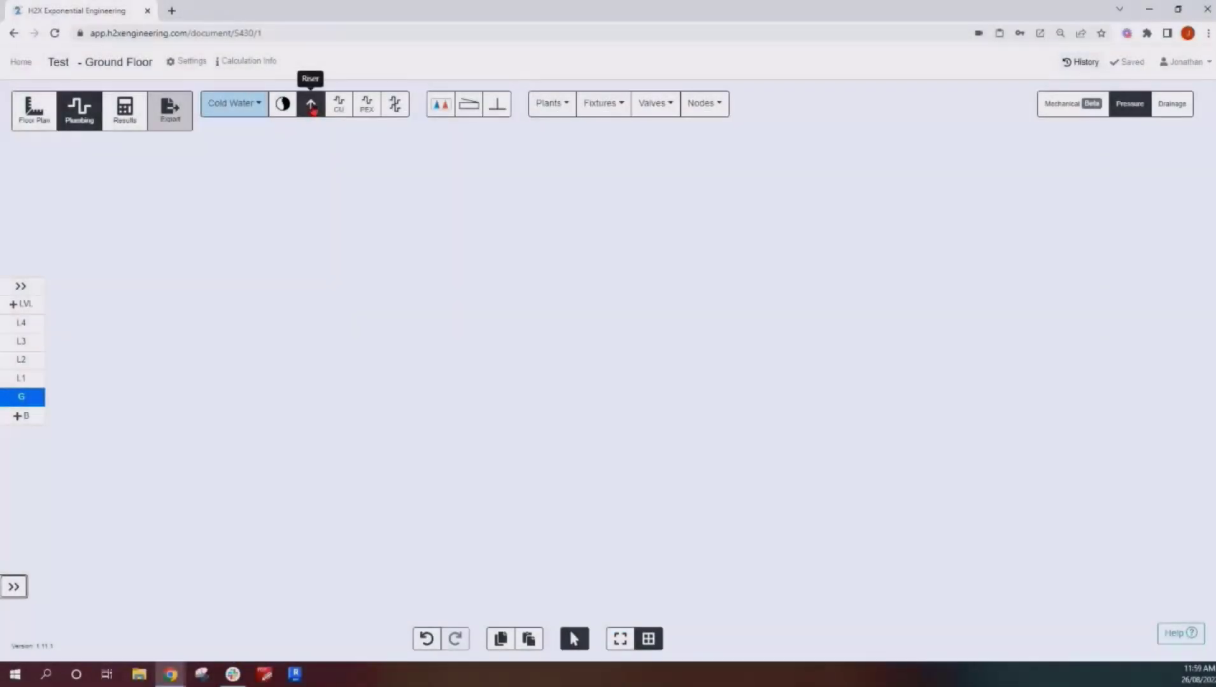
Place a riser and set its top height to Level 2.
{"action": "left_click", "coordinate": [310, 104]}
{"action": "left_click", "coordinate": [414, 317]}
{"action": "scroll", "coordinate": [384, 336], "scroll_direction": "up", "scroll_amount": 3}
{"action": "left_click_drag", "start_coordinate": [384, 336], "coordinate": [614, 353]}
{"action": "left_click", "coordinate": [665, 338]}
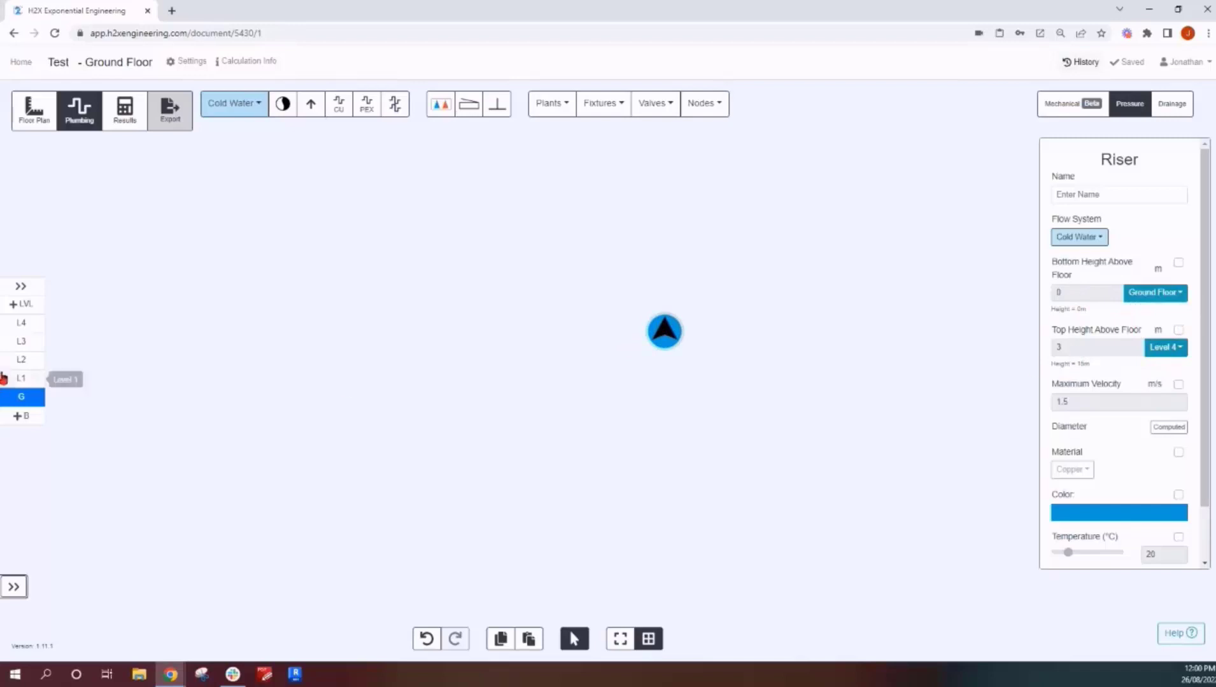
{"action": "left_click", "coordinate": [19, 287]}
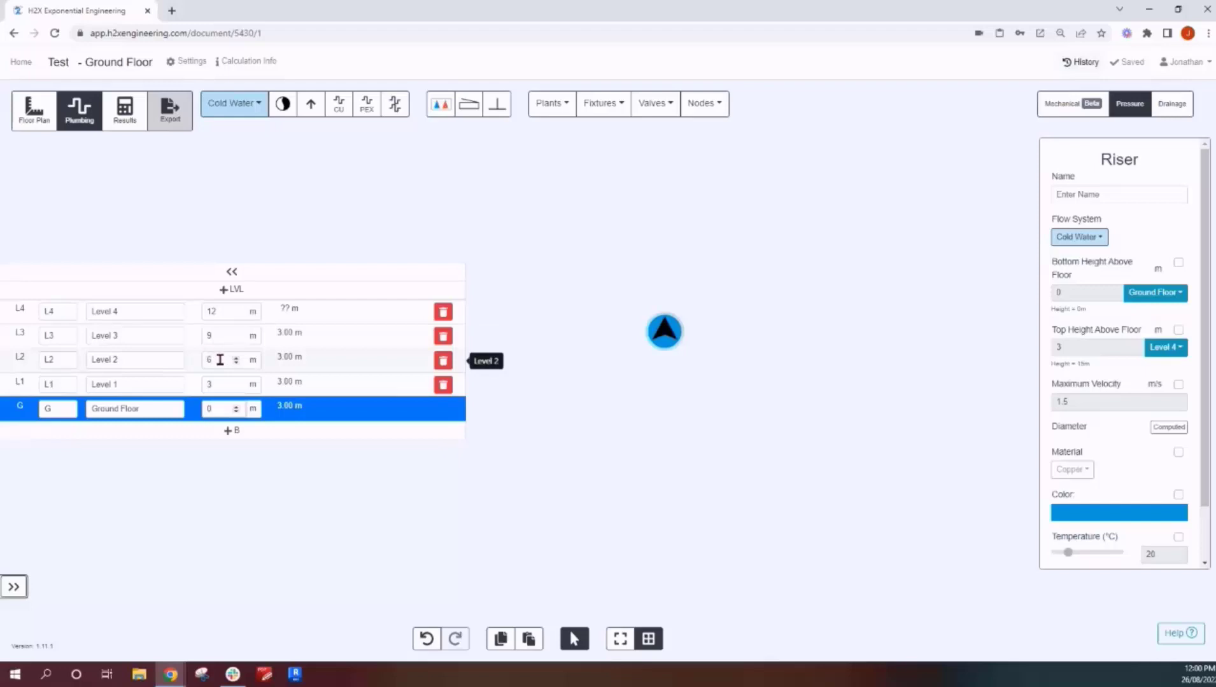
{"action": "left_click", "coordinate": [17, 365]}
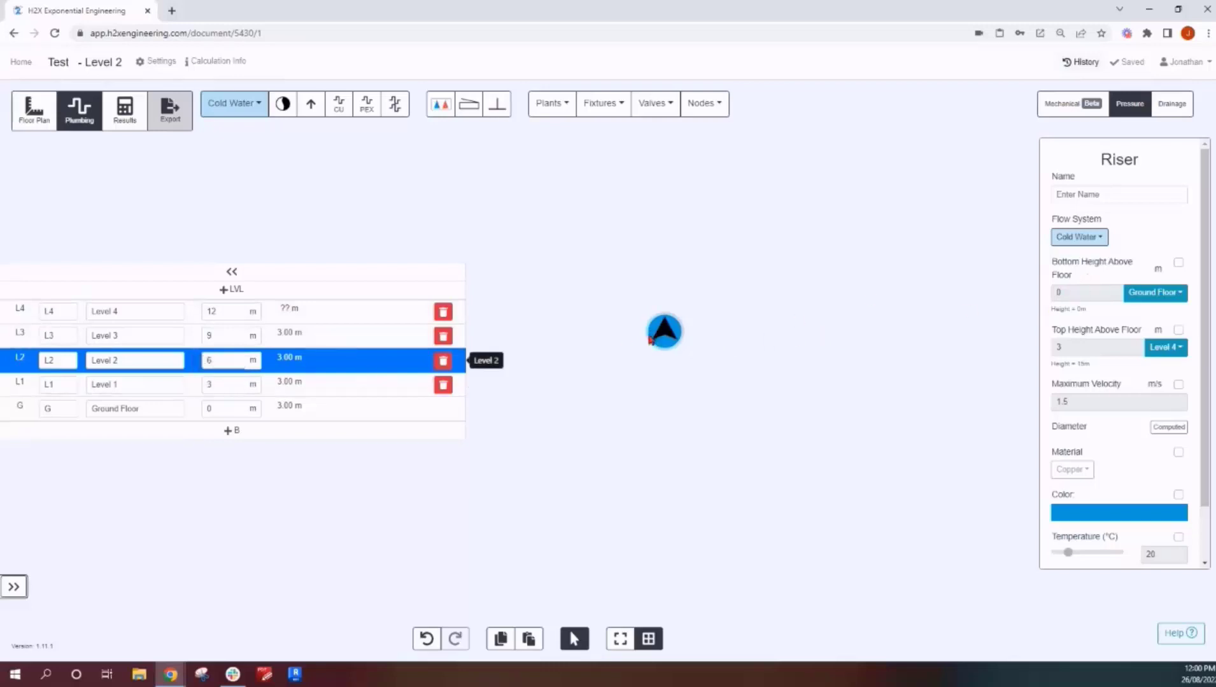
{"action": "left_click", "coordinate": [1178, 330]}
{"action": "left_click", "coordinate": [1166, 348]}
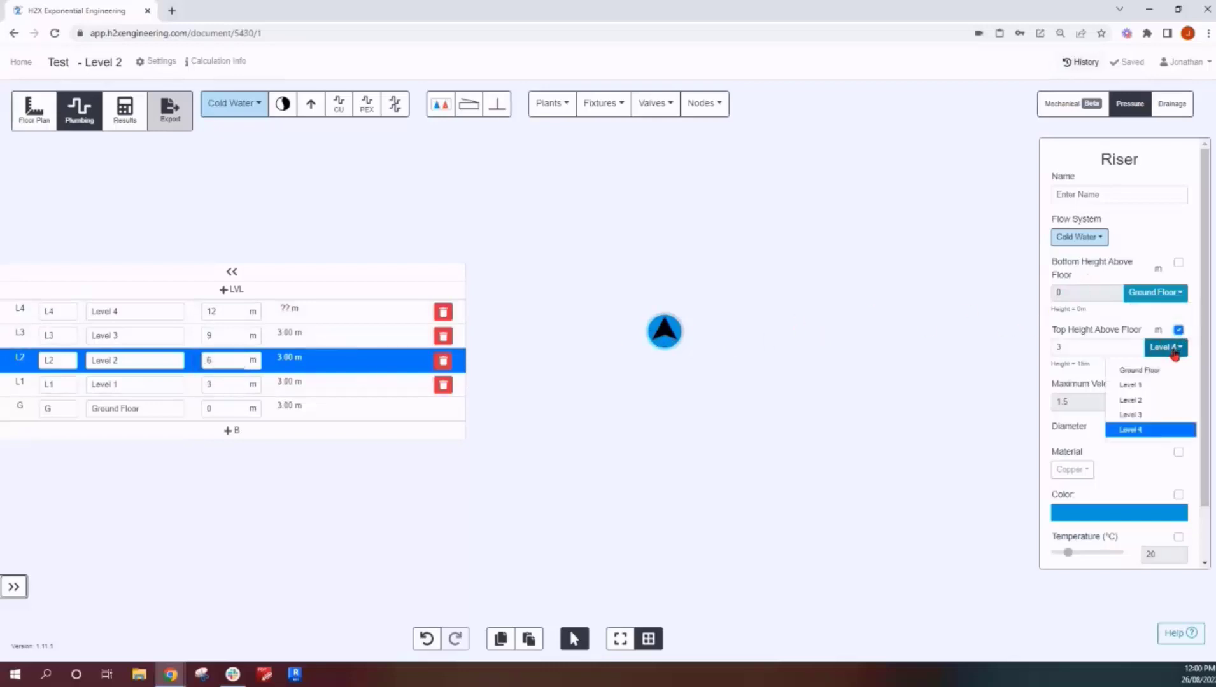
{"action": "left_click", "coordinate": [1140, 403]}
{"action": "left_click_drag", "start_coordinate": [1089, 356], "coordinate": [1052, 352]}
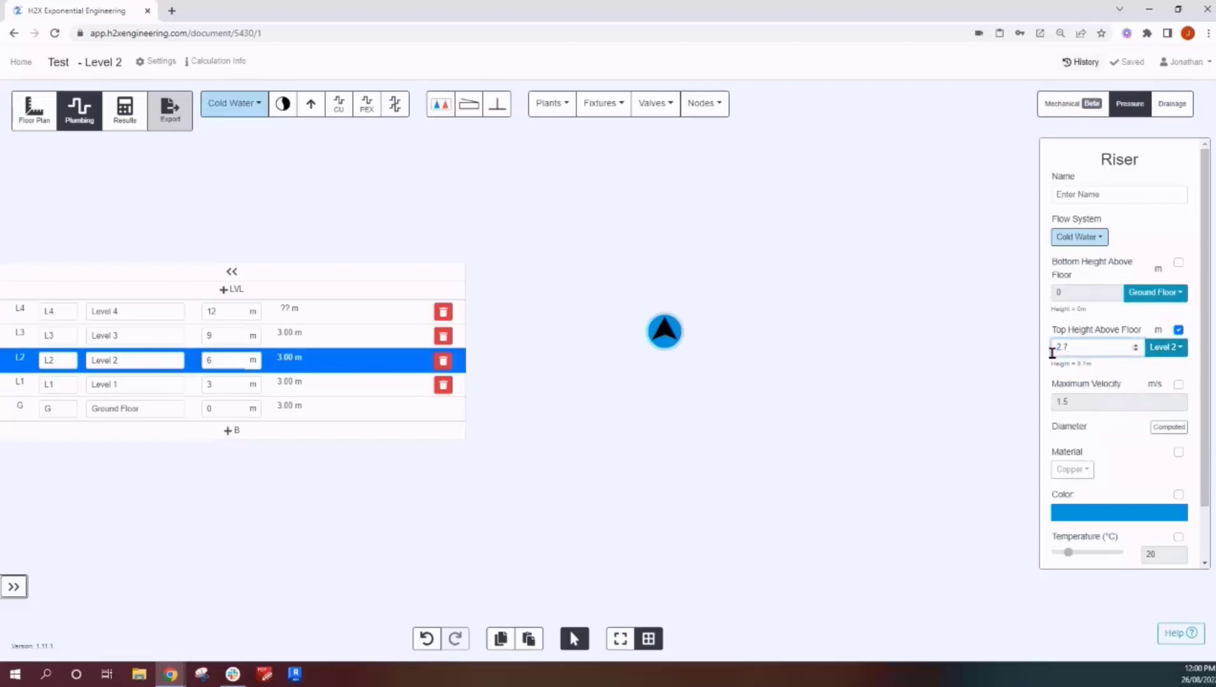
{"action": "left_click", "coordinate": [832, 371]}
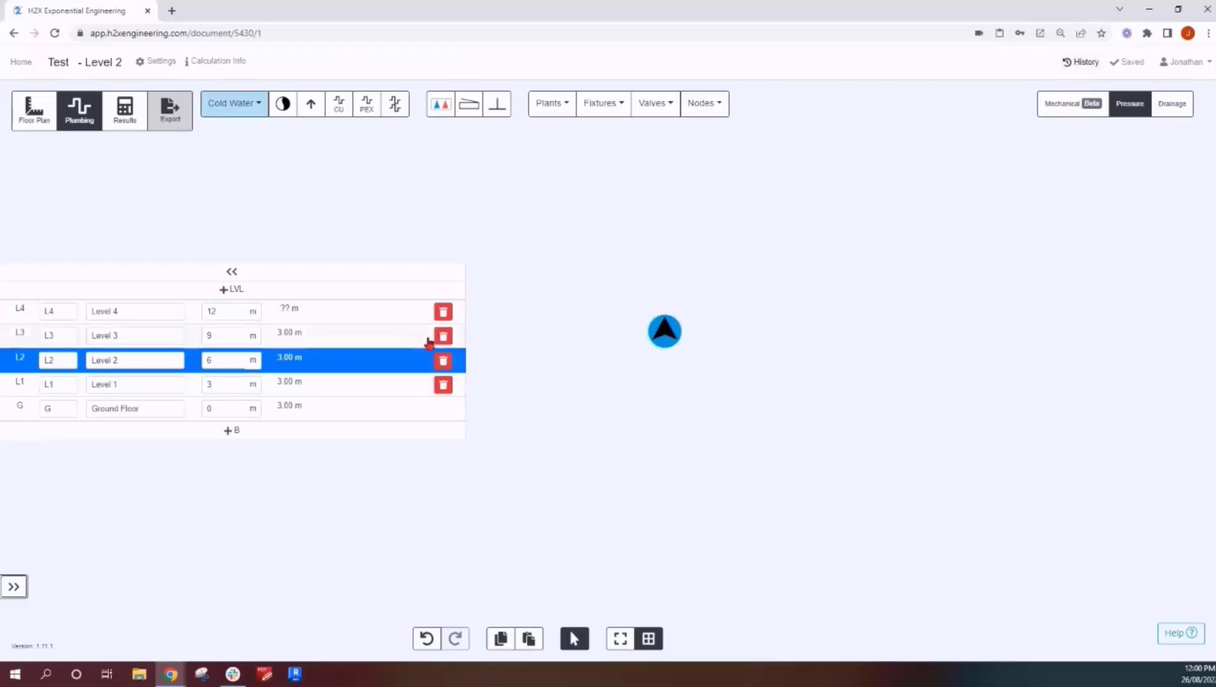
Step through Ground Floor, Level 1, 3 and 4 to compare, ending on Level 2.
{"action": "left_click", "coordinate": [361, 385]}
{"action": "left_click", "coordinate": [354, 407]}
{"action": "left_click", "coordinate": [354, 386]}
{"action": "left_click", "coordinate": [356, 368]}
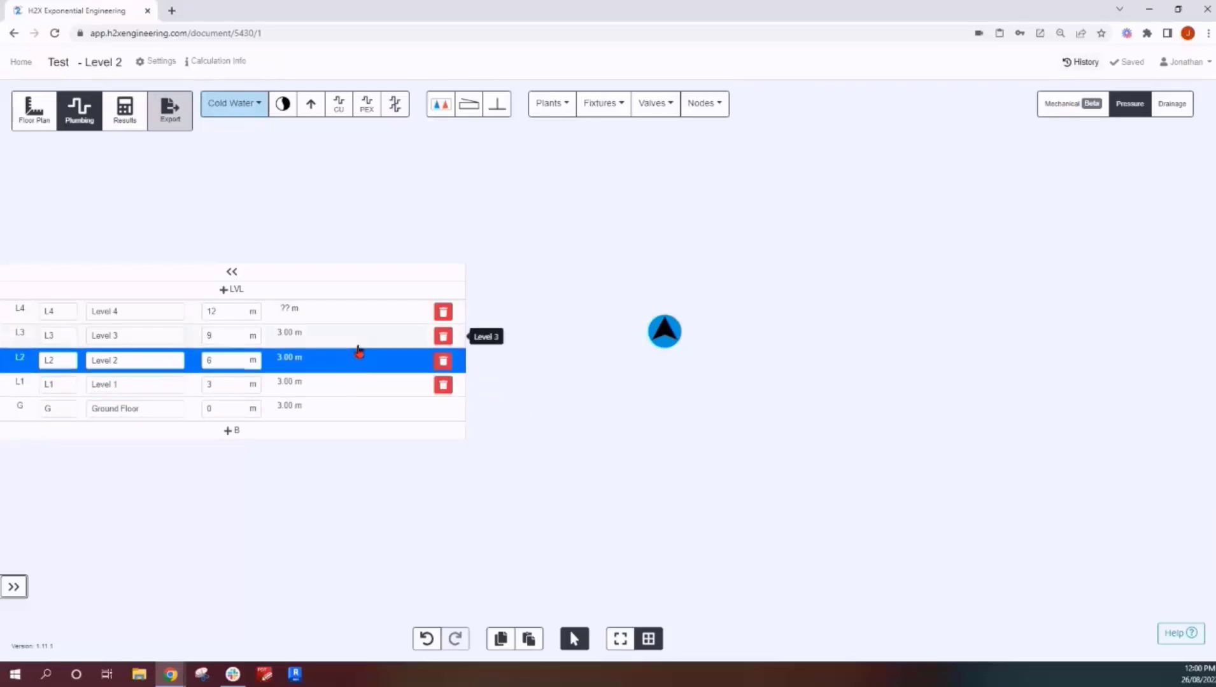
{"action": "left_click", "coordinate": [355, 334]}
{"action": "left_click", "coordinate": [359, 315]}
{"action": "left_click", "coordinate": [333, 337]}
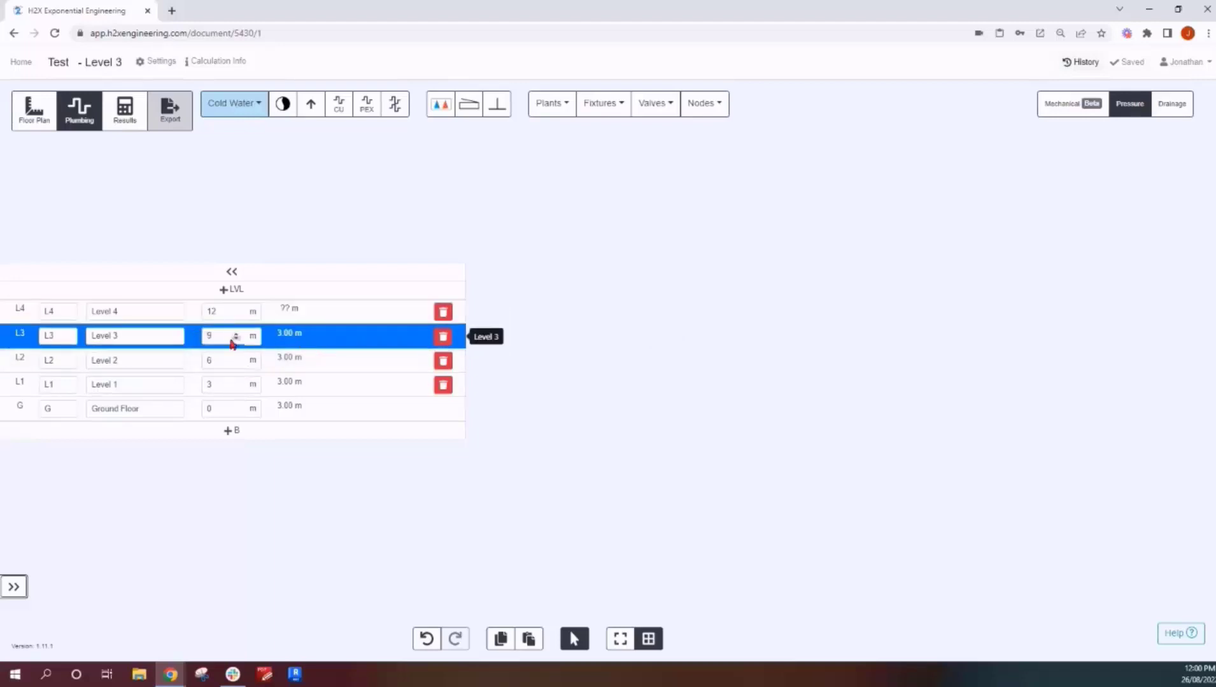
{"action": "left_click", "coordinate": [316, 359]}
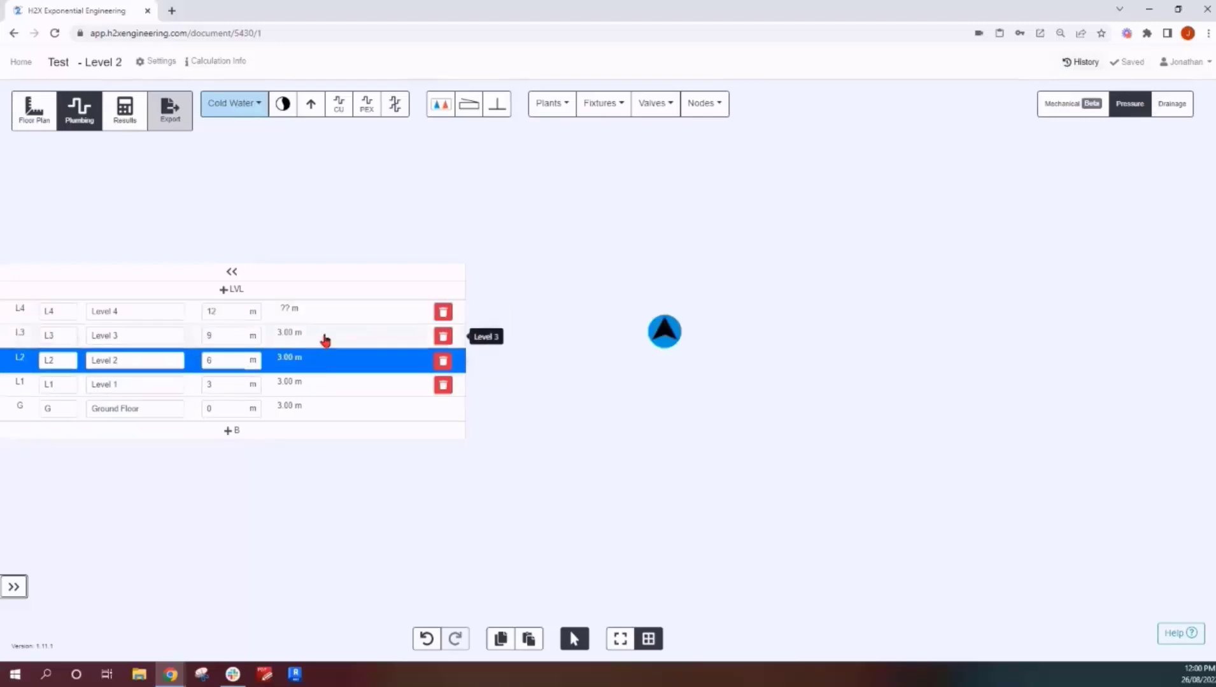
{"action": "left_click", "coordinate": [327, 337]}
{"action": "left_click", "coordinate": [331, 318]}
{"action": "left_click", "coordinate": [334, 340]}
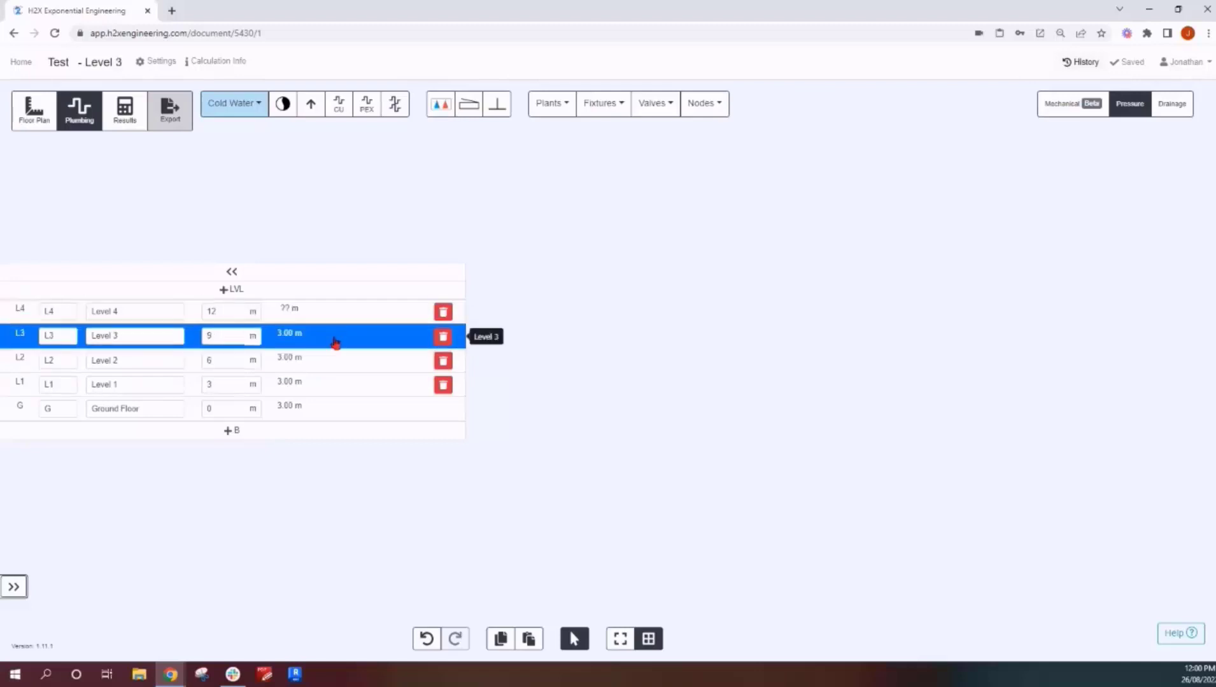
{"action": "left_click", "coordinate": [334, 358]}
{"action": "left_click", "coordinate": [312, 111]}
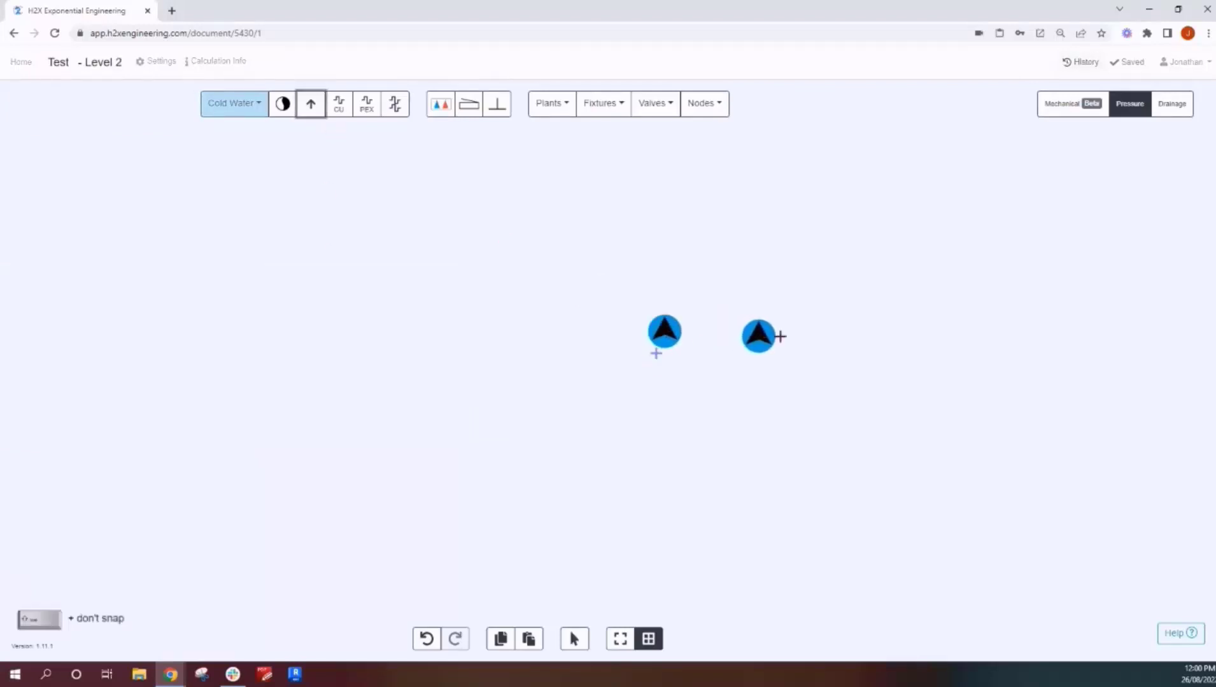
Place a second riser to the right and set its bottom height to Level 2.
{"action": "left_click", "coordinate": [656, 353]}
{"action": "left_click", "coordinate": [790, 336]}
{"action": "left_click", "coordinate": [1178, 263]}
{"action": "left_click", "coordinate": [1155, 292]}
{"action": "left_click", "coordinate": [1140, 346]}
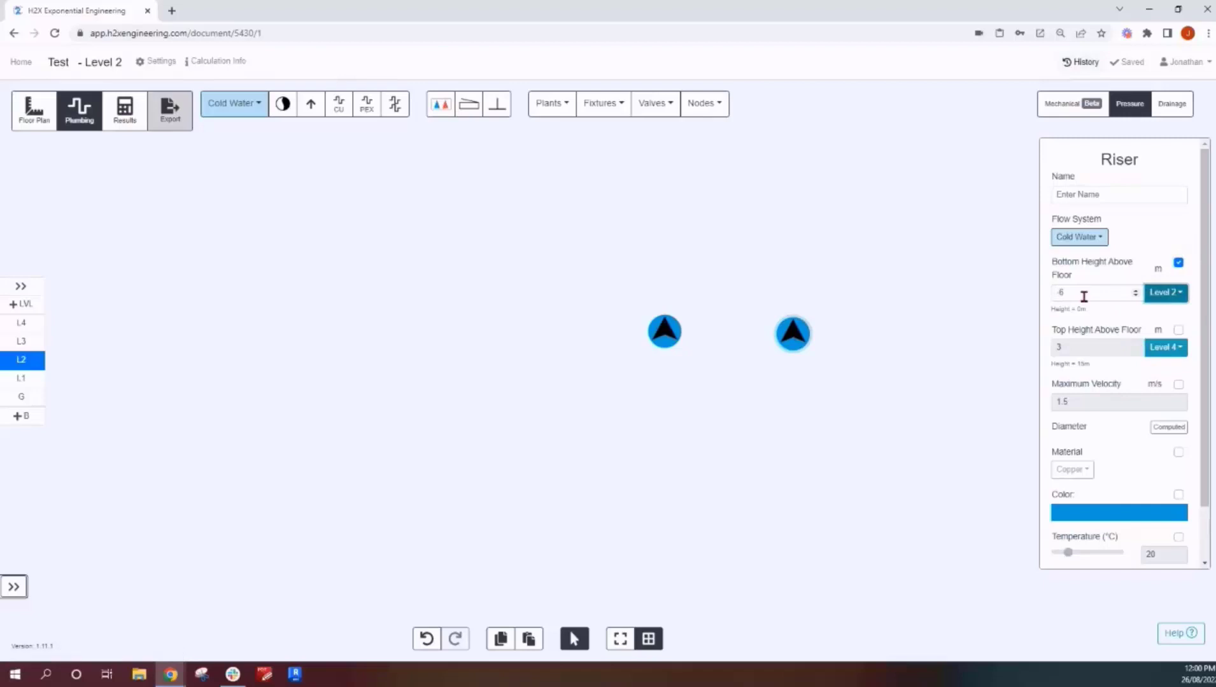
{"action": "left_click_drag", "start_coordinate": [1082, 295], "coordinate": [1052, 295]}
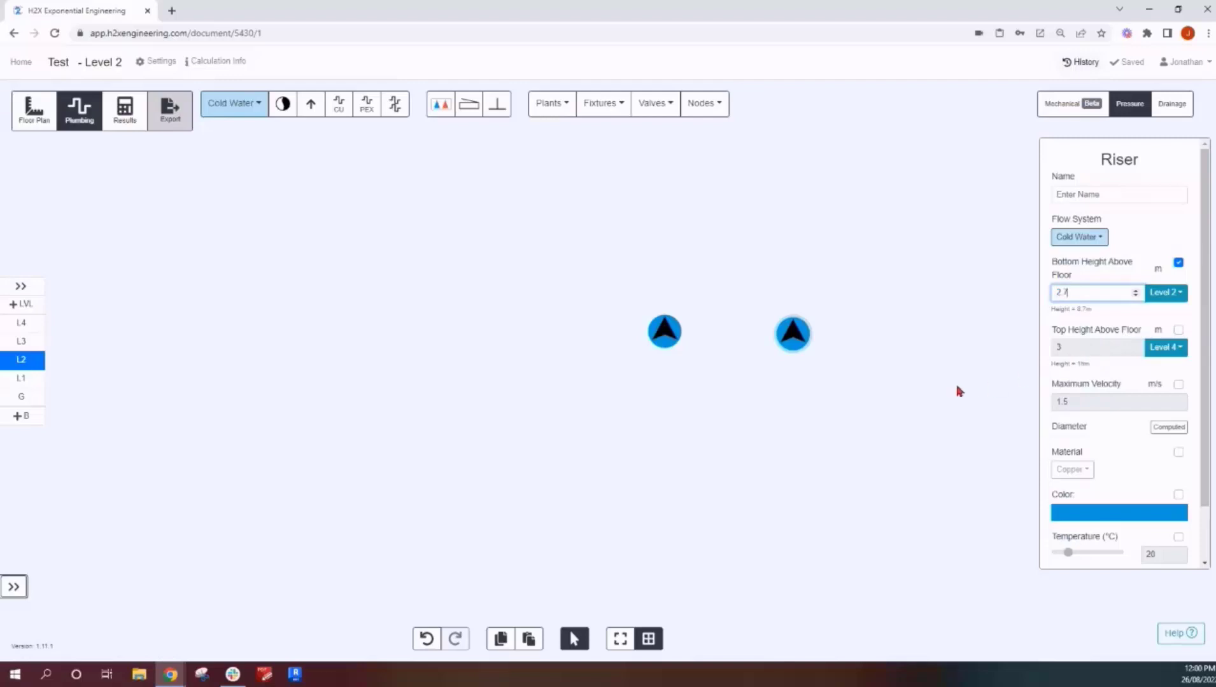
{"action": "left_click", "coordinate": [749, 418]}
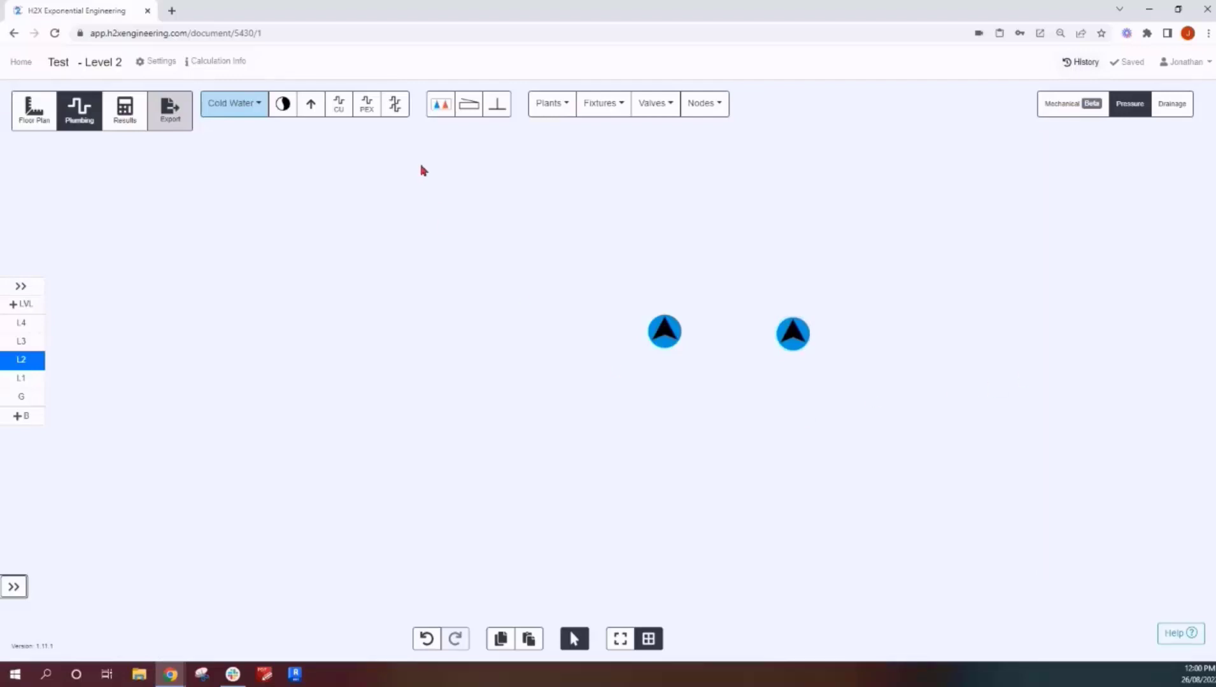
Connect the two risers with an overhead copper pipe running up, across and down.
{"action": "left_click", "coordinate": [338, 104]}
{"action": "left_click", "coordinate": [666, 347]}
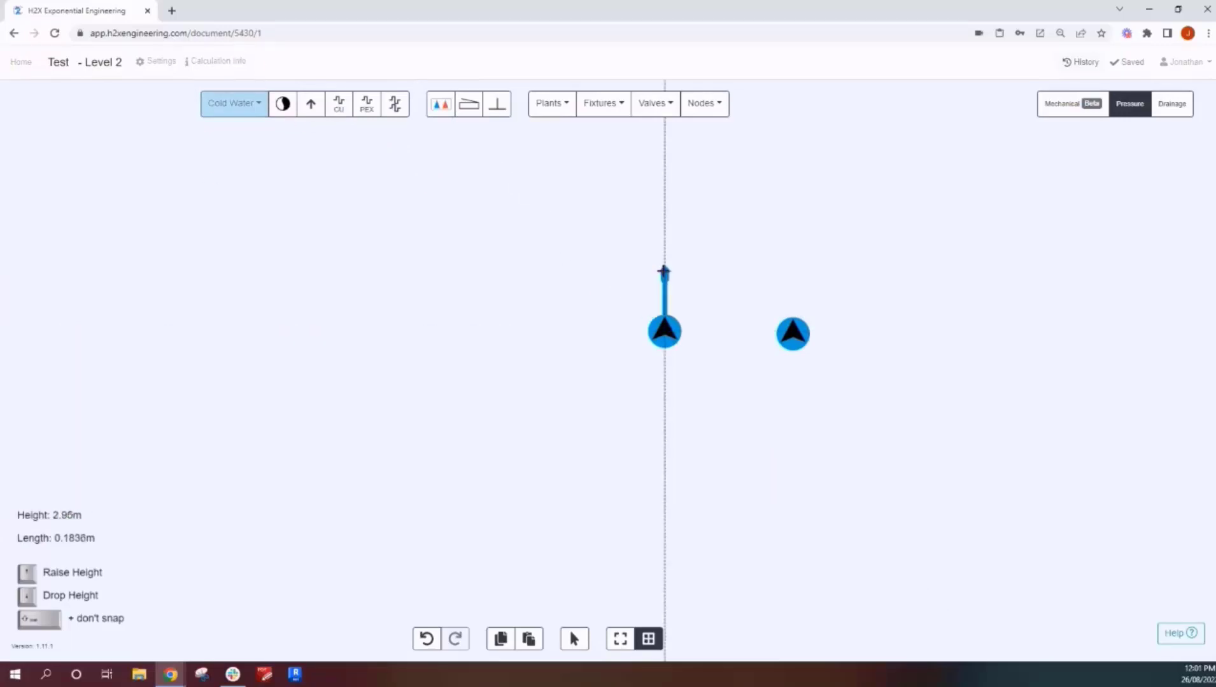
{"action": "left_click", "coordinate": [667, 264]}
{"action": "left_click", "coordinate": [794, 267]}
{"action": "left_click", "coordinate": [792, 334]}
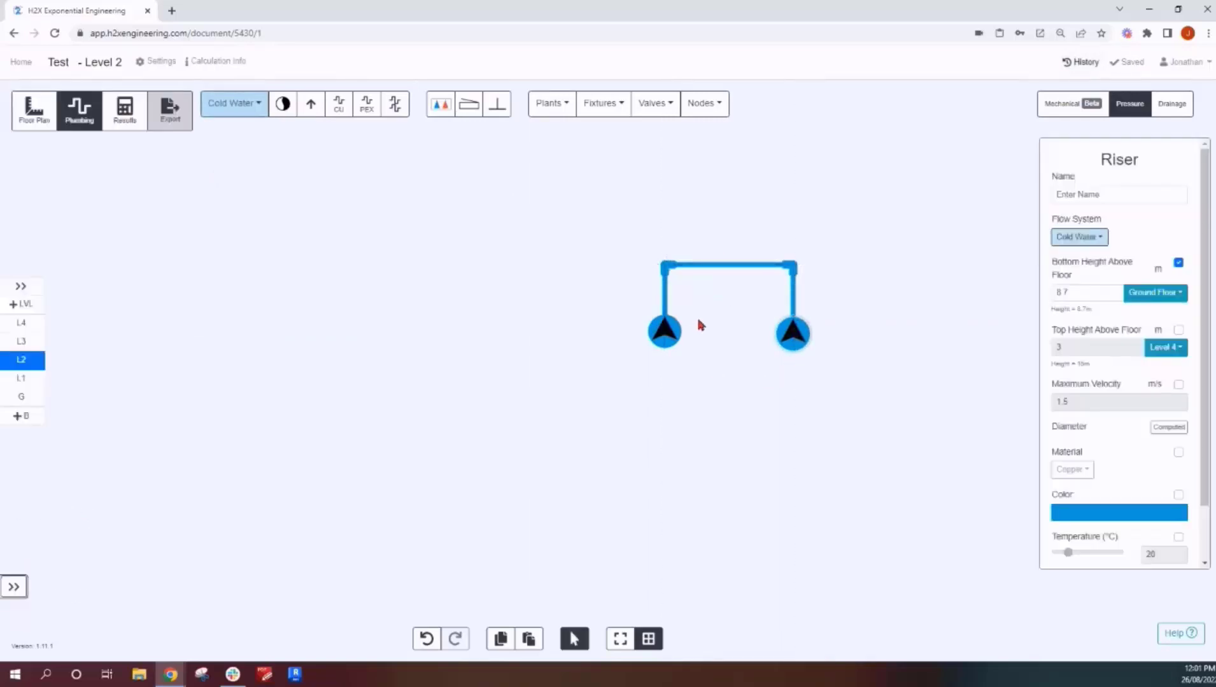
{"action": "left_click", "coordinate": [667, 306]}
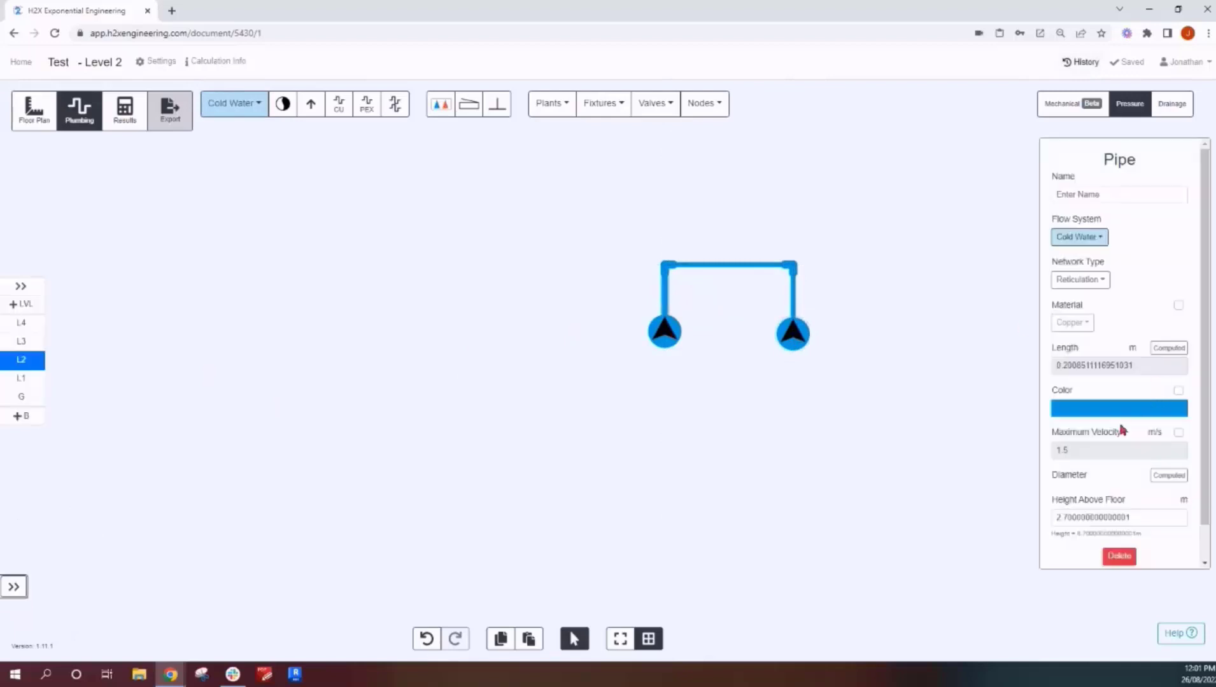
{"action": "left_click", "coordinate": [715, 352]}
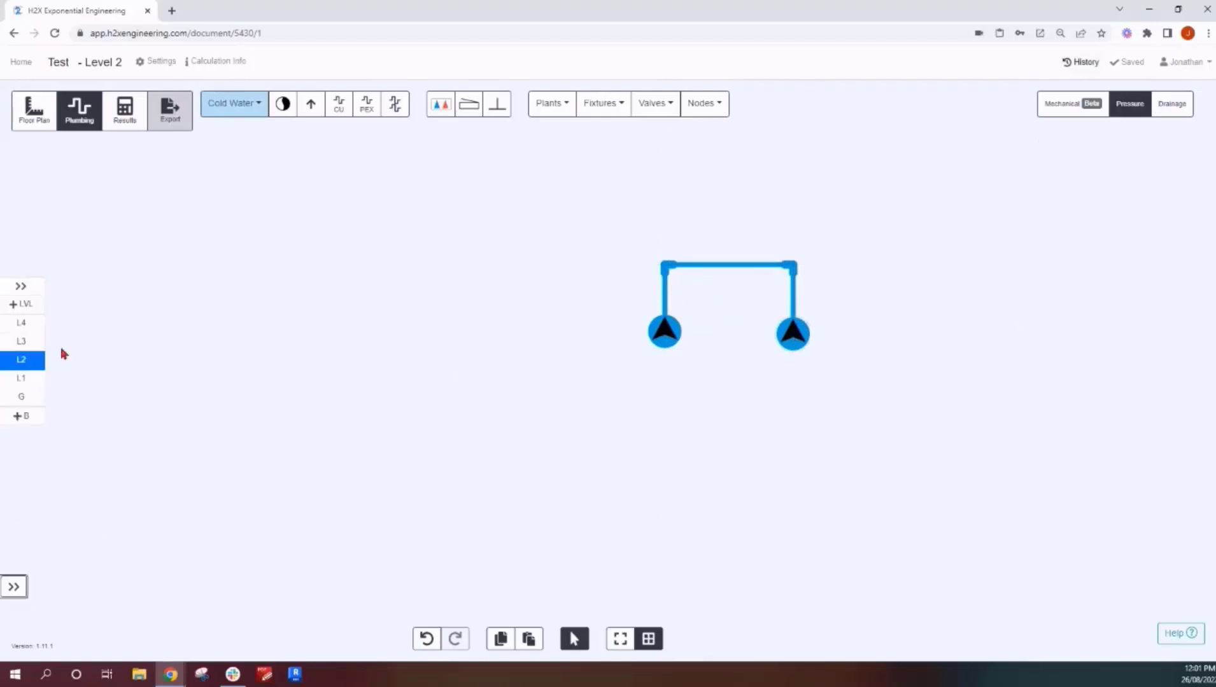
Check Levels 1 through 4, then return to Level 3.
{"action": "left_click", "coordinate": [24, 378]}
{"action": "left_click", "coordinate": [29, 360]}
{"action": "left_click", "coordinate": [29, 342]}
{"action": "left_click", "coordinate": [30, 326]}
{"action": "left_click", "coordinate": [37, 346]}
Place a Shower load node in the store room.
{"action": "left_click", "coordinate": [35, 360]}
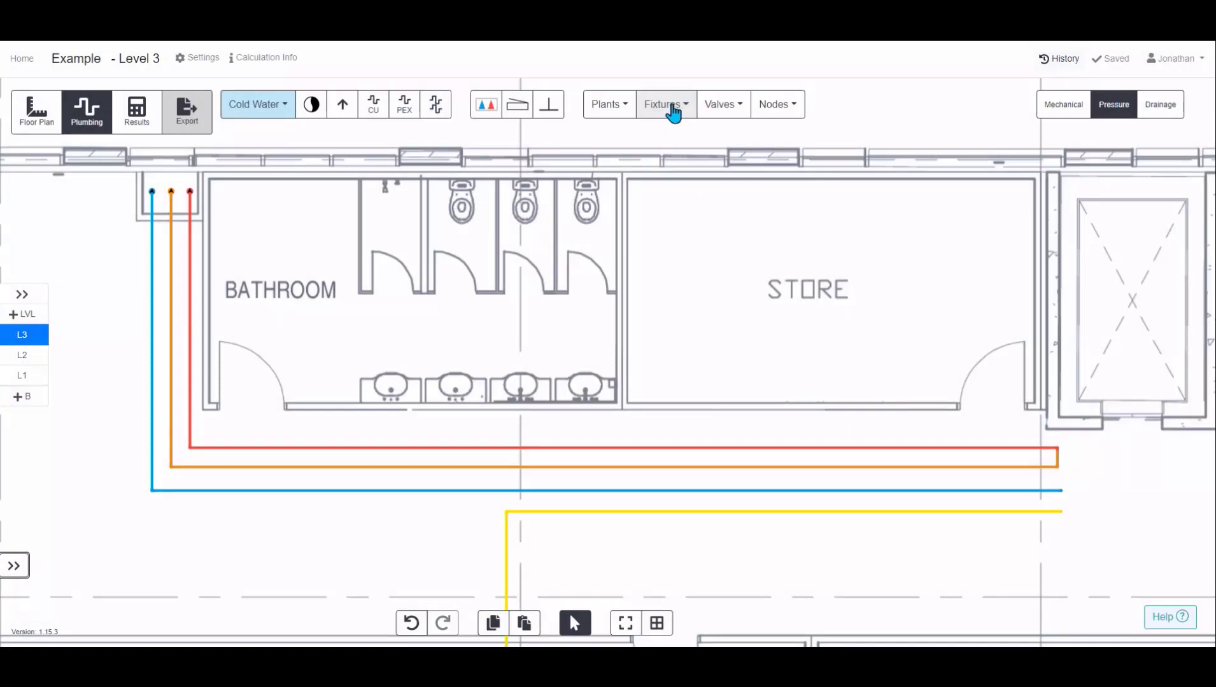
{"action": "left_click", "coordinate": [671, 110]}
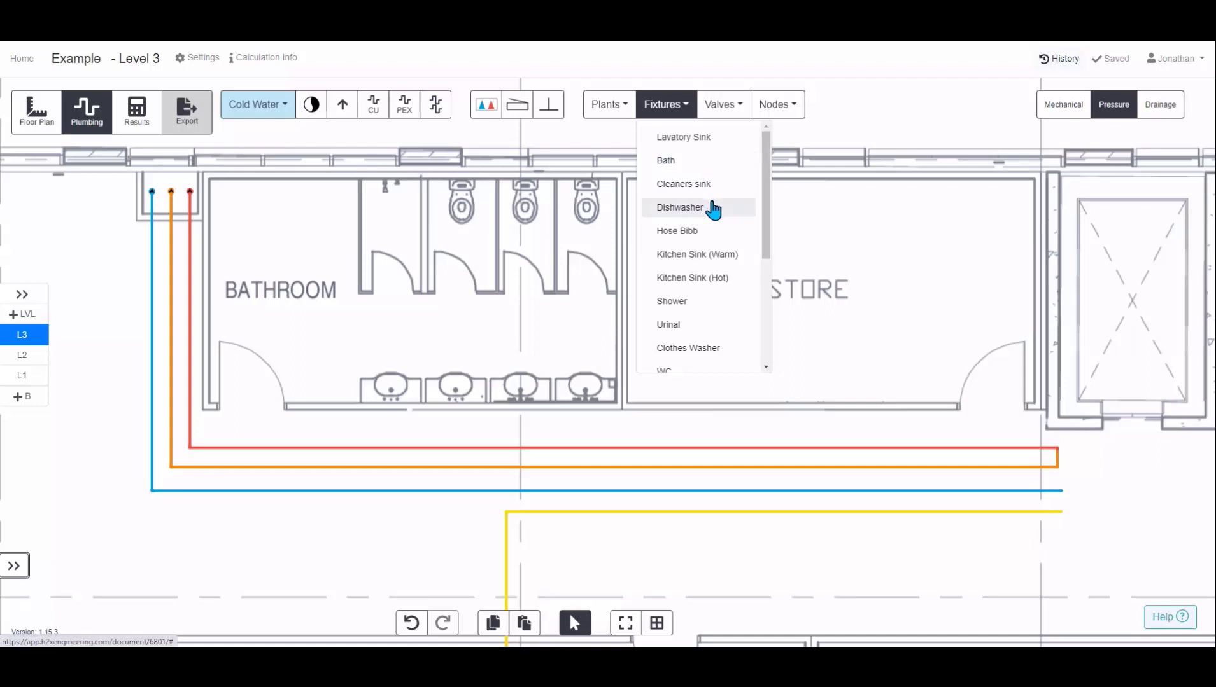
{"action": "left_click", "coordinate": [777, 109]}
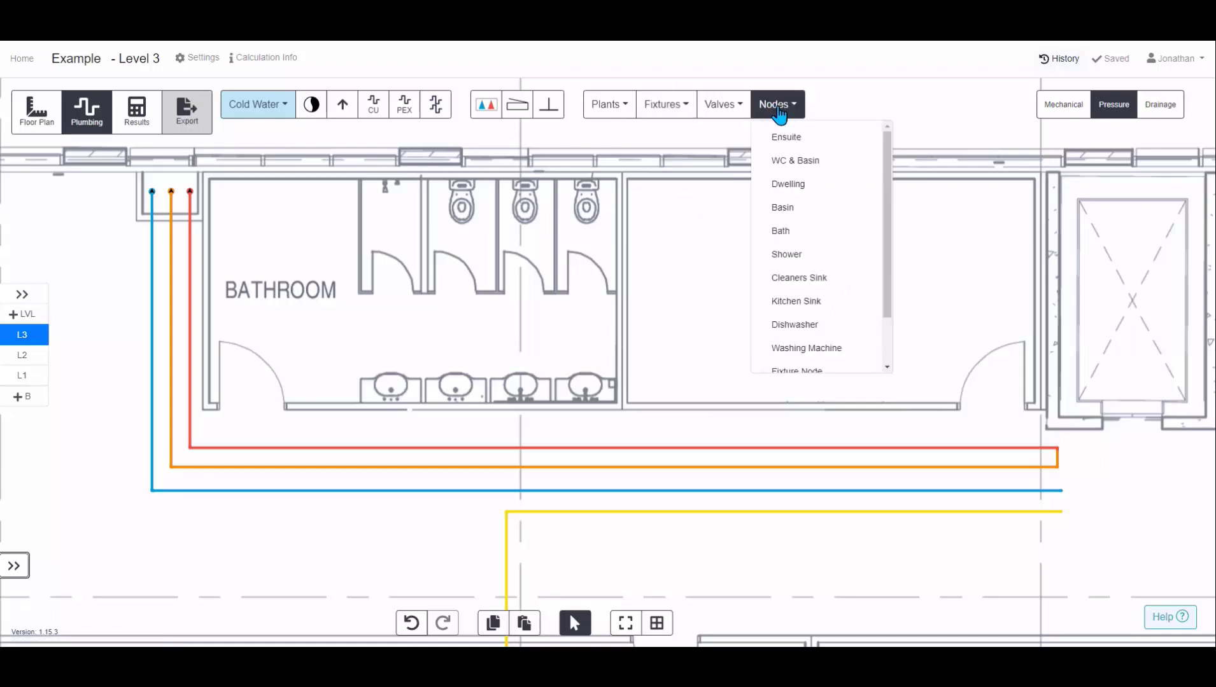
{"action": "left_click", "coordinate": [804, 257]}
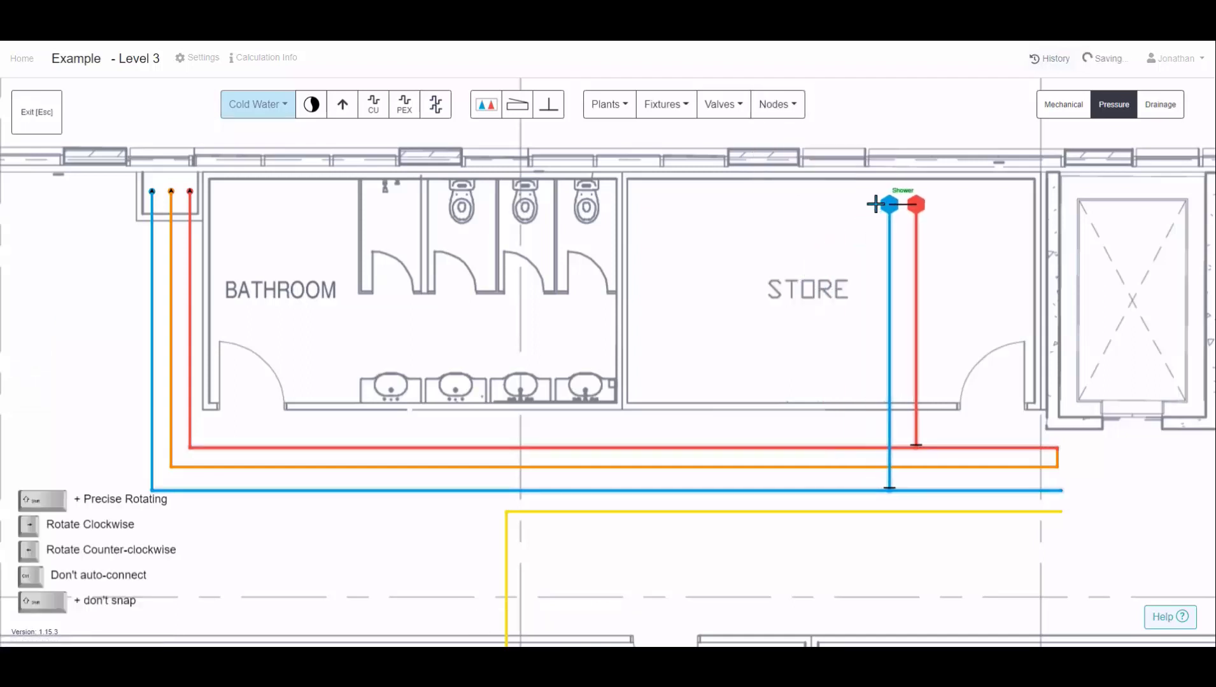
{"action": "left_click", "coordinate": [875, 203]}
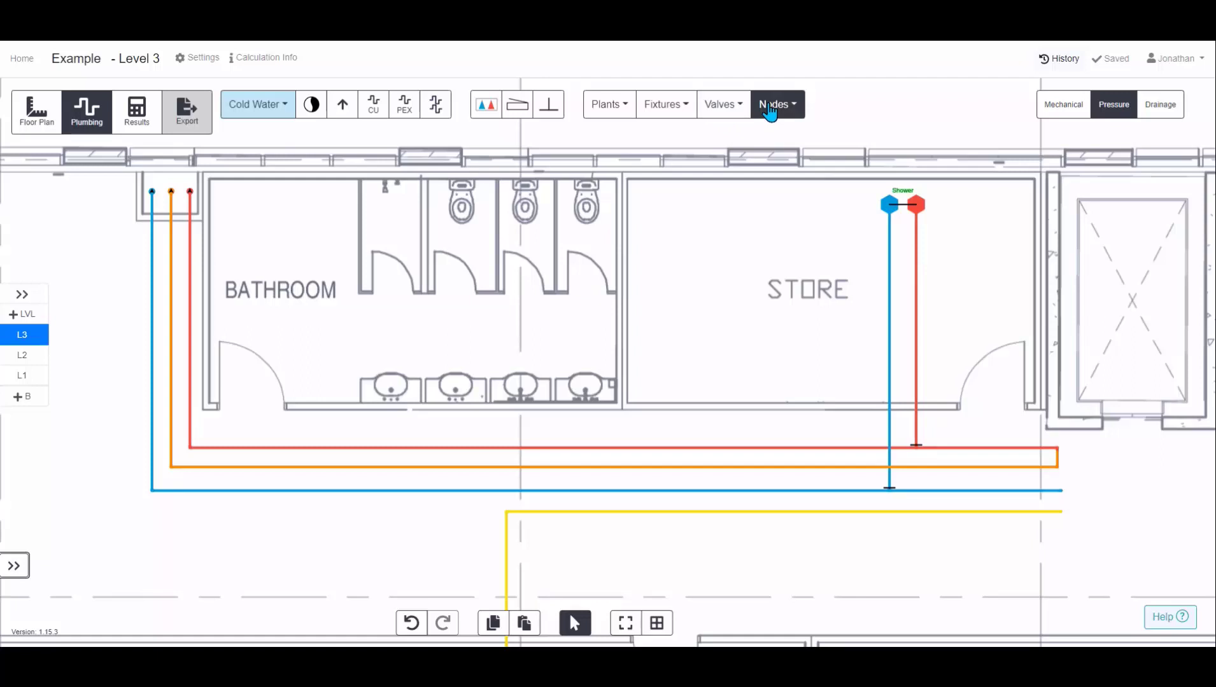
Place a Basin load node by the store's right wall and review its load properties.
{"action": "left_click", "coordinate": [772, 106]}
{"action": "left_click", "coordinate": [841, 216]}
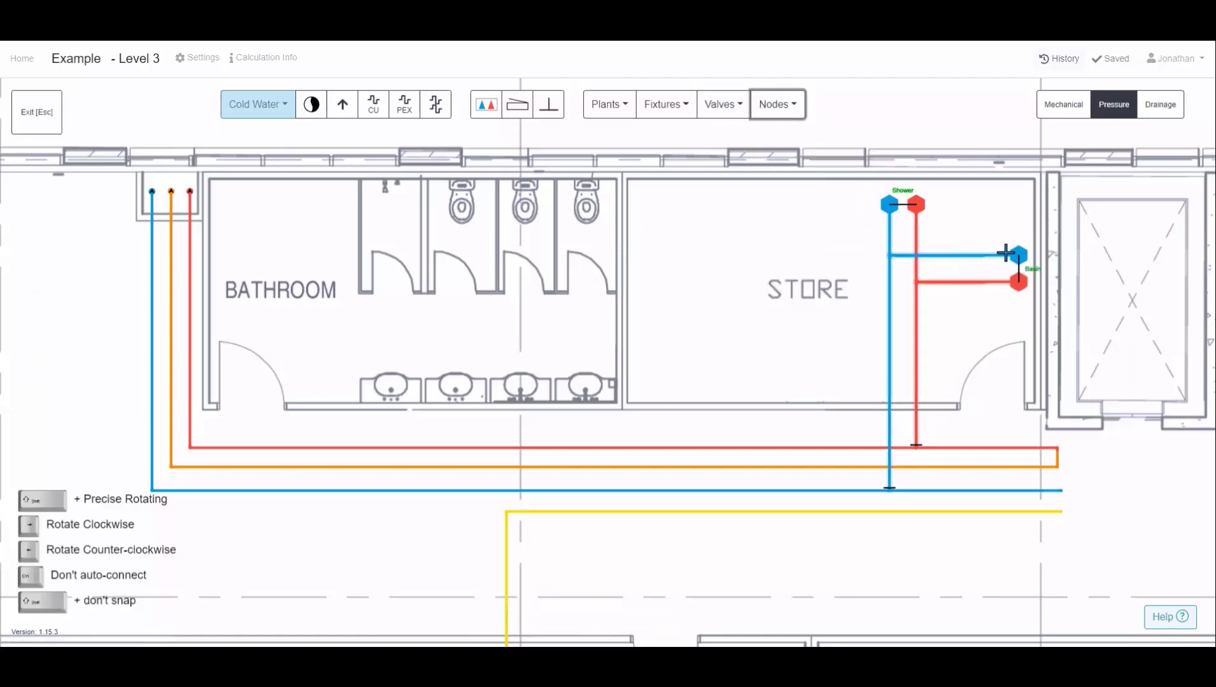
{"action": "left_click", "coordinate": [1006, 252]}
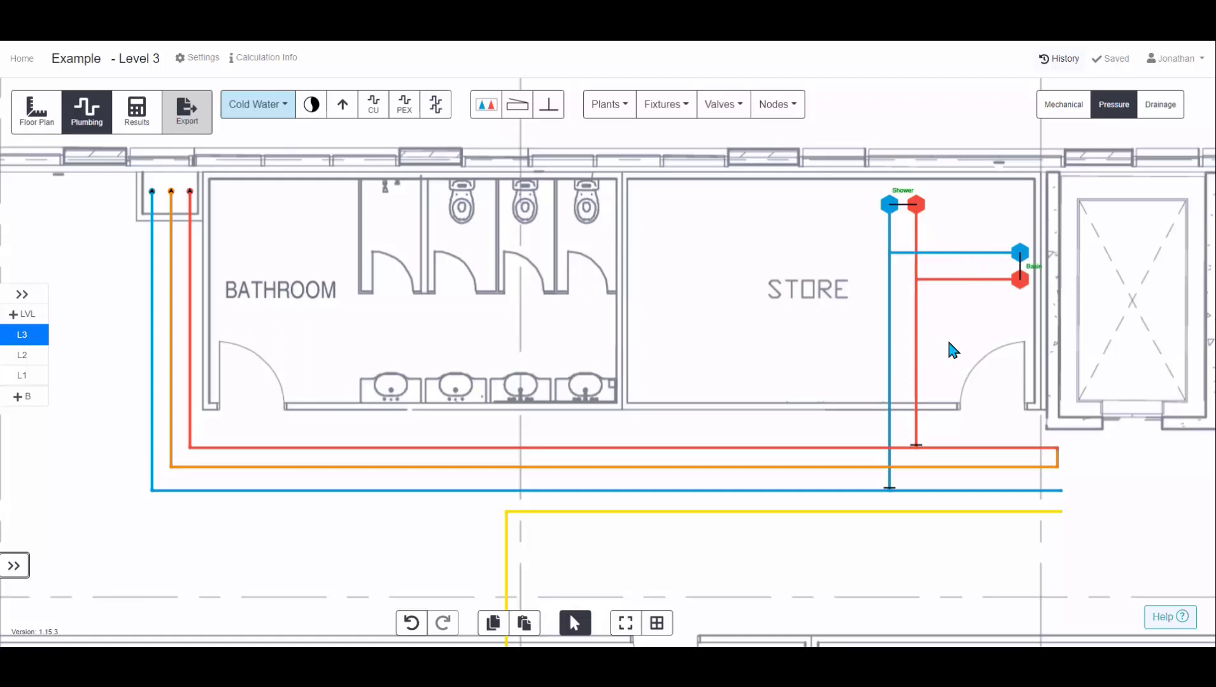
{"action": "left_click", "coordinate": [1019, 255]}
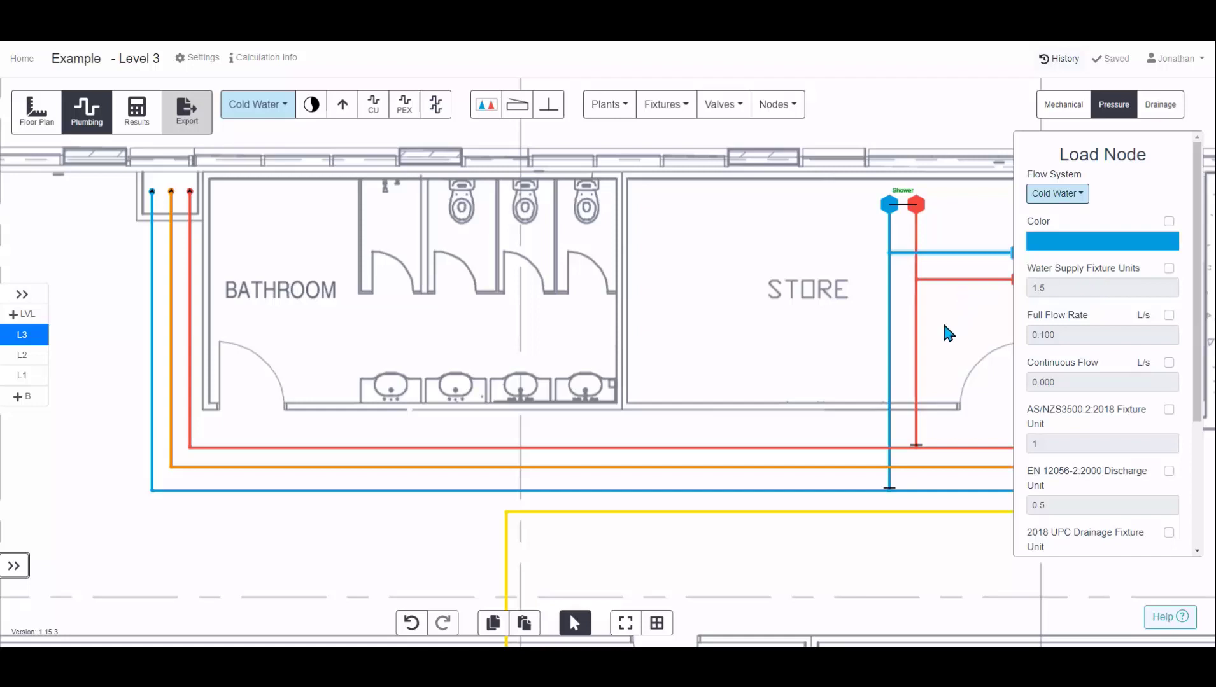
{"action": "left_click", "coordinate": [961, 338]}
{"action": "left_click_drag", "start_coordinate": [711, 326], "coordinate": [784, 328]}
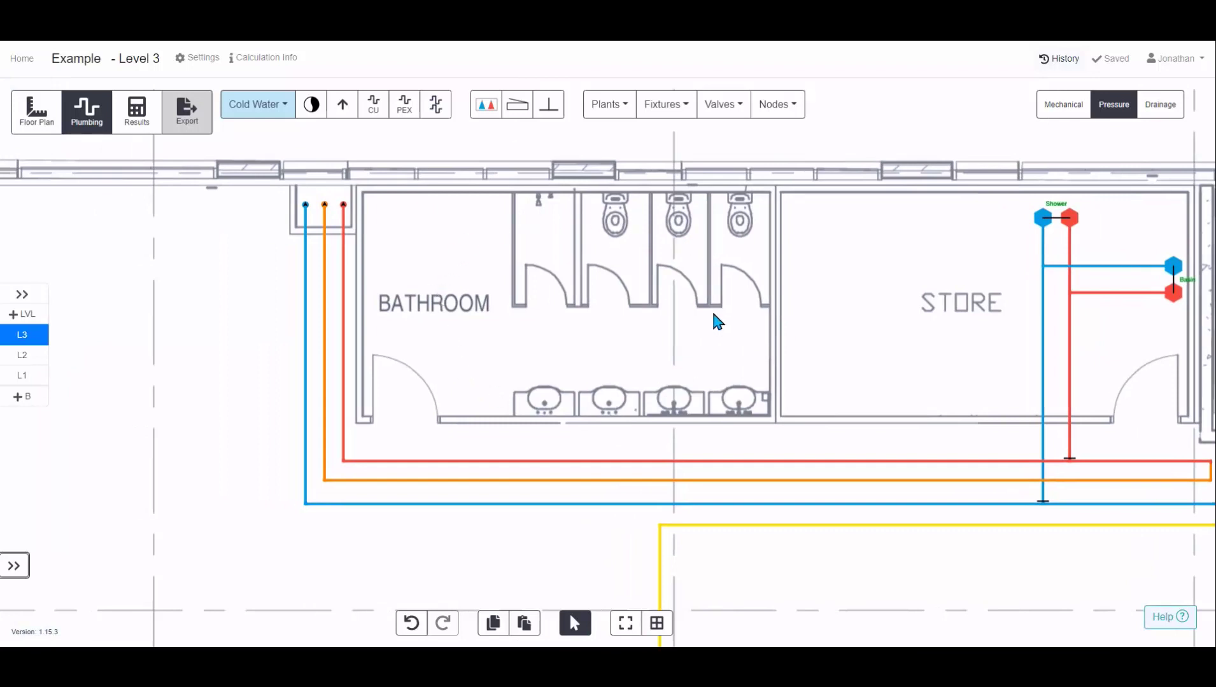
{"action": "left_click", "coordinate": [786, 113]}
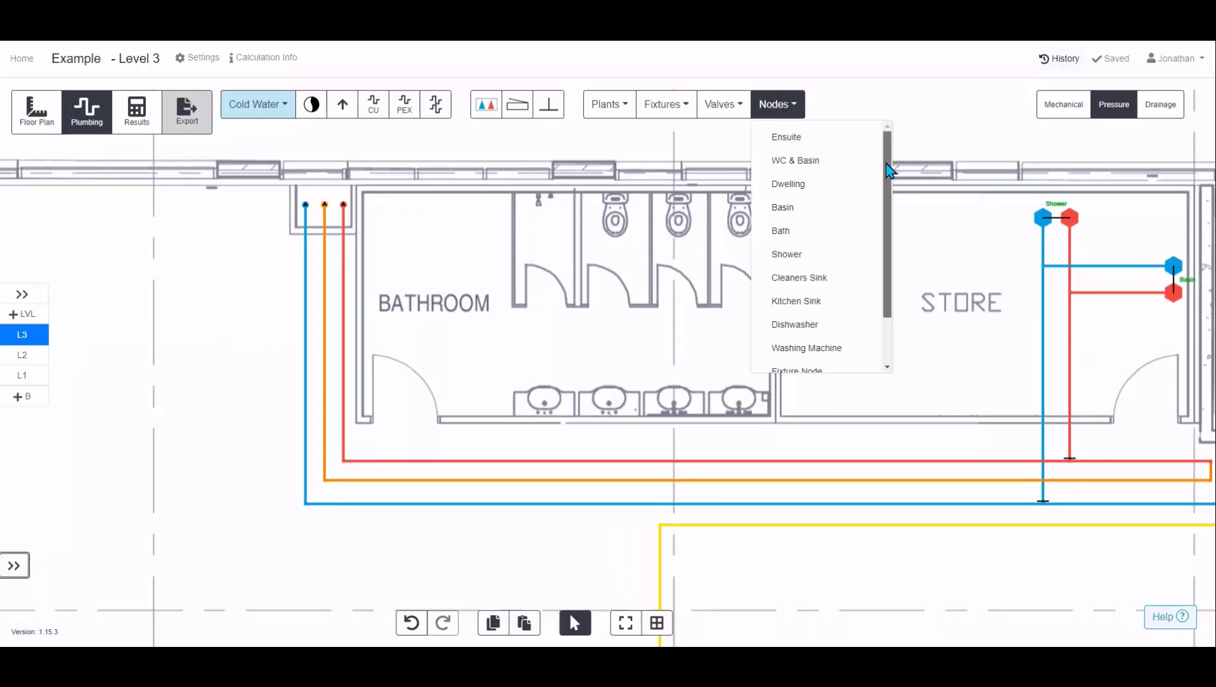
{"action": "scroll", "coordinate": [888, 258], "scroll_direction": "down", "scroll_amount": 2}
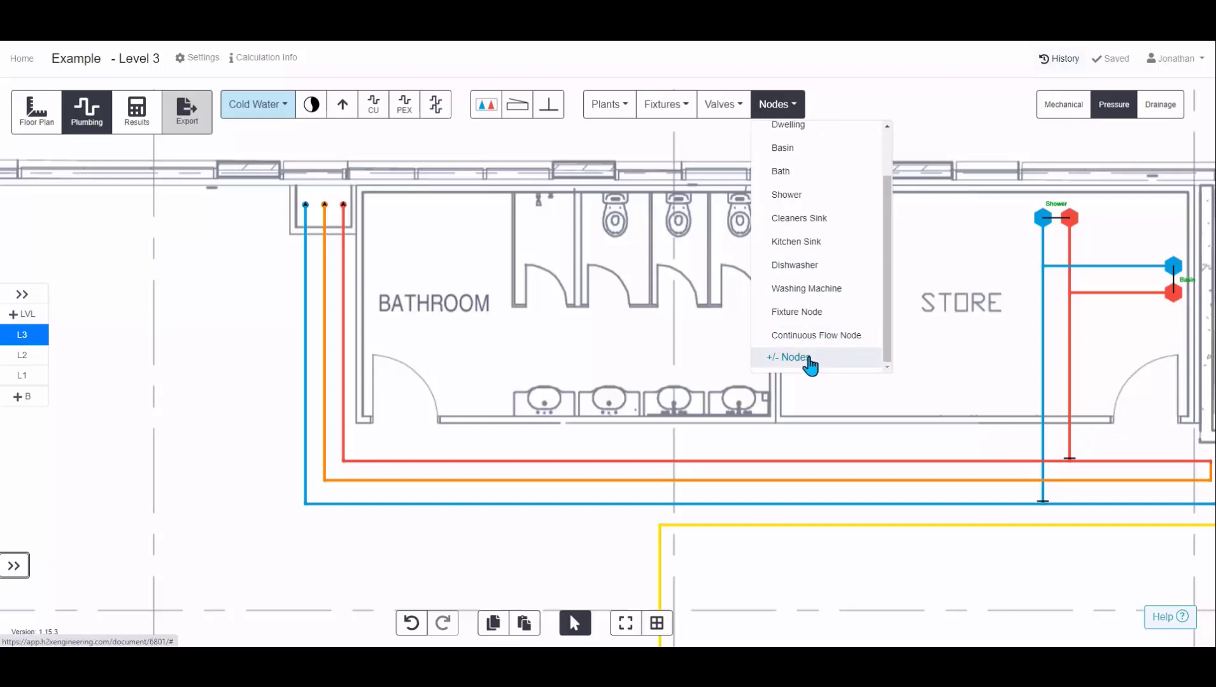
Start a new fixture group named Bathroom with 20–75 psi pressure range.
{"action": "left_click", "coordinate": [787, 358]}
{"action": "left_click", "coordinate": [623, 514]}
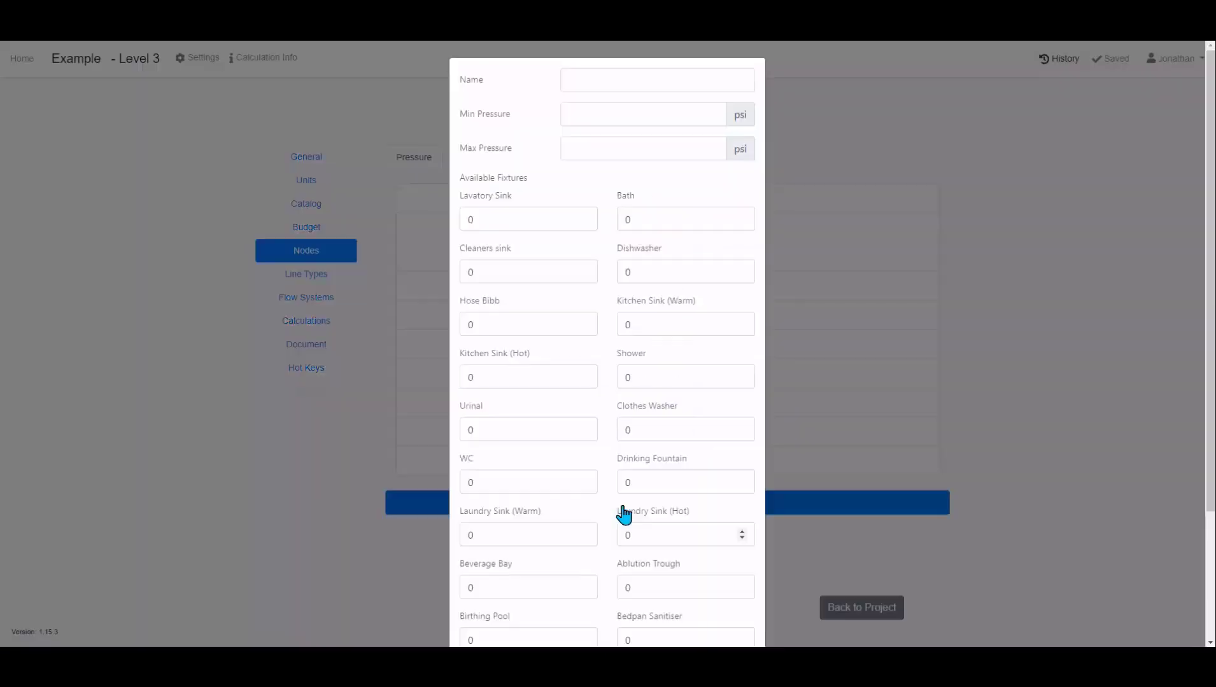
{"action": "left_click", "coordinate": [597, 81]}
{"action": "left_click", "coordinate": [664, 135]}
{"action": "left_click", "coordinate": [633, 116]}
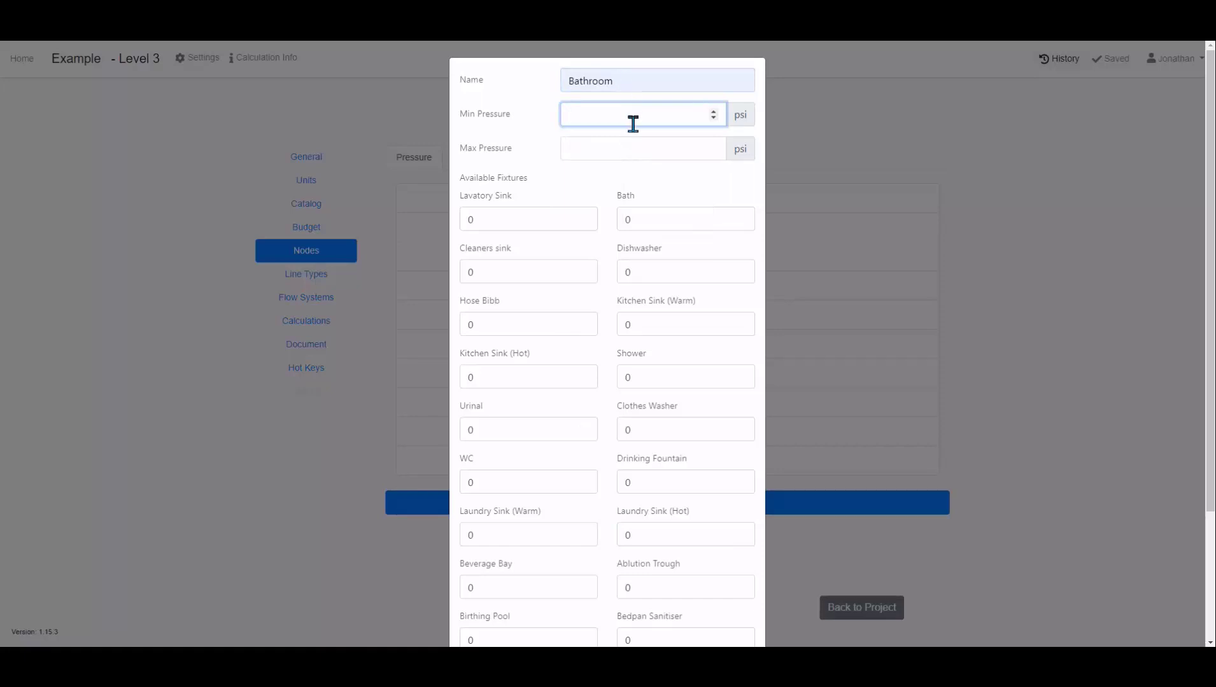
{"action": "key", "text": "Tab"}
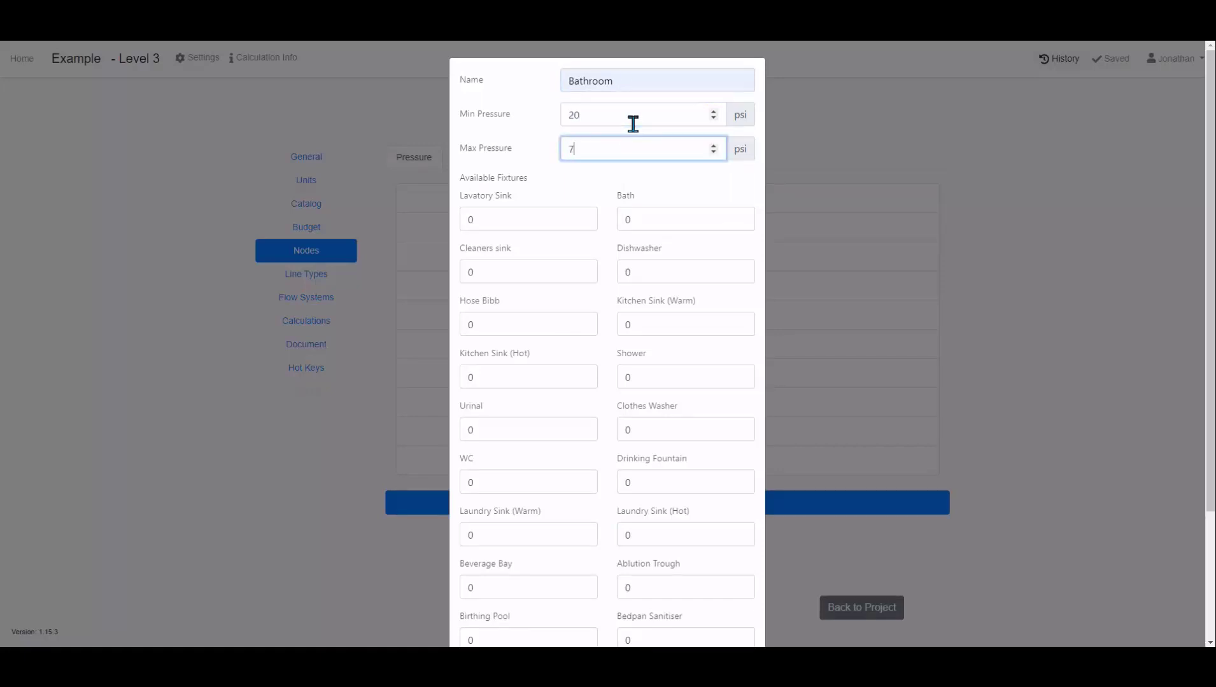
{"action": "left_click", "coordinate": [596, 182]}
Give the group 4 lavatory sinks, 3 WCs and 1 shower, create it, and return to the project.
{"action": "left_click", "coordinate": [476, 216]}
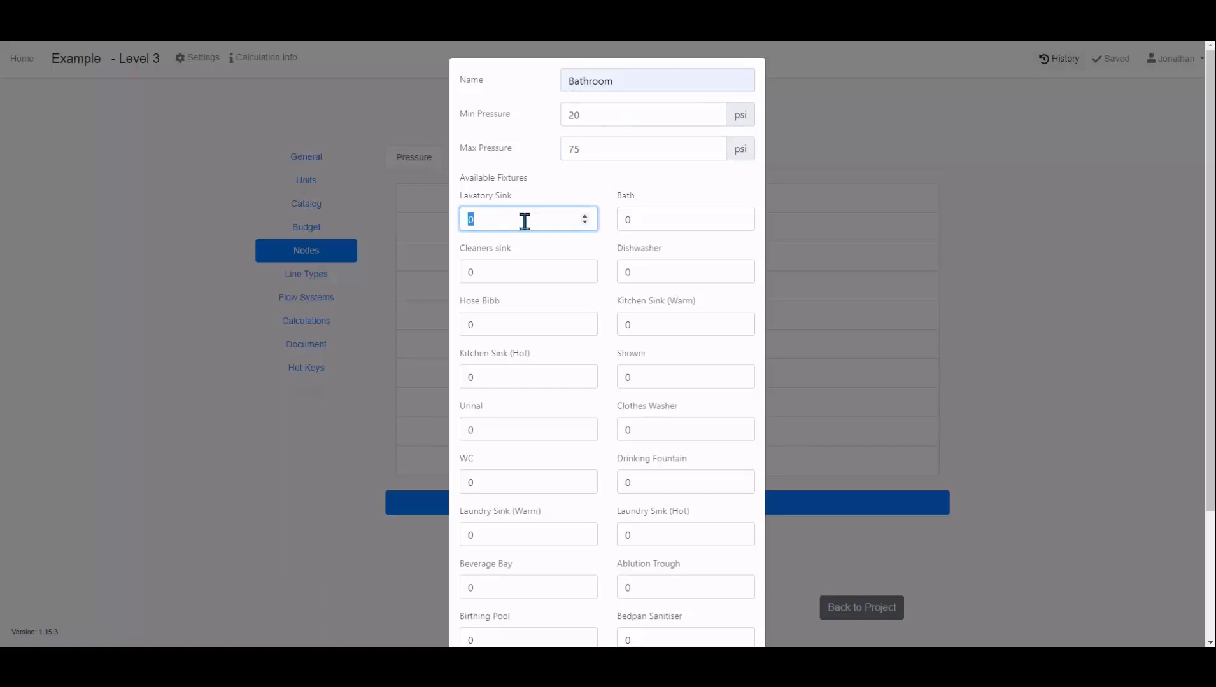
{"action": "type", "text": "4"}
{"action": "left_click", "coordinate": [590, 266]}
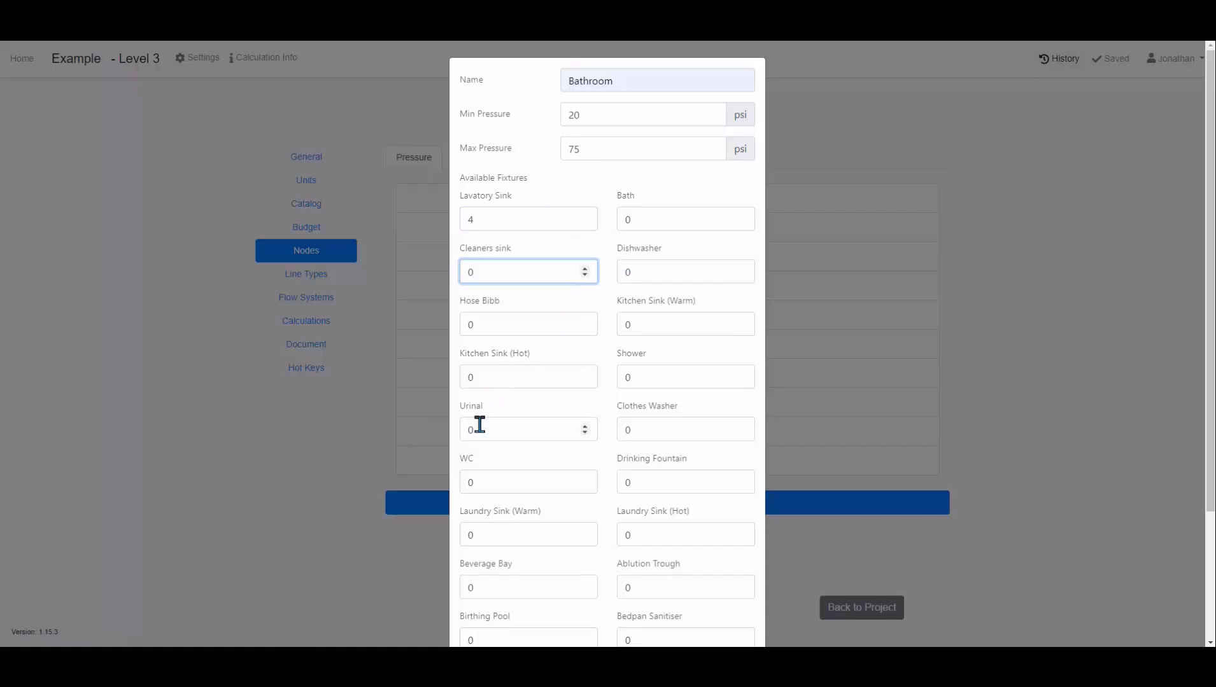
{"action": "left_click", "coordinate": [469, 481]}
{"action": "type", "text": "3"}
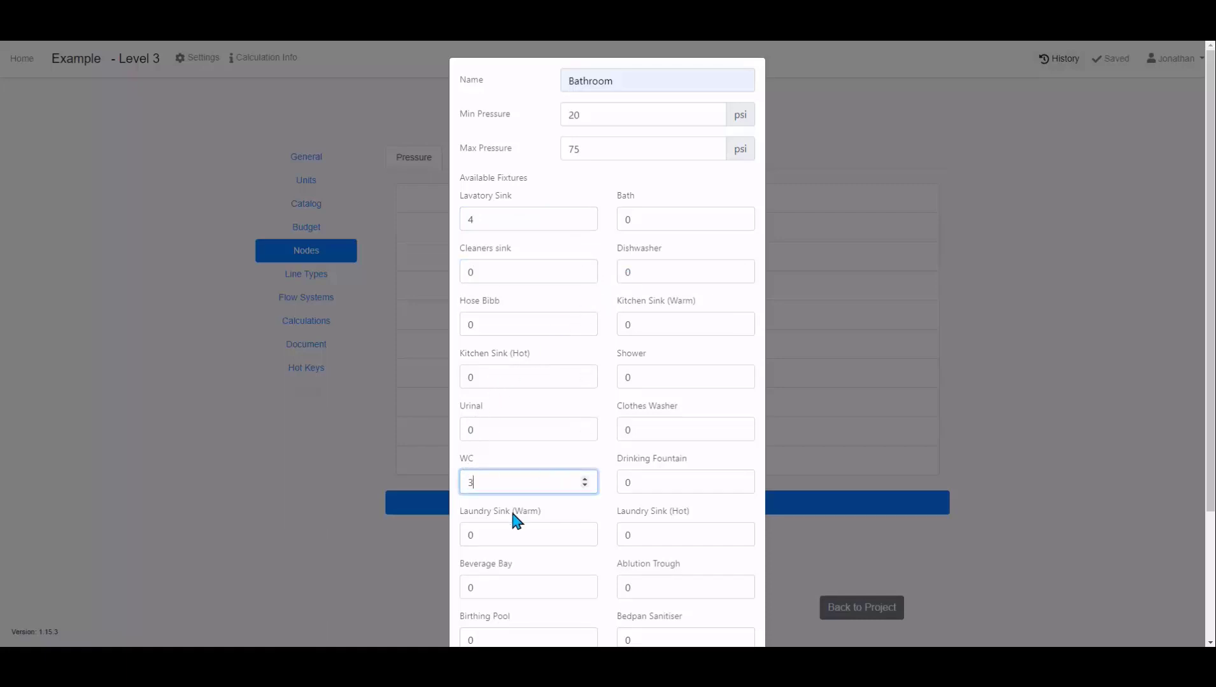
{"action": "left_click", "coordinate": [625, 376]}
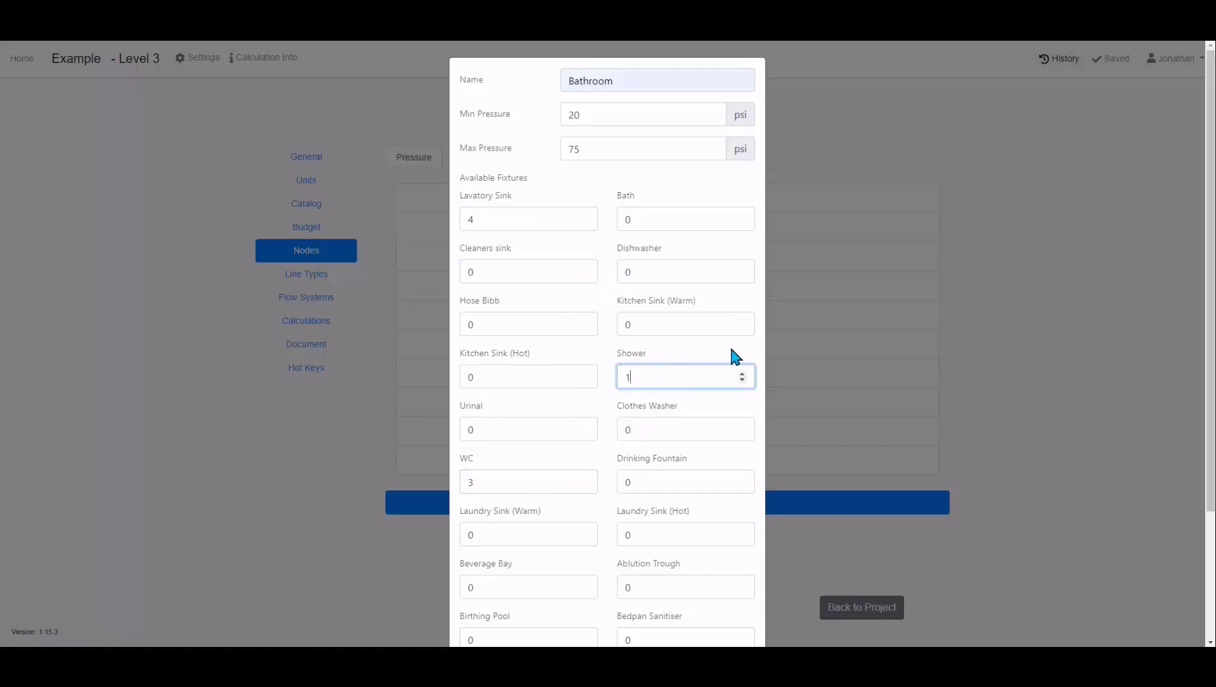
{"action": "scroll", "coordinate": [727, 347], "scroll_direction": "down", "scroll_amount": 3}
{"action": "left_click", "coordinate": [669, 608]}
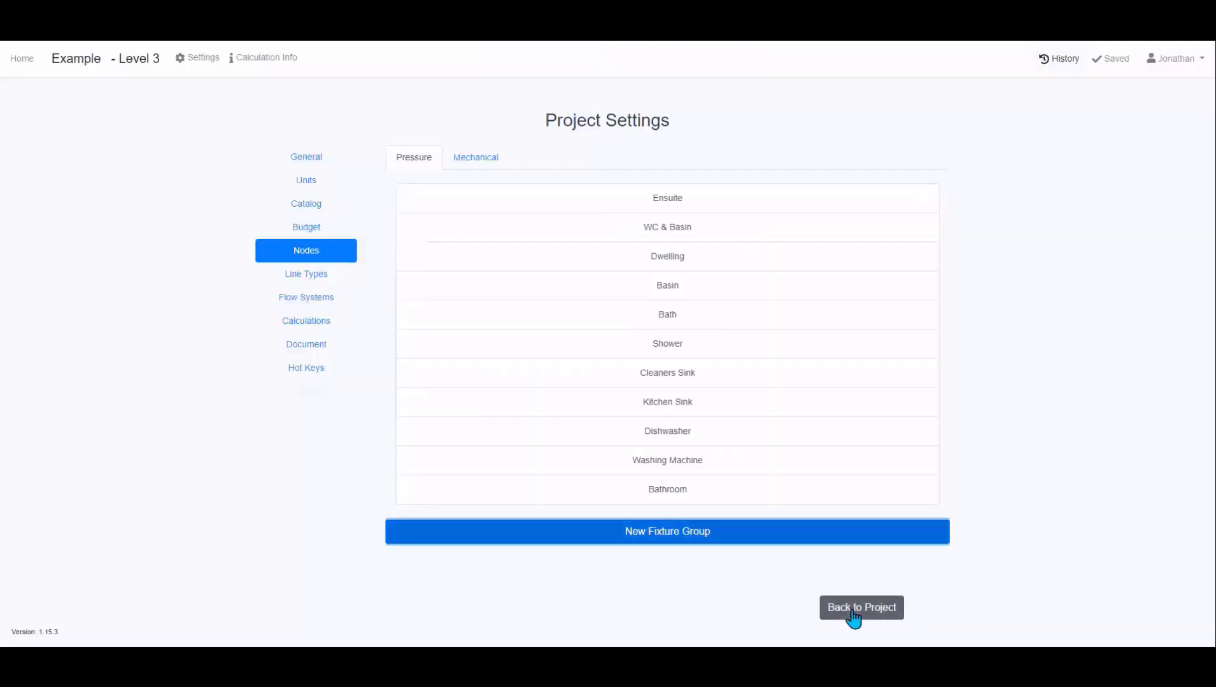
{"action": "left_click", "coordinate": [854, 610]}
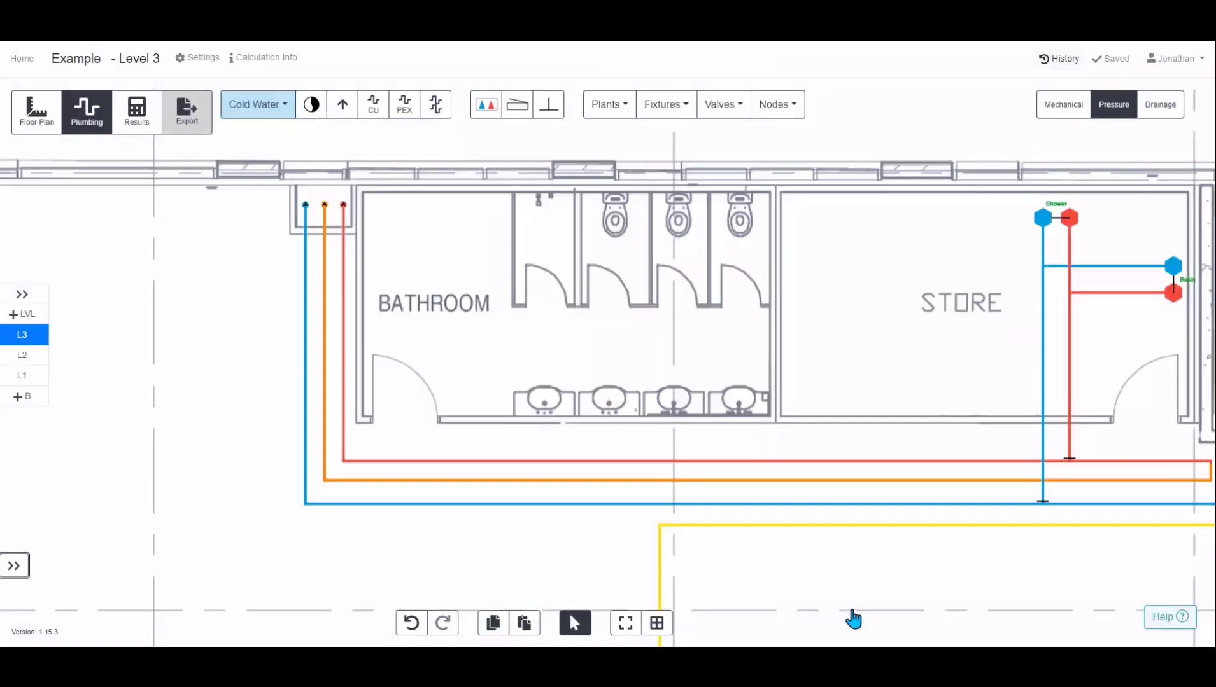
{"action": "left_click", "coordinate": [800, 105]}
Place a Bathroom load node in the bathroom and review its cold and hot water properties.
{"action": "scroll", "coordinate": [881, 191], "scroll_direction": "down", "scroll_amount": 3}
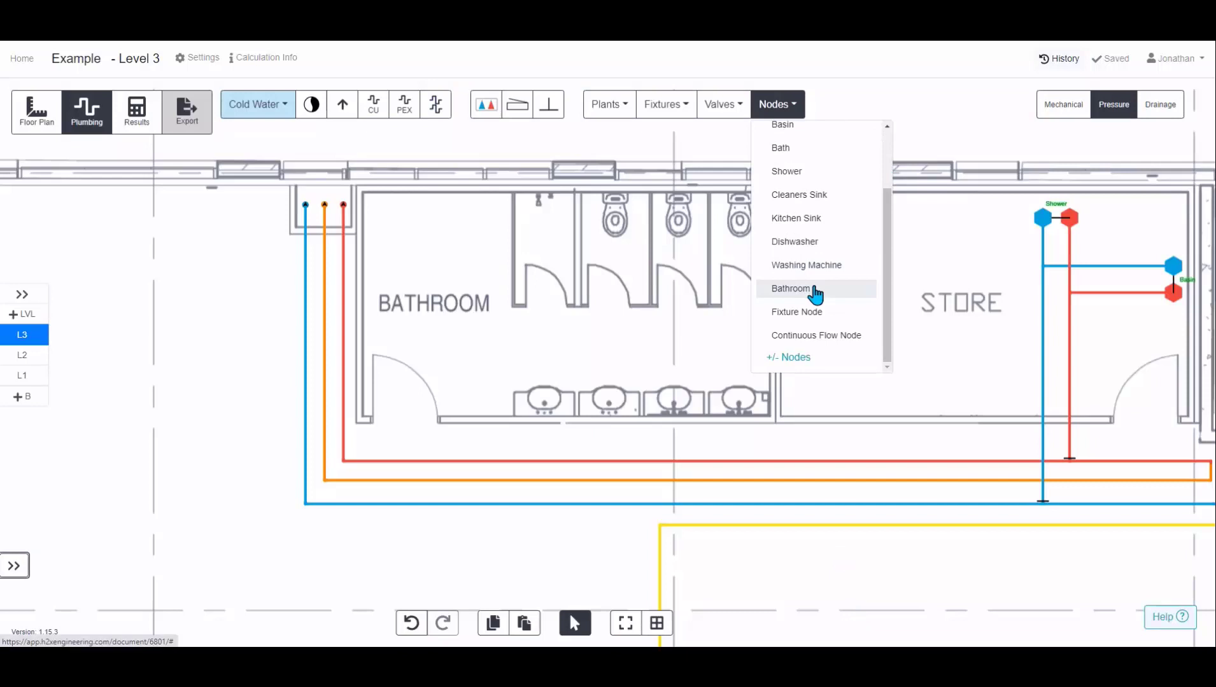
{"action": "left_click", "coordinate": [815, 294]}
{"action": "left_click", "coordinate": [578, 252]}
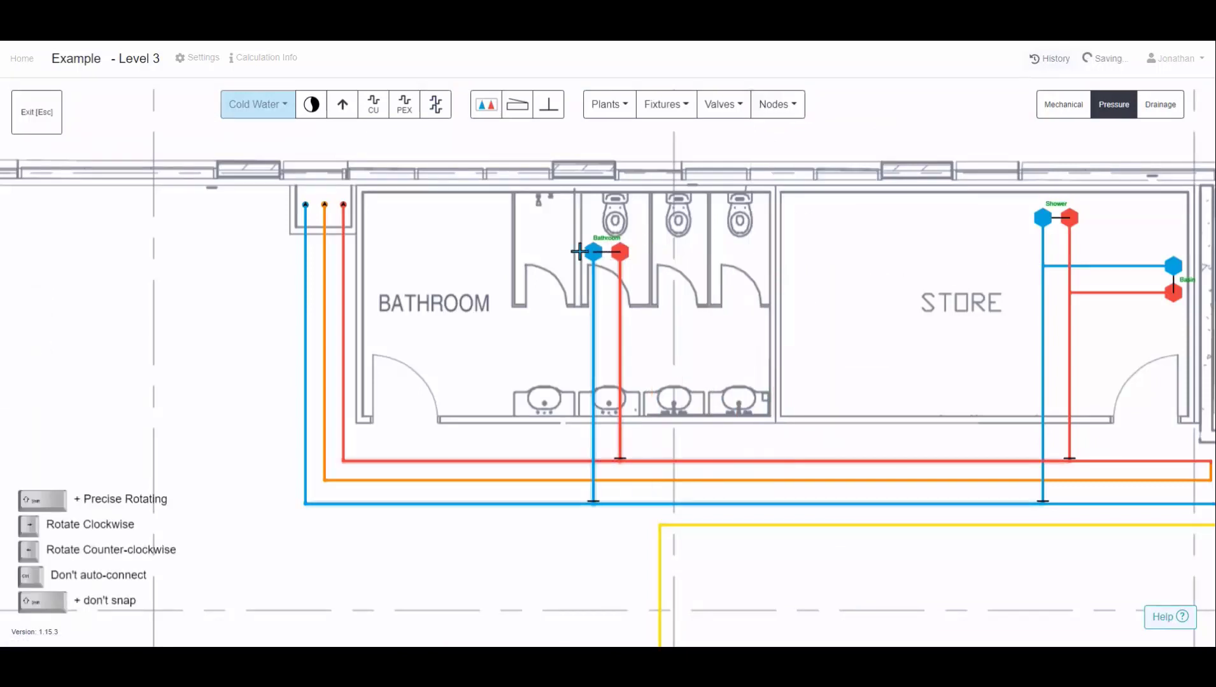
{"action": "left_click", "coordinate": [593, 254]}
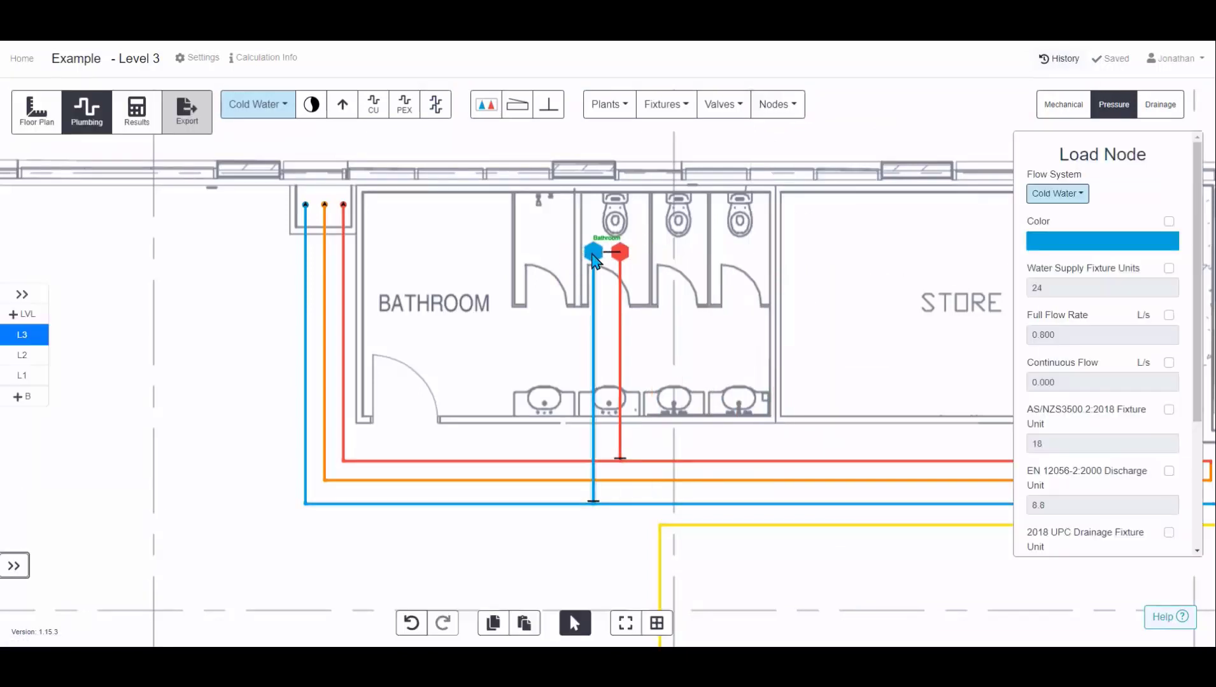
{"action": "left_click", "coordinate": [619, 254]}
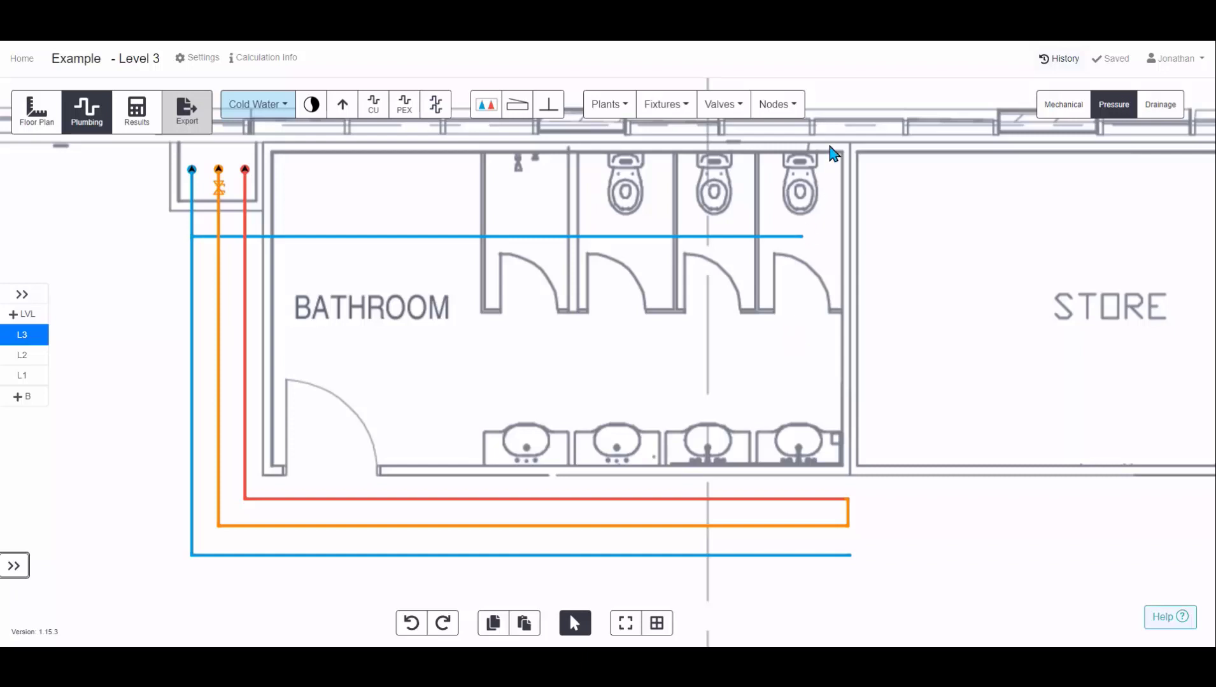
Place a Fixture Node on the bottom cold-water pipe and check its Load Node properties.
{"action": "left_click", "coordinate": [793, 107]}
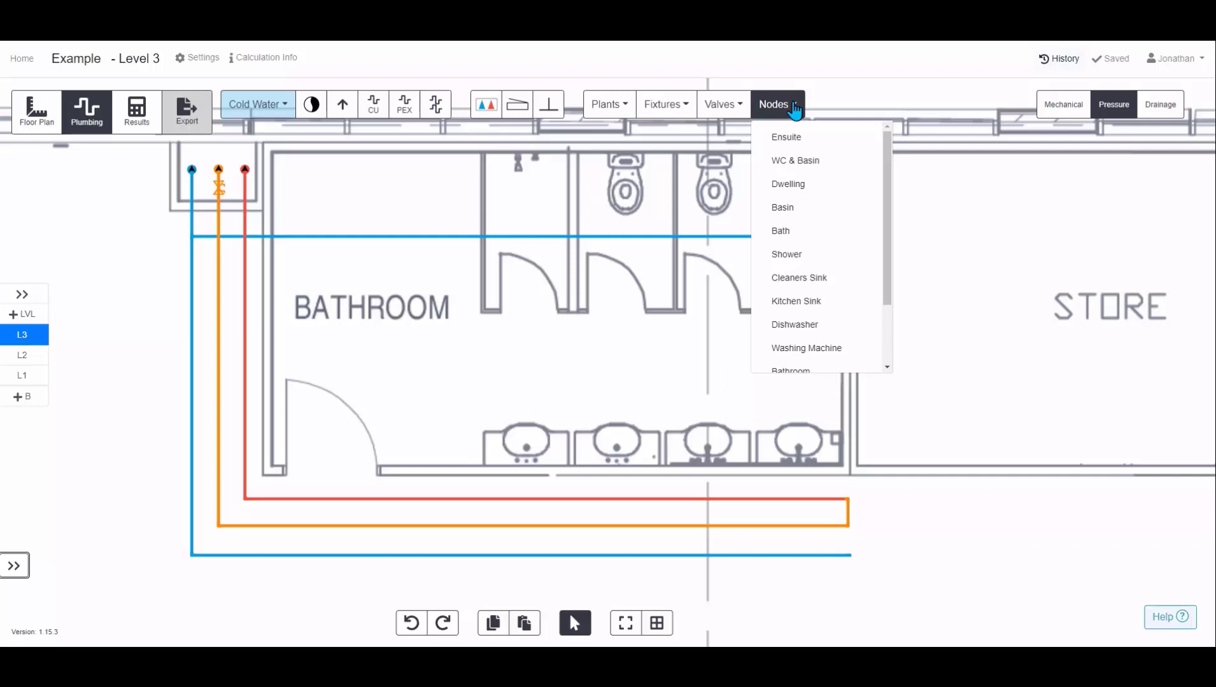
{"action": "left_click", "coordinate": [609, 157]}
{"action": "left_click", "coordinate": [662, 109]}
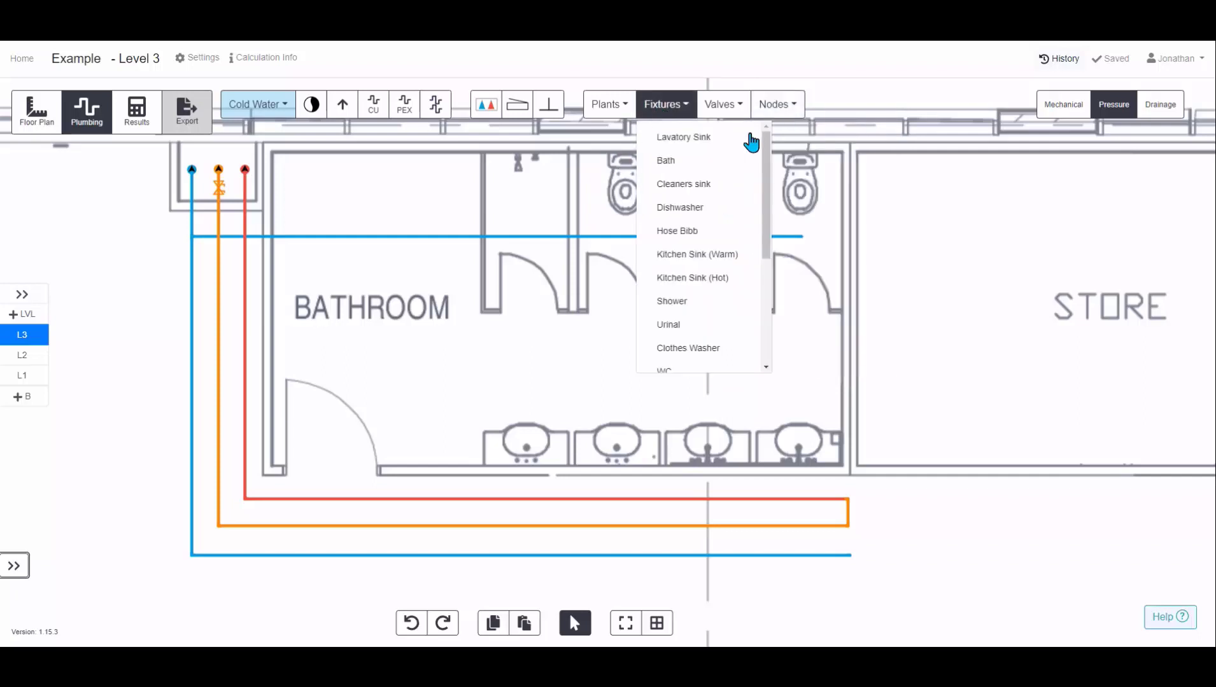
{"action": "mouse_move", "coordinate": [770, 157]}
{"action": "left_mouse_down"}
{"action": "mouse_move", "coordinate": [772, 251]}
{"action": "mouse_move", "coordinate": [768, 155]}
{"action": "left_mouse_up"}
{"action": "left_click", "coordinate": [794, 184]}
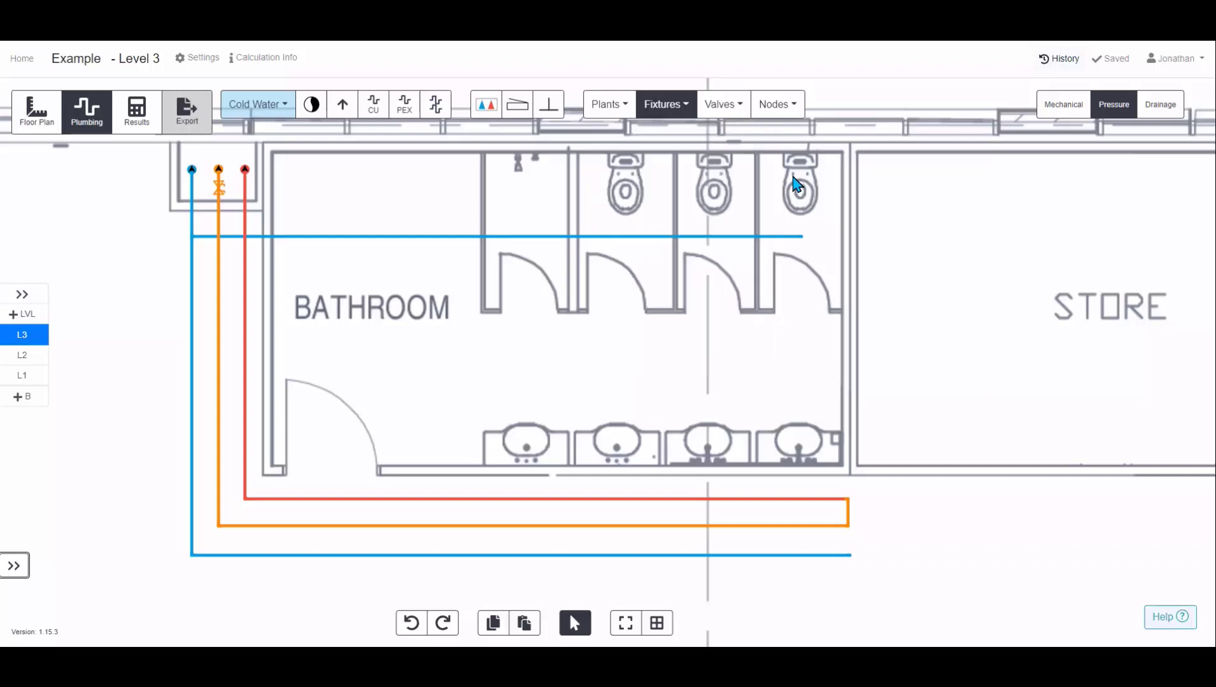
{"action": "left_click", "coordinate": [783, 115]}
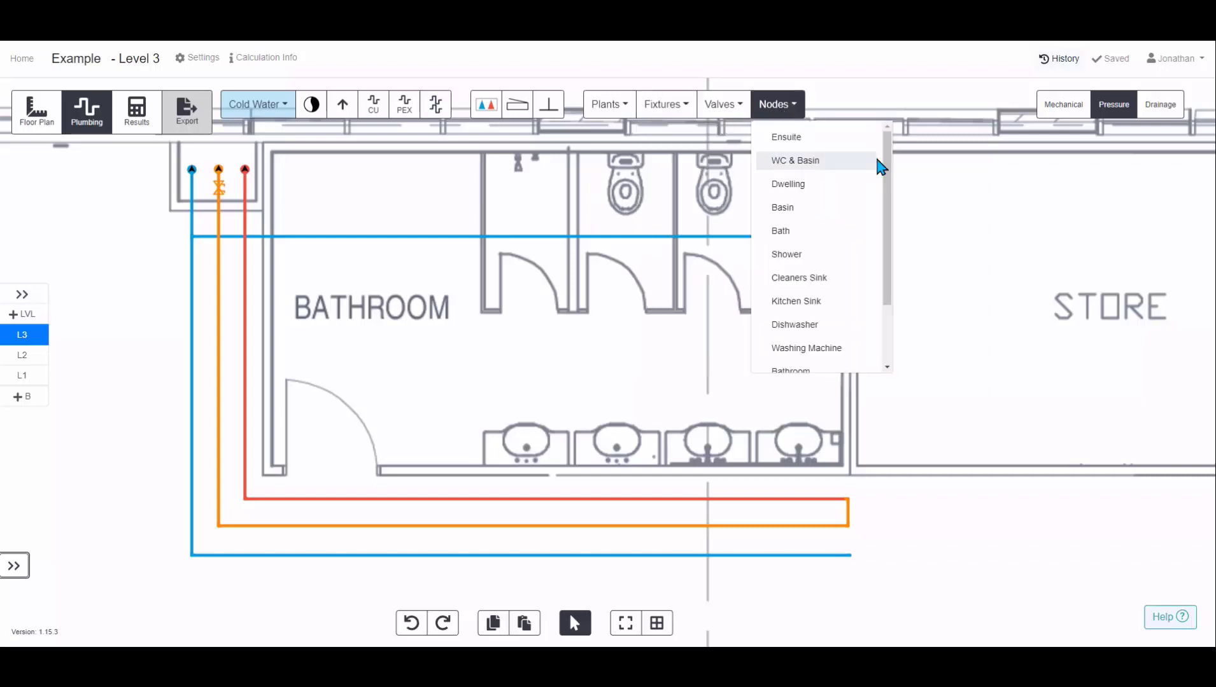
{"action": "left_click_drag", "start_coordinate": [890, 190], "coordinate": [889, 266]}
{"action": "left_click", "coordinate": [825, 313]}
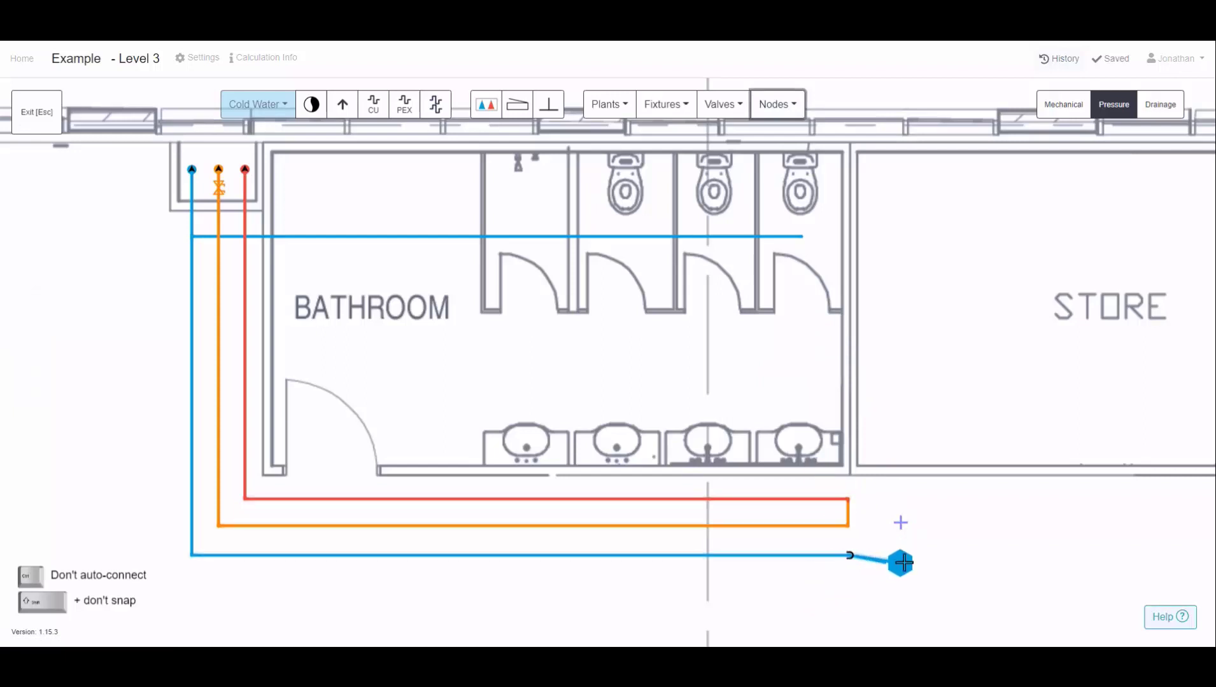
{"action": "left_click", "coordinate": [782, 604]}
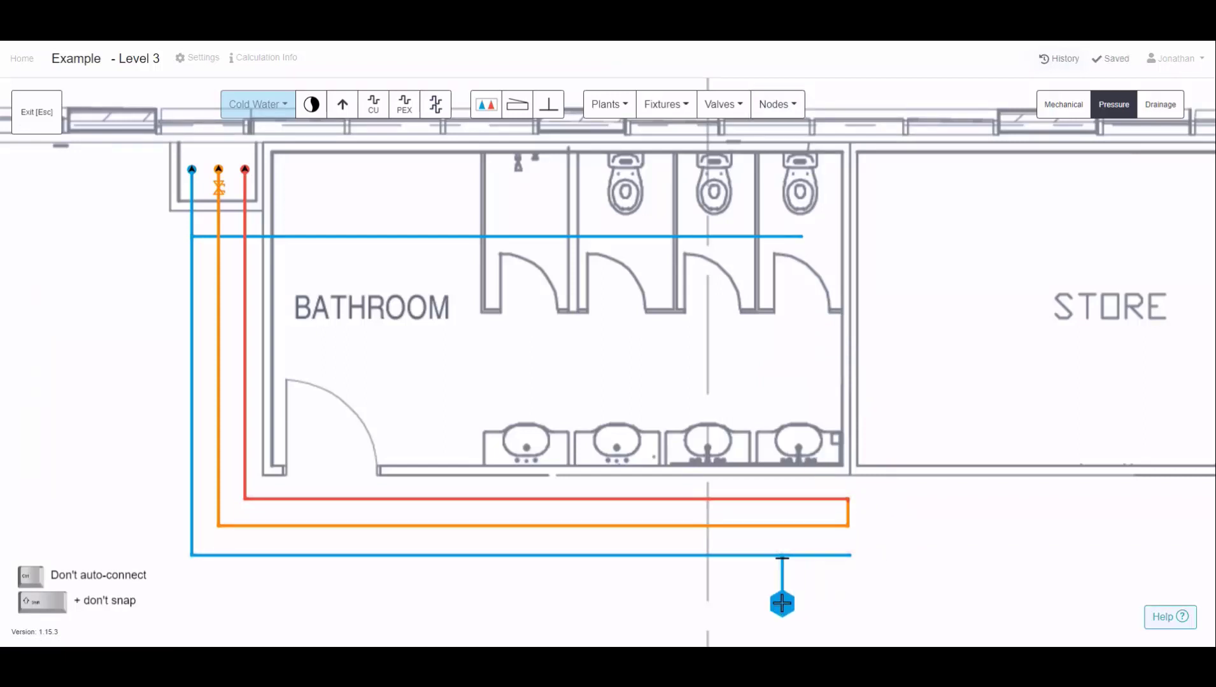
{"action": "left_click", "coordinate": [788, 616]}
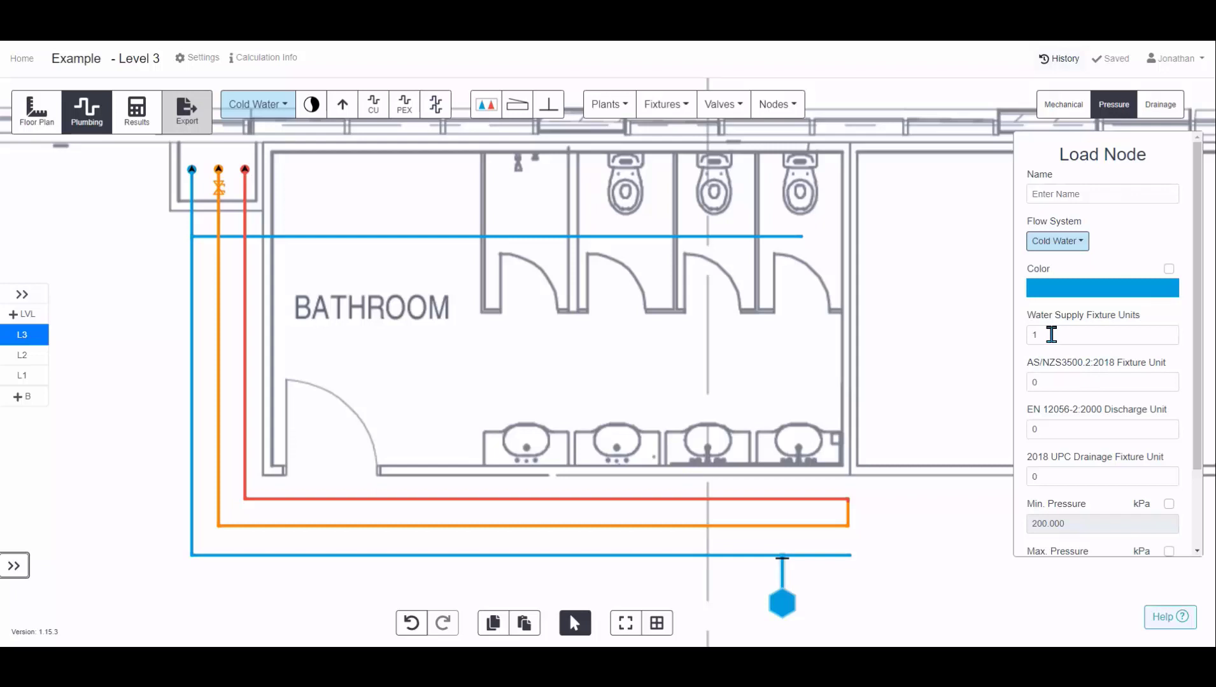
Delete the leftover cold-water pipe running past the new fixture node.
{"action": "scroll", "coordinate": [1051, 335], "scroll_direction": "down", "scroll_amount": 3}
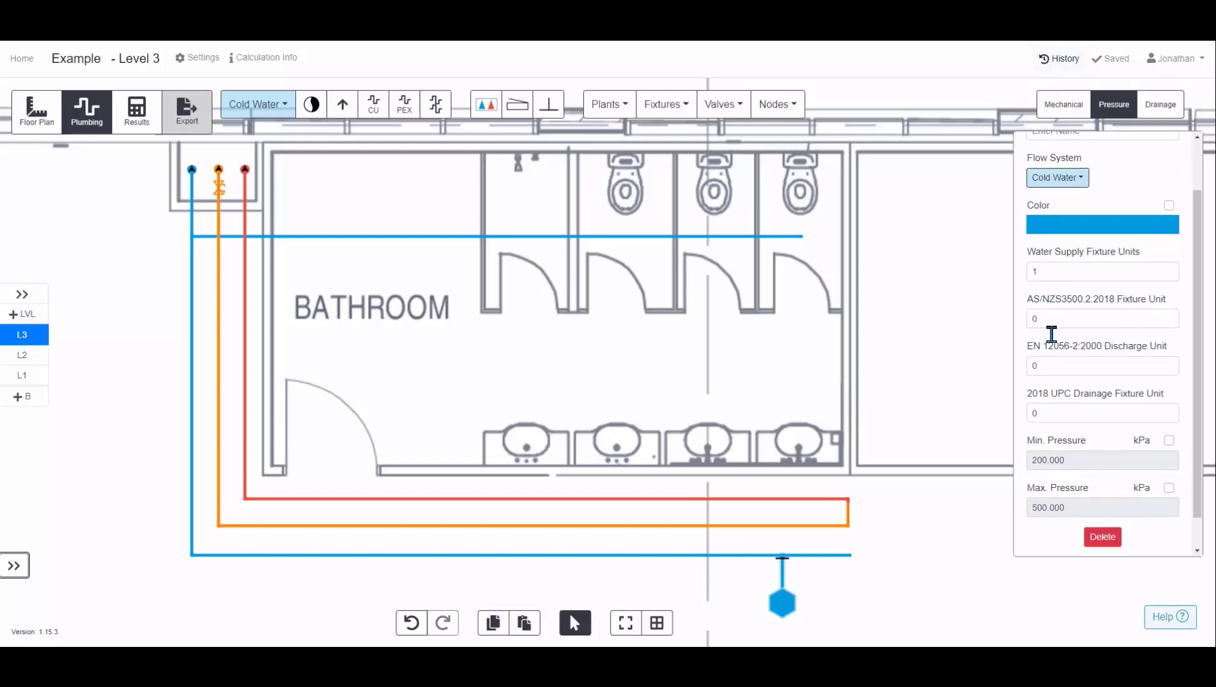
{"action": "left_click", "coordinate": [937, 529]}
{"action": "left_click", "coordinate": [841, 558]}
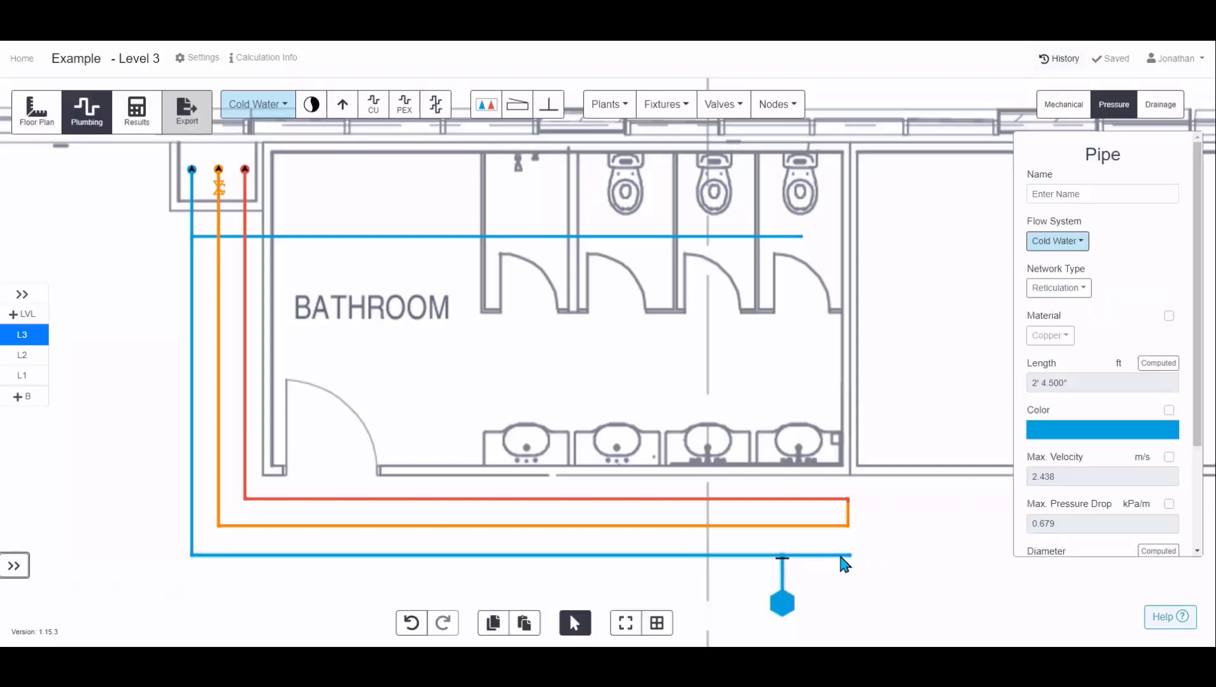
{"action": "key", "text": "Delete"}
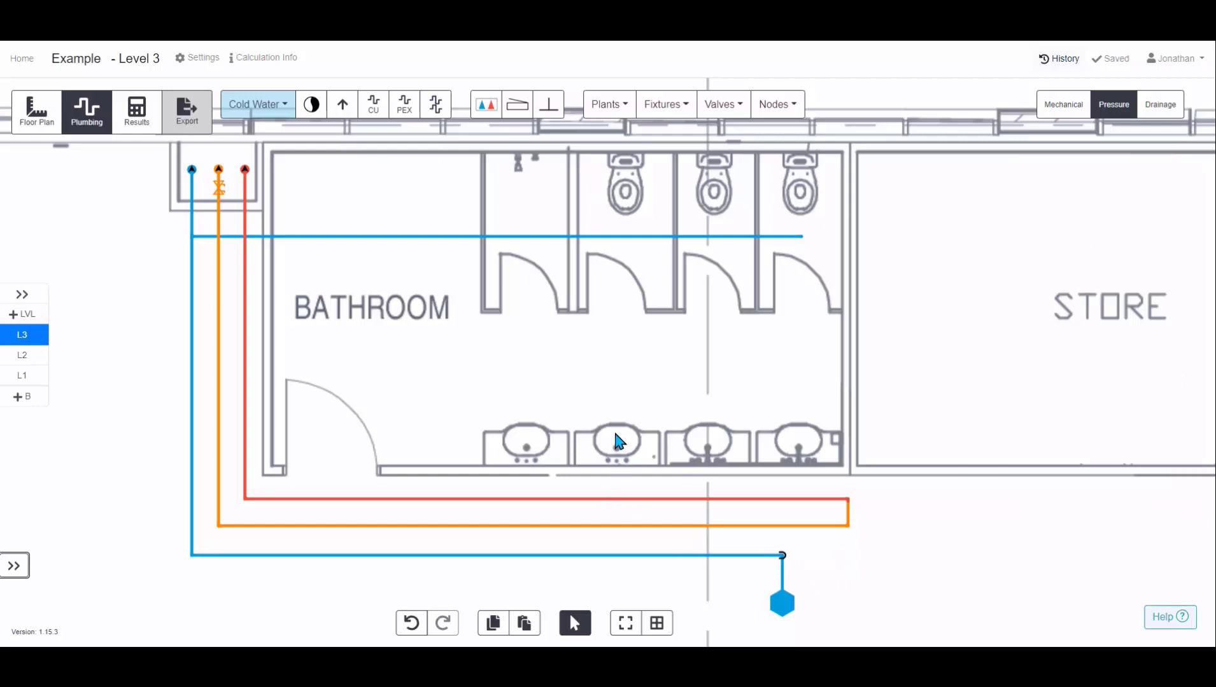
{"action": "scroll", "coordinate": [656, 146], "scroll_direction": "up", "scroll_amount": 5}
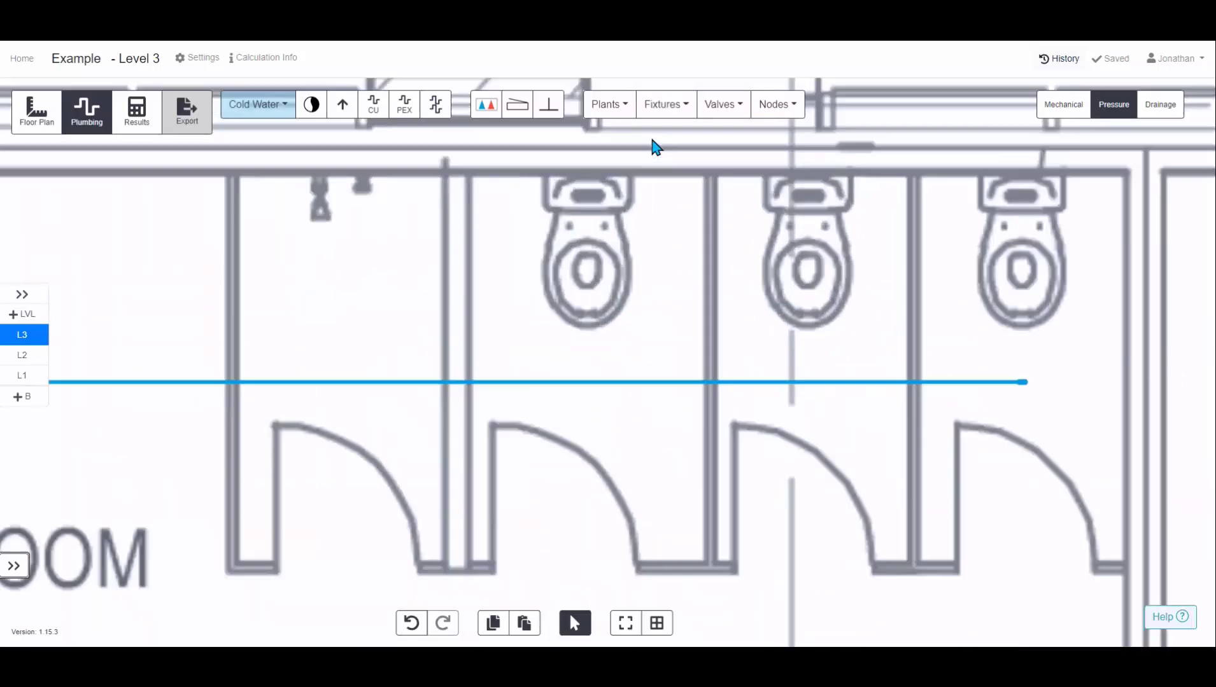
Place a WC fixture on the first toilet and align it.
{"action": "left_click", "coordinate": [686, 105]}
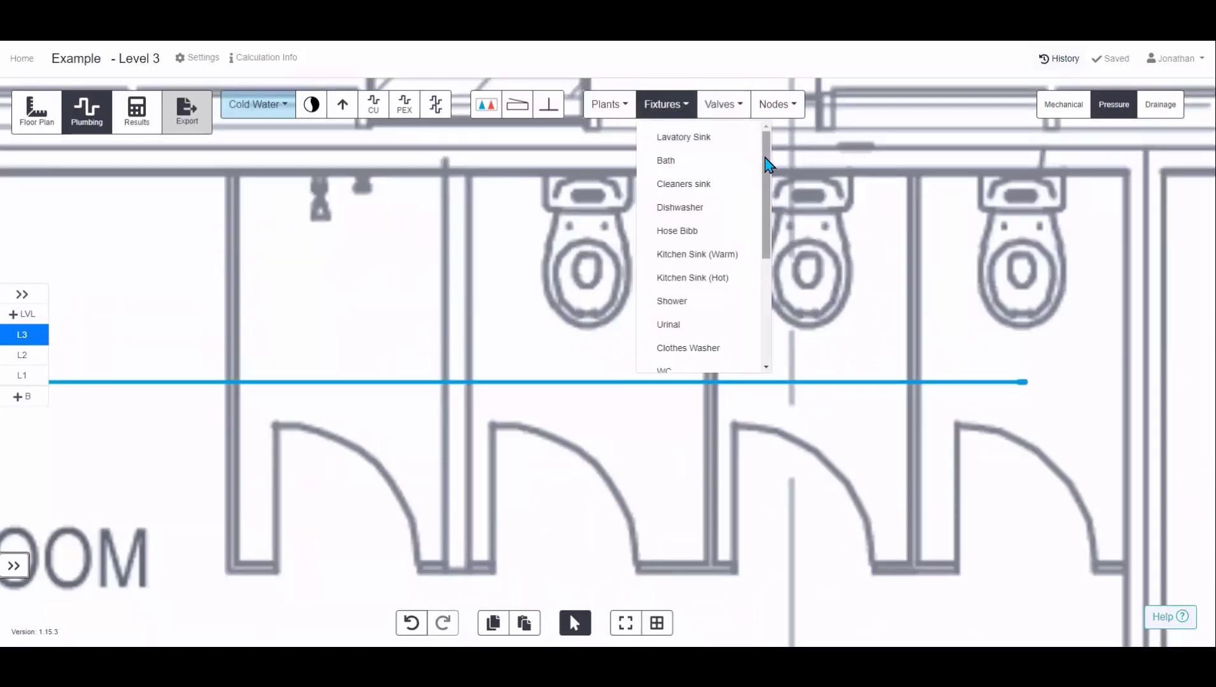
{"action": "scroll", "coordinate": [744, 210], "scroll_direction": "down", "scroll_amount": 2}
{"action": "left_click", "coordinate": [676, 283]}
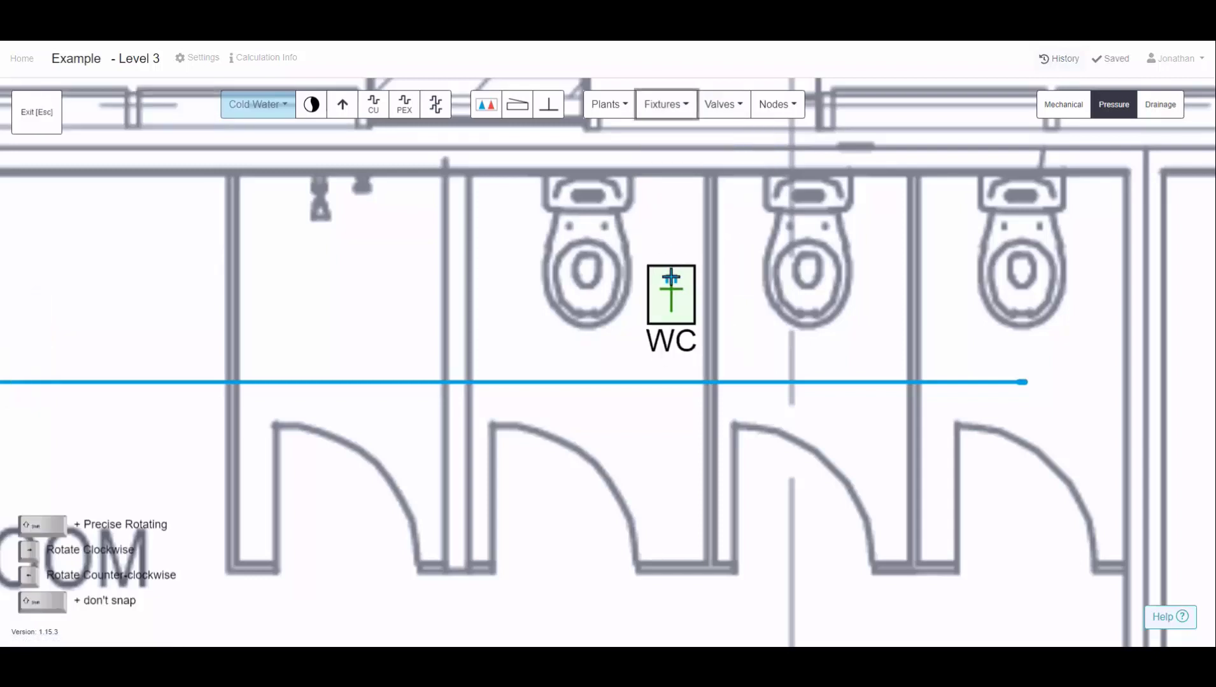
{"action": "scroll", "coordinate": [671, 278], "scroll_direction": "up", "scroll_amount": 7}
{"action": "left_click", "coordinate": [671, 271]}
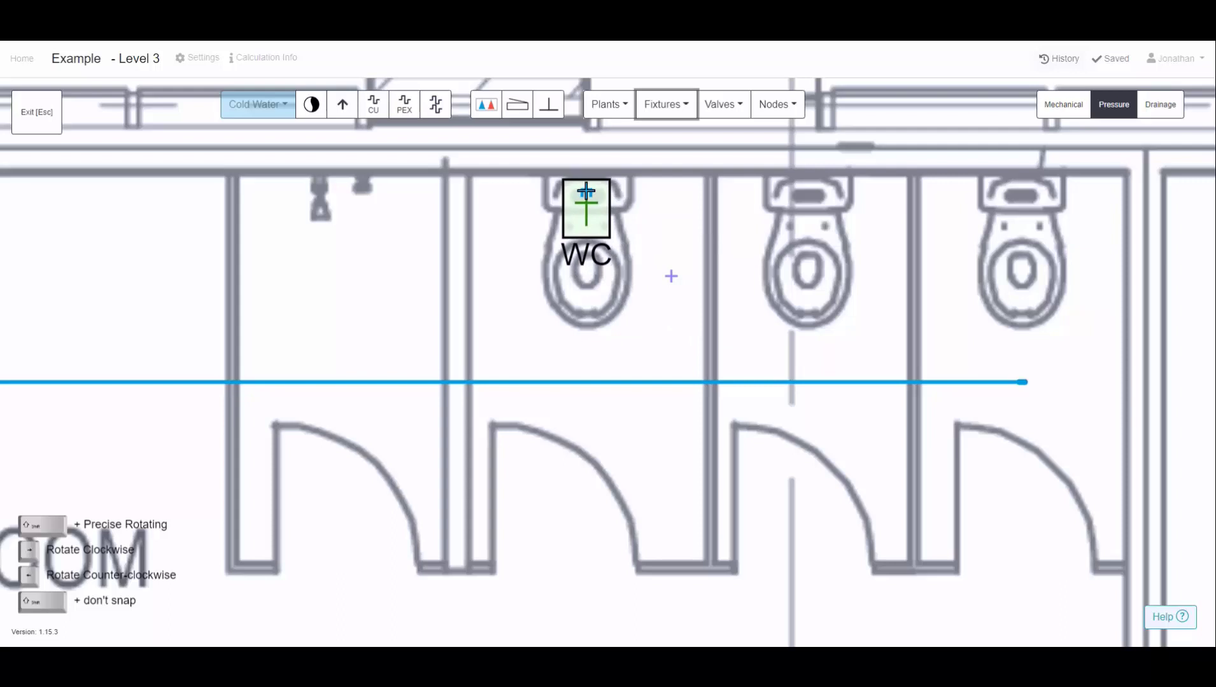
{"action": "left_click_drag", "start_coordinate": [585, 205], "coordinate": [583, 204]}
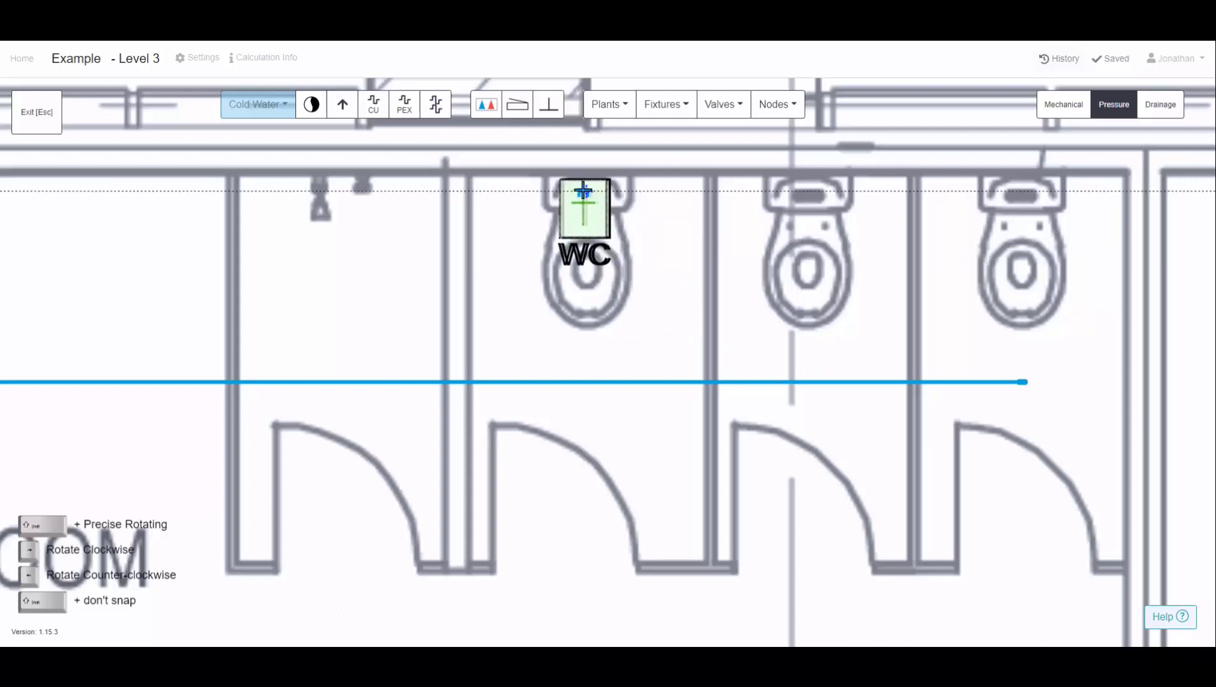
Copy the WC fixture onto the second toilet, discarding the extra pasted copy.
{"action": "key", "text": "ctrl+c"}
{"action": "key", "text": "ctrl+v"}
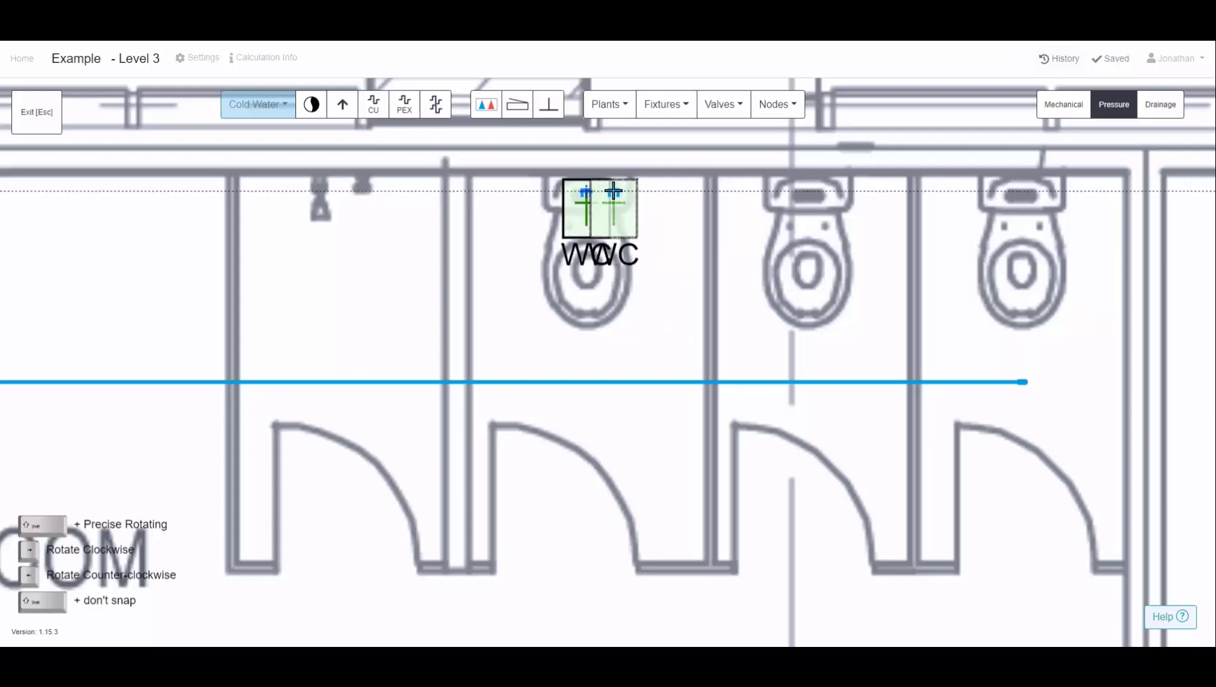
{"action": "left_click", "coordinate": [734, 190]}
{"action": "left_click_drag", "start_coordinate": [734, 189], "coordinate": [808, 191]}
{"action": "key", "text": "ctrl+v"}
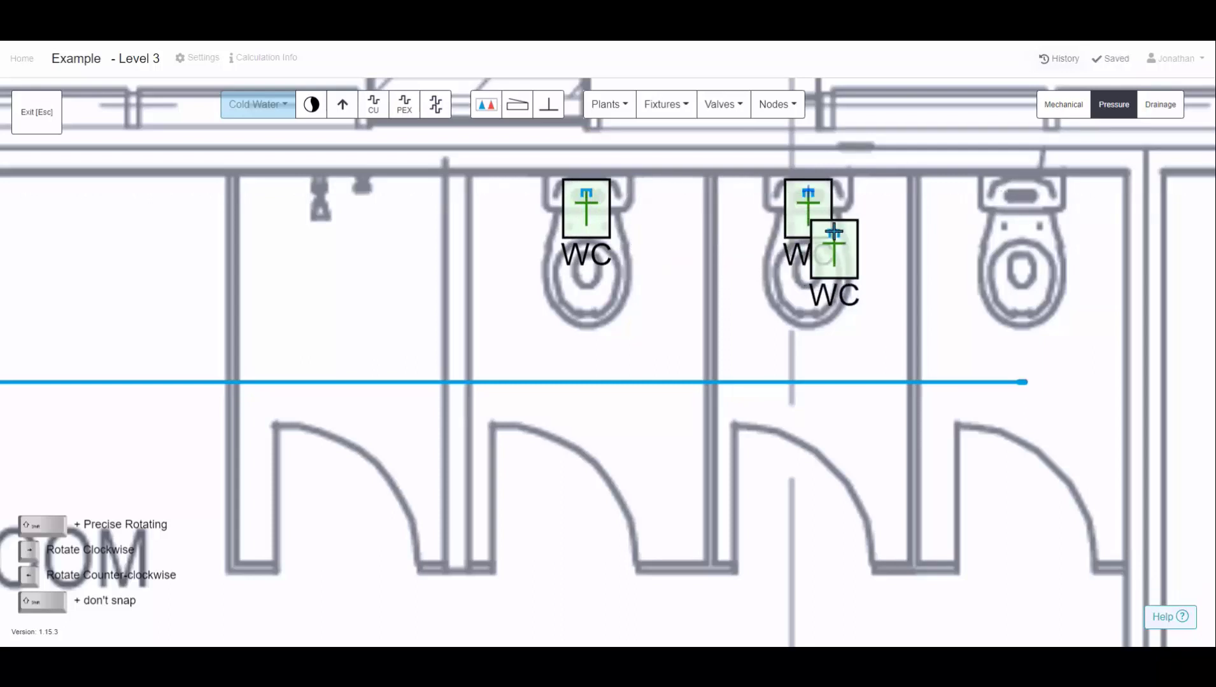
{"action": "key", "text": "Escape"}
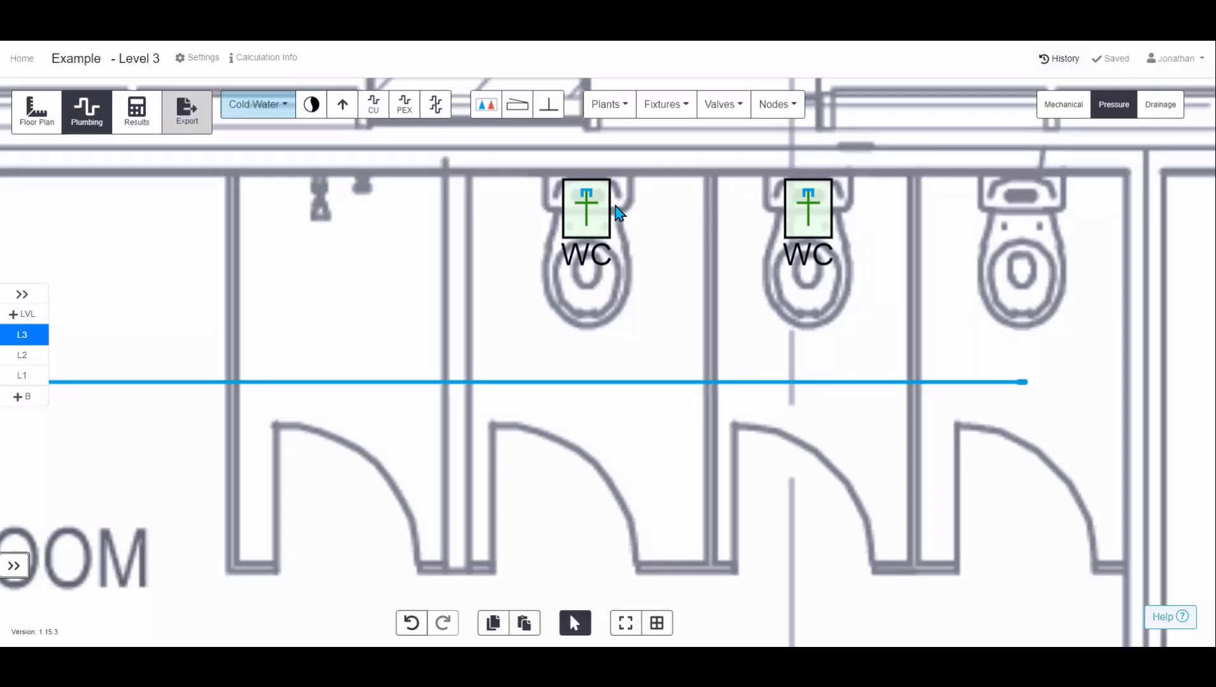
{"action": "left_click", "coordinate": [404, 104]}
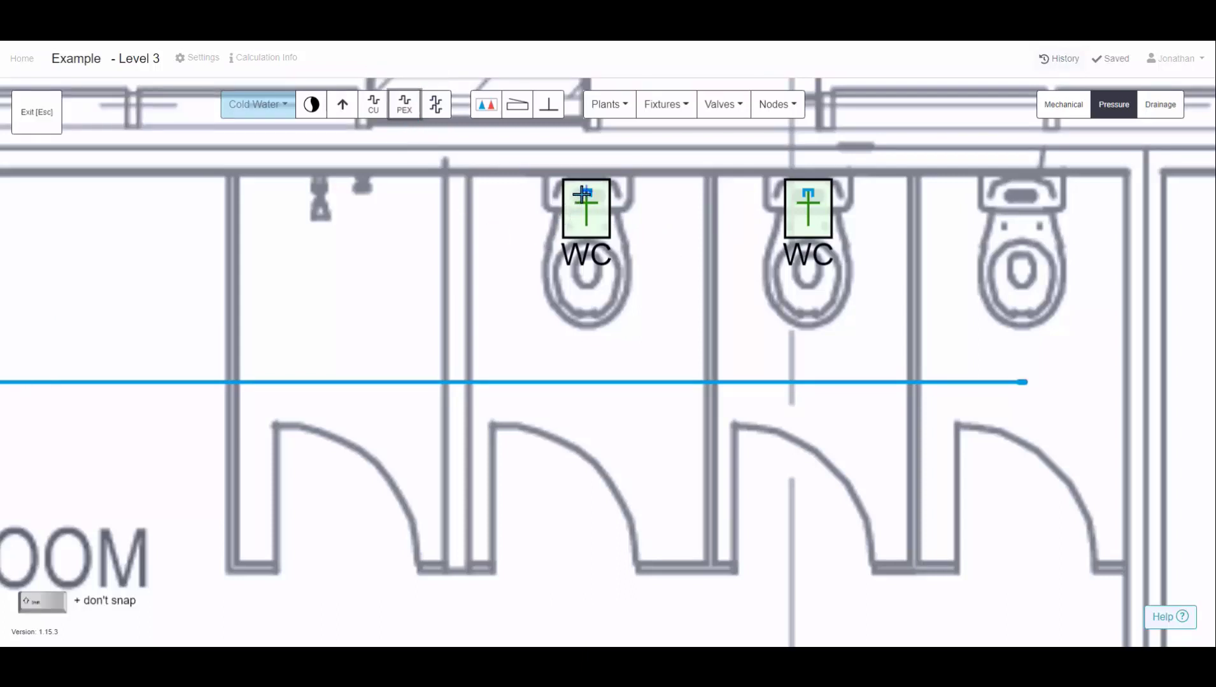
Run a cold-water drop from the WC down to the main and check the second WC's Fixture panel.
{"action": "left_click_drag", "start_coordinate": [586, 192], "coordinate": [585, 379]}
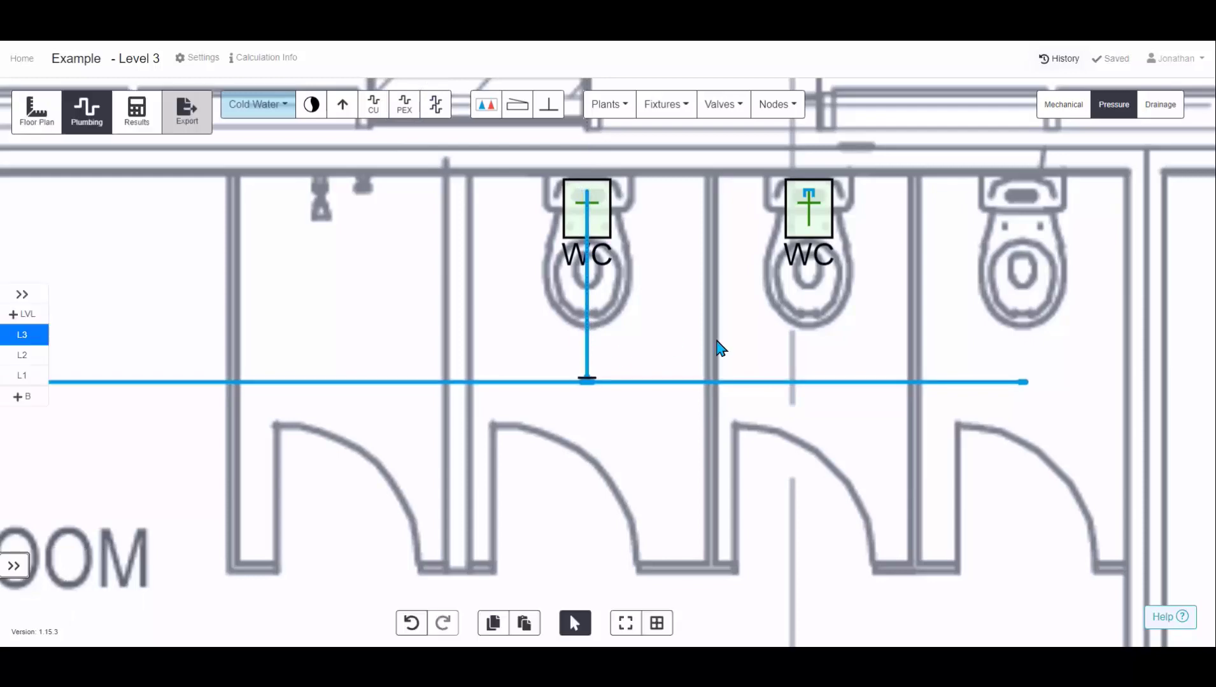
{"action": "left_click", "coordinate": [819, 225]}
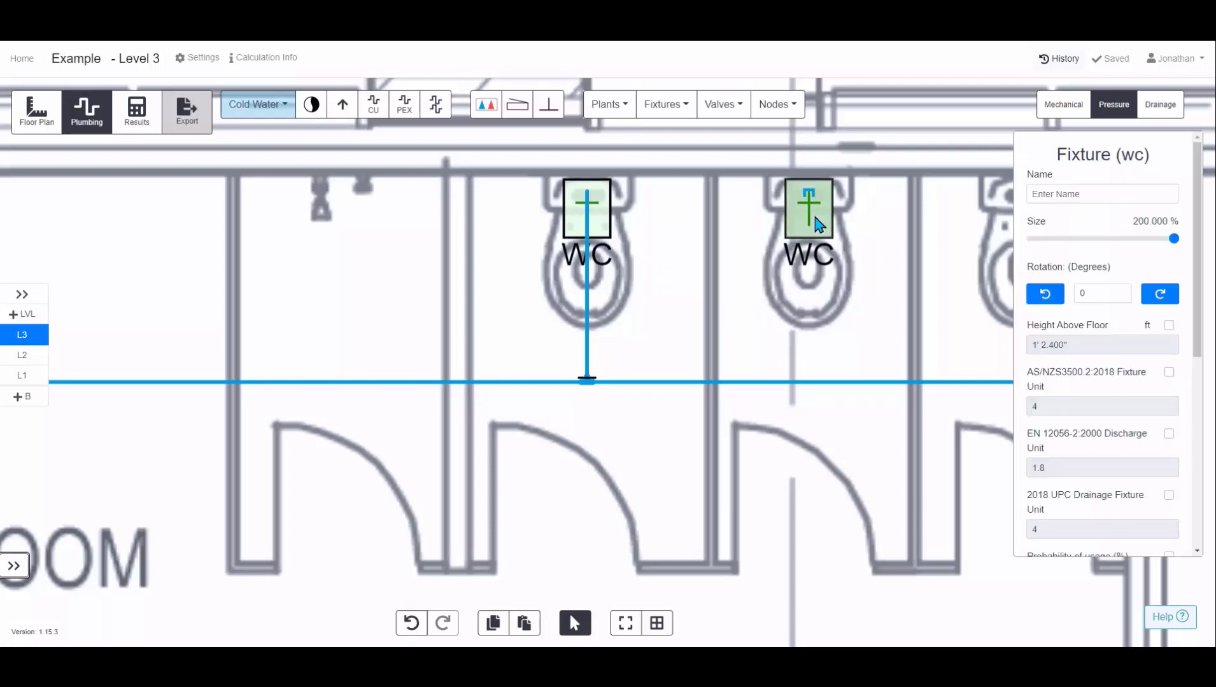
{"action": "left_click", "coordinate": [820, 382], "text": "shift"}
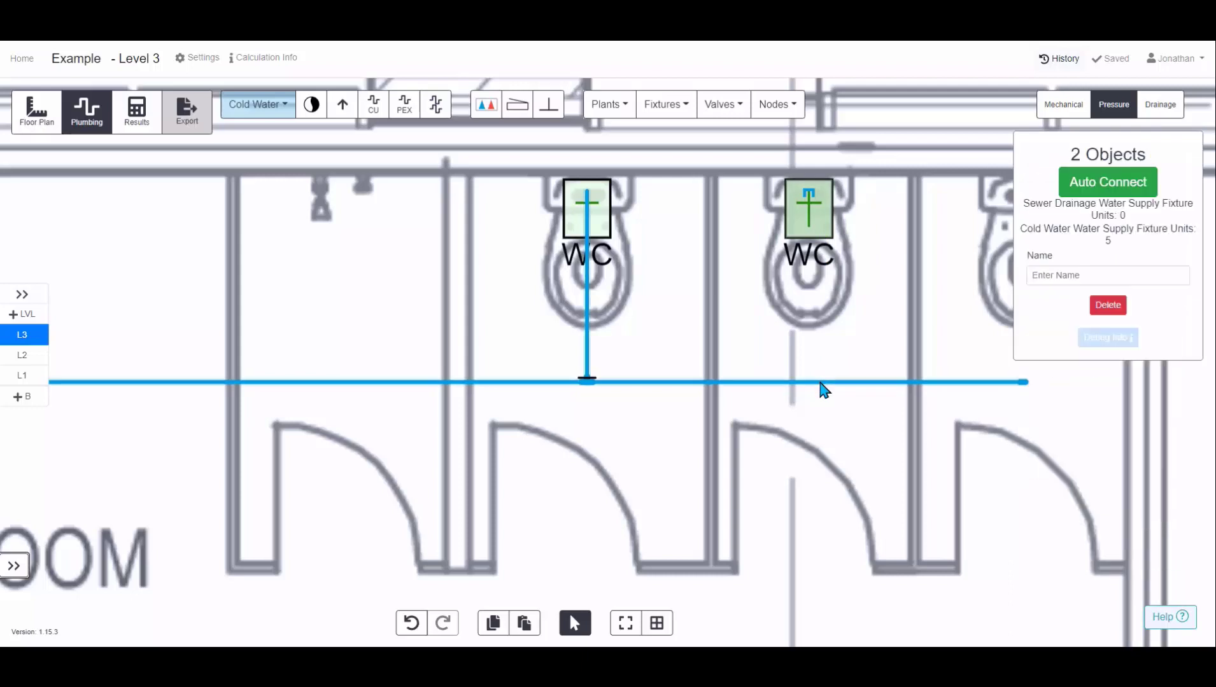
{"action": "left_click", "coordinate": [850, 324]}
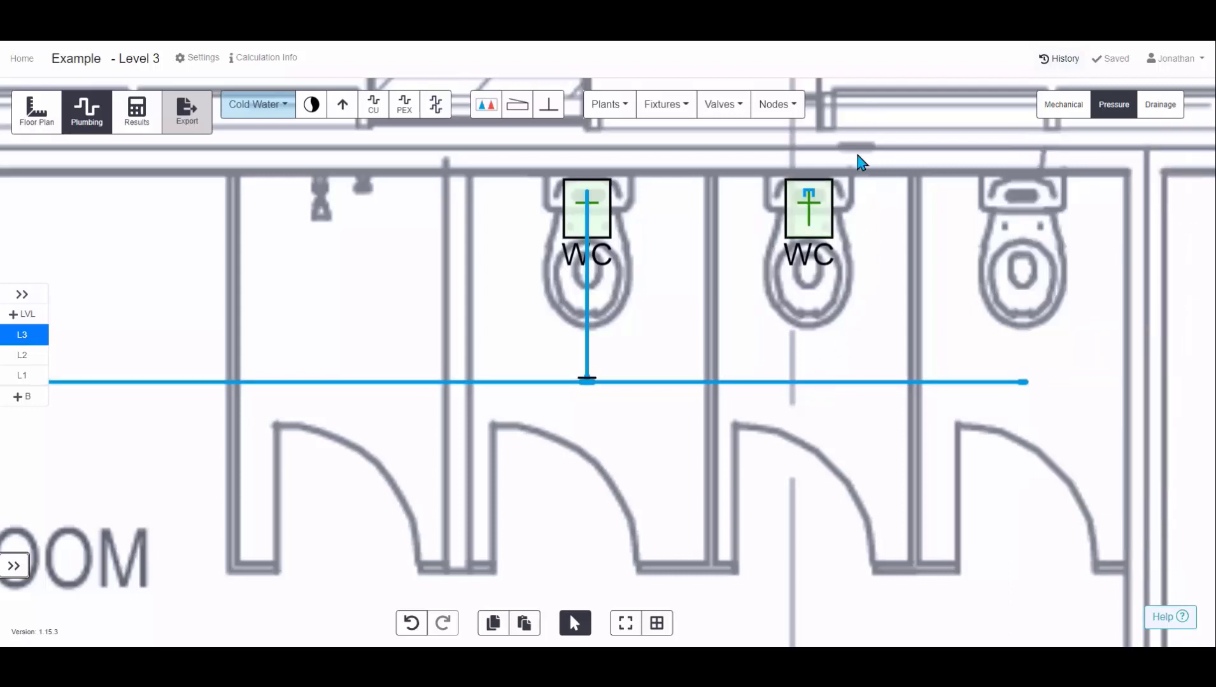
{"action": "left_click_drag", "start_coordinate": [857, 155], "coordinate": [768, 407]}
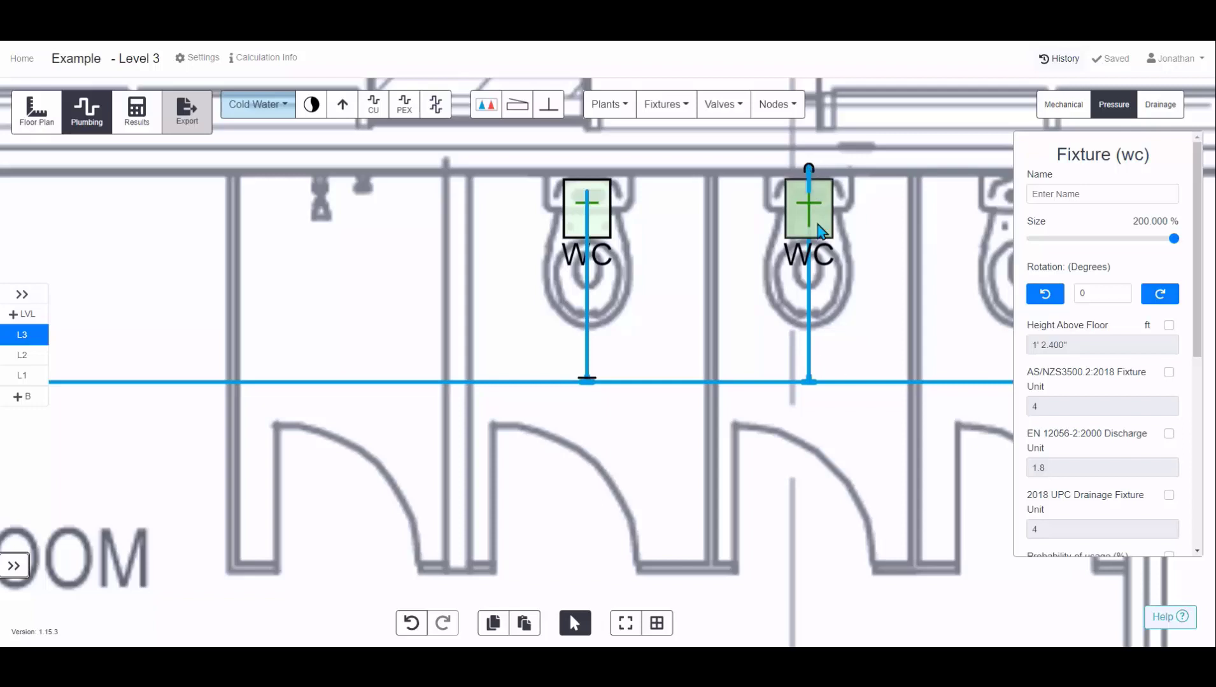
{"action": "scroll", "coordinate": [878, 255], "scroll_direction": "down", "scroll_amount": 5}
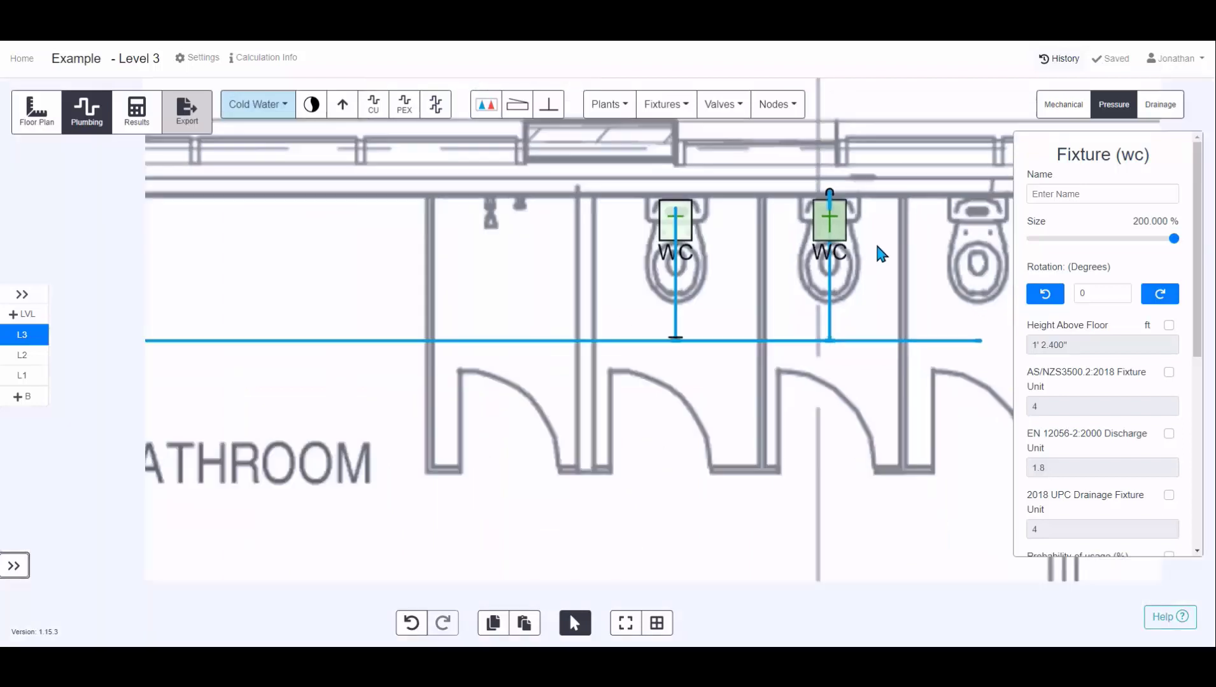
{"action": "left_click_drag", "start_coordinate": [838, 443], "coordinate": [847, 247]}
{"action": "scroll", "coordinate": [831, 340], "scroll_direction": "up", "scroll_amount": 5}
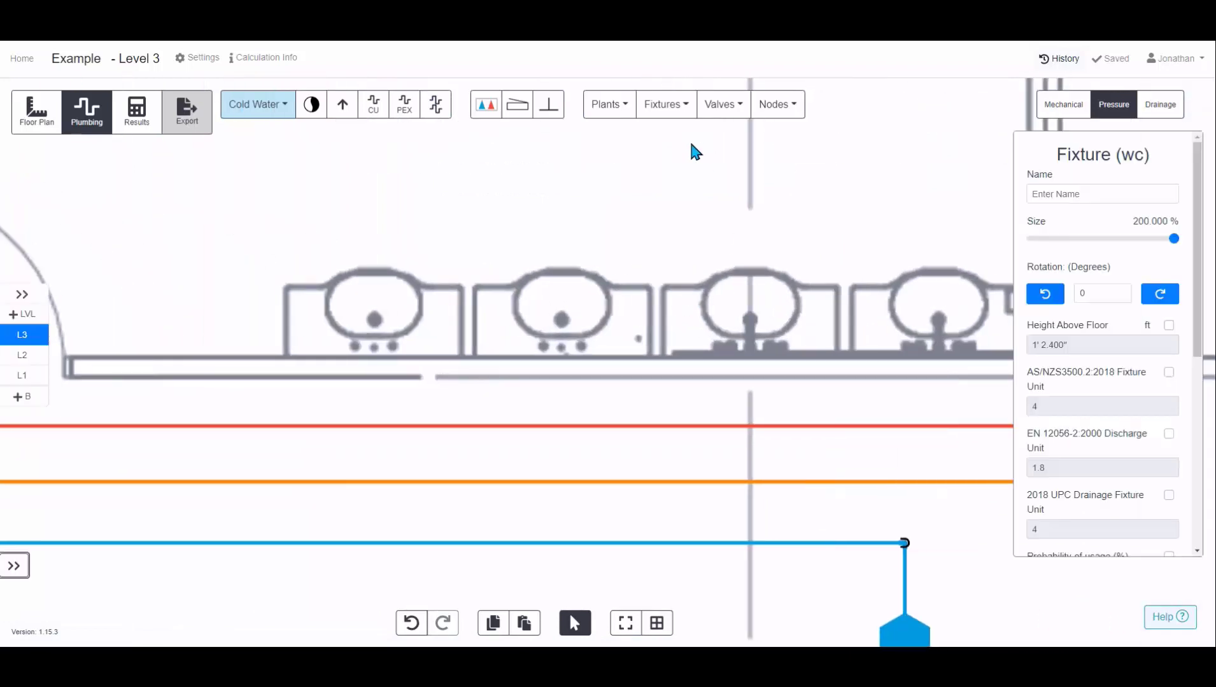
Place lavatory basin fixtures, rotated 180°, on the first and third basins.
{"action": "left_click", "coordinate": [680, 123]}
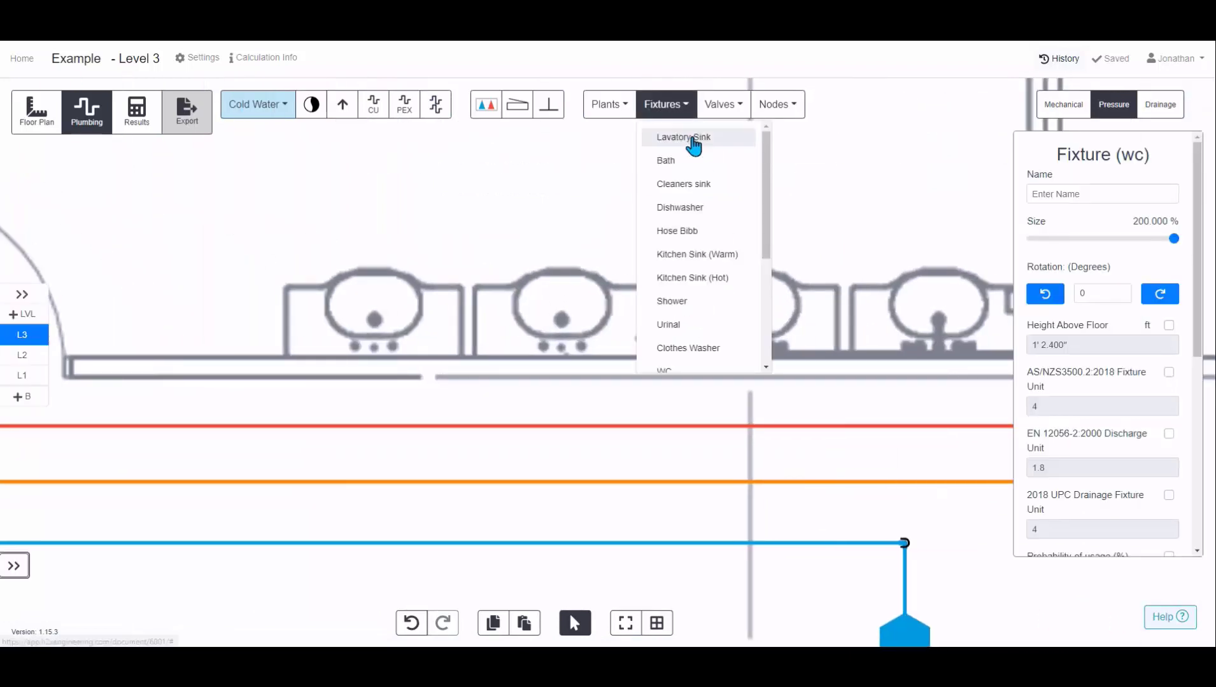
{"action": "left_click", "coordinate": [691, 136]}
{"action": "key", "text": "Right"}
{"action": "key", "text": "Right"}
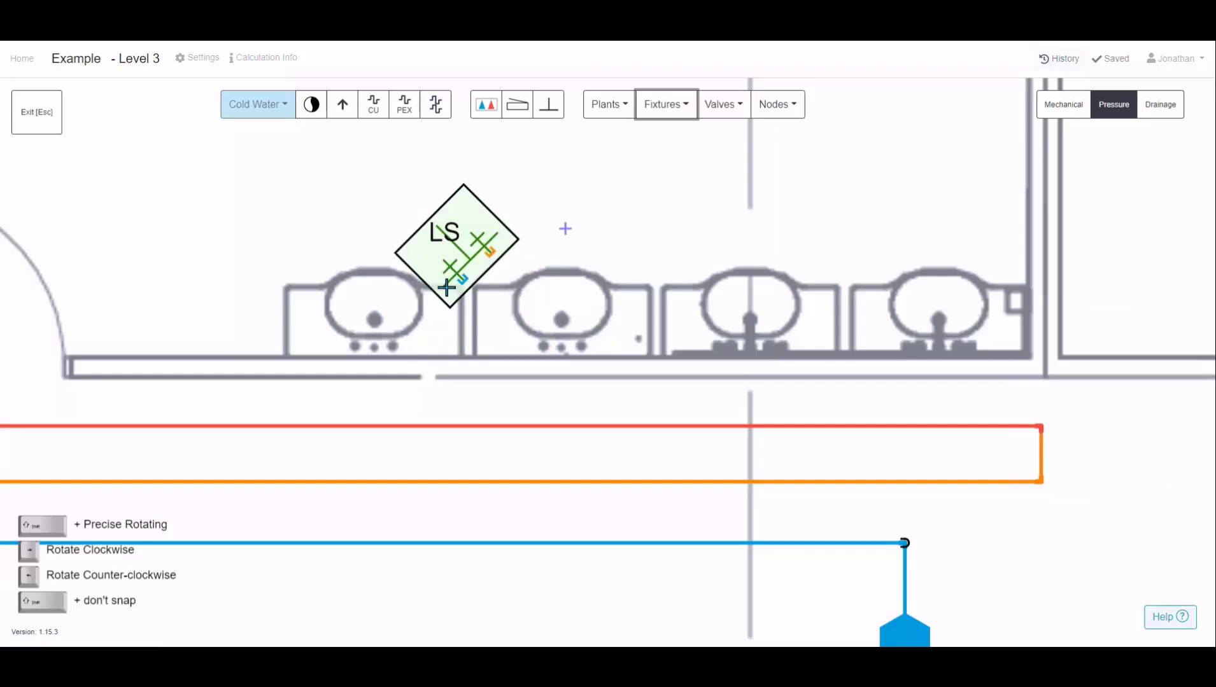
{"action": "left_click", "coordinate": [373, 343]}
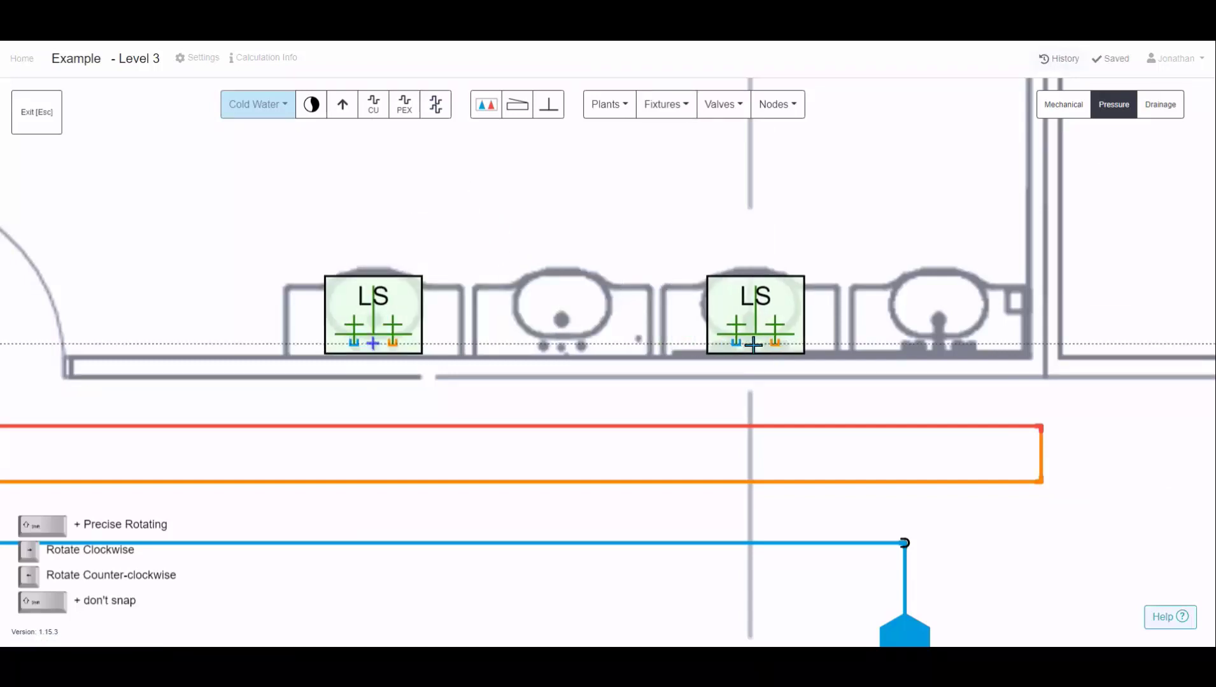
{"action": "left_click", "coordinate": [754, 344]}
{"action": "key", "text": "Escape"}
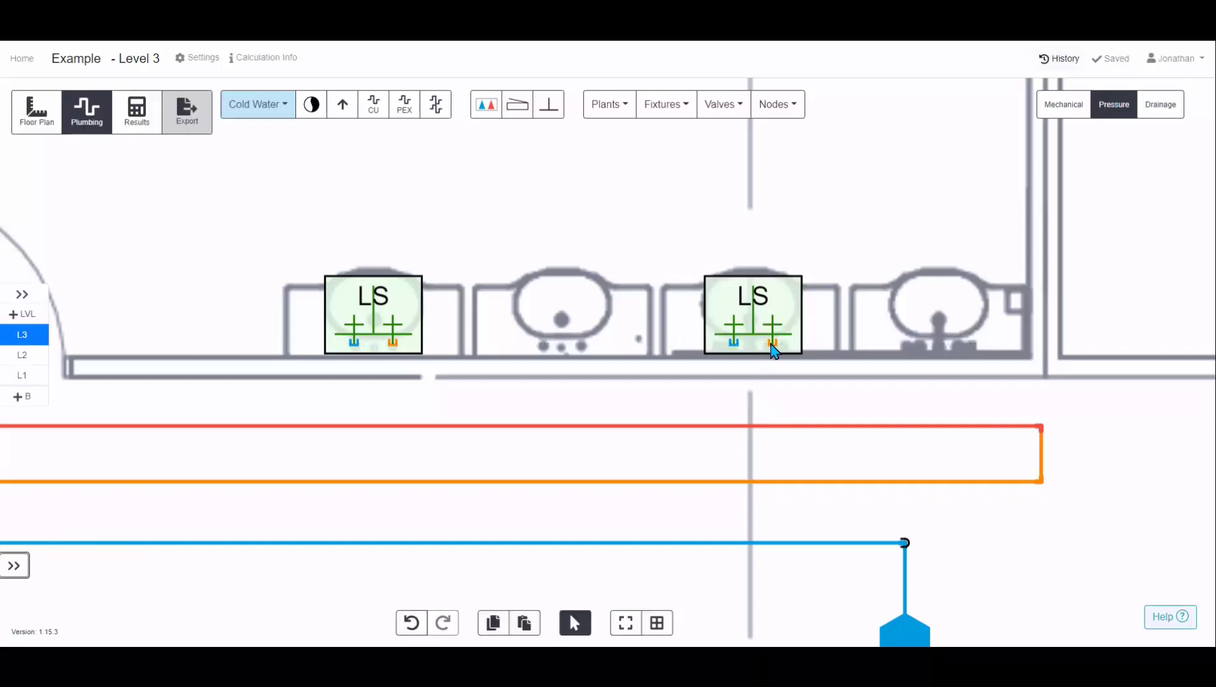
Switch to Hot Water PEX piping, cancel the trial pipe, and select the right basin.
{"action": "left_click", "coordinate": [258, 105]}
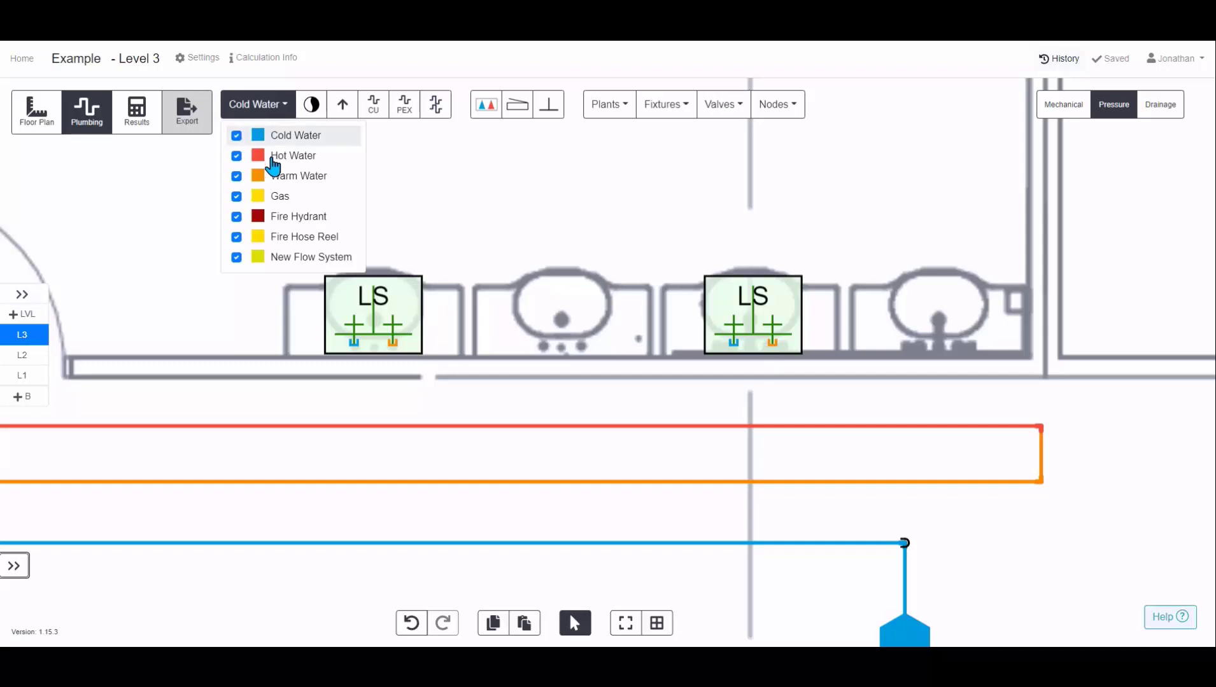
{"action": "left_click", "coordinate": [280, 155]}
{"action": "left_click", "coordinate": [428, 107]}
{"action": "scroll", "coordinate": [769, 367], "scroll_direction": "up", "scroll_amount": 5}
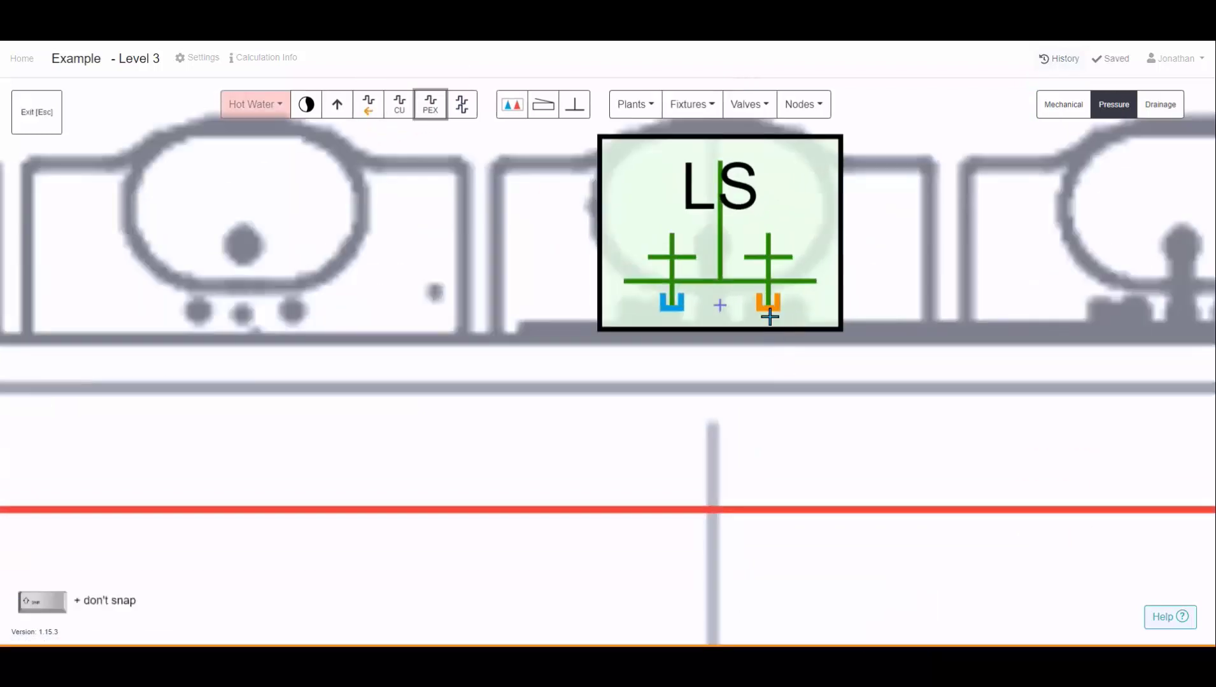
{"action": "left_click", "coordinate": [767, 296]}
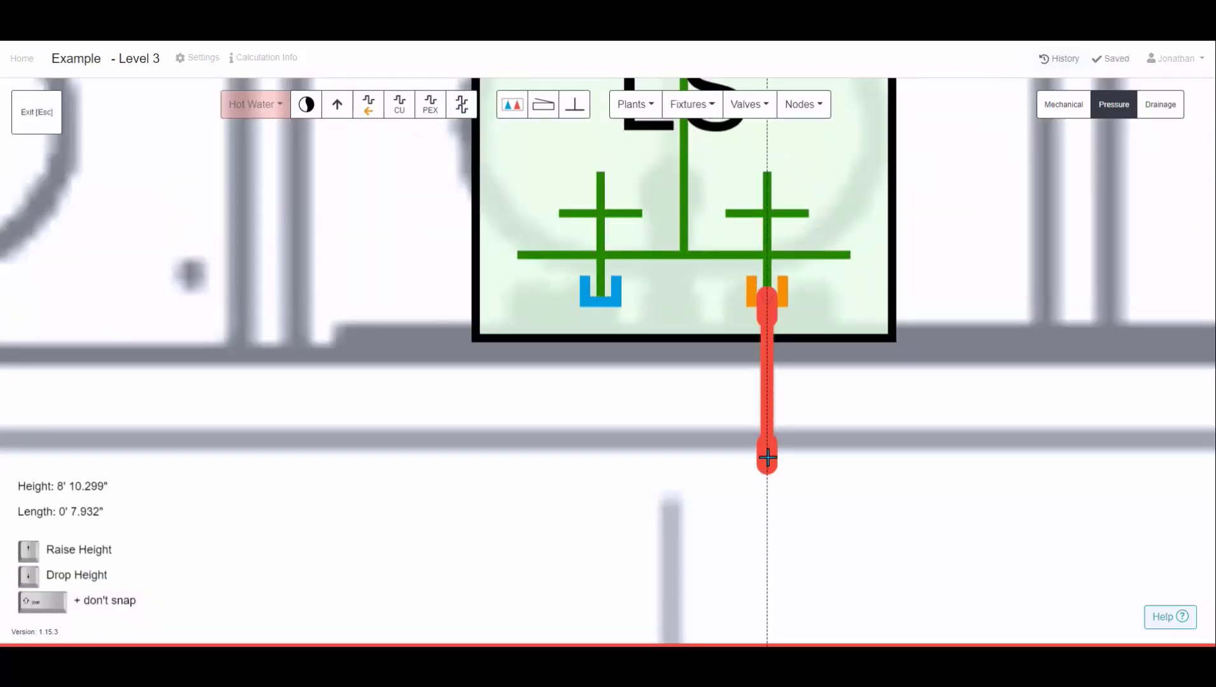
{"action": "scroll", "coordinate": [763, 458], "scroll_direction": "down", "scroll_amount": 4}
{"action": "key", "text": "Escape"}
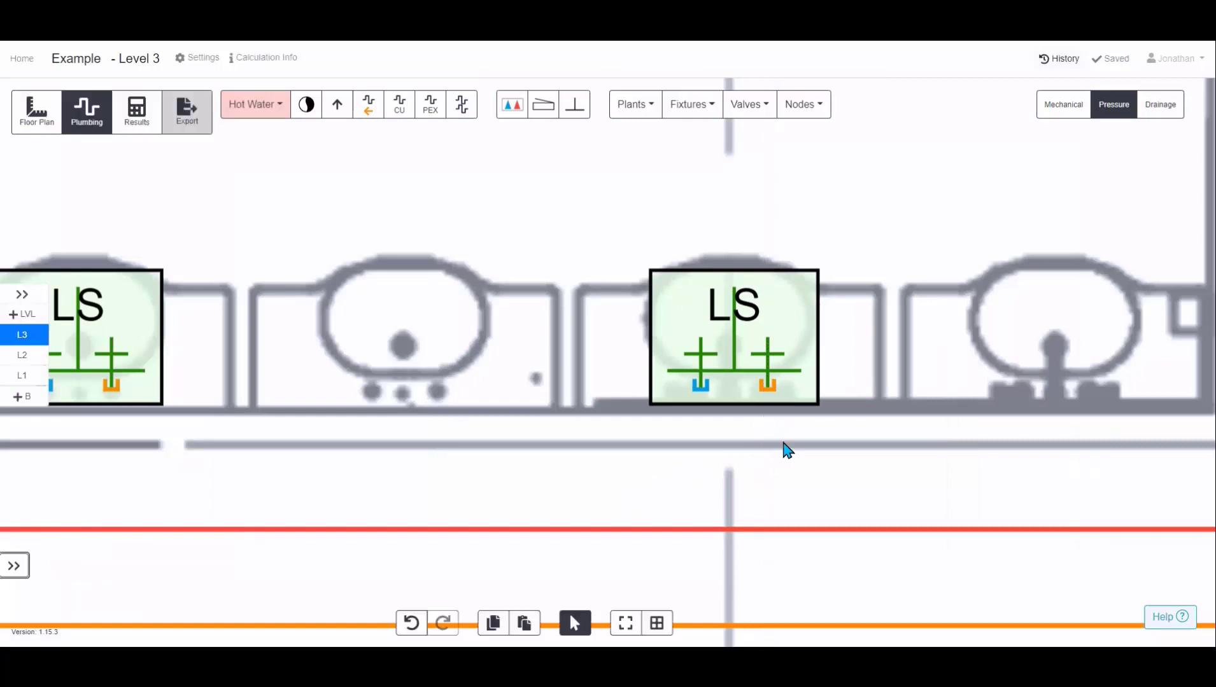
{"action": "scroll", "coordinate": [787, 442], "scroll_direction": "down", "scroll_amount": 3}
{"action": "left_click", "coordinate": [778, 393]}
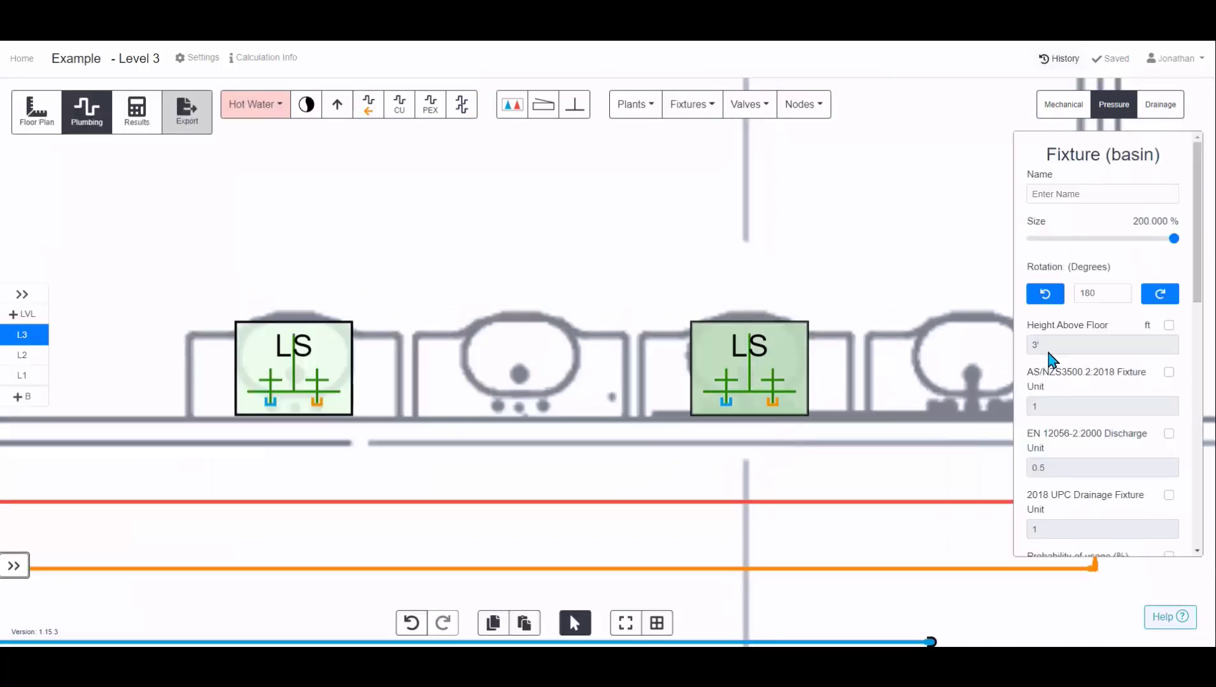
Set the basin's Warm Water 'Allow Other Systems to Connect' to Yes and pipe it to the red hot main.
{"action": "scroll", "coordinate": [1096, 227], "scroll_direction": "down", "scroll_amount": 4}
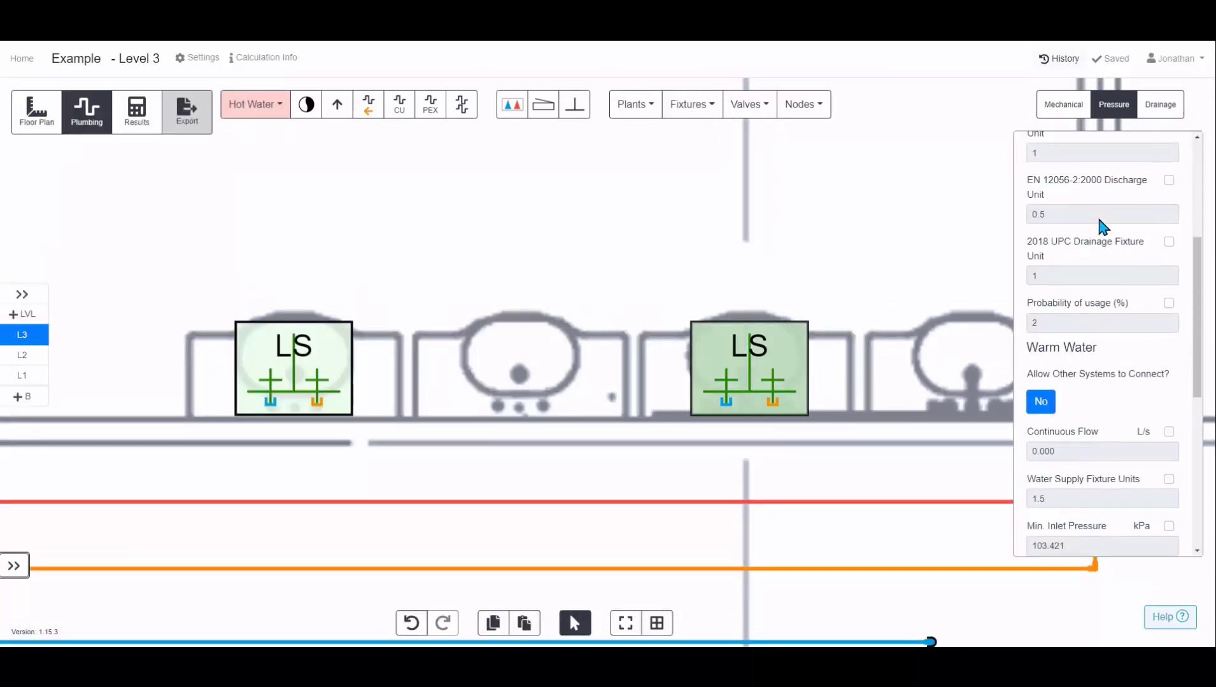
{"action": "left_click", "coordinate": [1042, 404]}
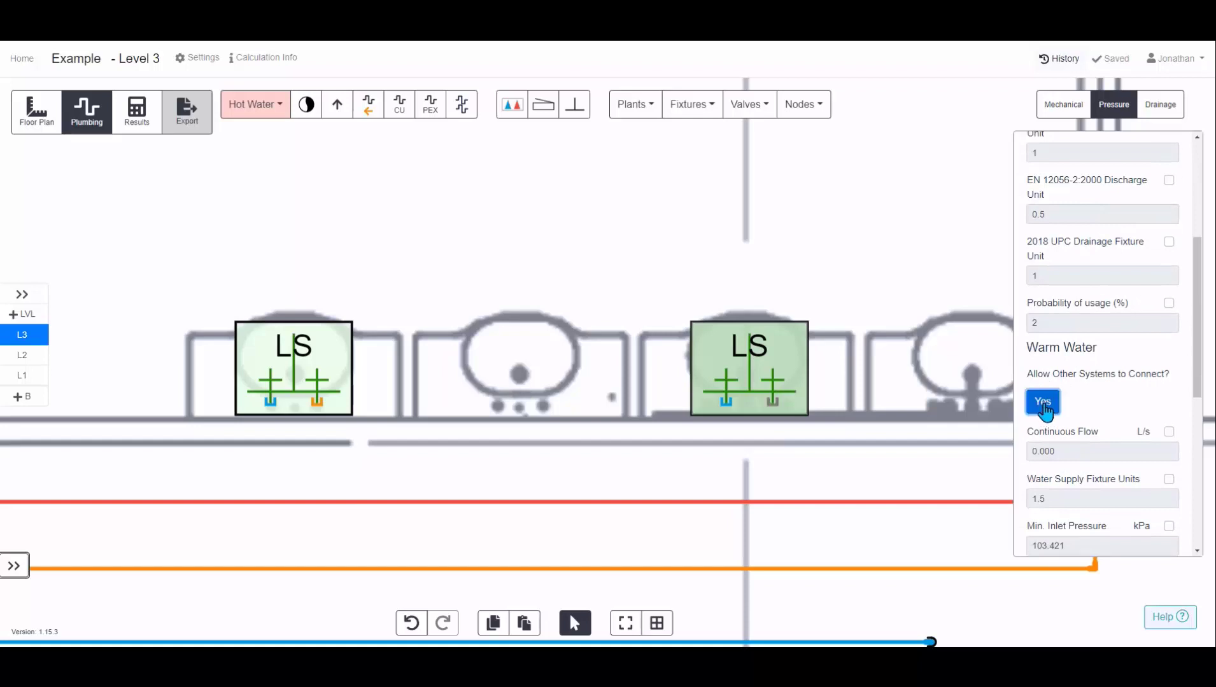
{"action": "left_click", "coordinate": [777, 423]}
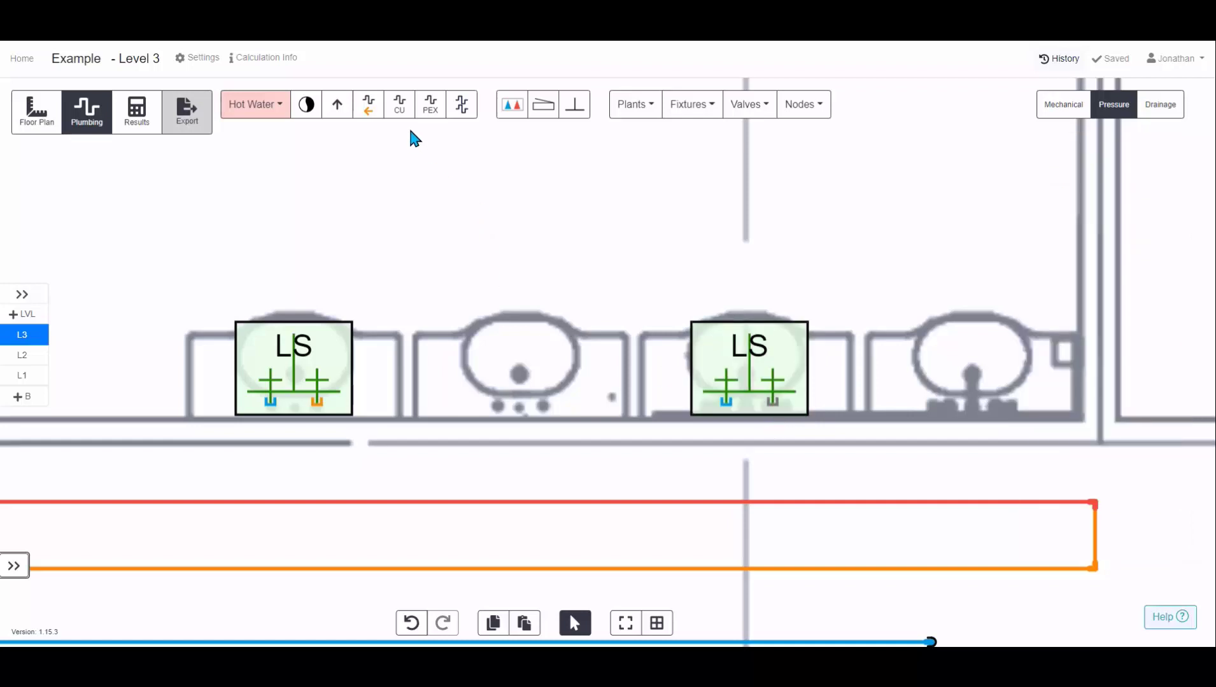
{"action": "left_click", "coordinate": [429, 107]}
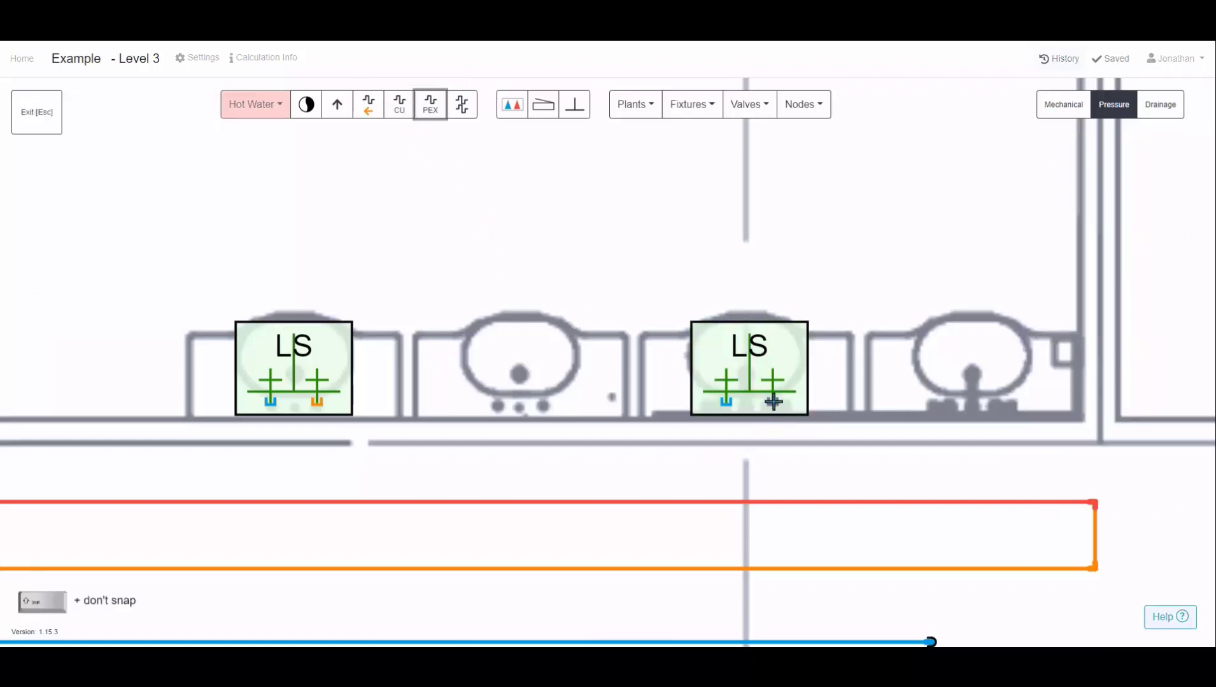
{"action": "left_click", "coordinate": [771, 402]}
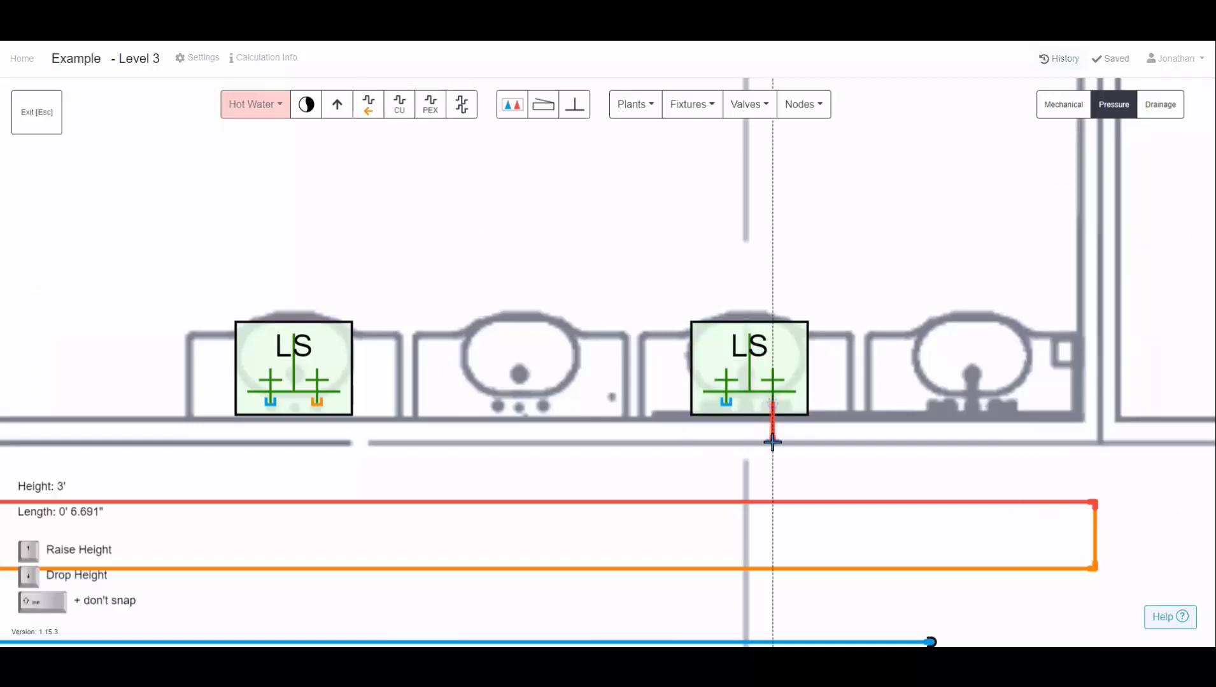
{"action": "left_click", "coordinate": [771, 500]}
{"action": "key", "text": "Escape"}
Draw a Cold Water PEX pipe from the basin's blue outlet to the cold-water main.
{"action": "left_click_drag", "start_coordinate": [732, 483], "coordinate": [752, 391]}
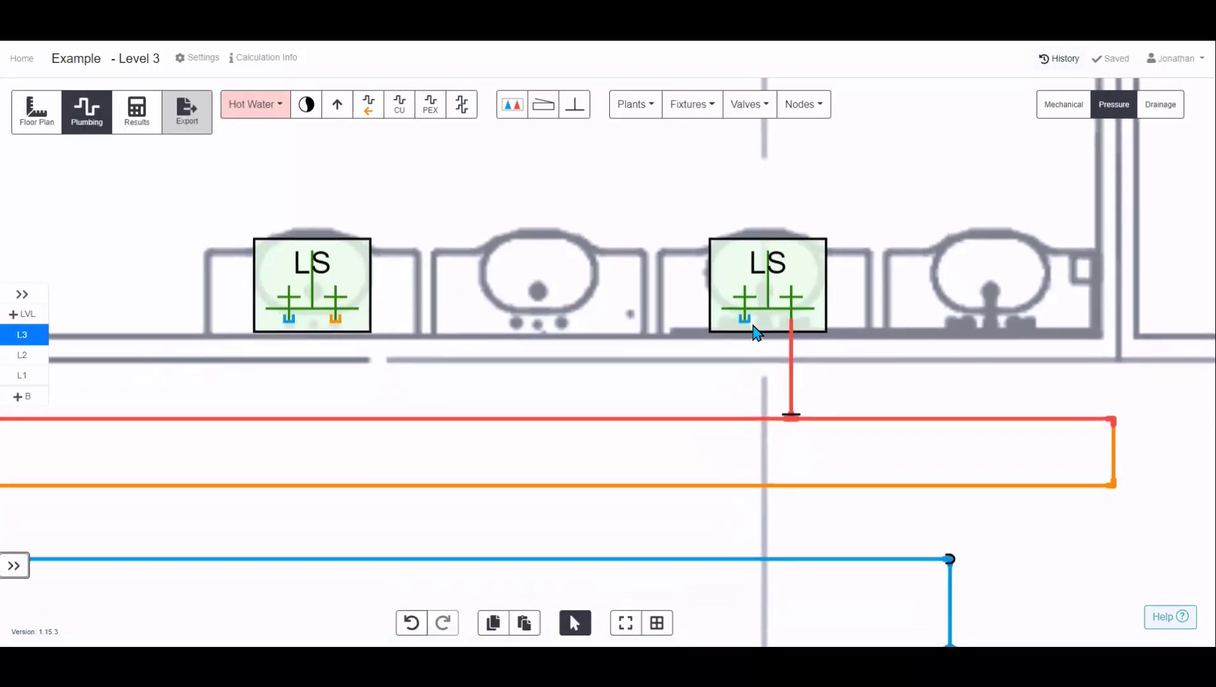
{"action": "left_click", "coordinate": [258, 110]}
{"action": "left_click", "coordinate": [273, 131]}
{"action": "left_click", "coordinate": [404, 105]}
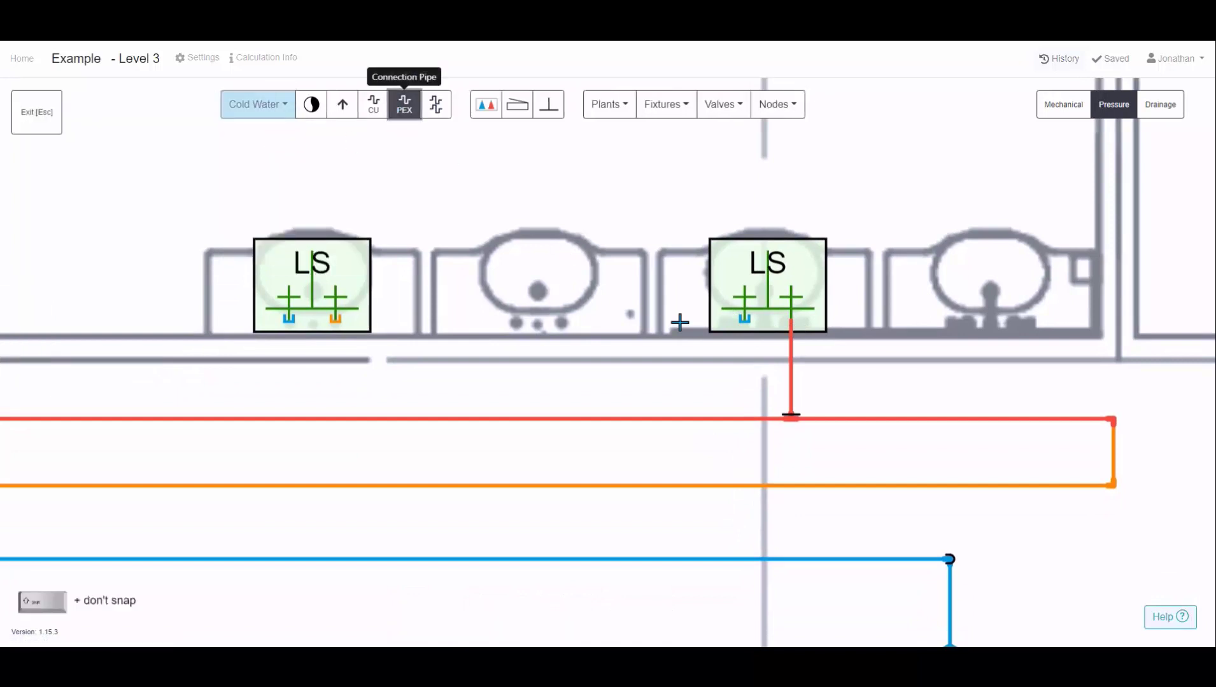
{"action": "left_click", "coordinate": [743, 318]}
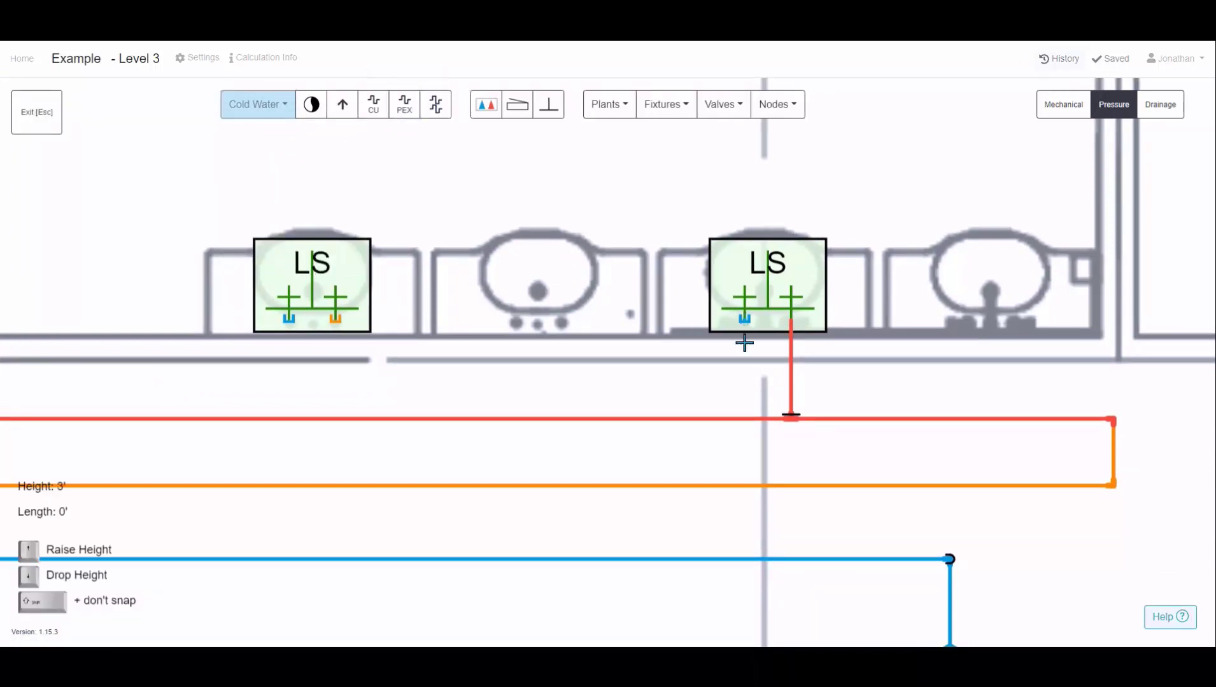
{"action": "left_click", "coordinate": [742, 558]}
{"action": "key", "text": "Escape"}
{"action": "scroll", "coordinate": [589, 379], "scroll_direction": "down", "scroll_amount": 3}
{"action": "left_click_drag", "start_coordinate": [588, 379], "coordinate": [871, 342]}
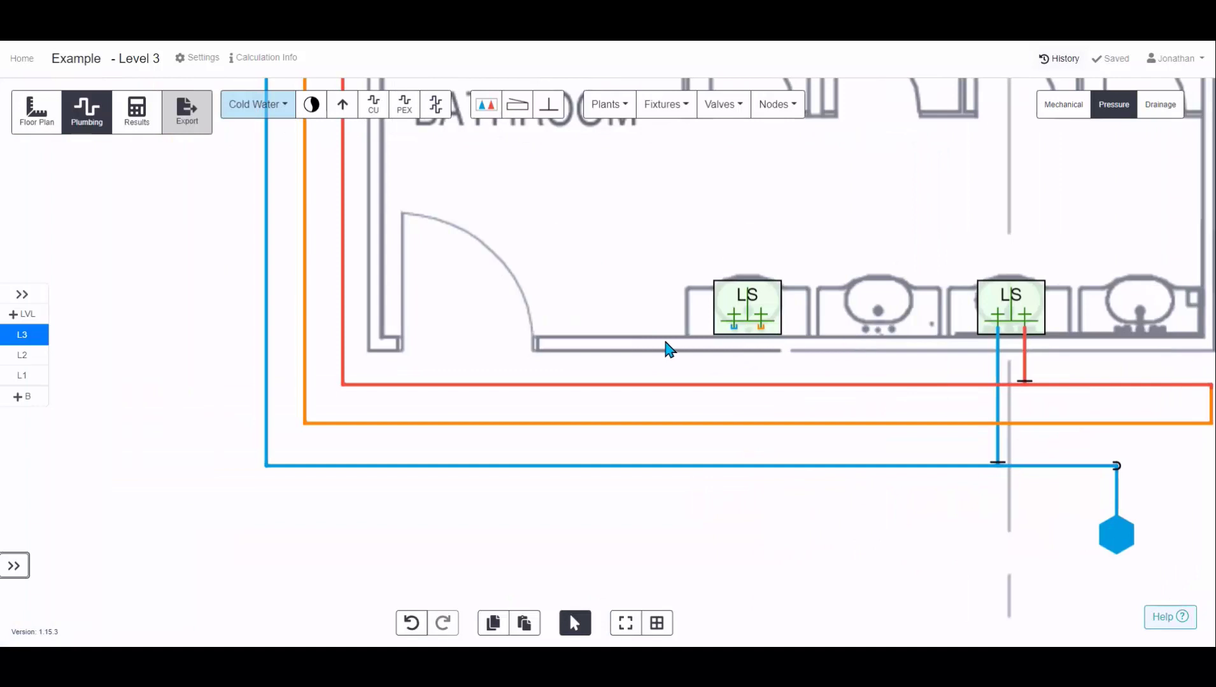
{"action": "scroll", "coordinate": [669, 348], "scroll_direction": "up", "scroll_amount": 3}
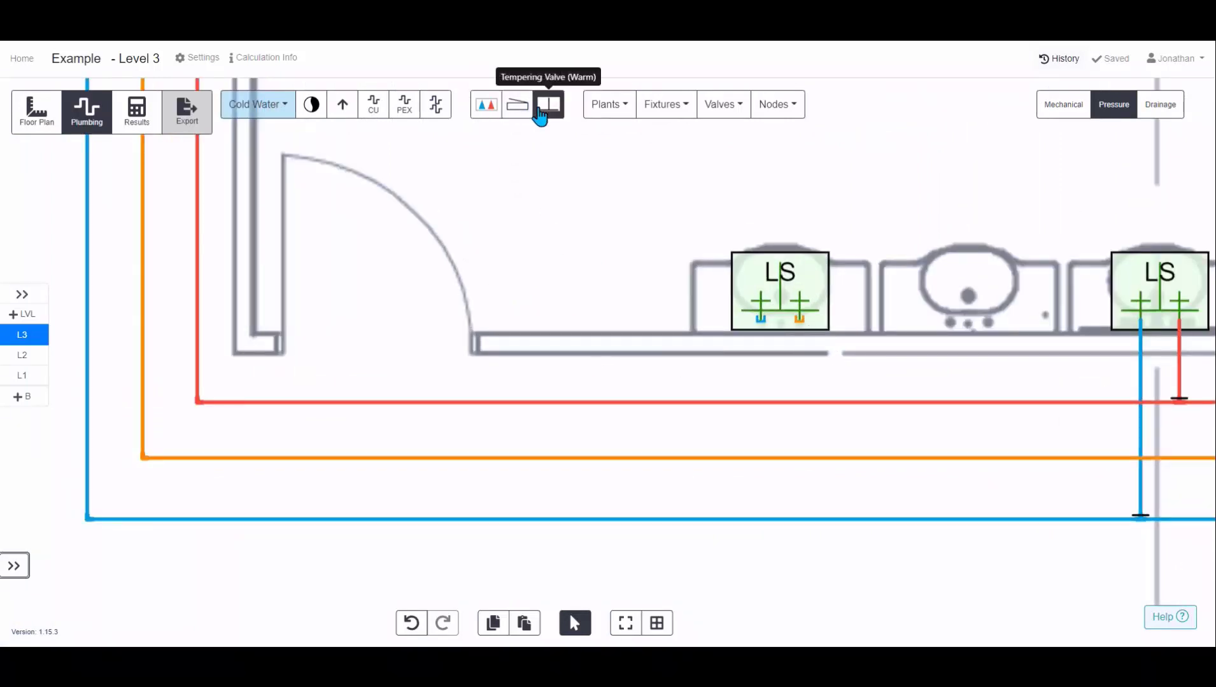
Place a warm tempering valve beside the left basin and auto-pipe it to the basin.
{"action": "left_click", "coordinate": [521, 112]}
{"action": "left_click", "coordinate": [660, 352]}
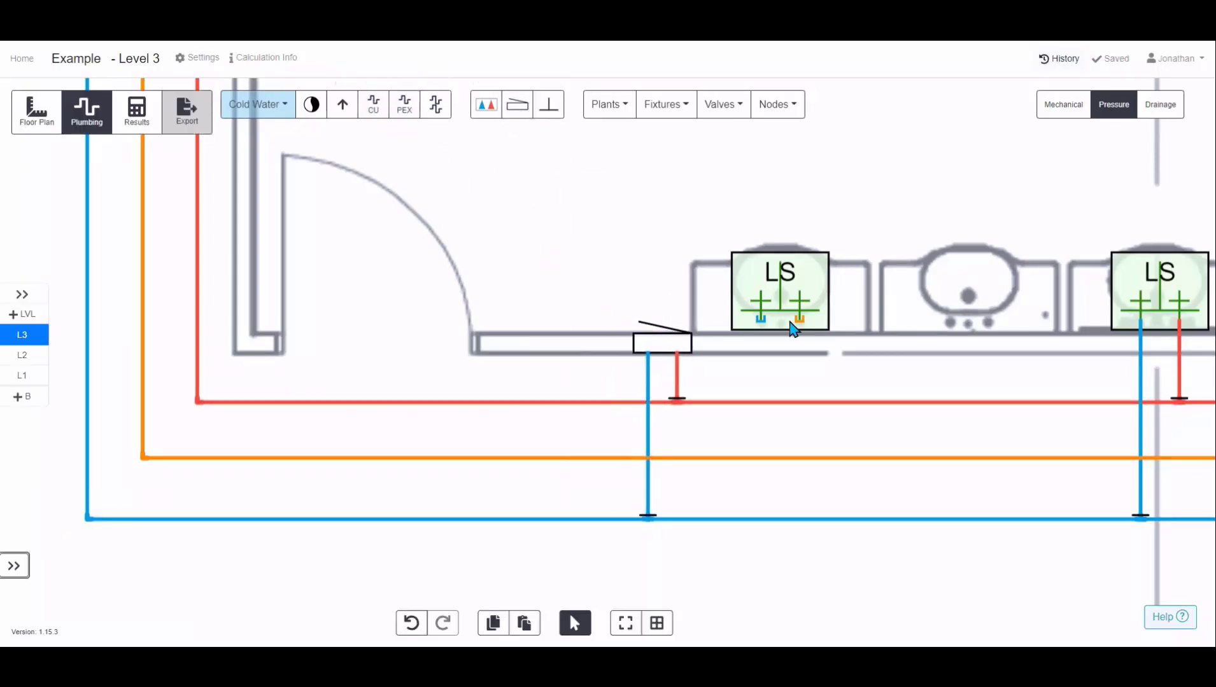
{"action": "left_click", "coordinate": [670, 348]}
{"action": "left_click_drag", "start_coordinate": [755, 315], "coordinate": [757, 316]}
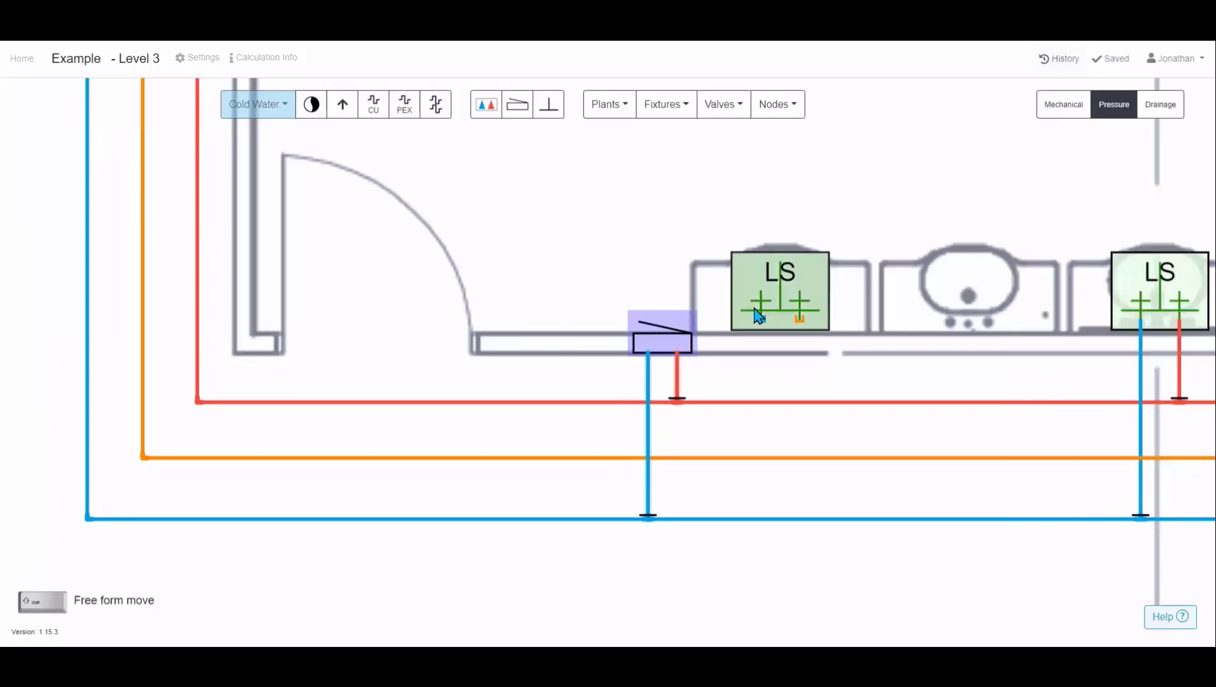
{"action": "left_click", "coordinate": [1069, 182]}
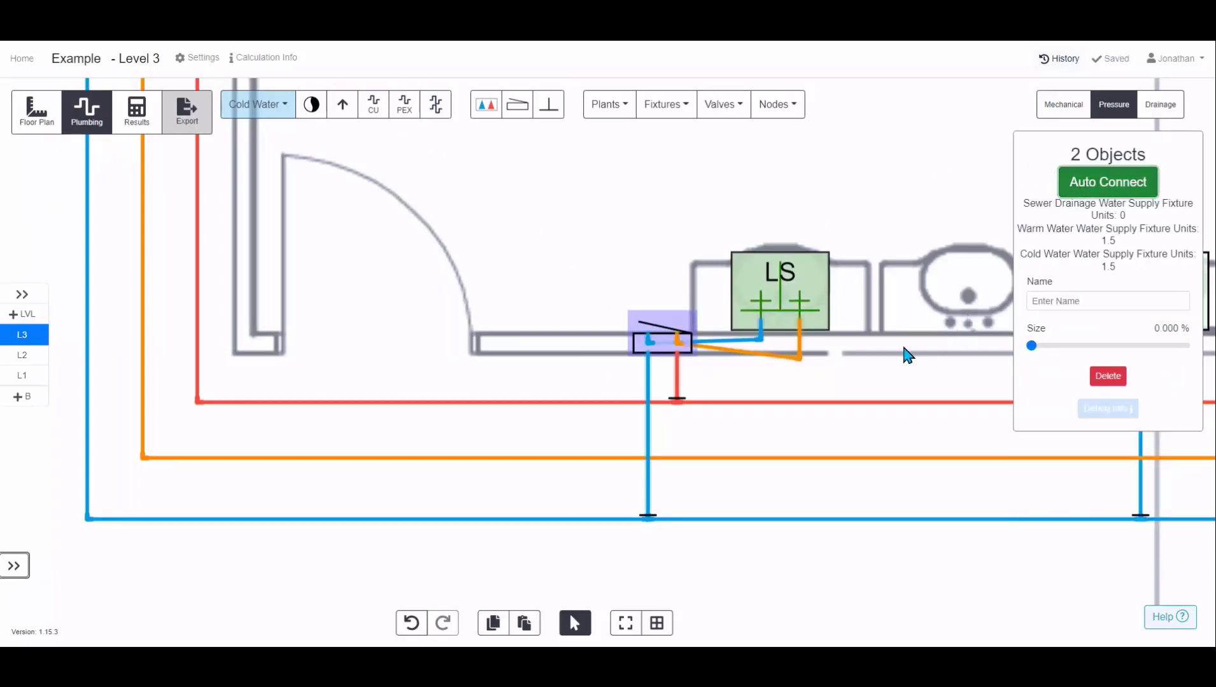
{"action": "scroll", "coordinate": [762, 360], "scroll_direction": "up", "scroll_amount": 2}
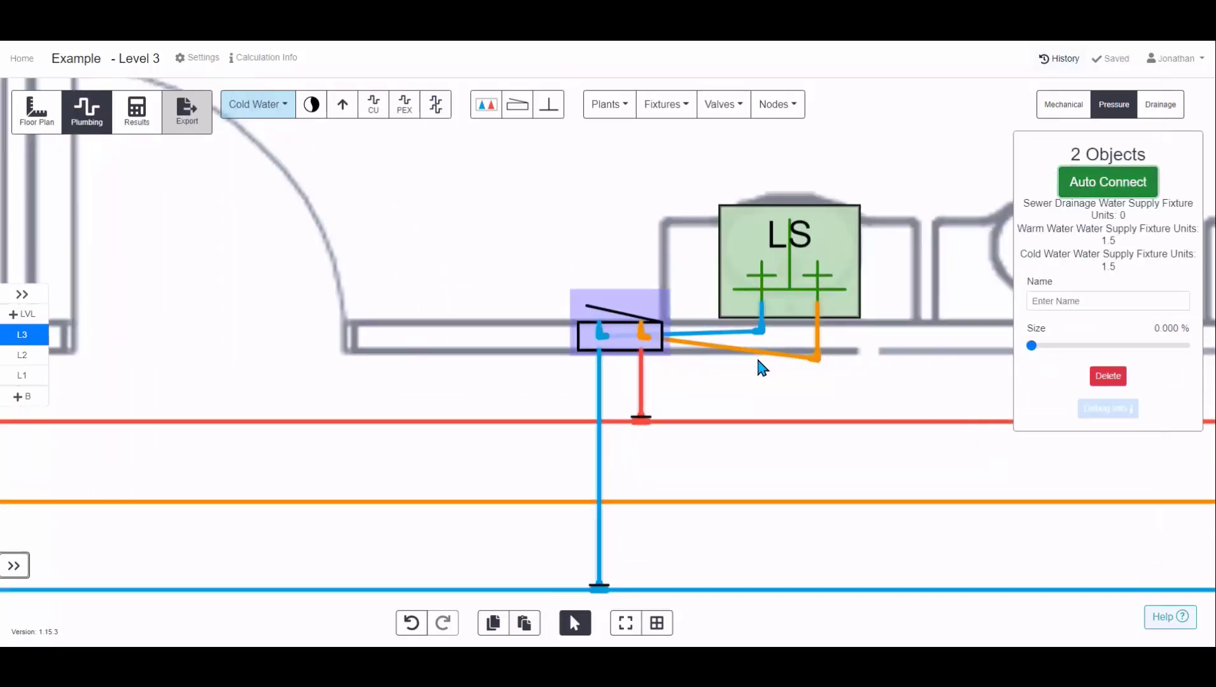
{"action": "left_click", "coordinate": [816, 360]}
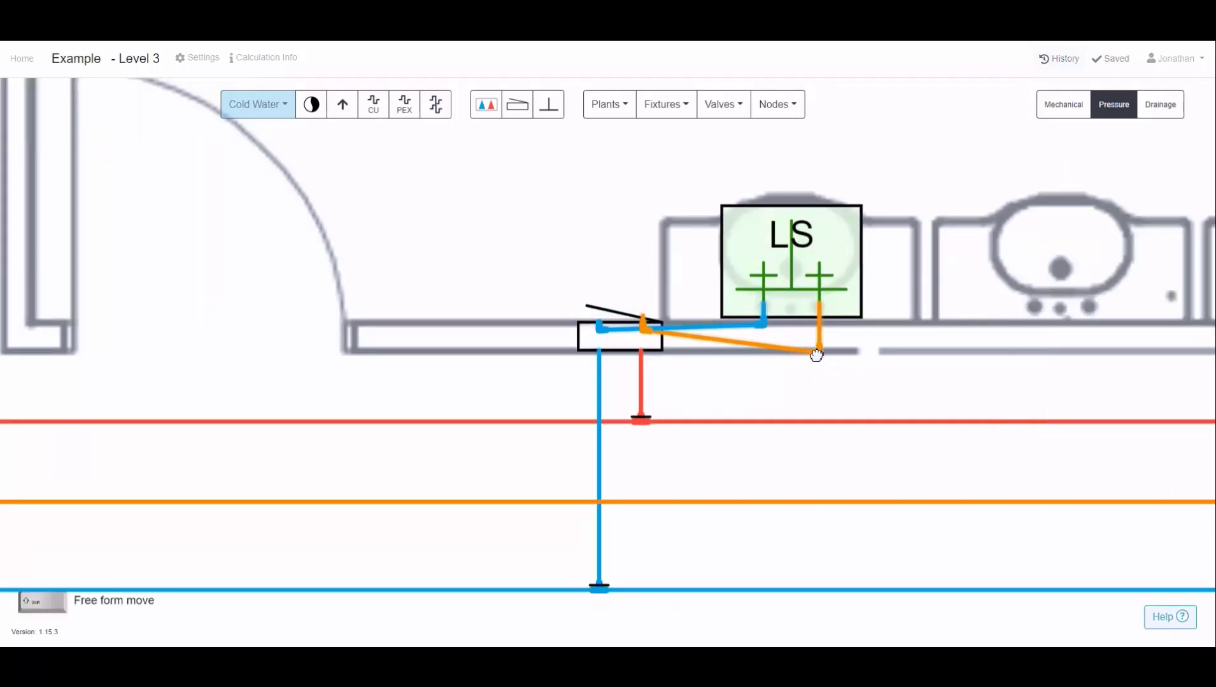
{"action": "left_click", "coordinate": [817, 394]}
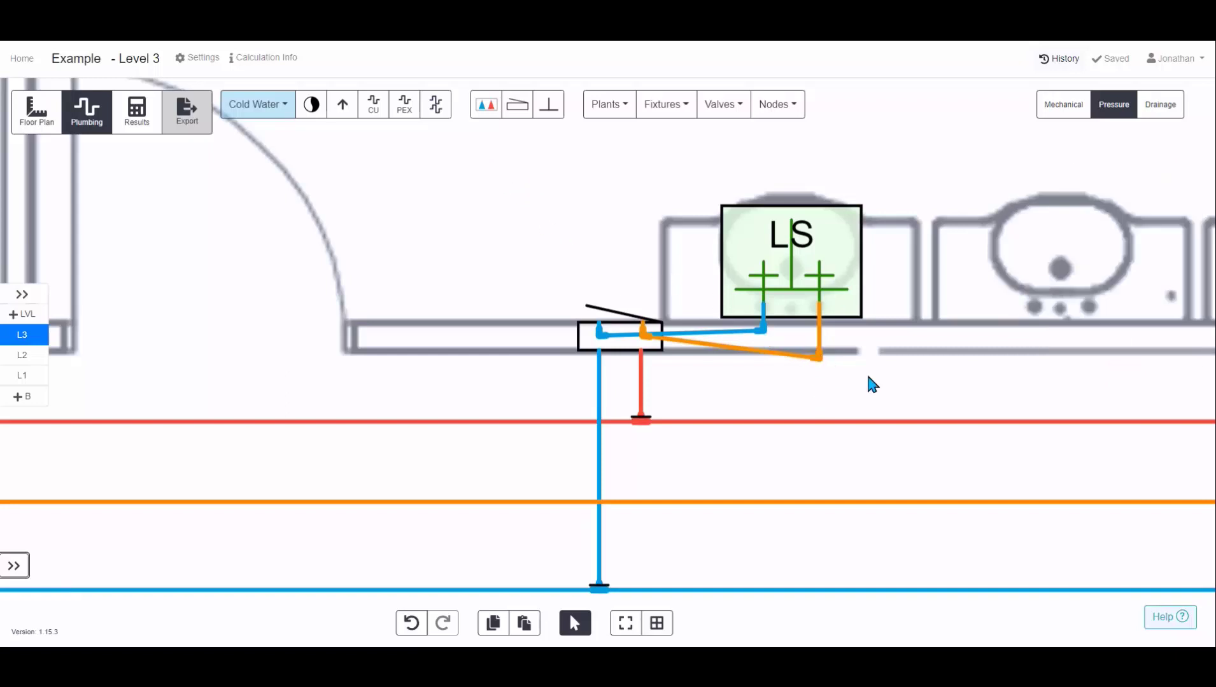
{"action": "scroll", "coordinate": [816, 355], "scroll_direction": "down", "scroll_amount": 4}
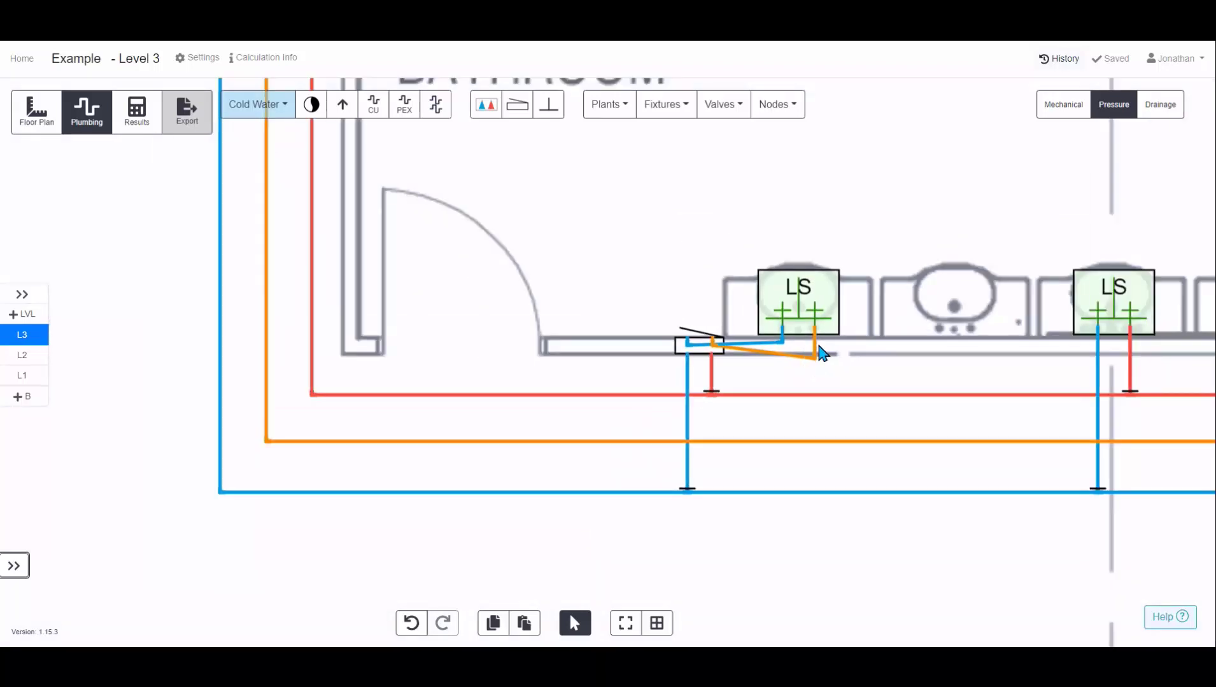
{"action": "scroll", "coordinate": [821, 354], "scroll_direction": "down", "scroll_amount": 4}
{"action": "left_click_drag", "start_coordinate": [851, 288], "coordinate": [727, 405]}
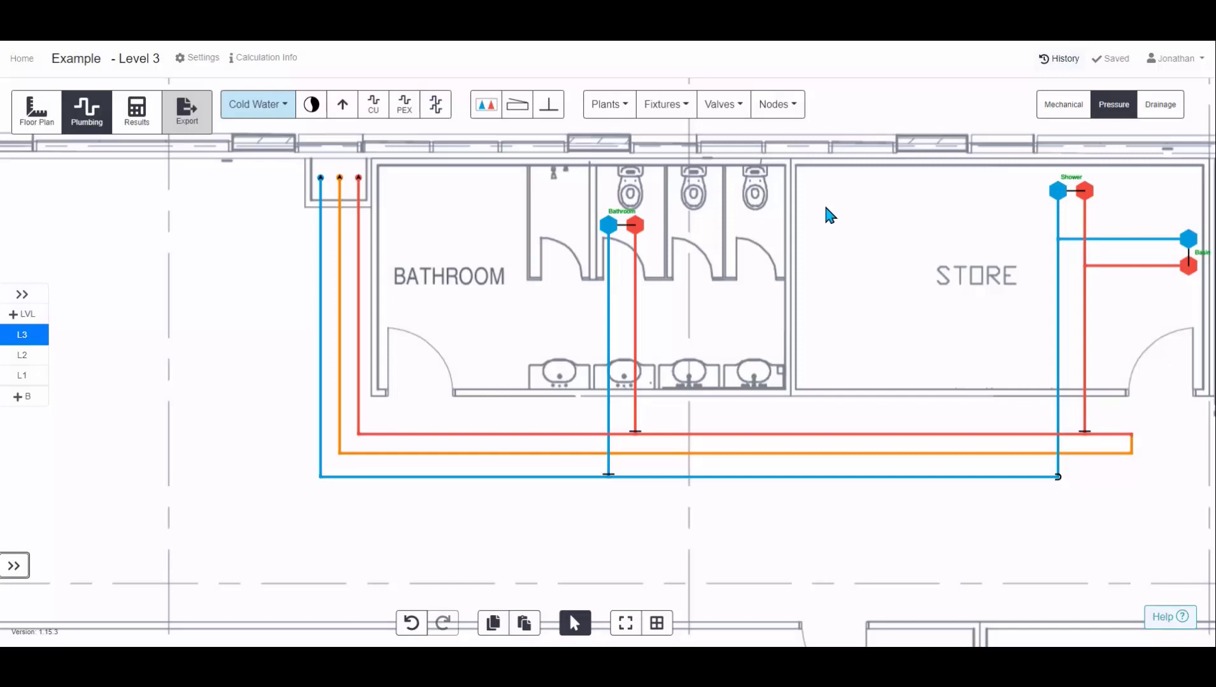
Place ball valves on the cold and hot basin branches and on the warm pipe.
{"action": "left_click", "coordinate": [723, 108]}
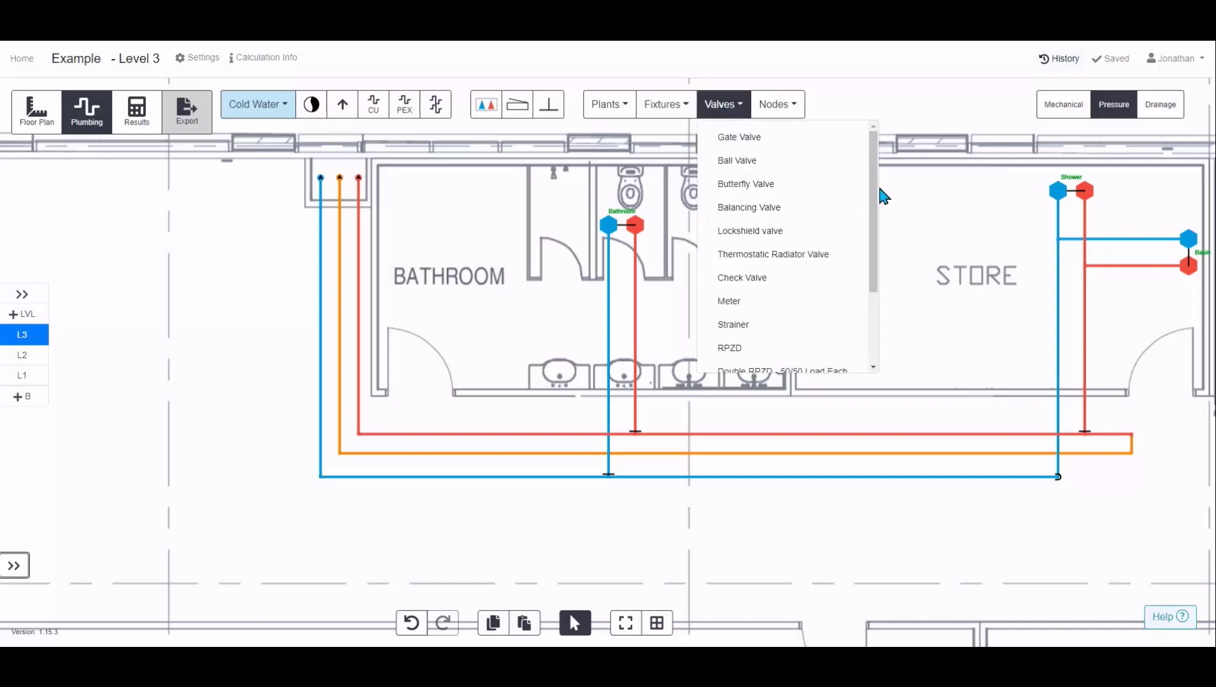
{"action": "left_click_drag", "start_coordinate": [873, 191], "coordinate": [875, 164]}
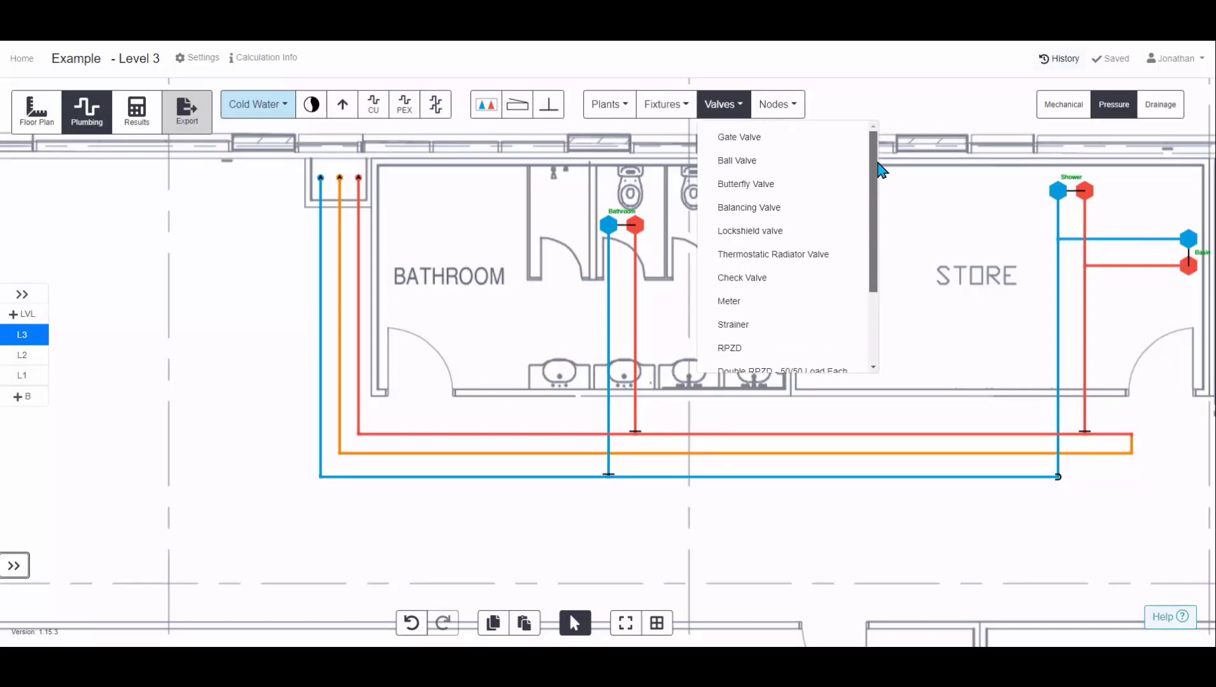
{"action": "left_click", "coordinate": [765, 167]}
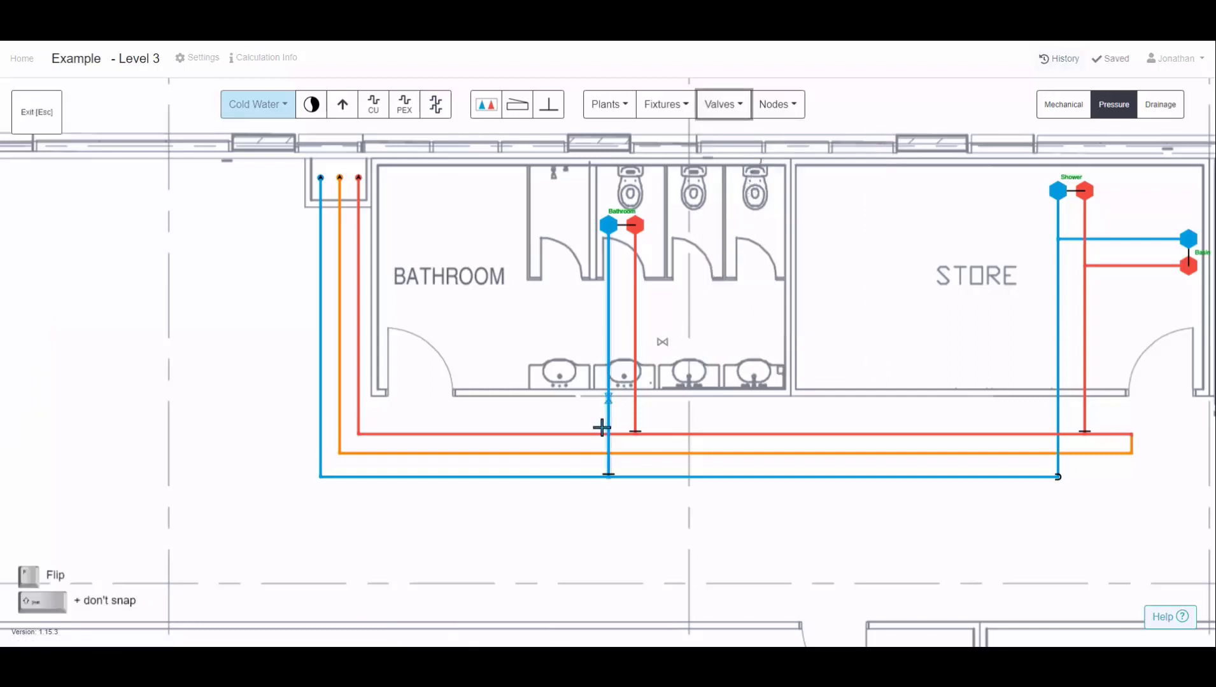
{"action": "scroll", "coordinate": [602, 425], "scroll_direction": "up", "scroll_amount": 5}
{"action": "left_click", "coordinate": [621, 394]}
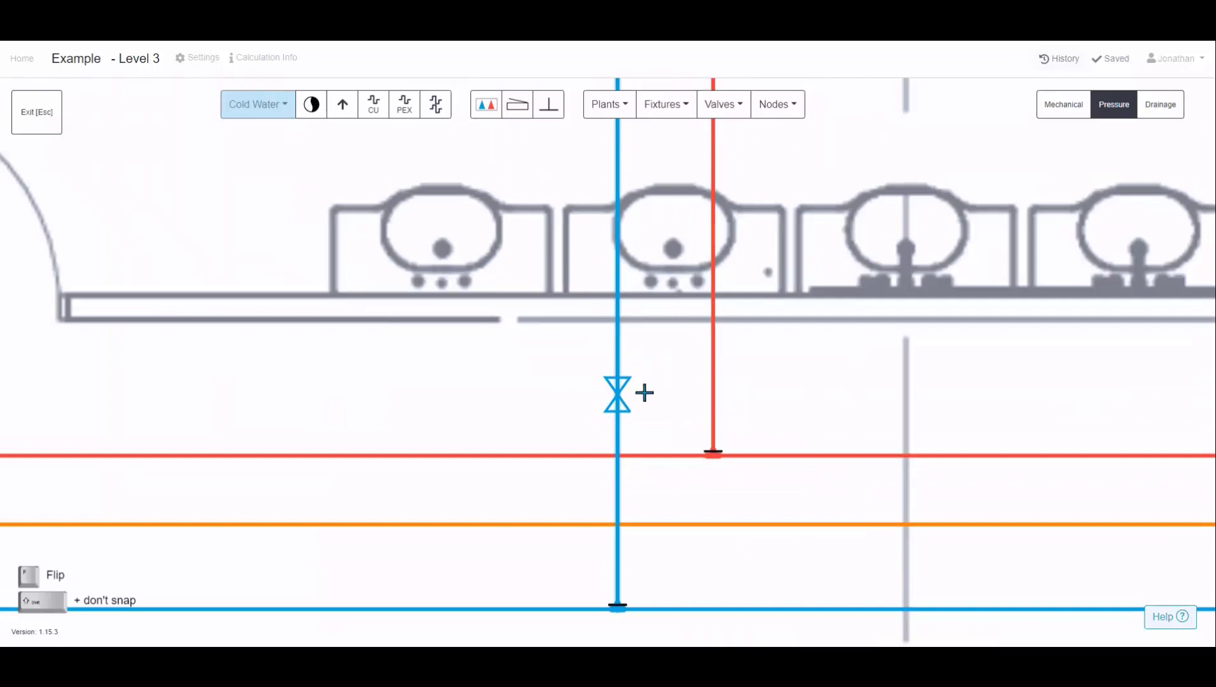
{"action": "left_click", "coordinate": [711, 393]}
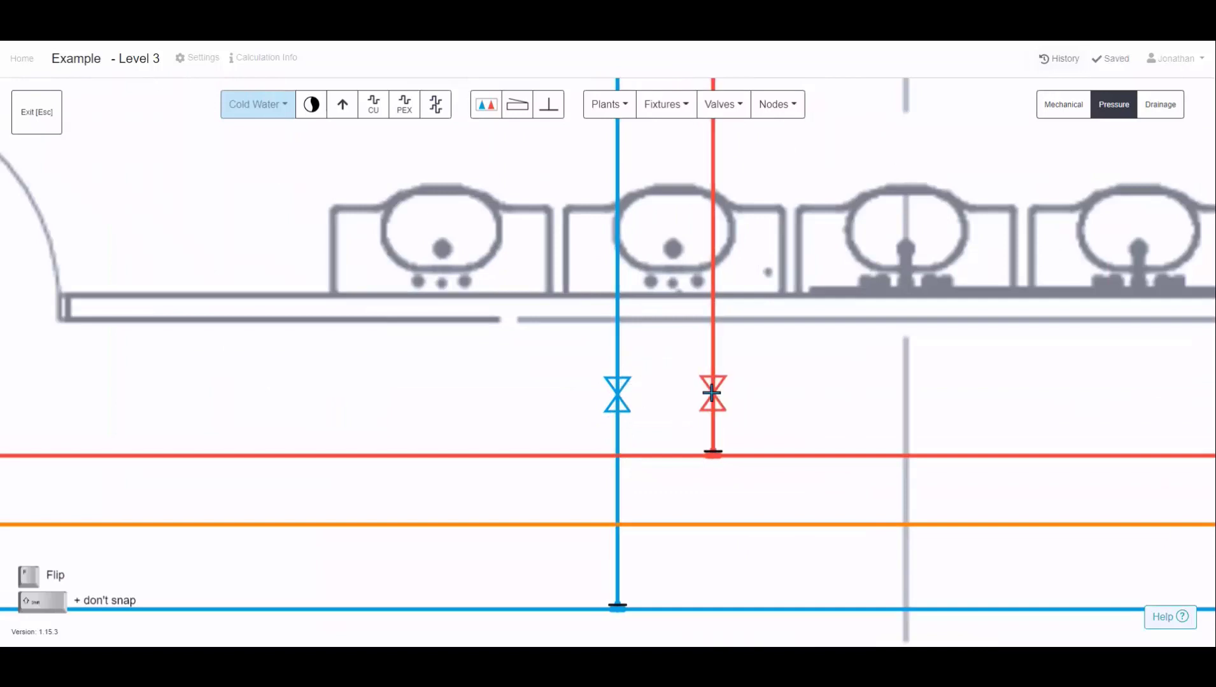
{"action": "left_click", "coordinate": [787, 525]}
{"action": "key", "text": "Escape"}
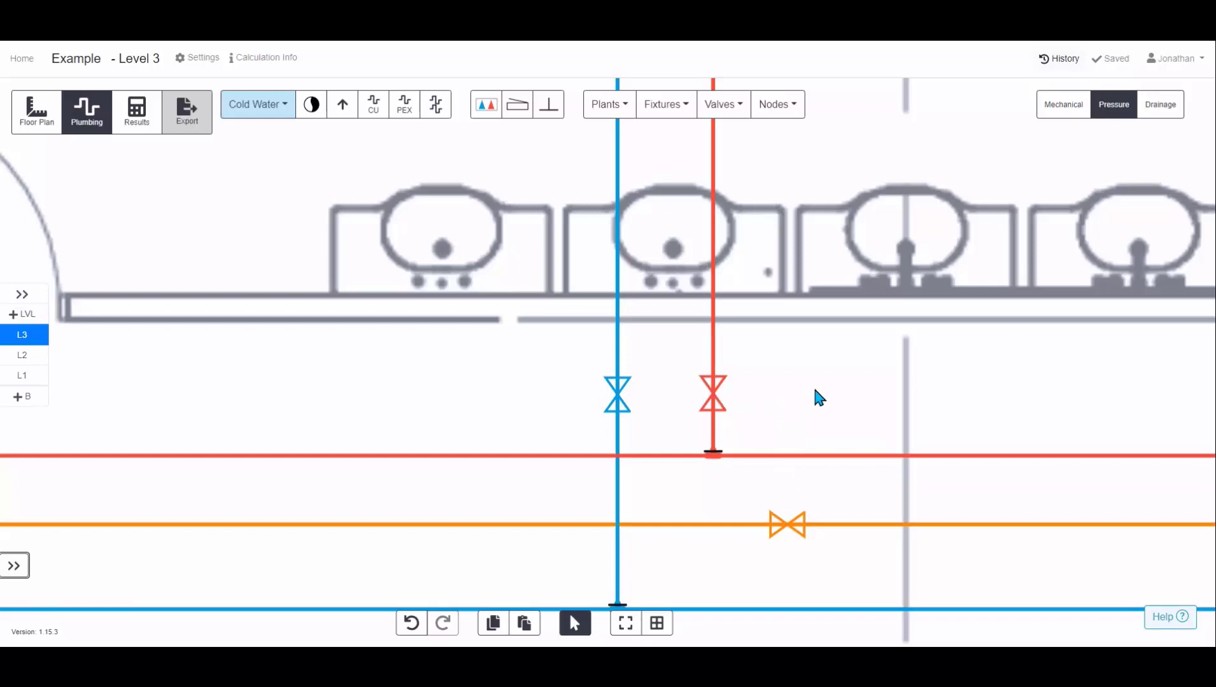
{"action": "scroll", "coordinate": [814, 390], "scroll_direction": "down", "scroll_amount": 5}
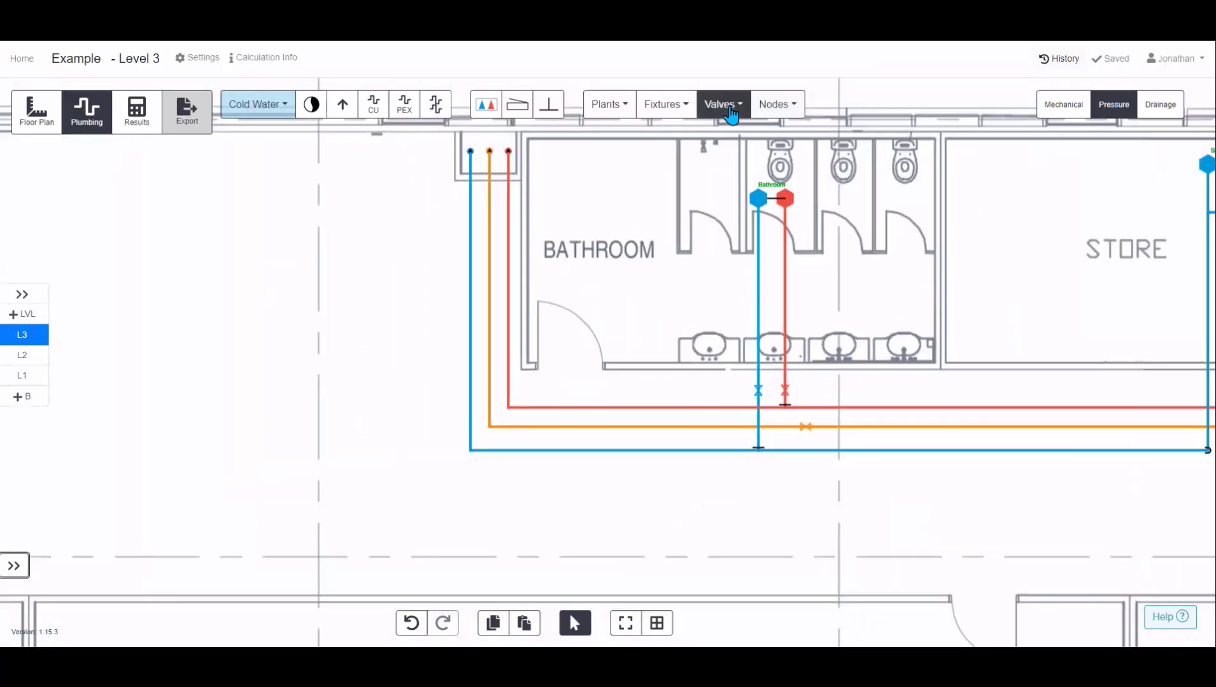
{"action": "left_click", "coordinate": [731, 114]}
{"action": "left_click_drag", "start_coordinate": [875, 154], "coordinate": [877, 230]}
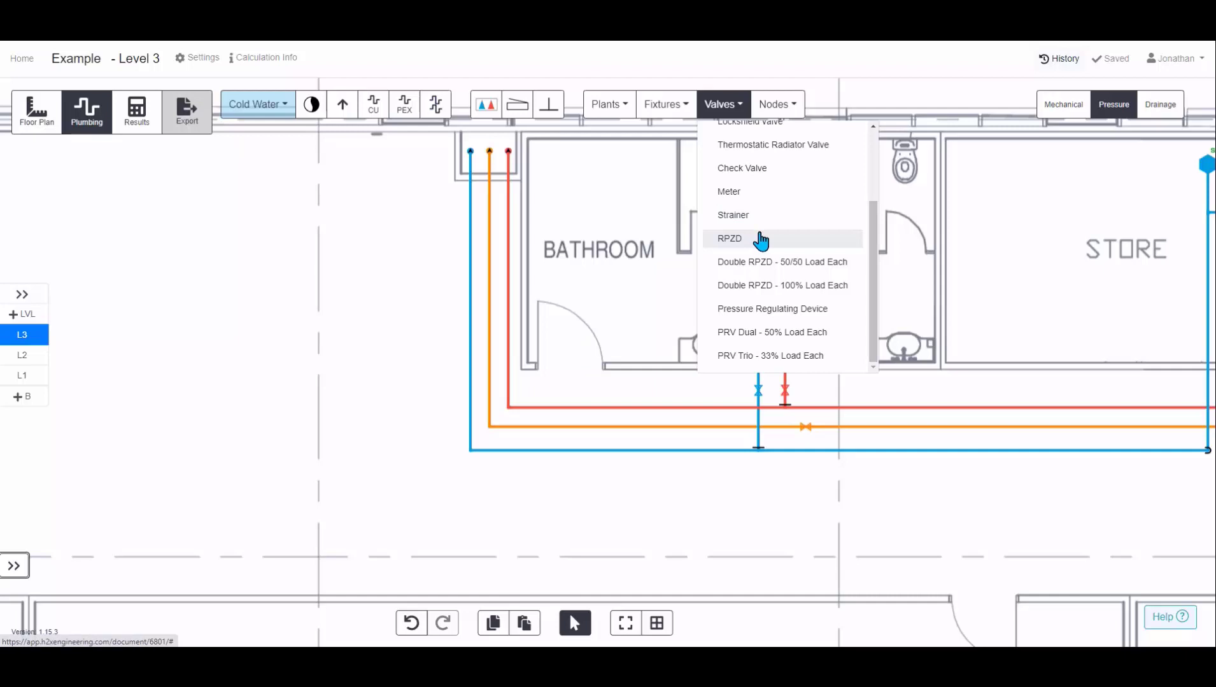
Place a pressure regulating valve on the cold branch, pointing upward, with 350 kPa target pressure.
{"action": "left_click", "coordinate": [812, 314]}
{"action": "scroll", "coordinate": [758, 377], "scroll_direction": "up", "scroll_amount": 5}
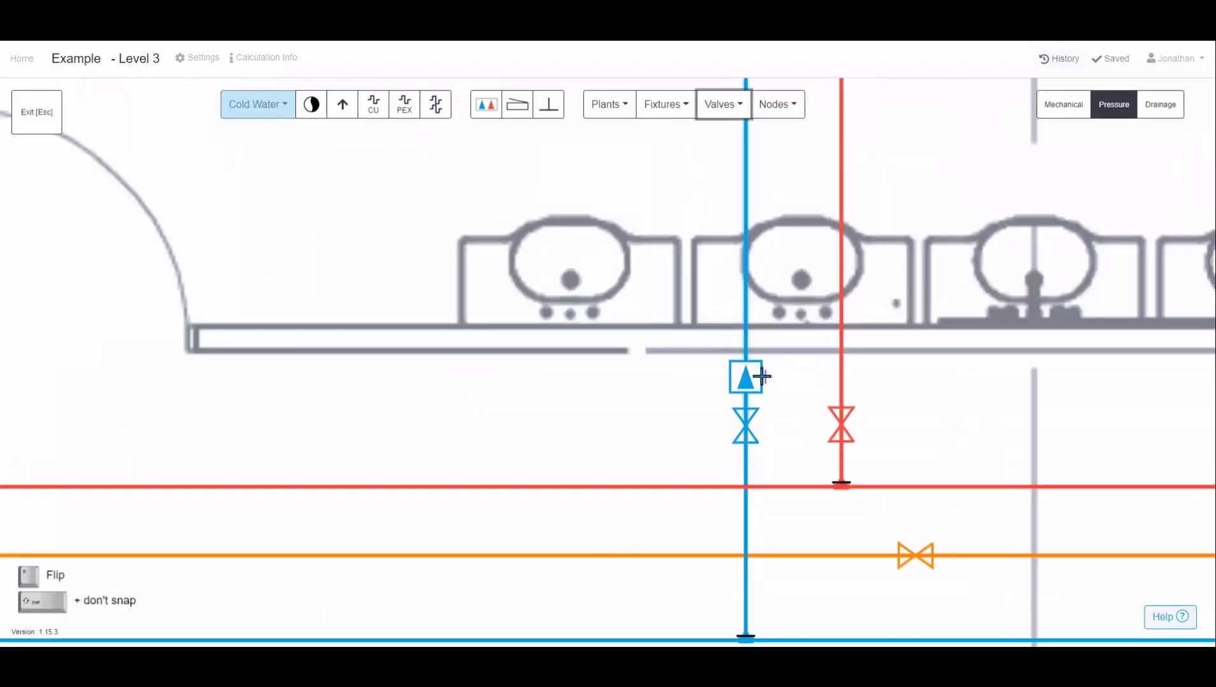
{"action": "left_click", "coordinate": [746, 380]}
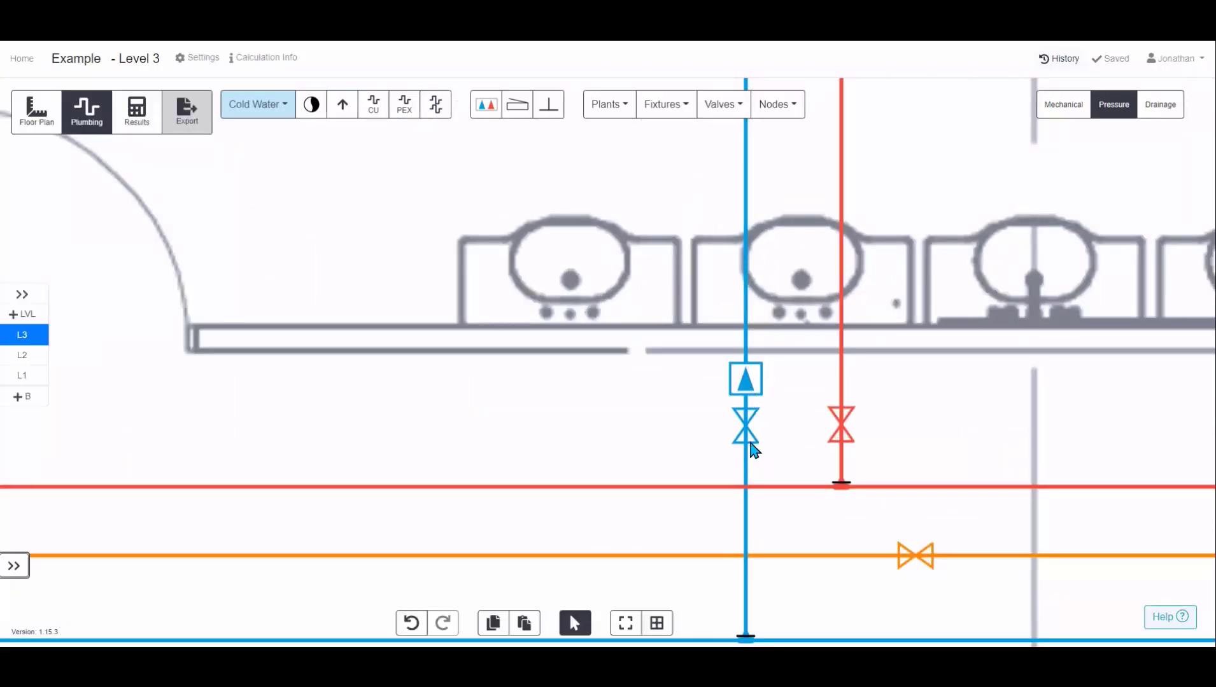
{"action": "scroll", "coordinate": [748, 395], "scroll_direction": "down", "scroll_amount": 4}
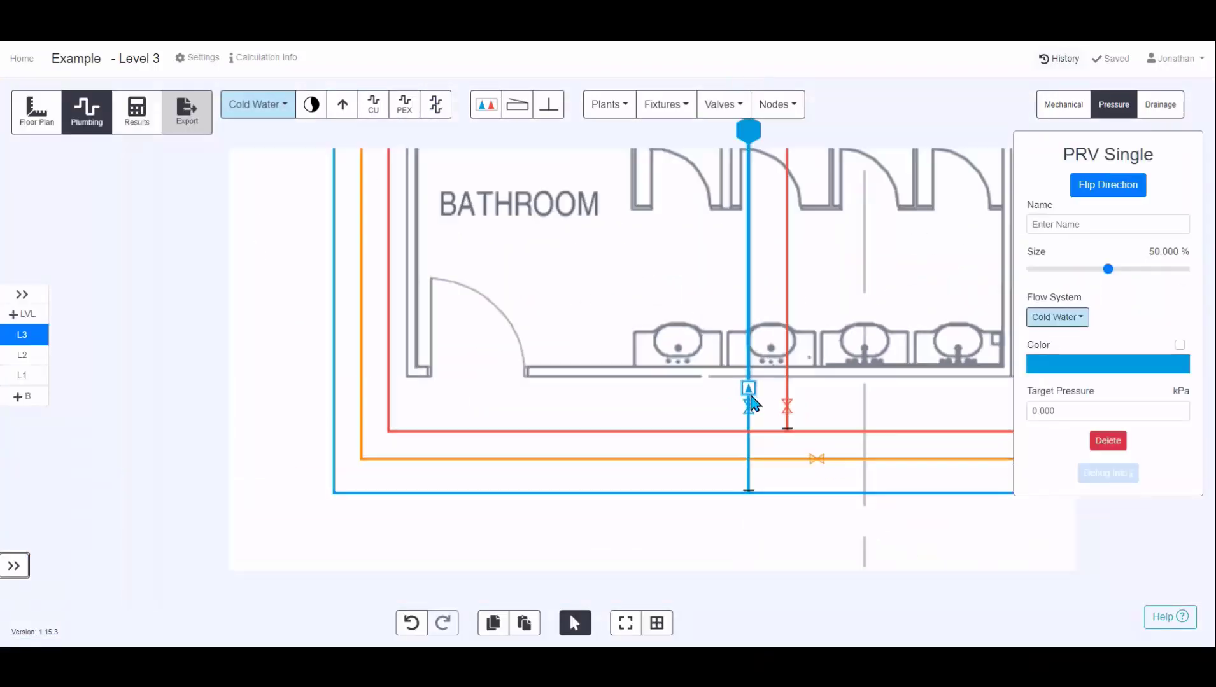
{"action": "left_click", "coordinate": [1108, 186]}
{"action": "scroll", "coordinate": [751, 411], "scroll_direction": "up", "scroll_amount": 4}
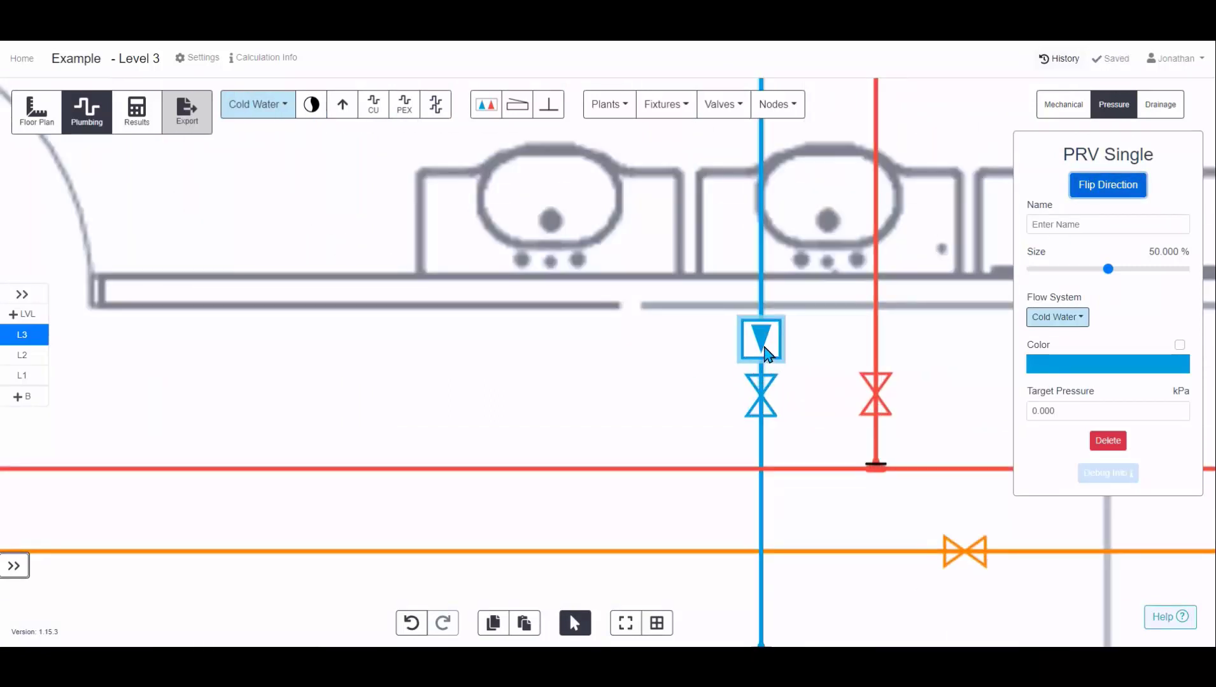
{"action": "scroll", "coordinate": [766, 347], "scroll_direction": "down", "scroll_amount": 3}
{"action": "left_click", "coordinate": [1127, 188]}
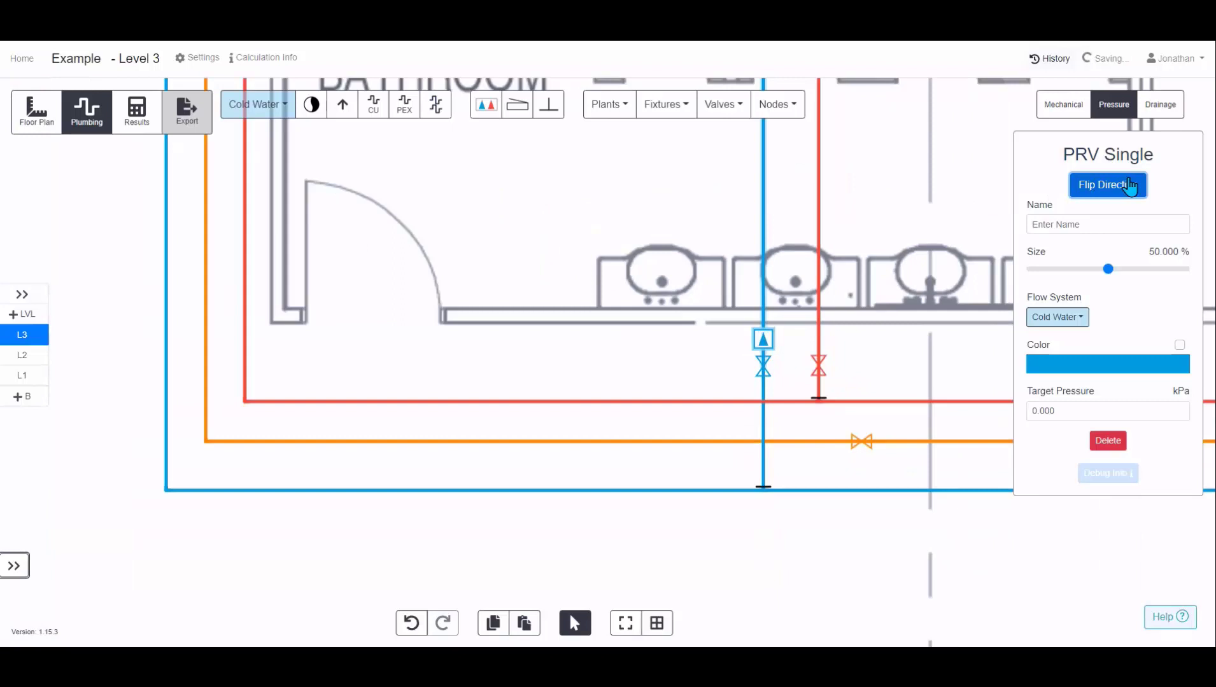
{"action": "left_click", "coordinate": [1030, 411]}
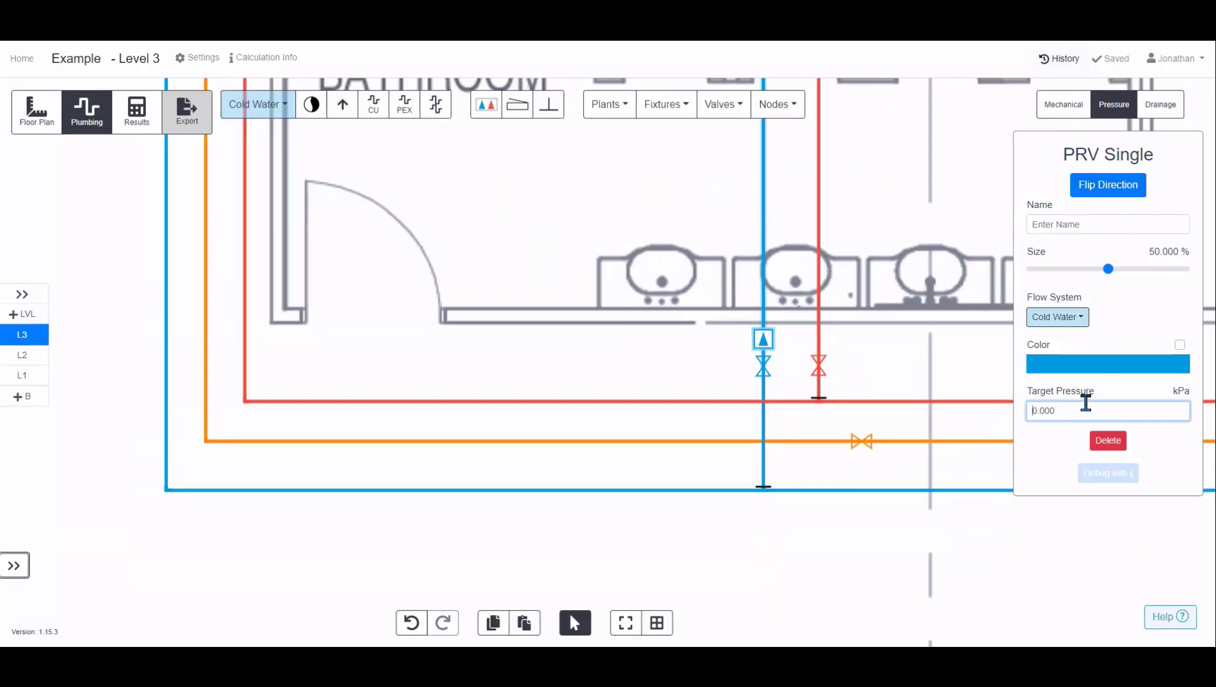
{"action": "type", "text": "5"}
{"action": "left_click", "coordinate": [1059, 439]}
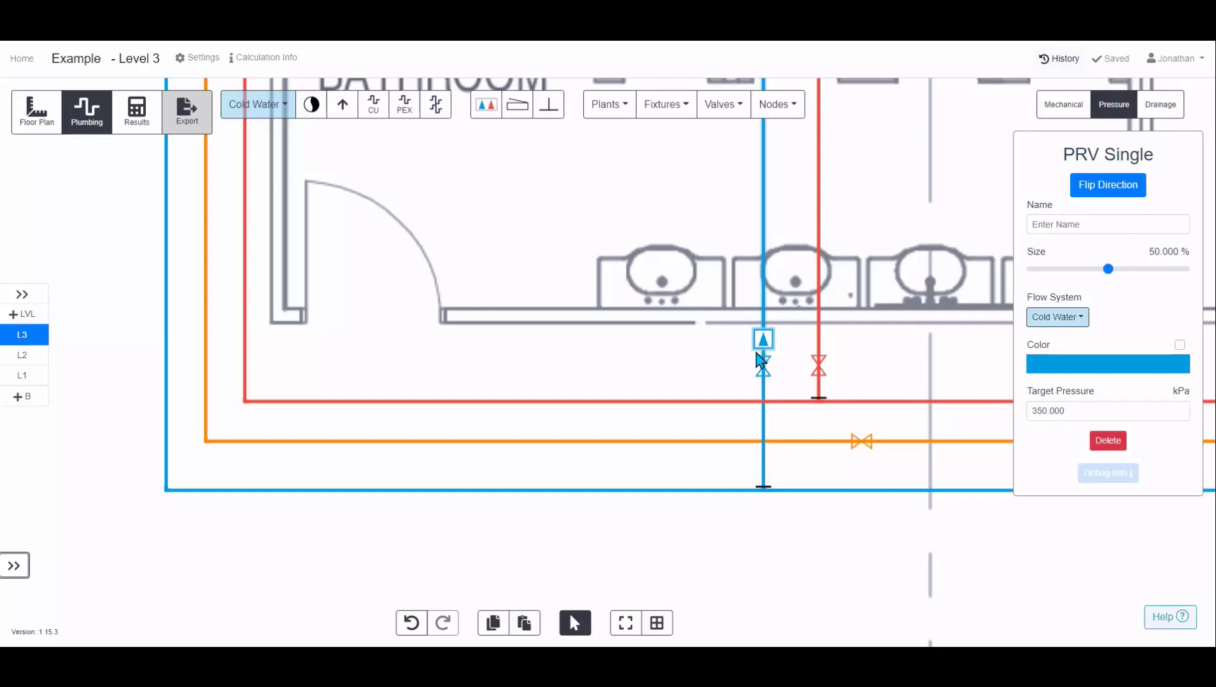
Add a second pressure regulating valve above the first and set its target pressure to 350 kPa.
{"action": "left_click", "coordinate": [725, 107]}
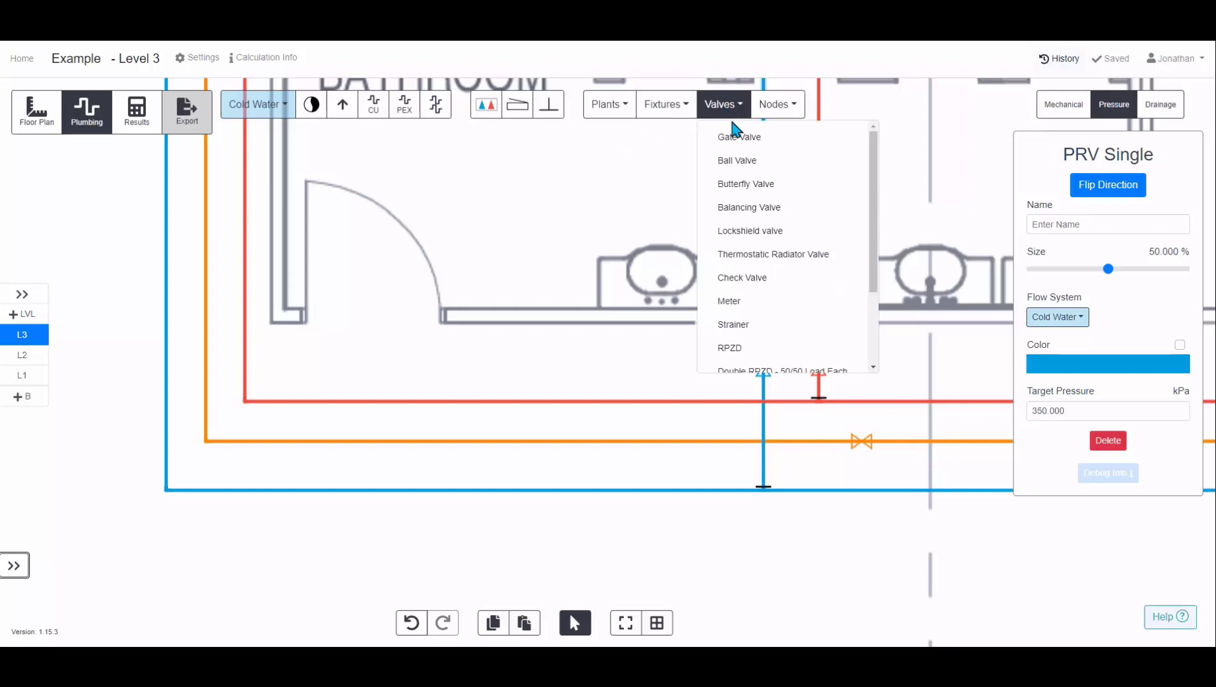
{"action": "left_click_drag", "start_coordinate": [873, 266], "coordinate": [874, 313]}
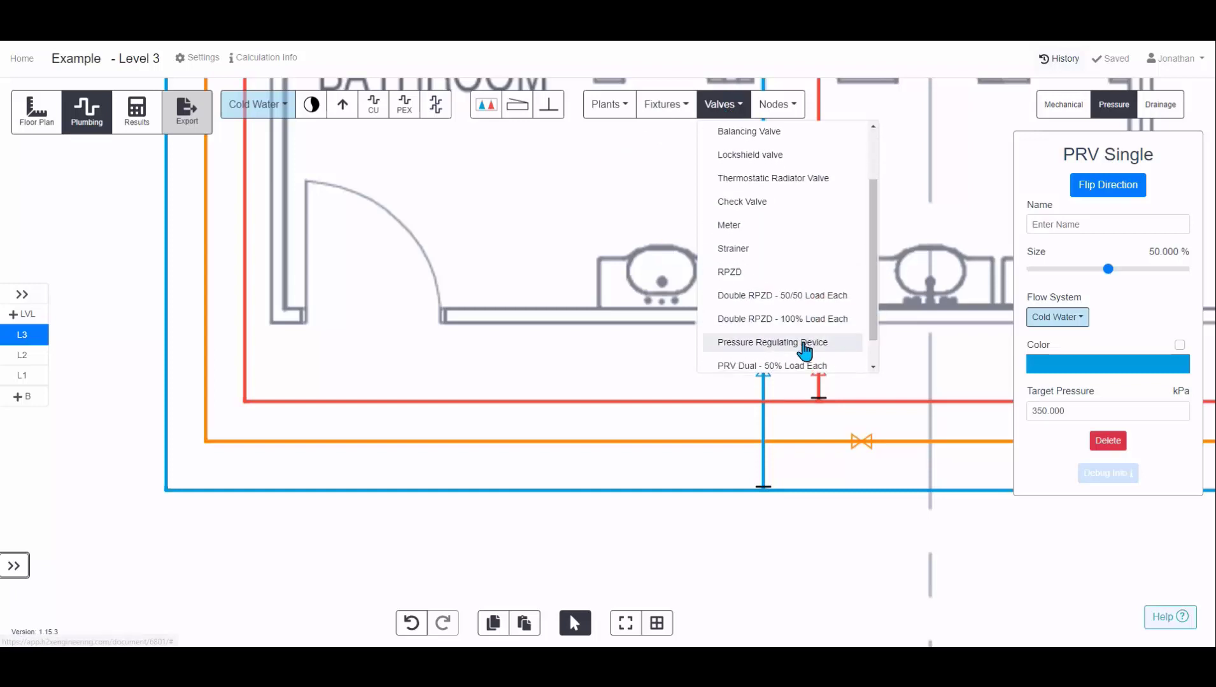
{"action": "left_click", "coordinate": [772, 342]}
{"action": "left_click", "coordinate": [763, 339]}
{"action": "left_click", "coordinate": [766, 305]}
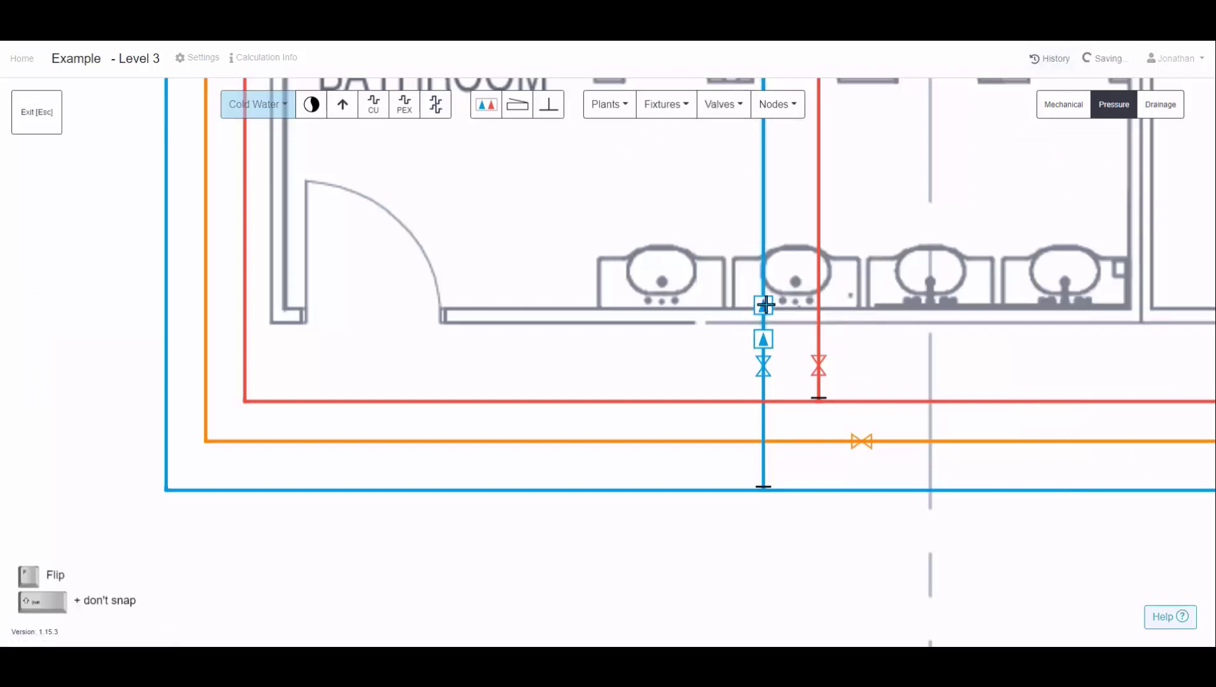
{"action": "key", "text": "Escape"}
{"action": "left_click", "coordinate": [764, 344]}
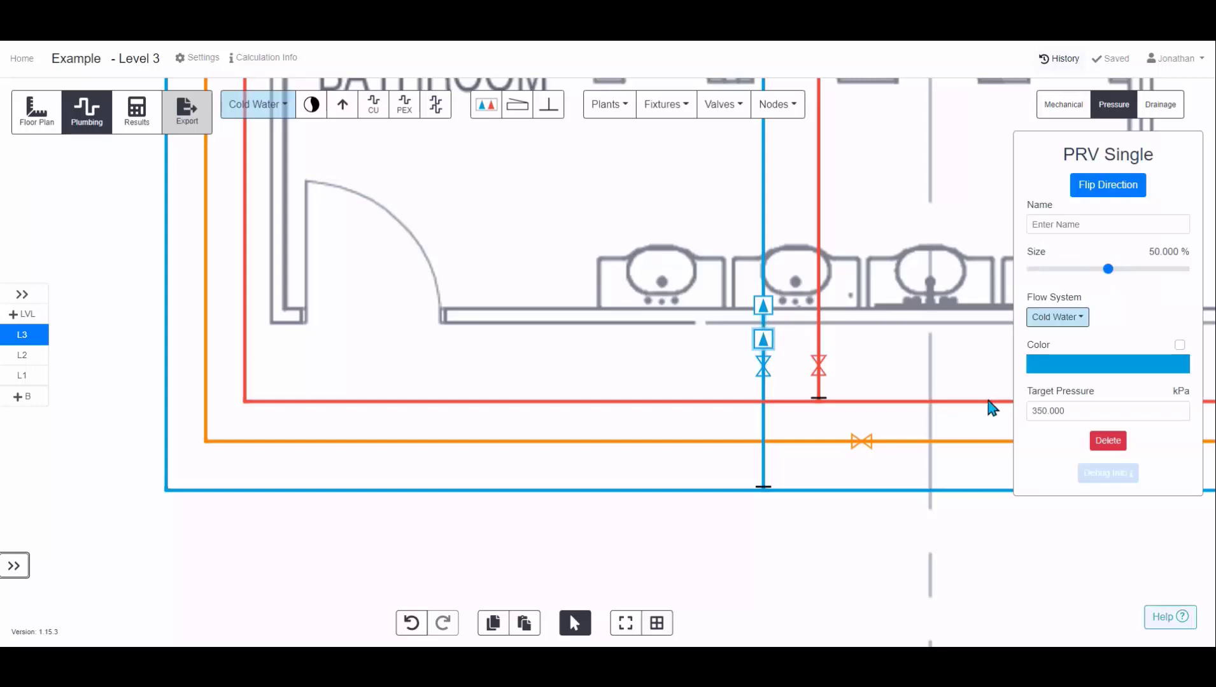
{"action": "left_click", "coordinate": [1032, 408]}
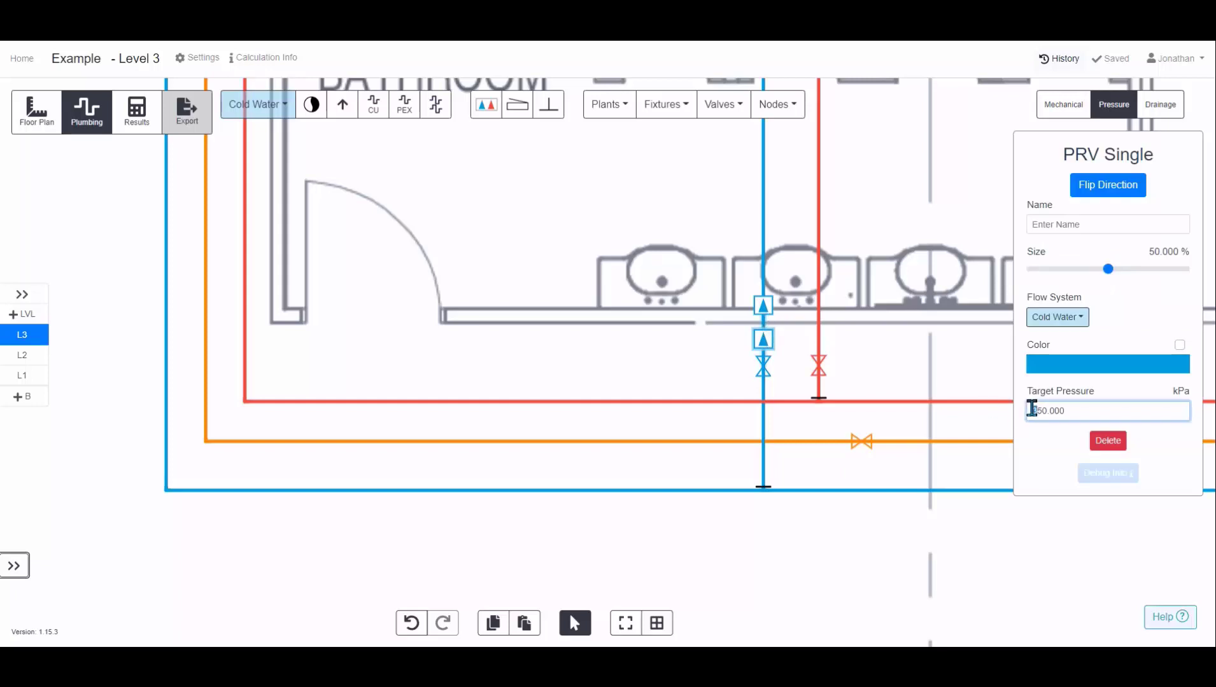
{"action": "left_click", "coordinate": [766, 308]}
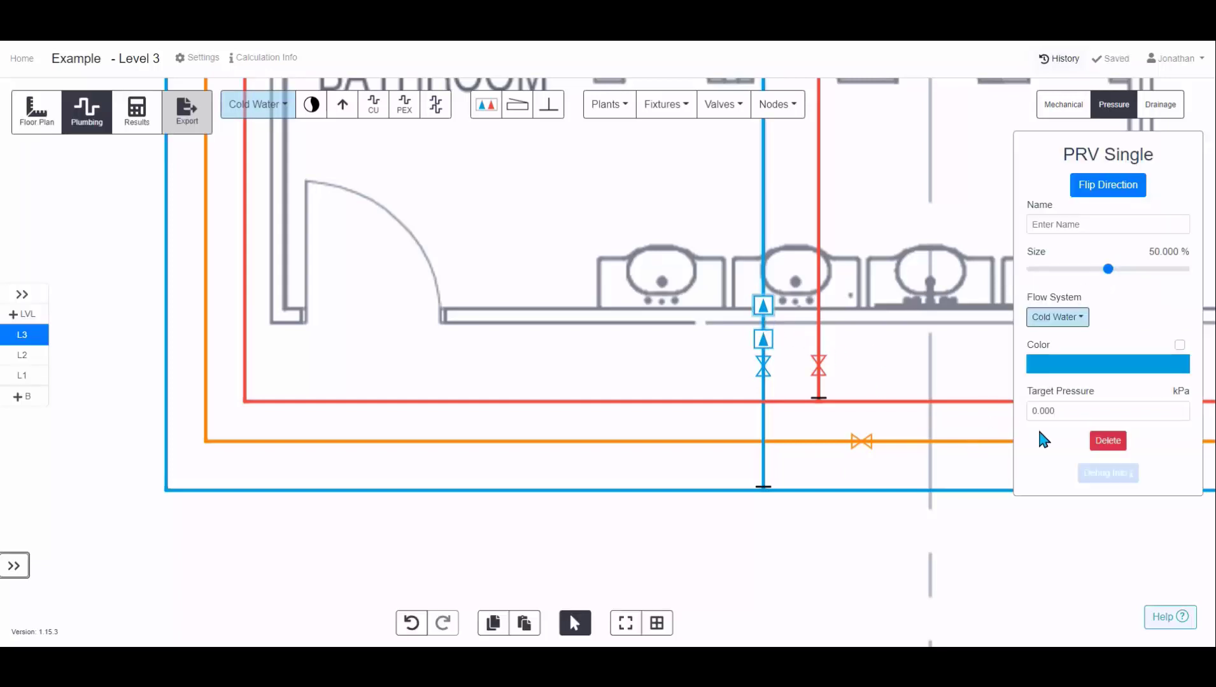
{"action": "left_click", "coordinate": [1033, 411]}
{"action": "type", "text": "35"}
{"action": "left_click", "coordinate": [876, 376]}
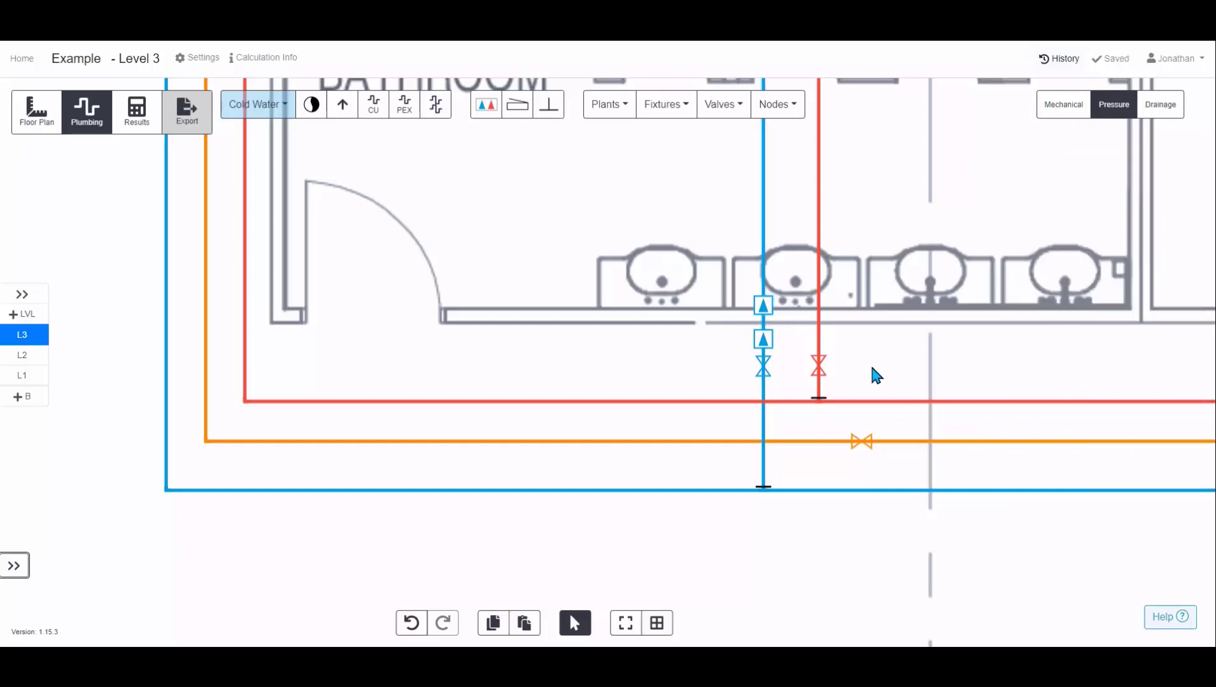
Place a balancing valve near the top of the warm water riser.
{"action": "scroll", "coordinate": [885, 373], "scroll_direction": "down", "scroll_amount": 5}
{"action": "left_click_drag", "start_coordinate": [683, 268], "coordinate": [708, 287]}
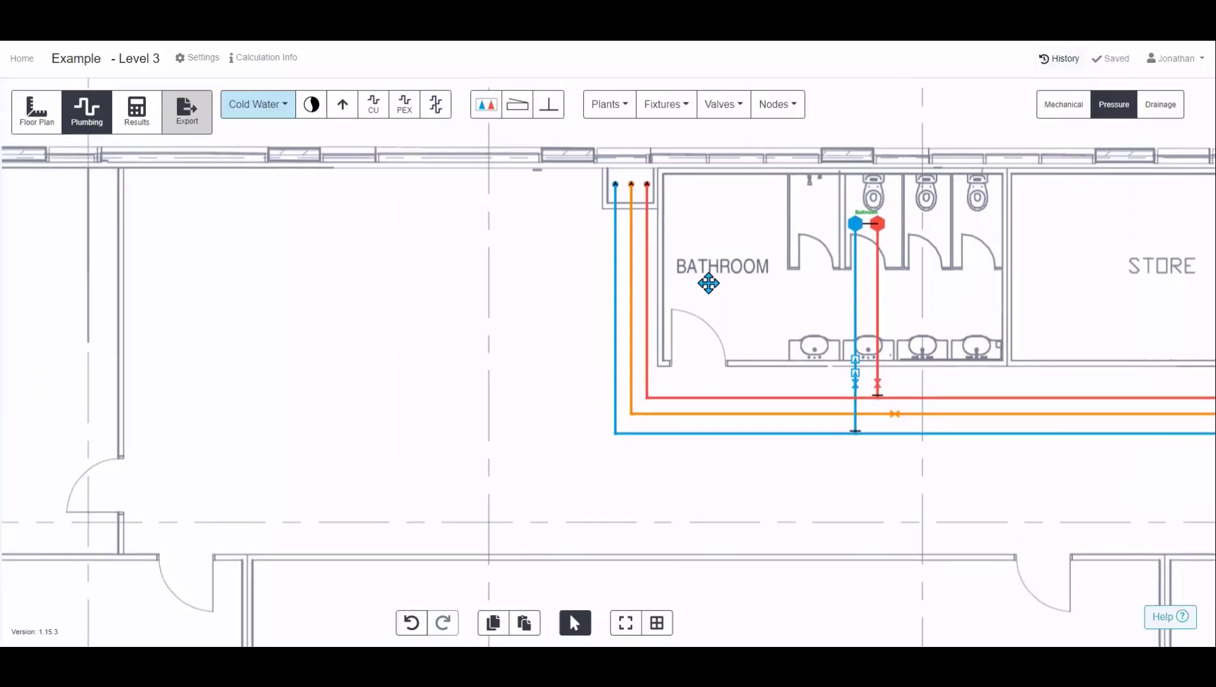
{"action": "left_click", "coordinate": [723, 104]}
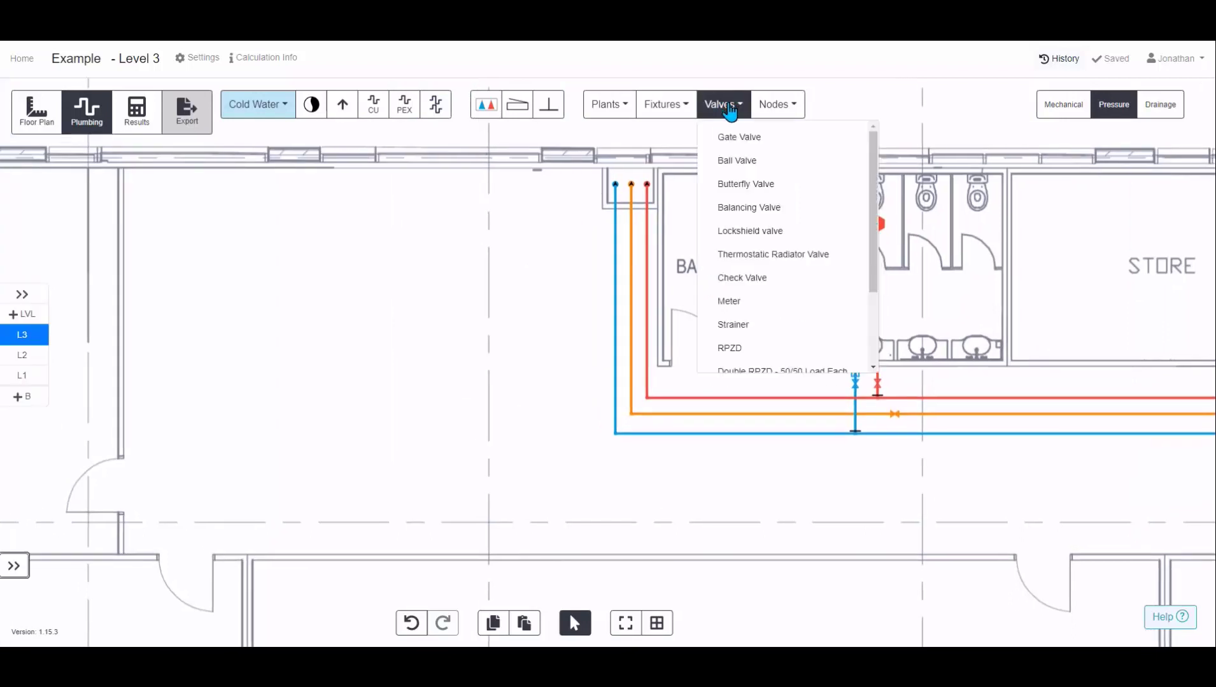
{"action": "left_click", "coordinate": [801, 212]}
{"action": "scroll", "coordinate": [632, 196], "scroll_direction": "up", "scroll_amount": 5}
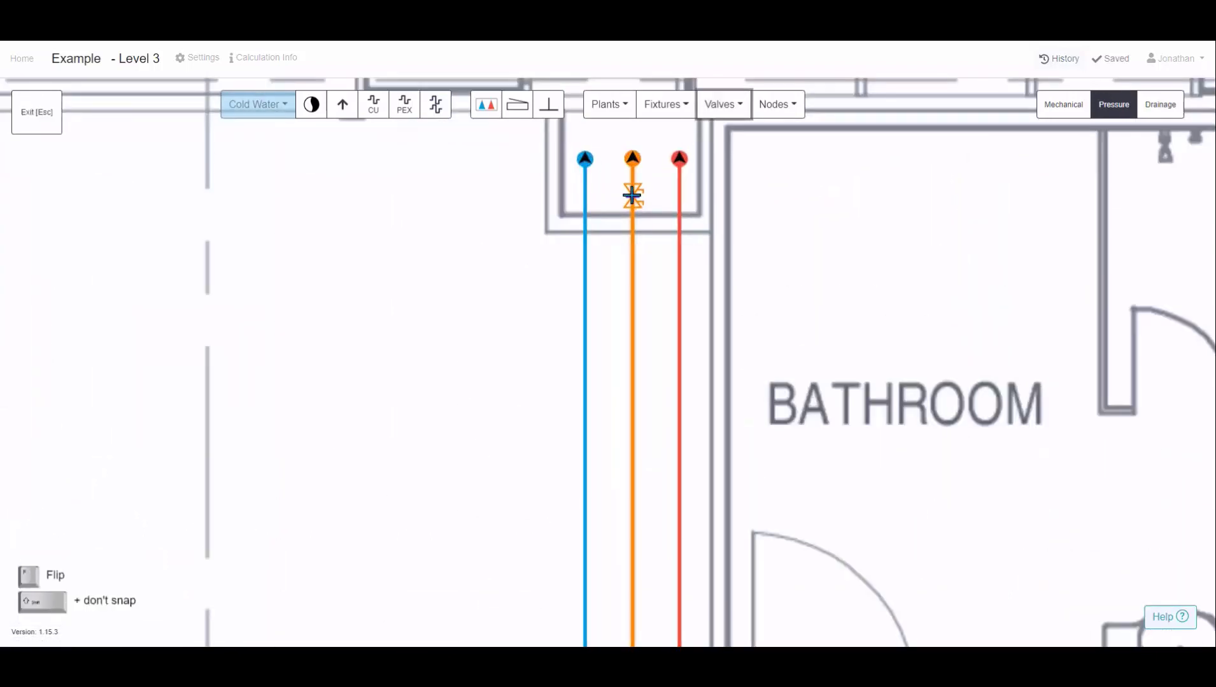
{"action": "left_click", "coordinate": [633, 191]}
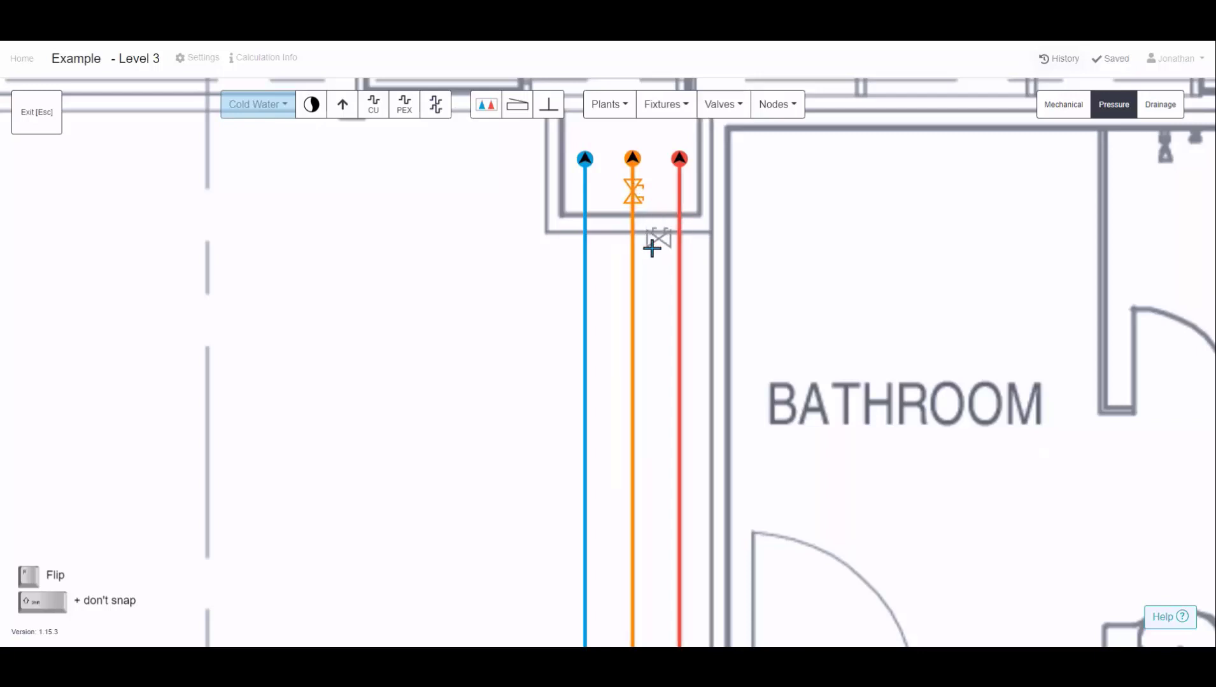